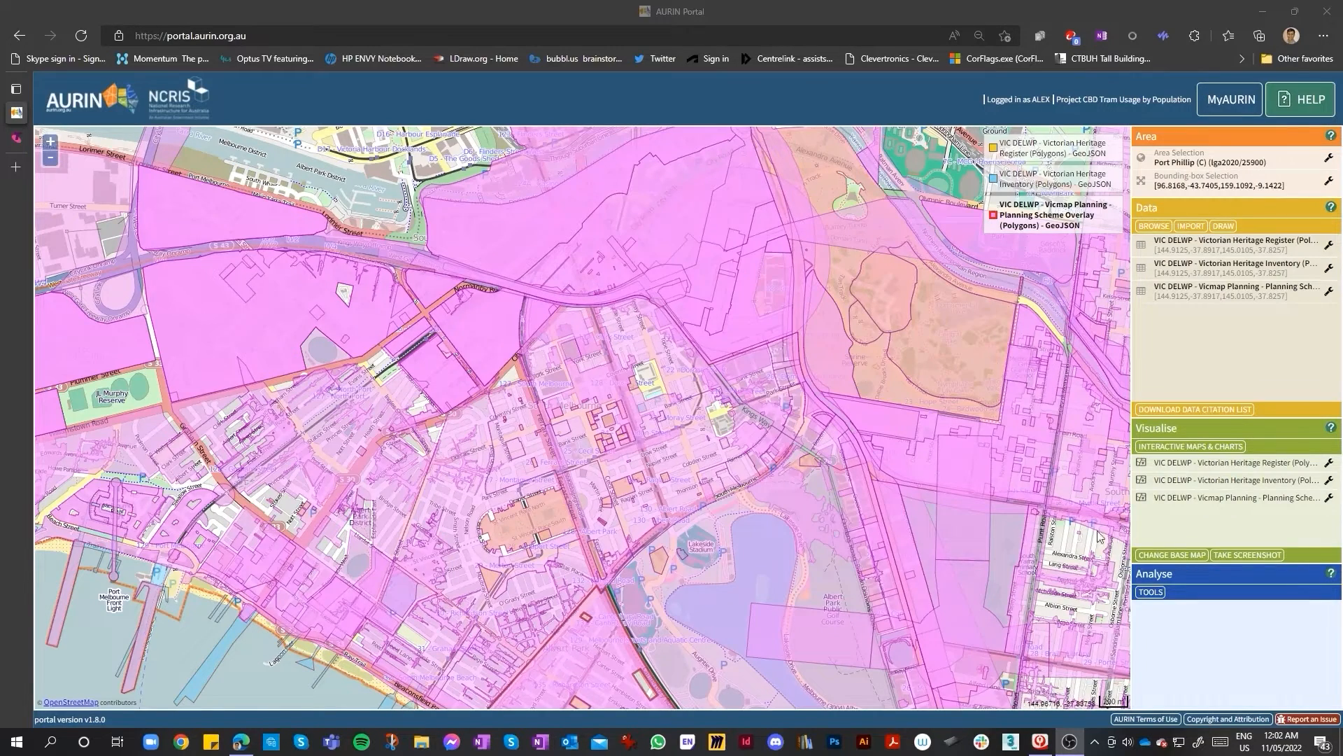
# Step: Examine the heritage and planning scheme overlay polygons around South Melbourne on the map
pyautogui.moveTo(623, 473); pyautogui.dragTo(661, 509)
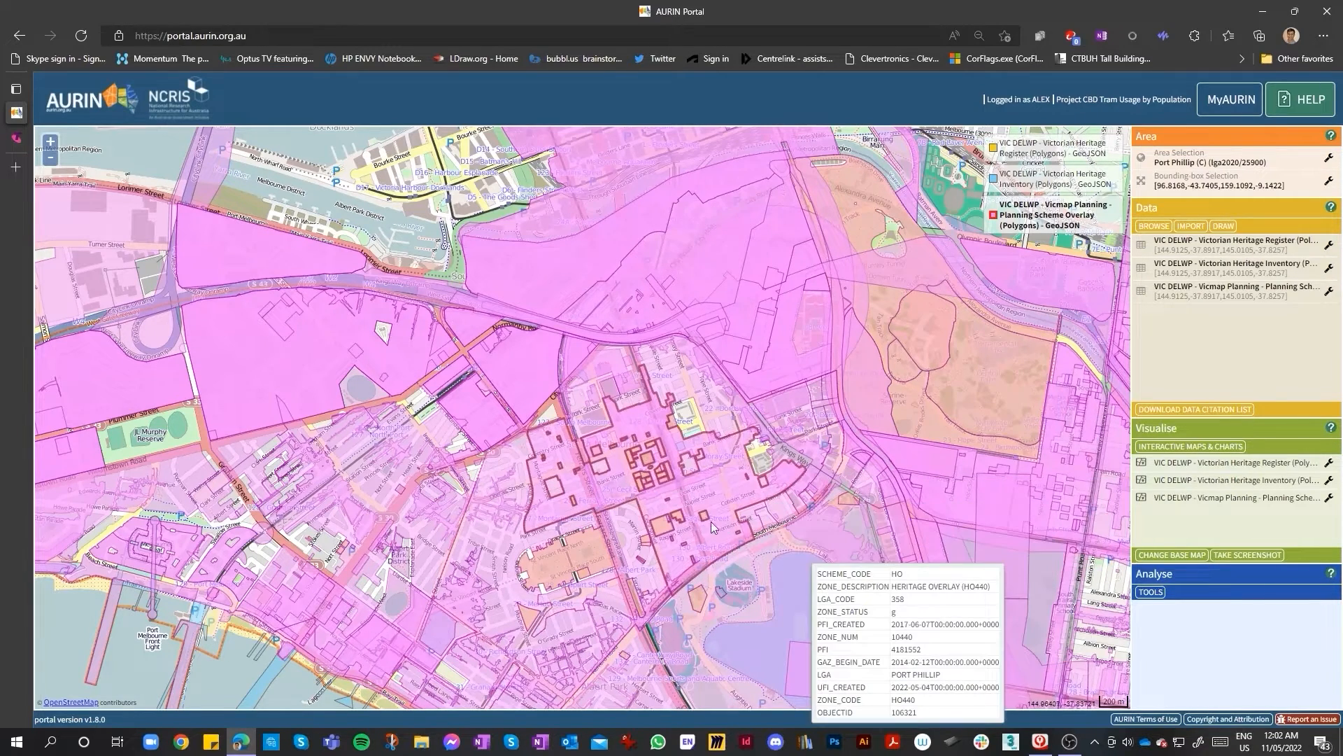
pyautogui.scroll(4, 577, 461)
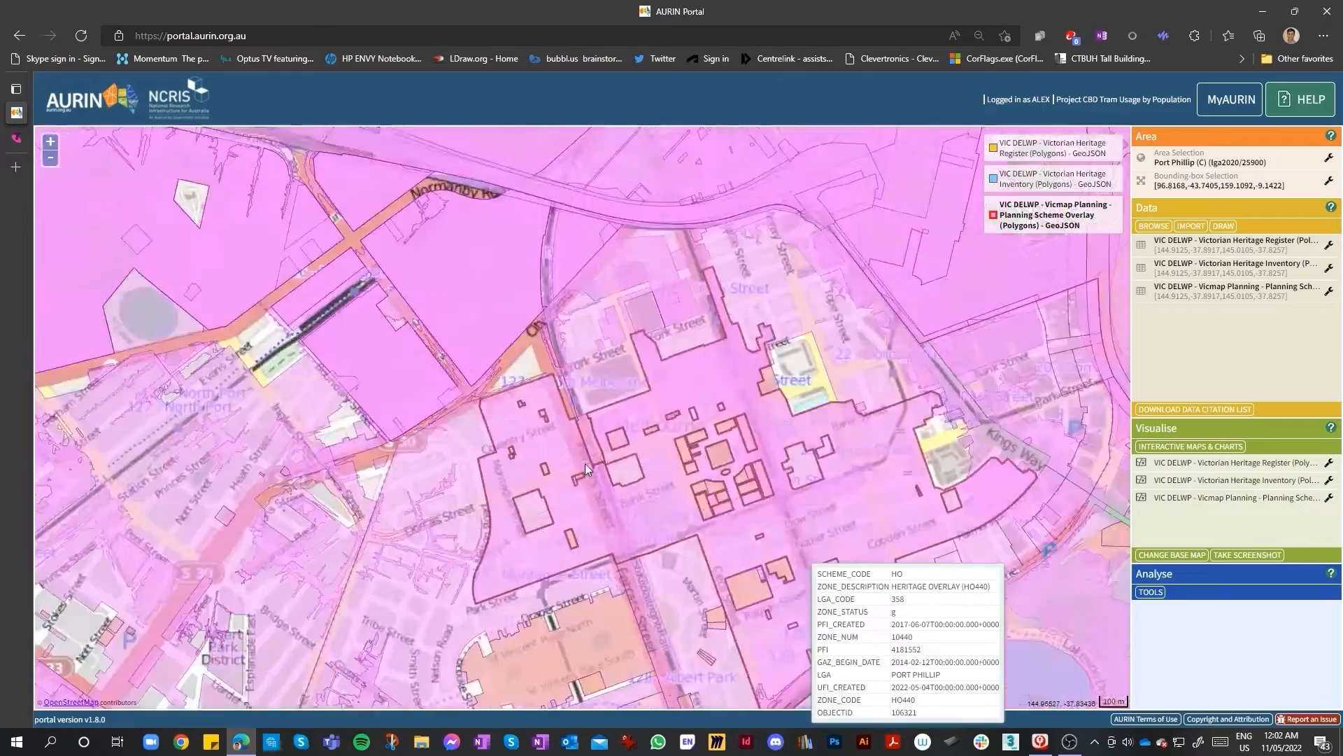
pyautogui.scroll(-4, 619, 458)
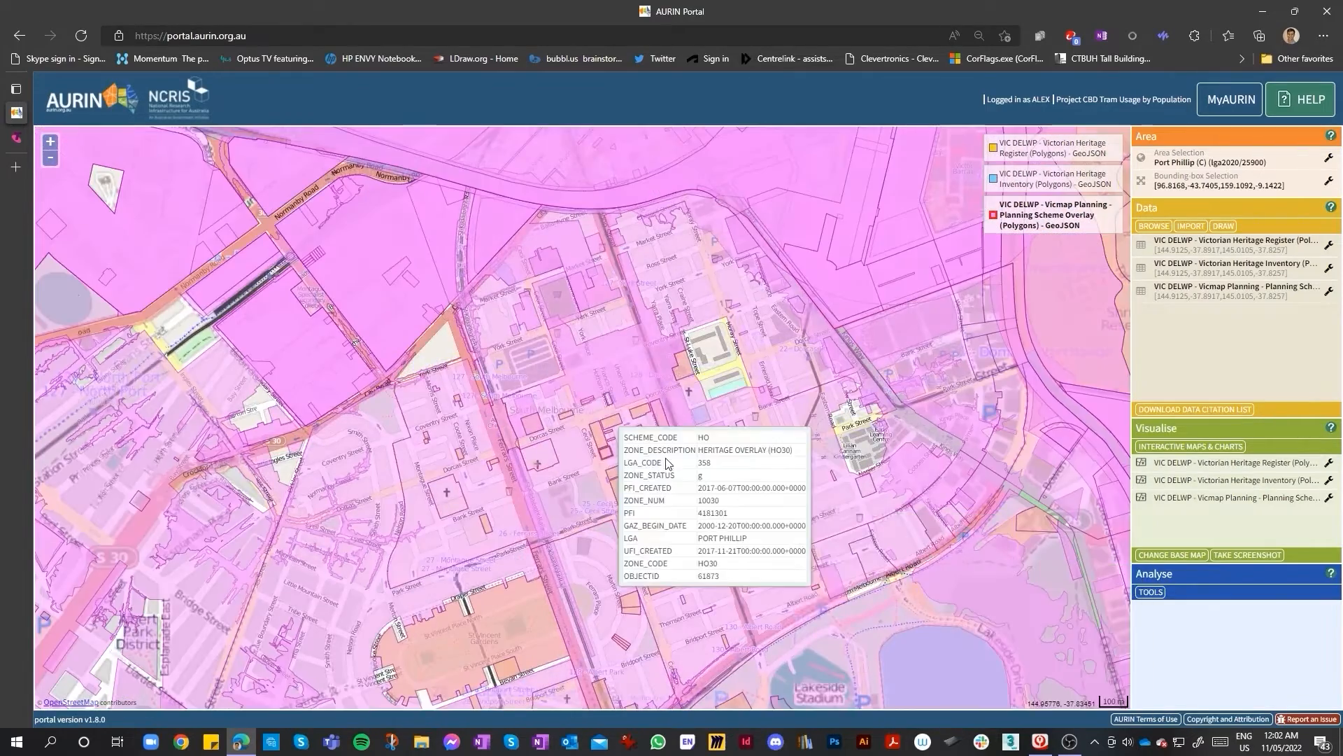
pyautogui.scroll(2, 700, 413)
pyautogui.scroll(-1, 728, 441)
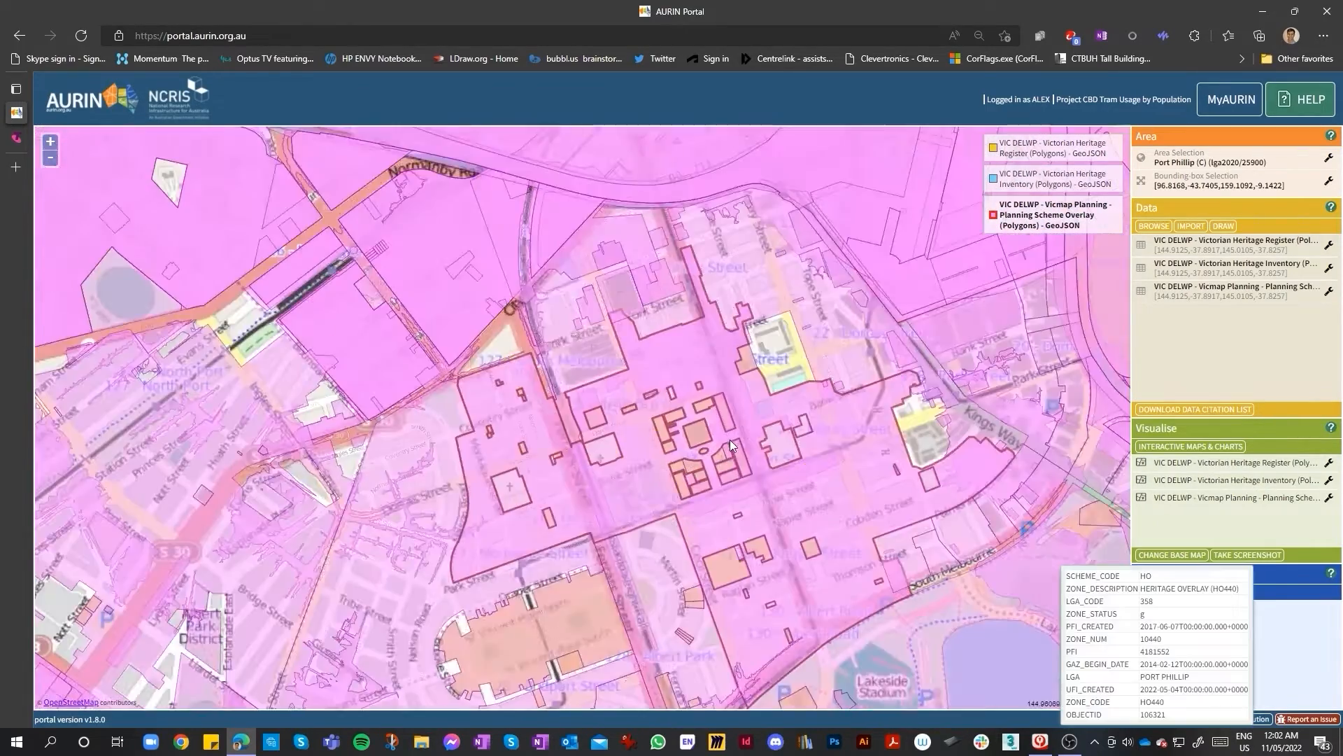
pyautogui.scroll(1, 689, 446)
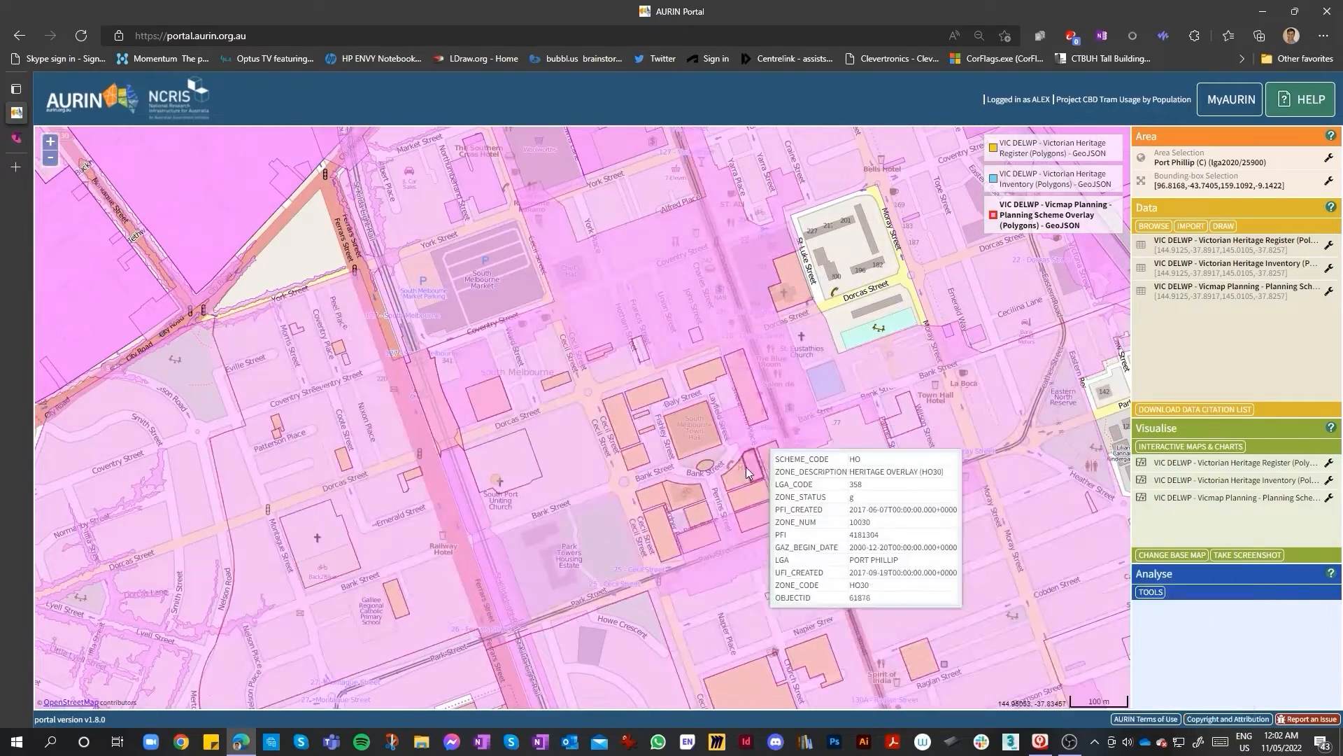
pyautogui.scroll(-1, 619, 441)
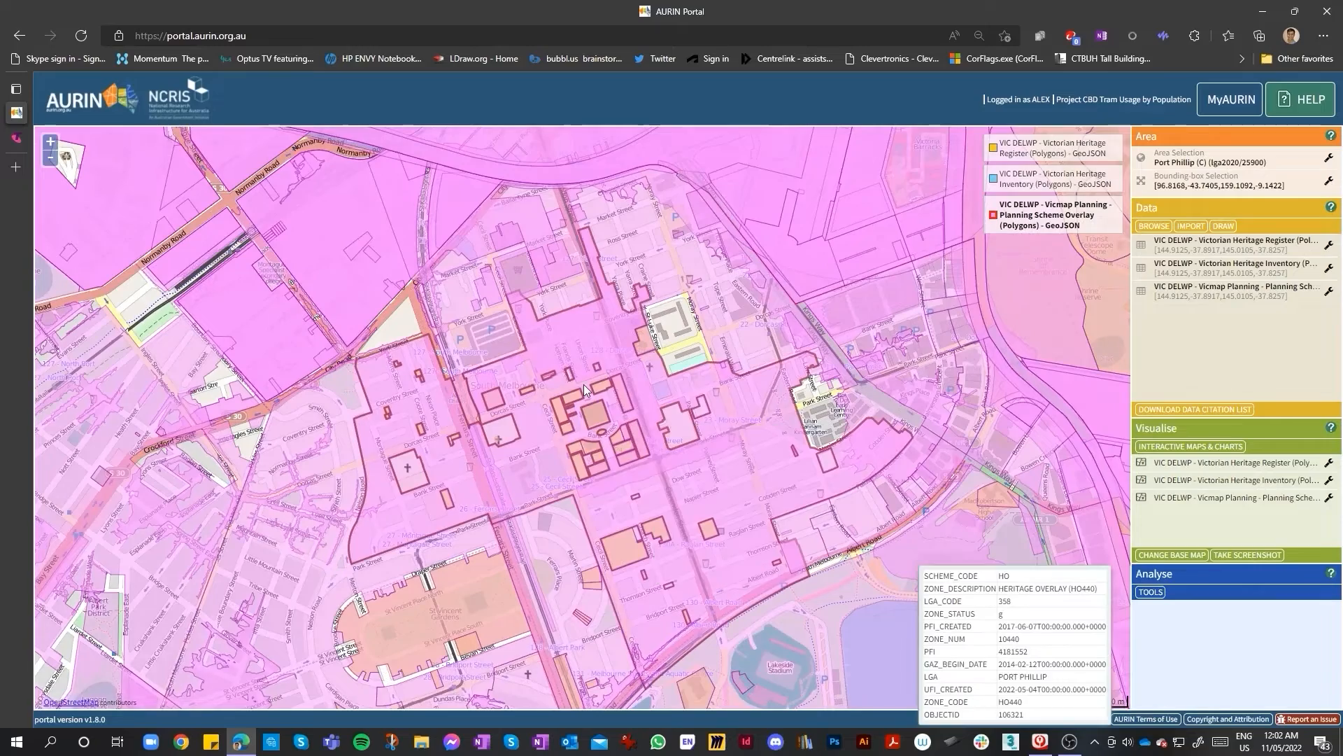
pyautogui.moveTo(589, 375); pyautogui.dragTo(610, 515)
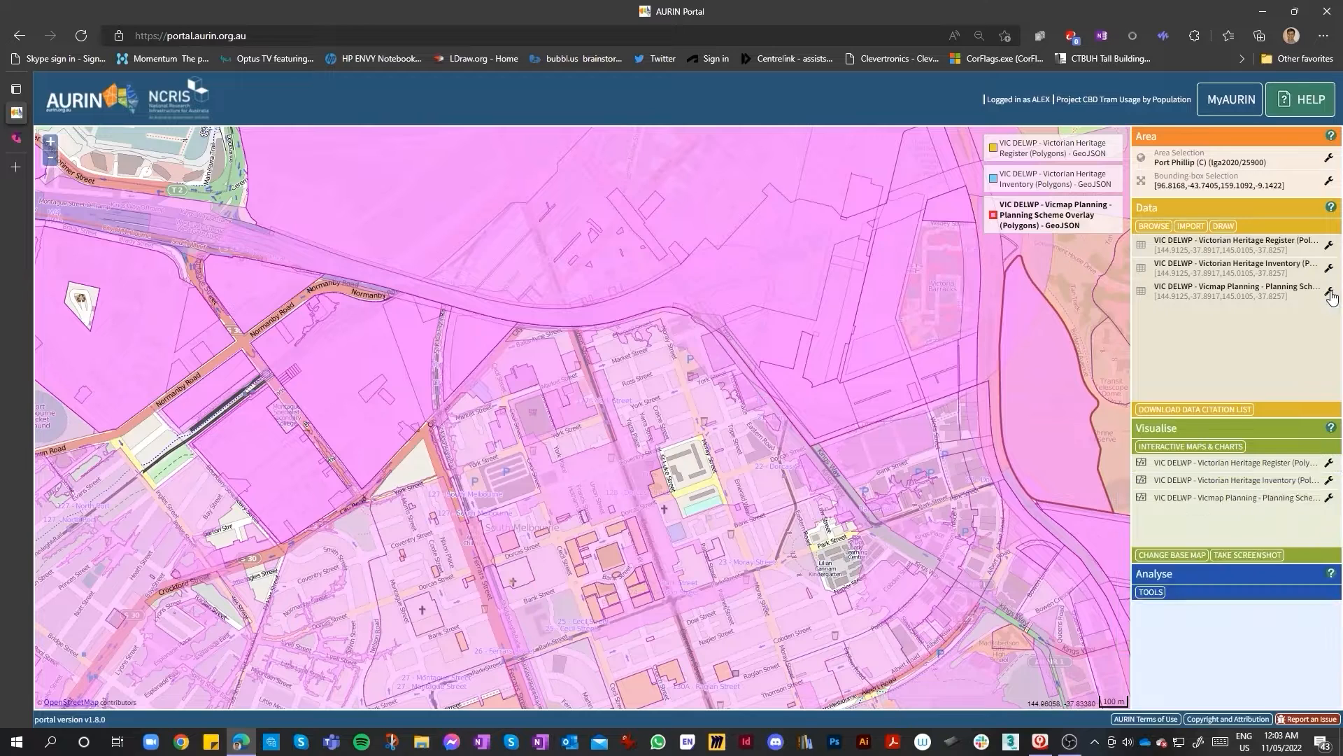
# Step: Download the VIC DELWP Vicmap Planning - Planning Scheme Overlay (Polygons) dataset as SHP
pyautogui.click(1331, 296)
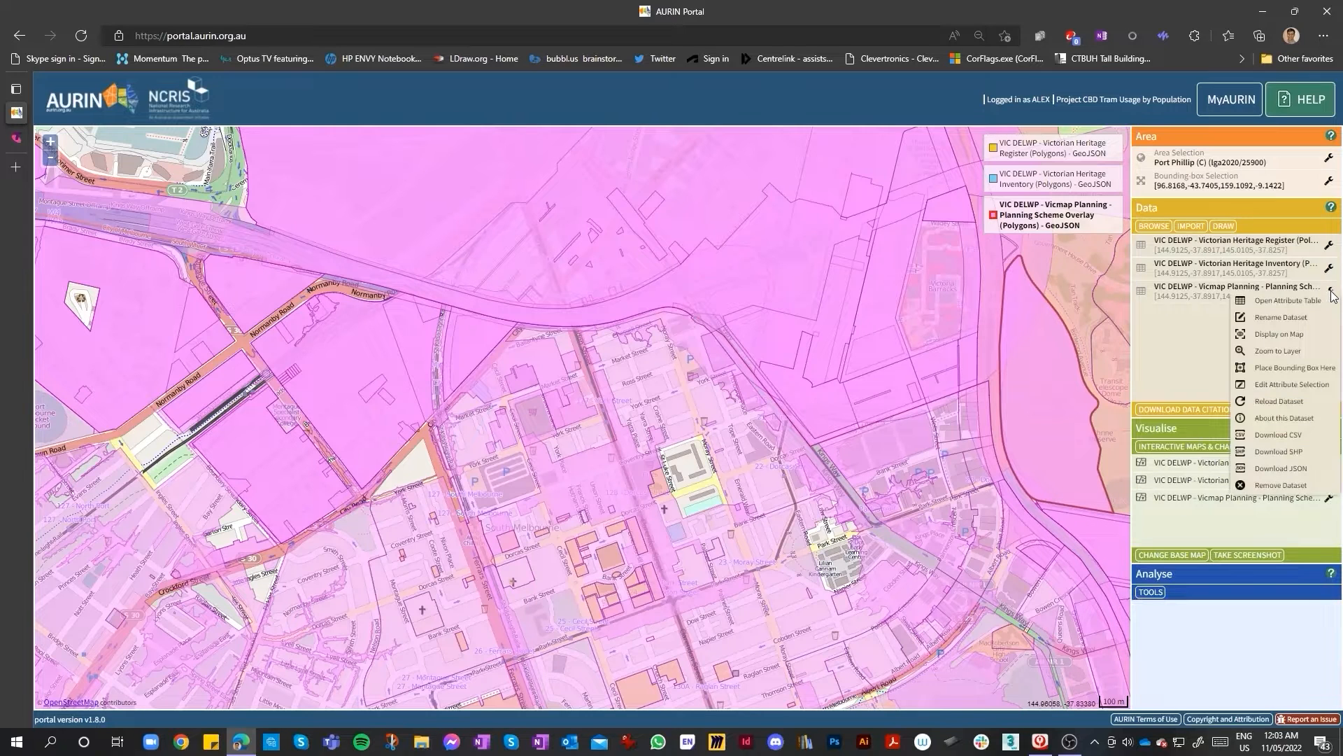
pyautogui.click(1311, 454)
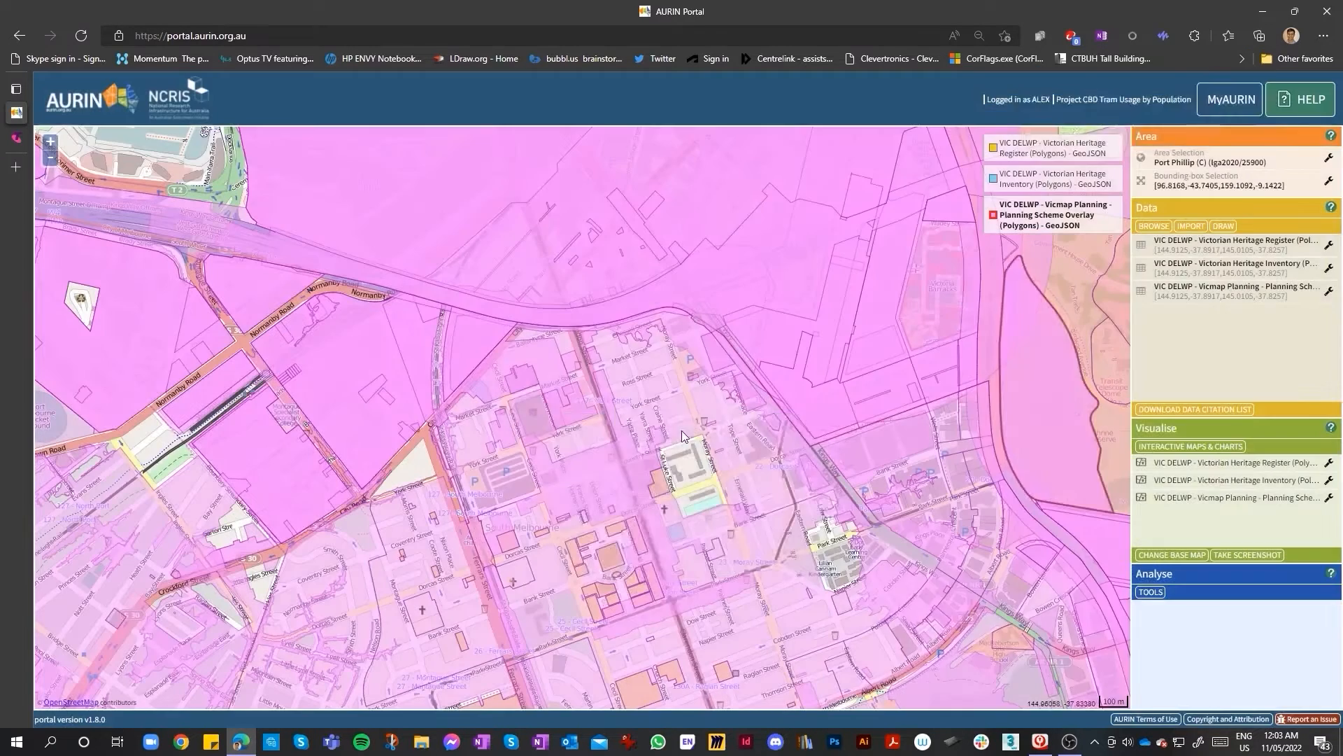
pyautogui.moveTo(544, 405)
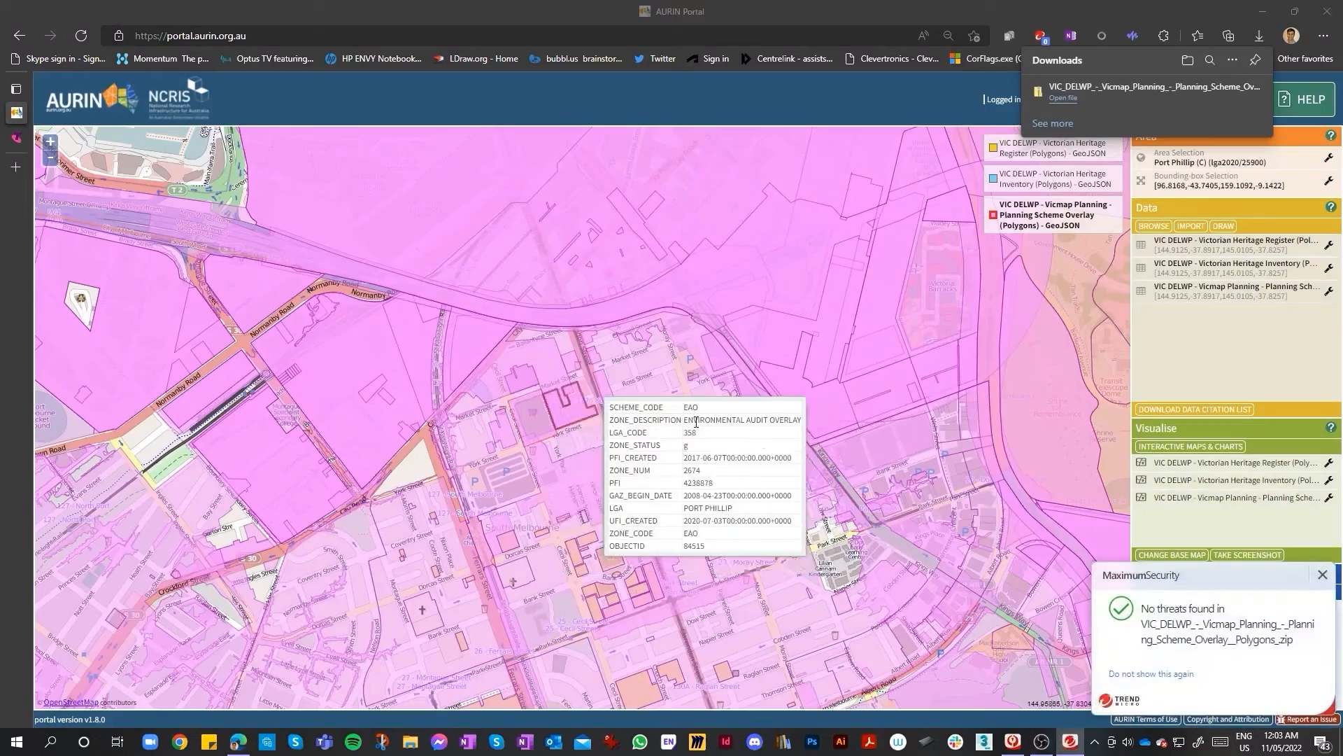
# Step: Download the VIC DELWP Victorian Heritage Inventory (Polygons) dataset as SHP
pyautogui.moveTo(846, 451)
pyautogui.scroll(2, 871, 438)
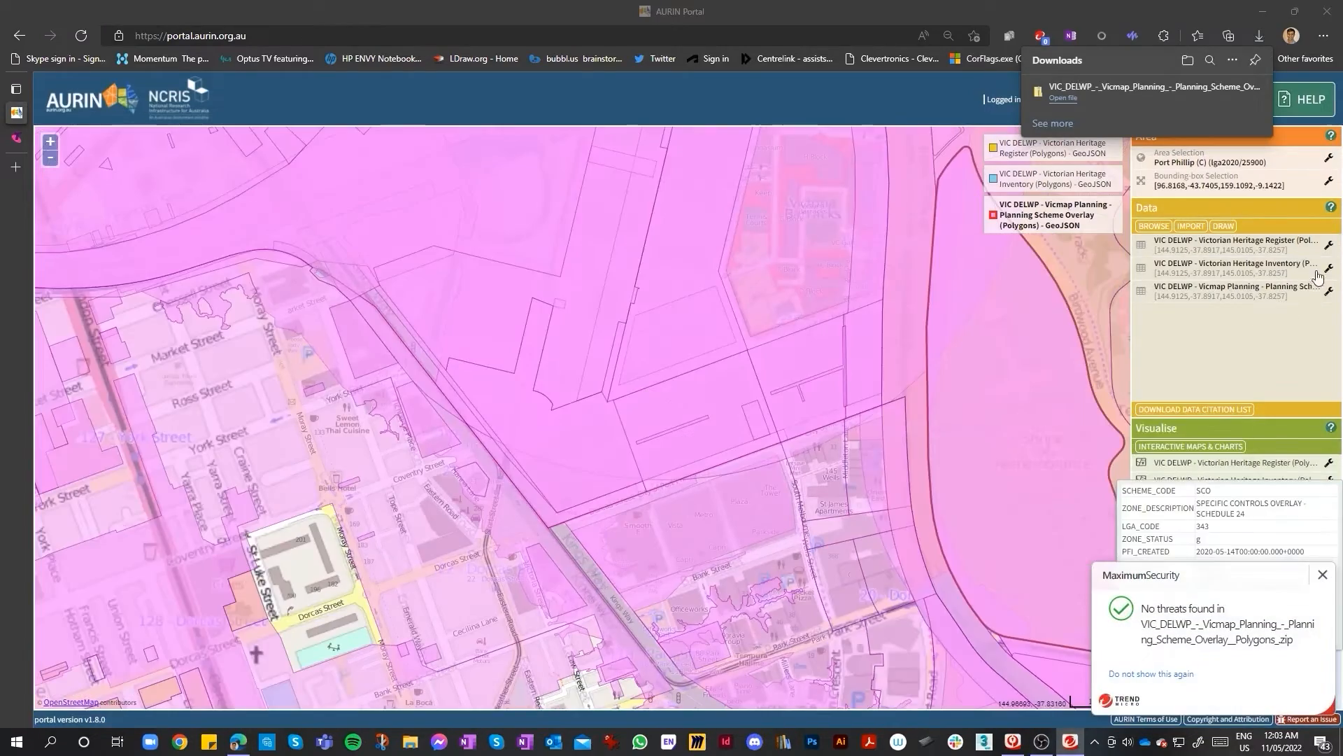
pyautogui.scroll(-2, 702, 439)
pyautogui.scroll(-2, 701, 440)
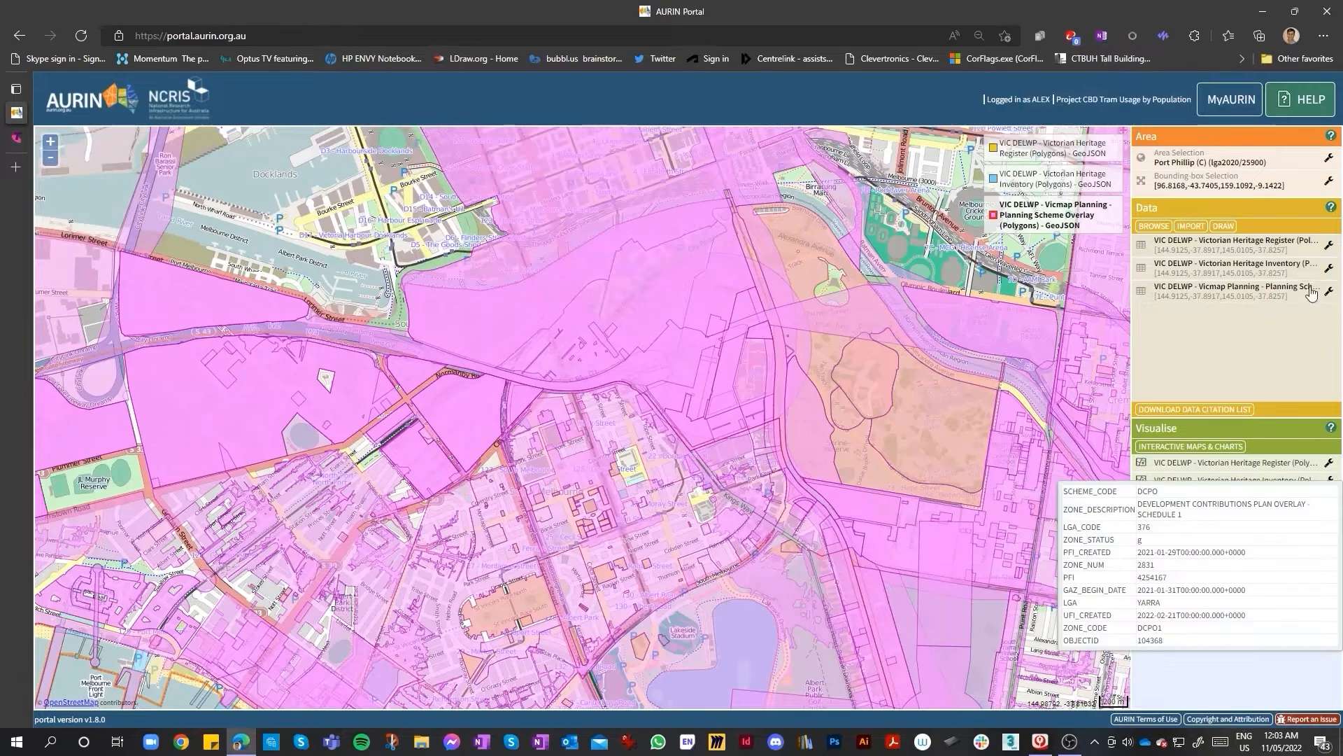
pyautogui.click(1330, 268)
pyautogui.click(1331, 269)
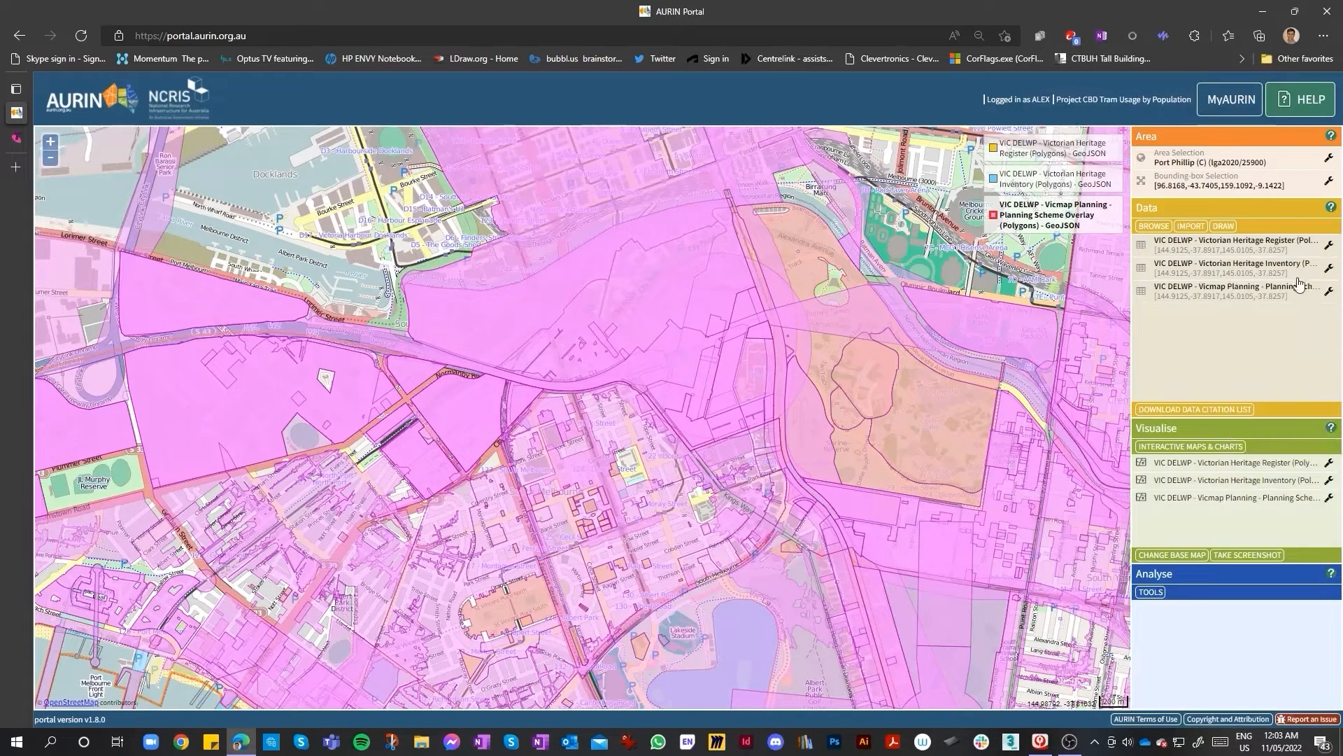
pyautogui.click(1329, 271)
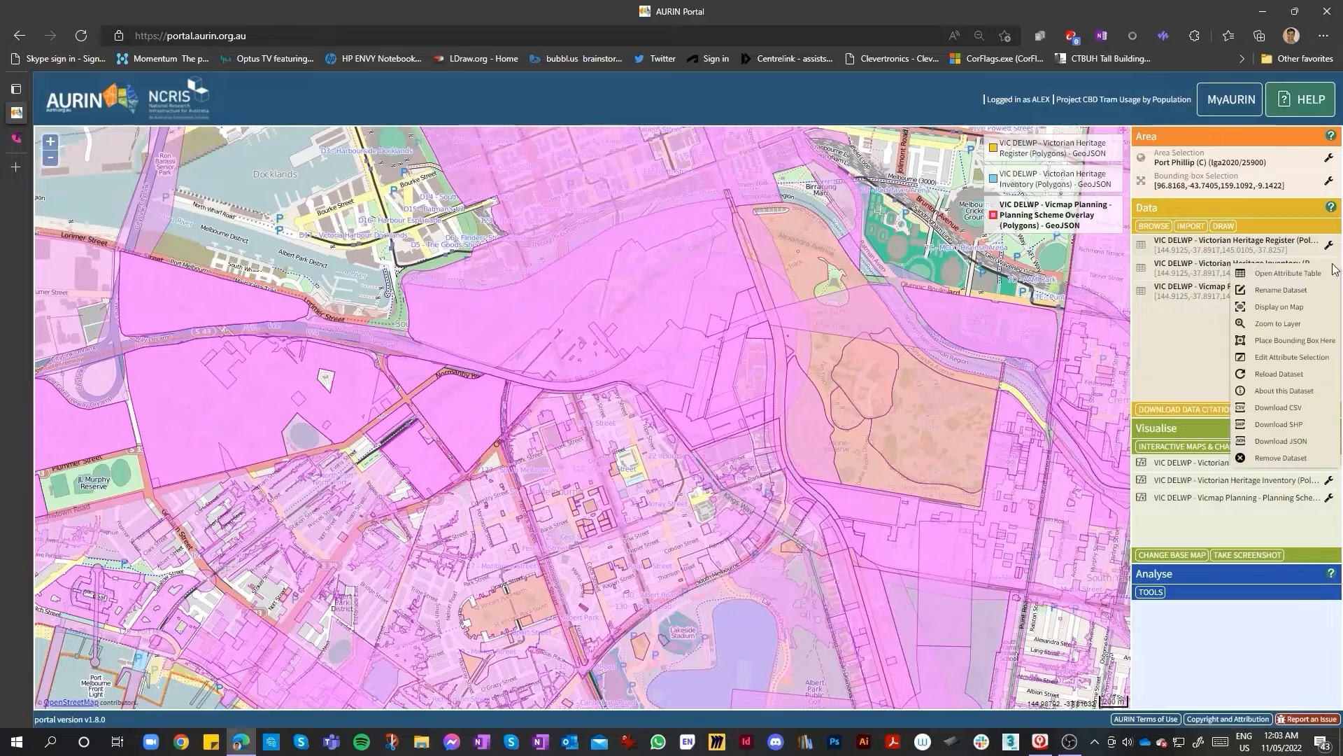
pyautogui.click(1298, 424)
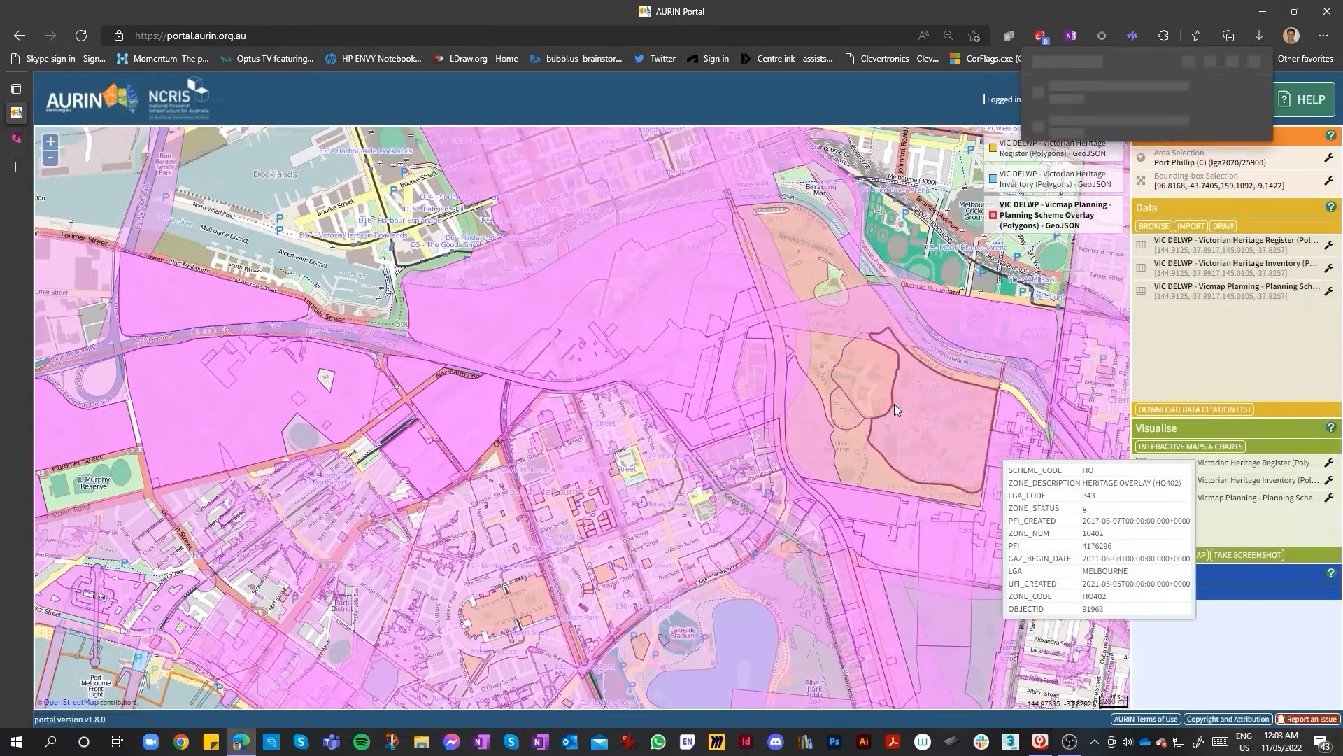
# Step: Download the VIC DELWP Victorian Heritage Register (Polygons) dataset as SHP
pyautogui.click(1294, 301)
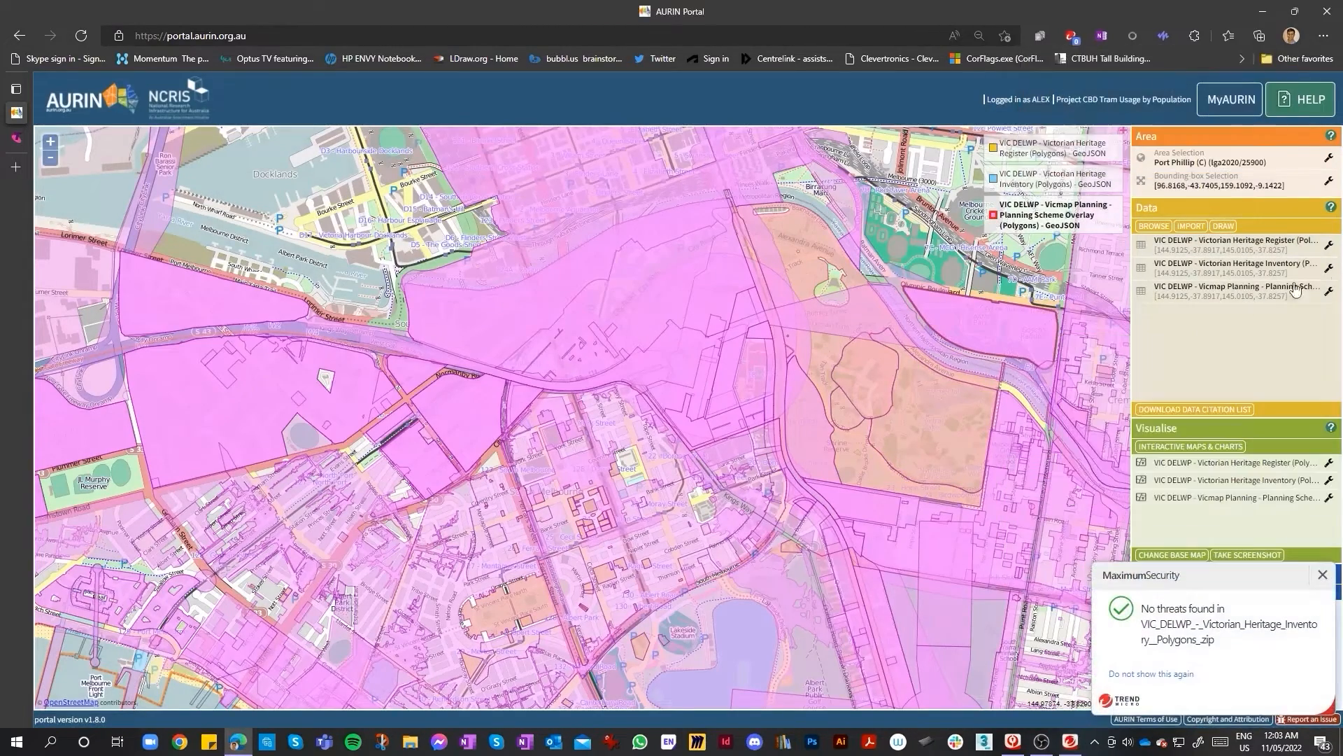
pyautogui.click(1330, 245)
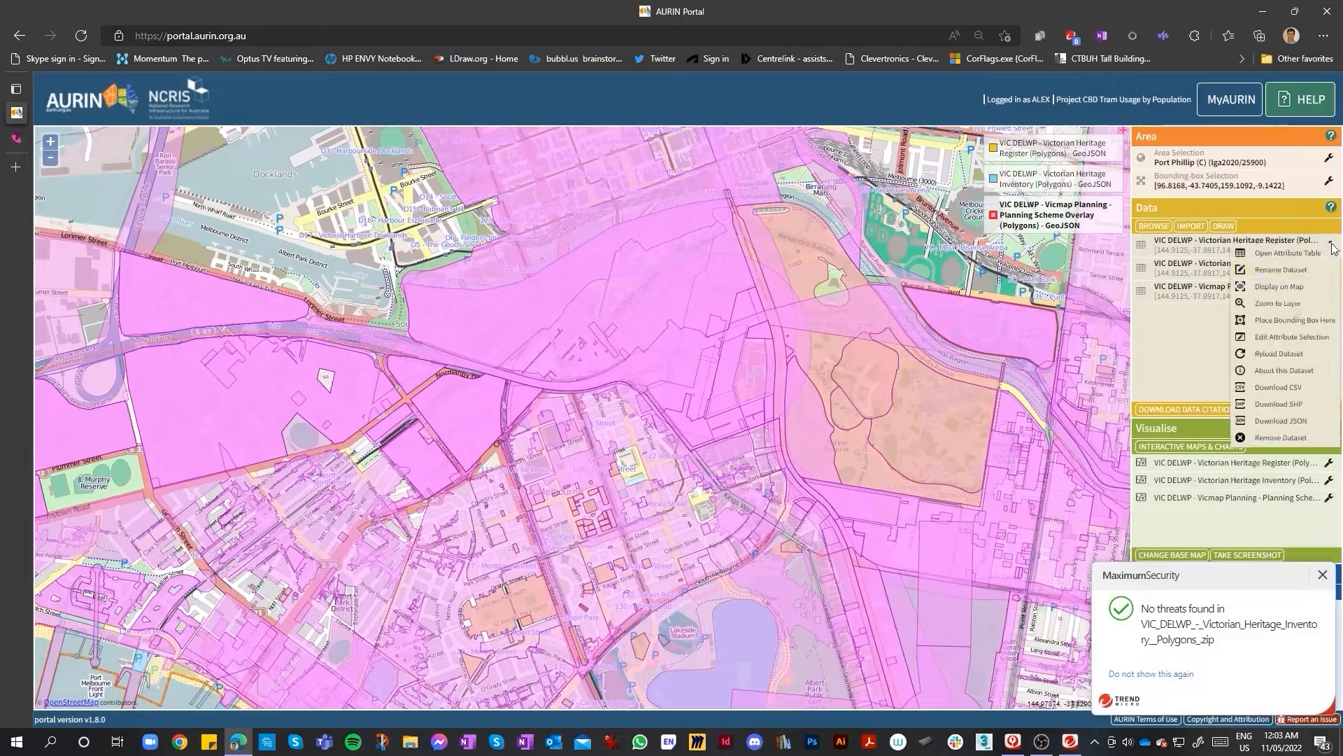
pyautogui.click(1284, 404)
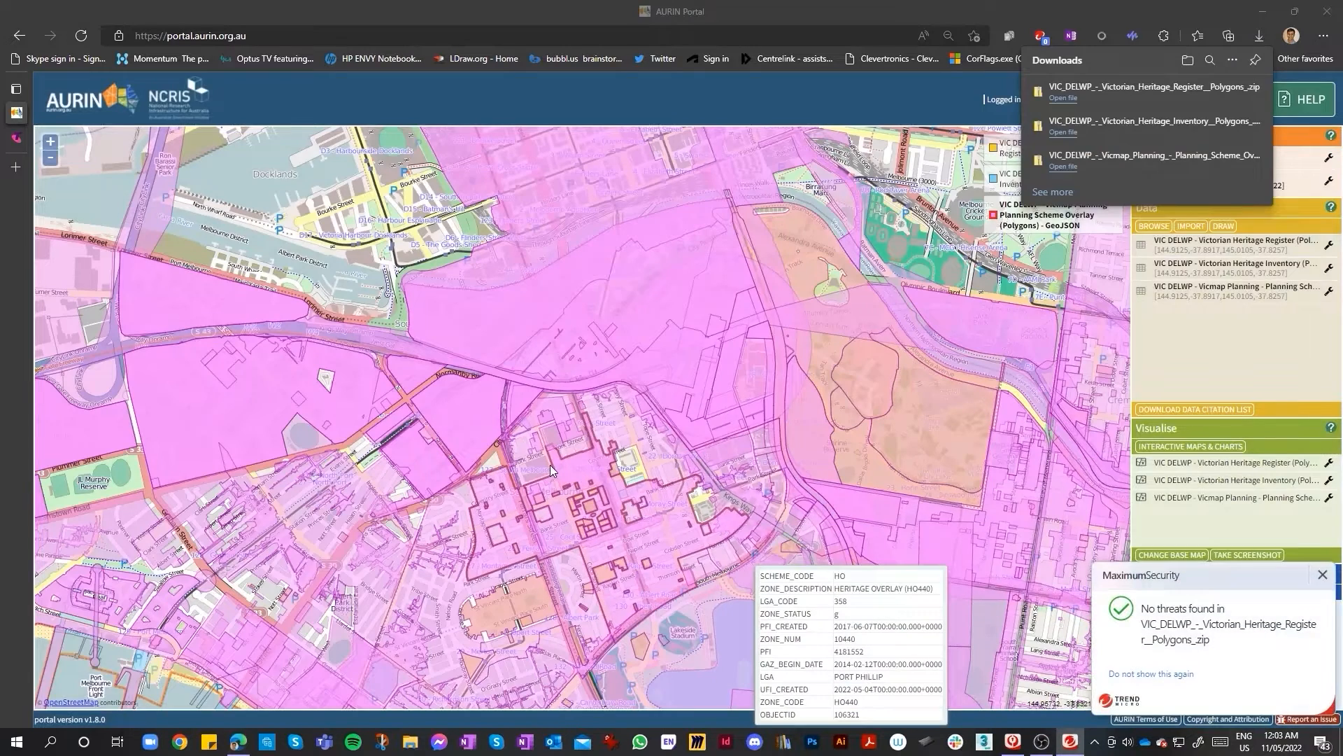
pyautogui.moveTo(1110, 158)
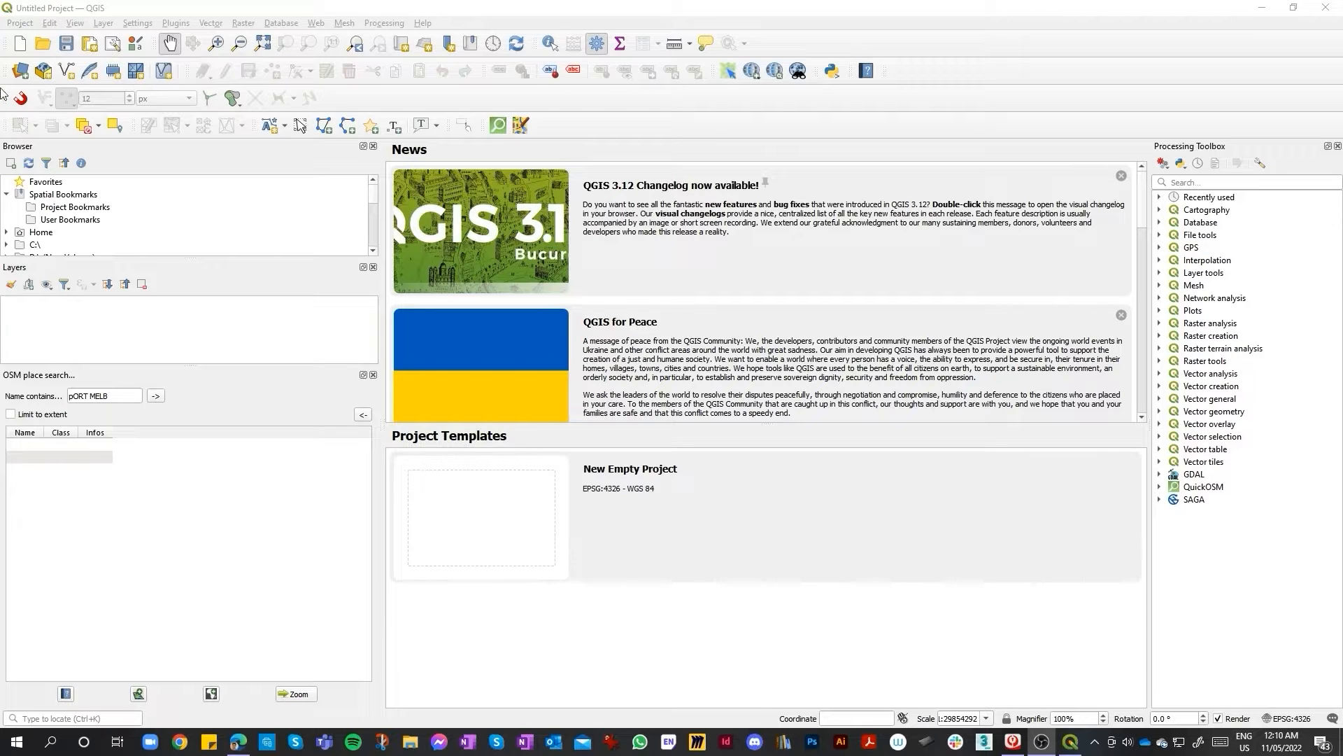
# Step: Switch to QGIS and create a new empty project
pyautogui.click(20, 22)
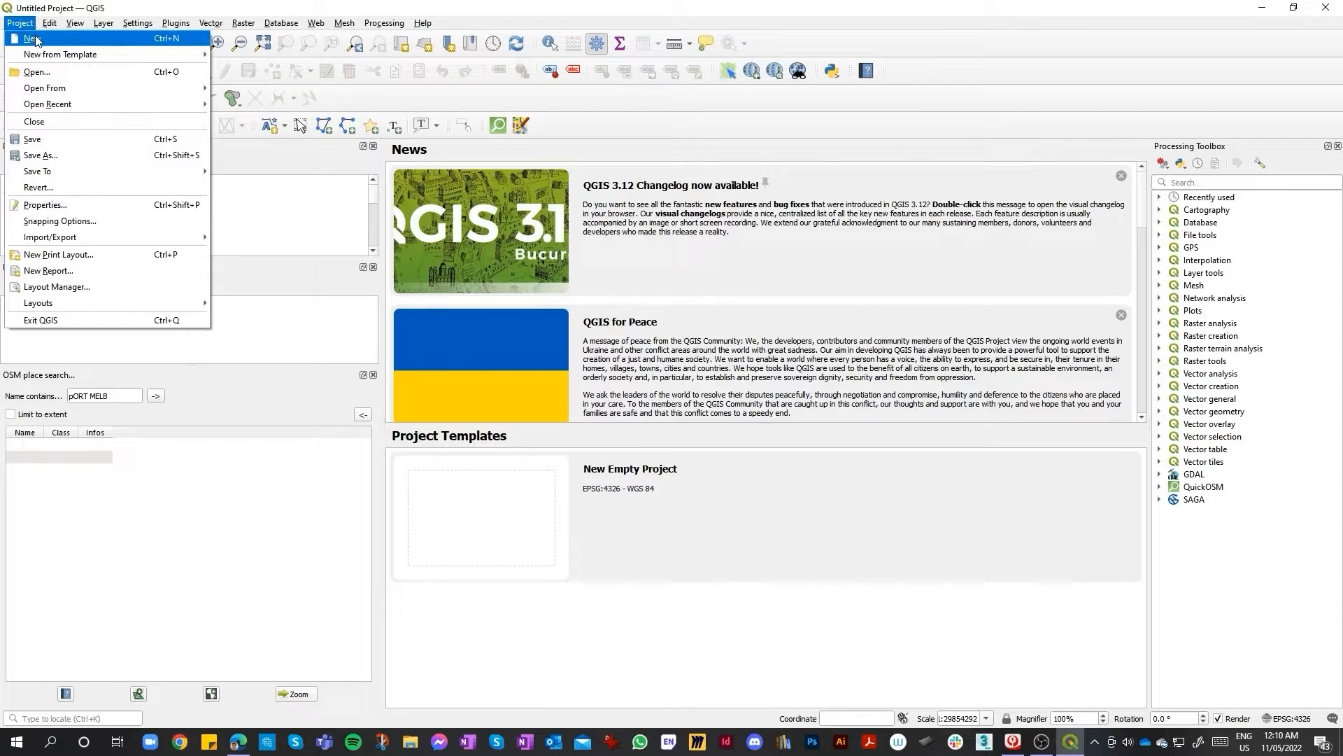
pyautogui.click(36, 41)
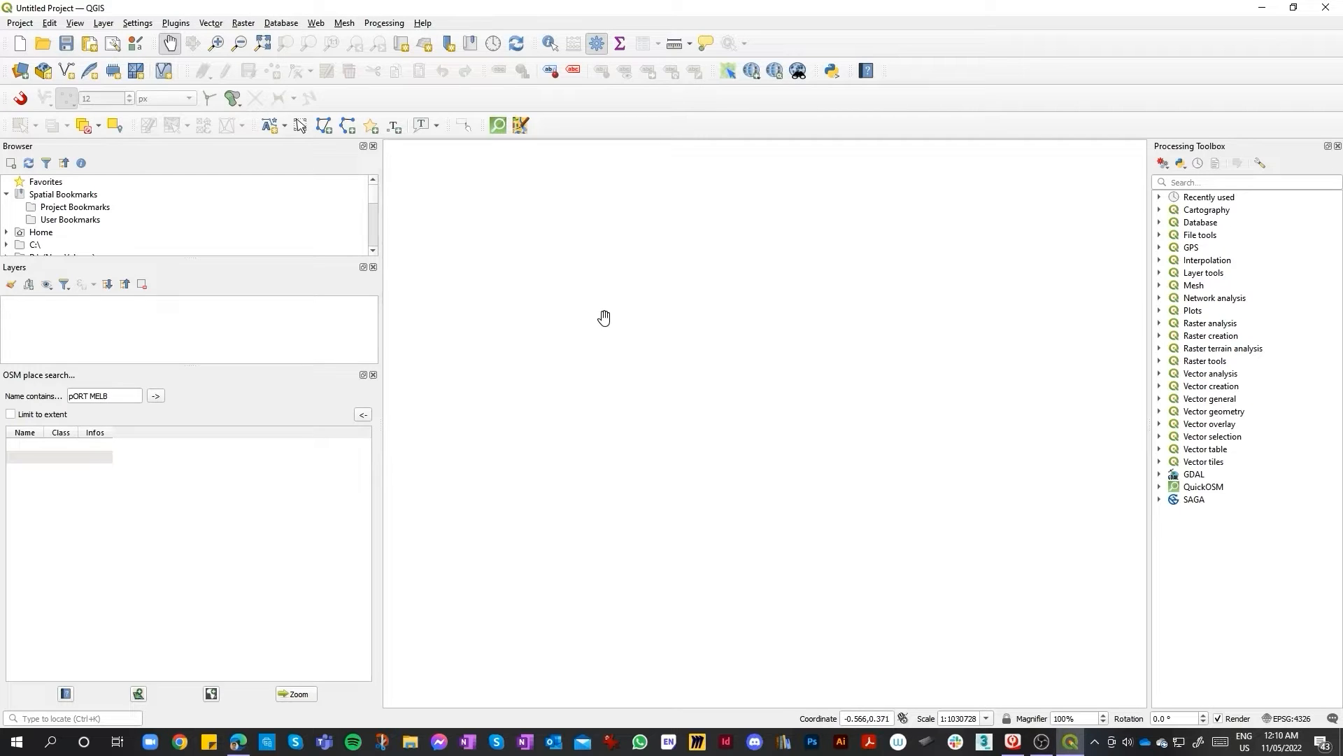
pyautogui.click(291, 25)
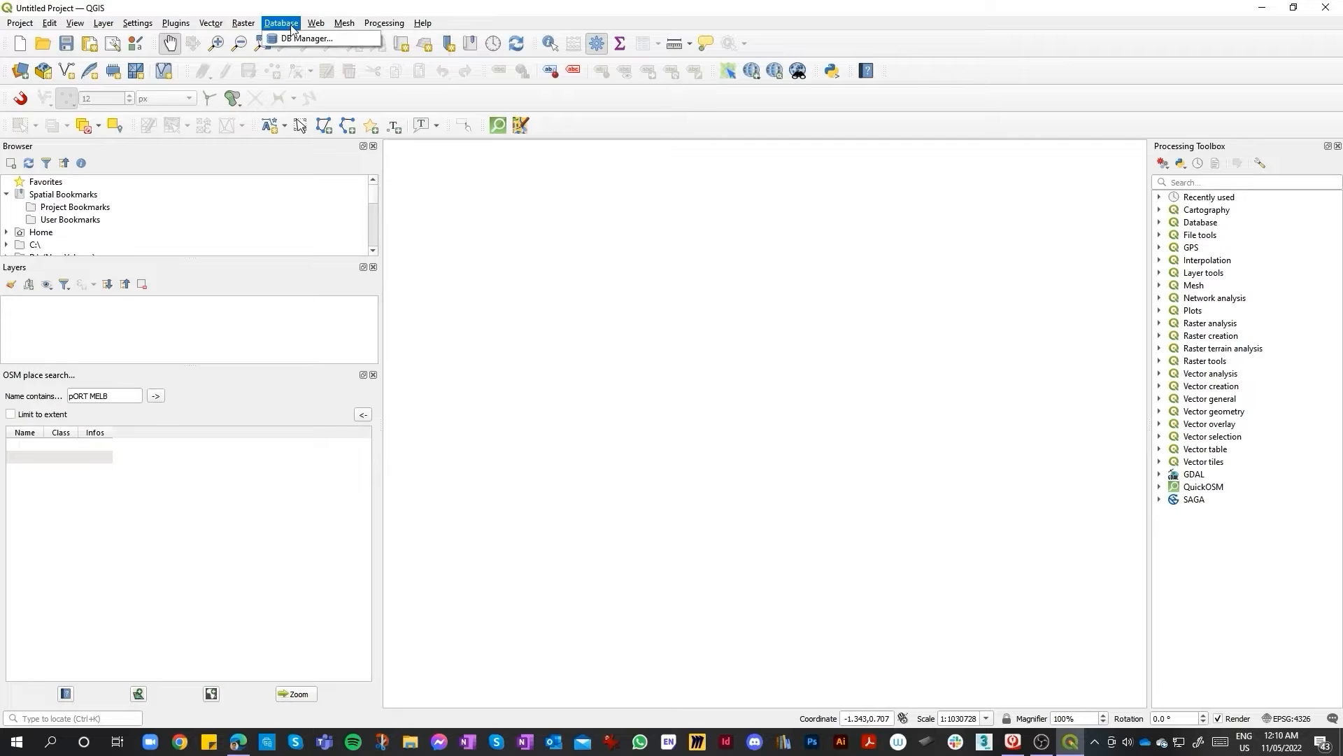
pyautogui.moveTo(319, 29)
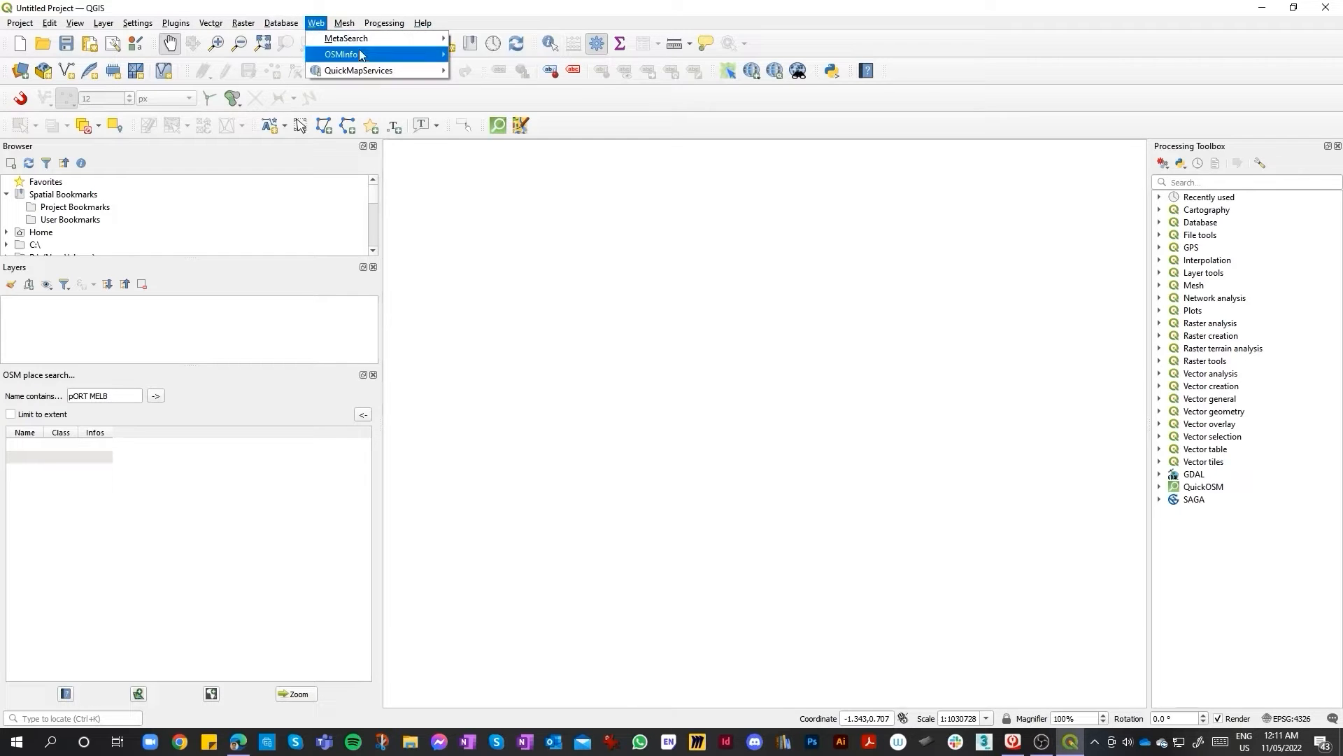
pyautogui.moveTo(365, 54)
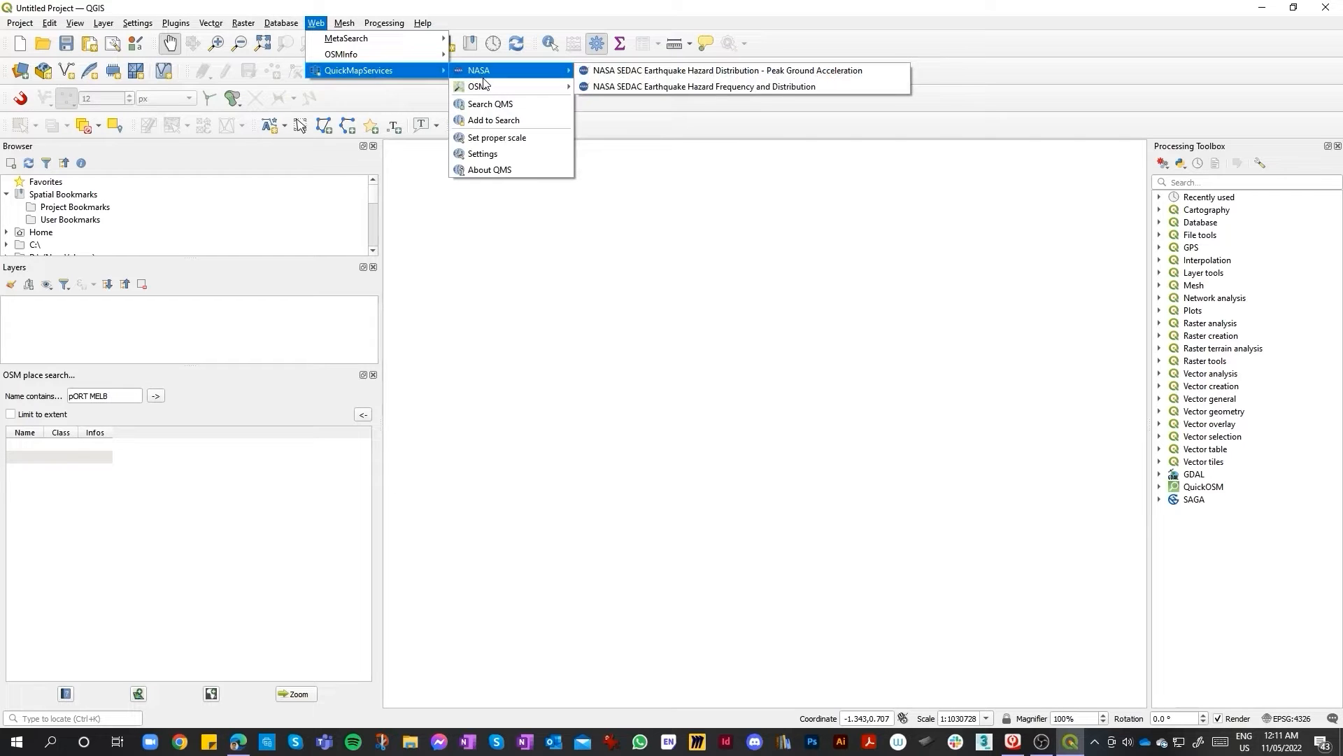
pyautogui.click(472, 122)
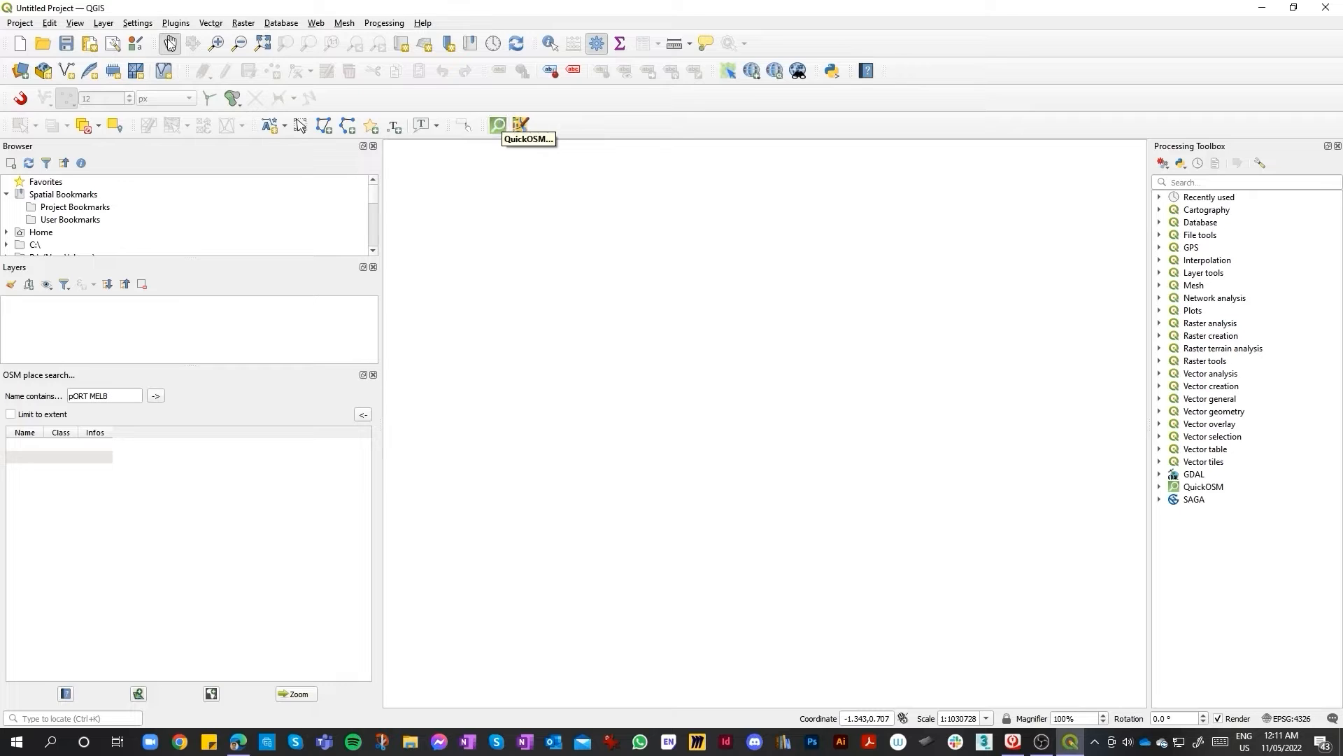
pyautogui.click(154, 24)
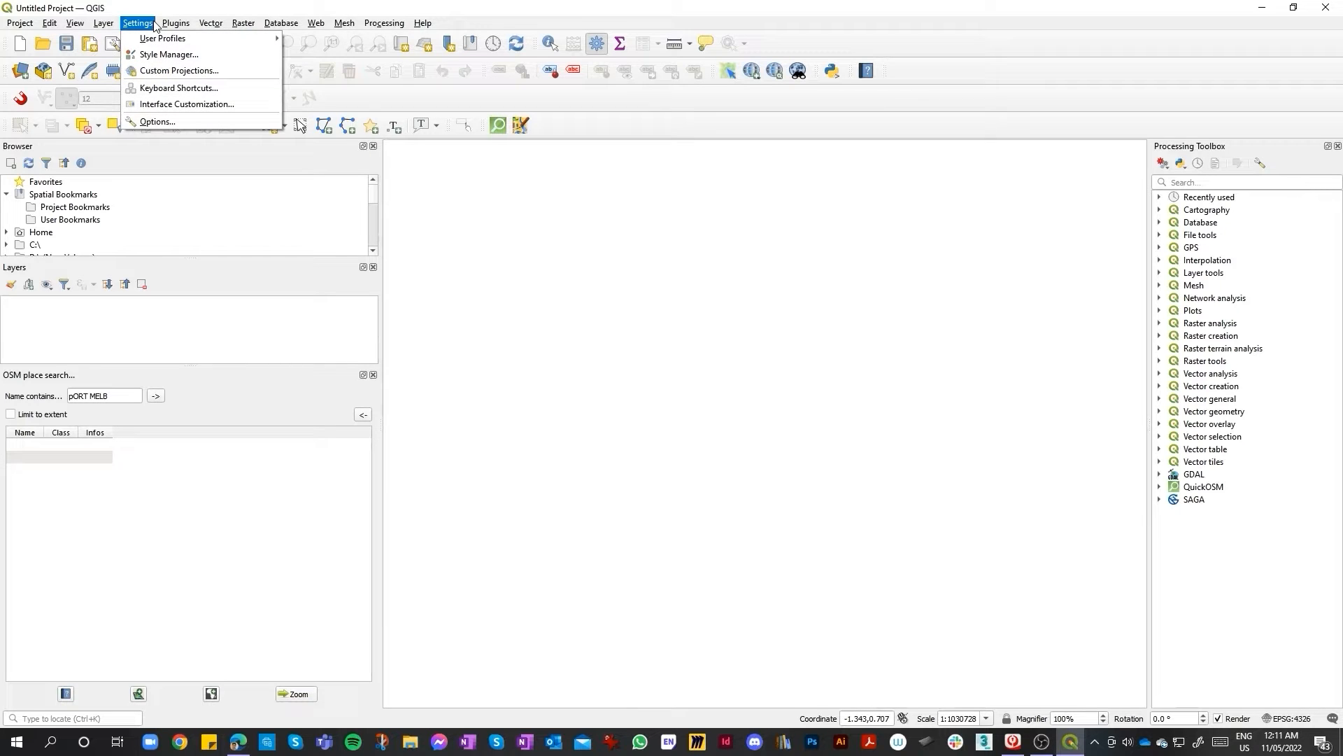
pyautogui.click(244, 23)
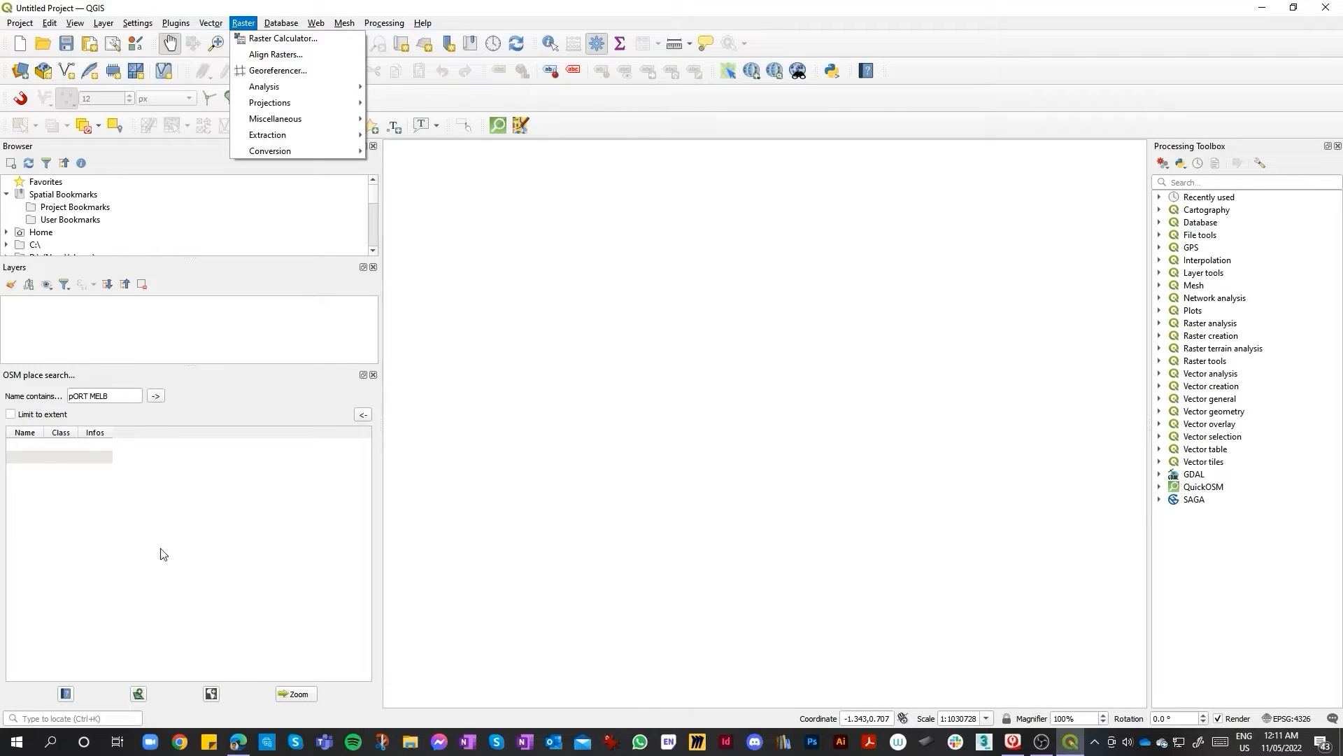
pyautogui.moveTo(741, 535); pyautogui.dragTo(776, 519)
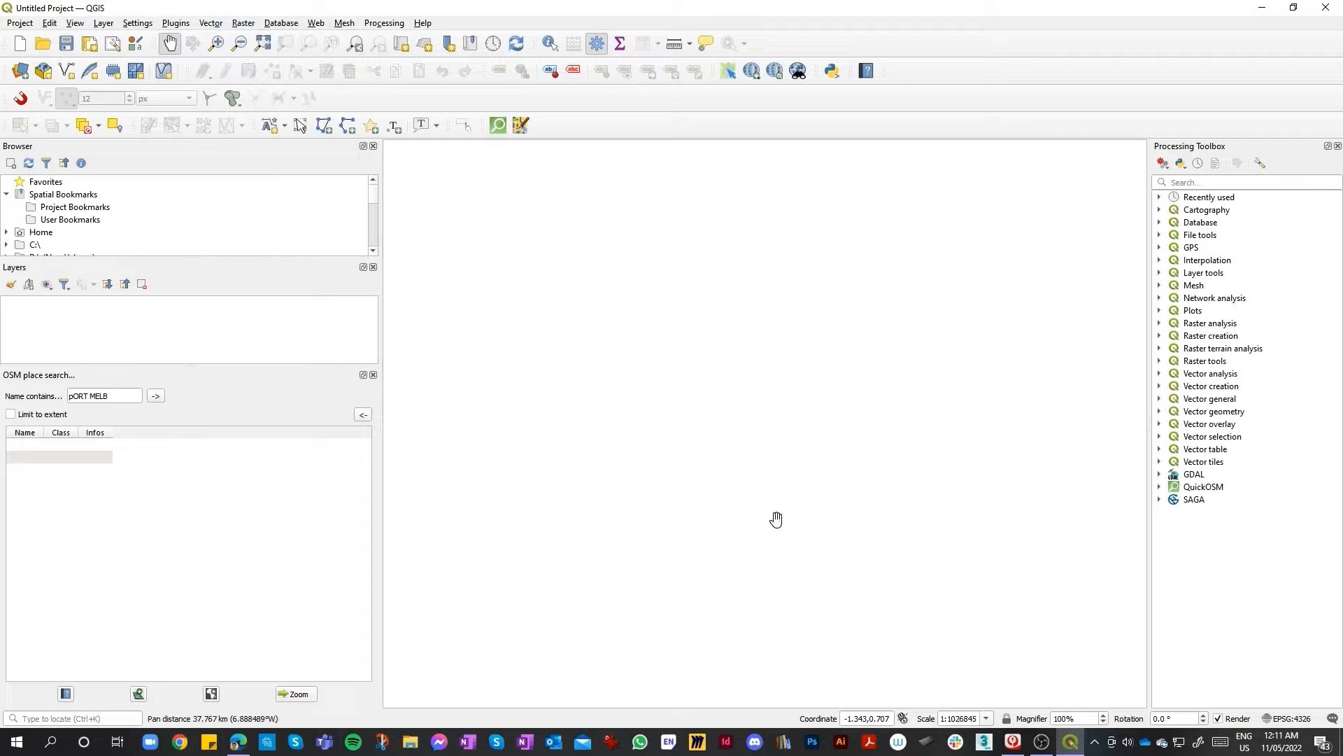
# Step: Open the plugin manager and search all plugins for OSM
pyautogui.click(175, 24)
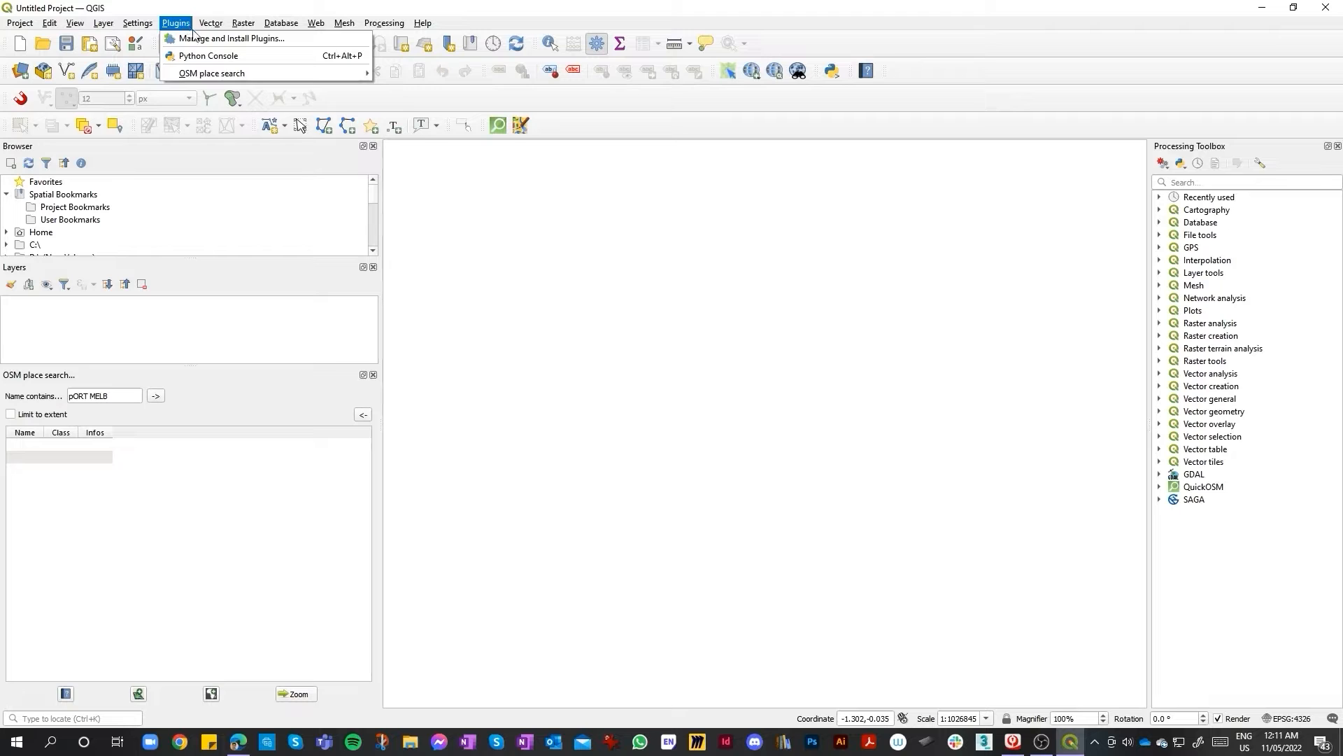
pyautogui.click(229, 44)
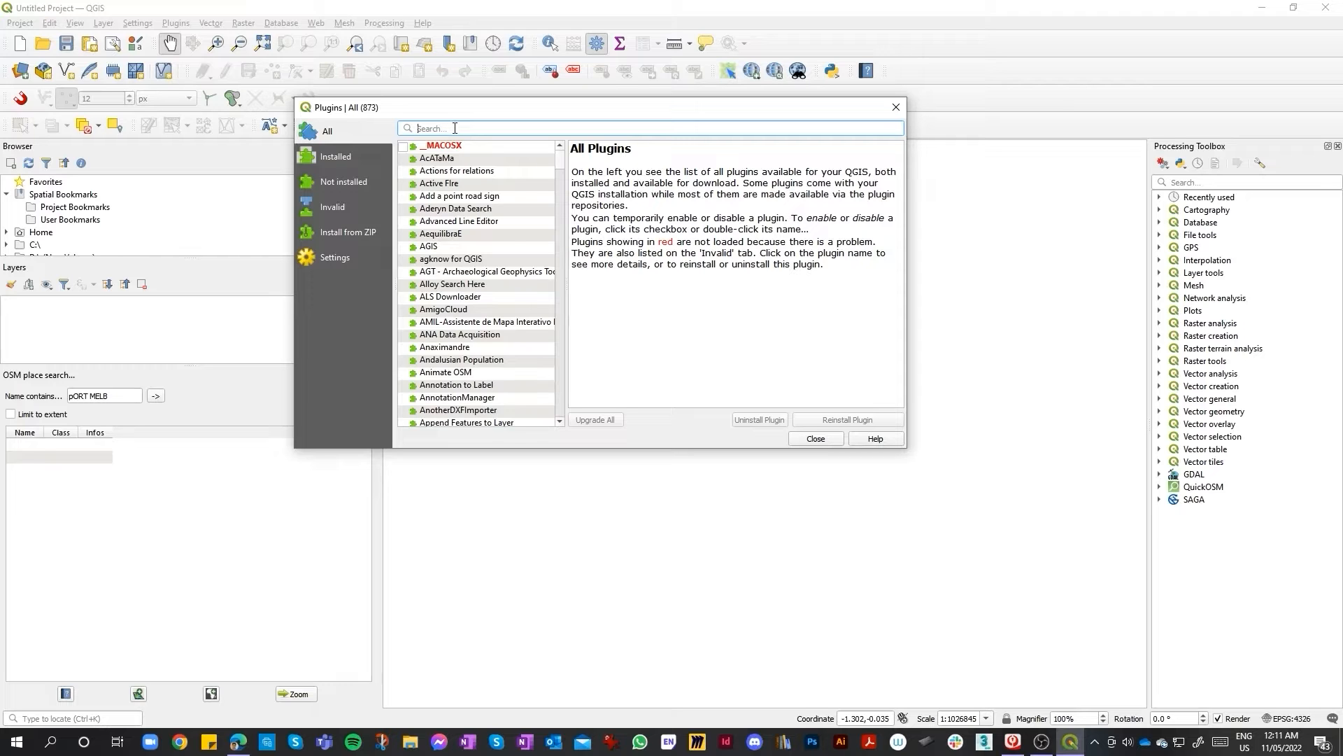
pyautogui.write('OSM')
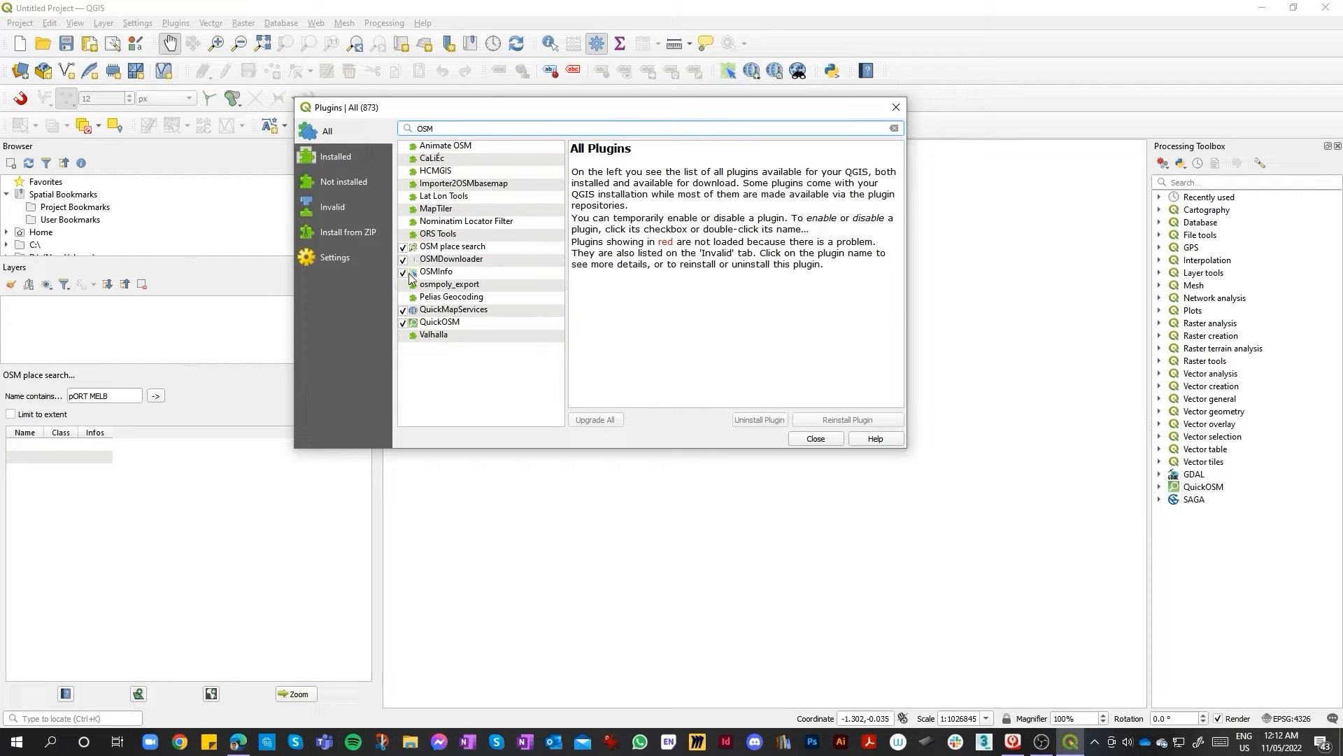
# Step: Switch the OSMDownloader and OSM place search plugins off and back on
pyautogui.click(403, 259)
pyautogui.click(403, 259)
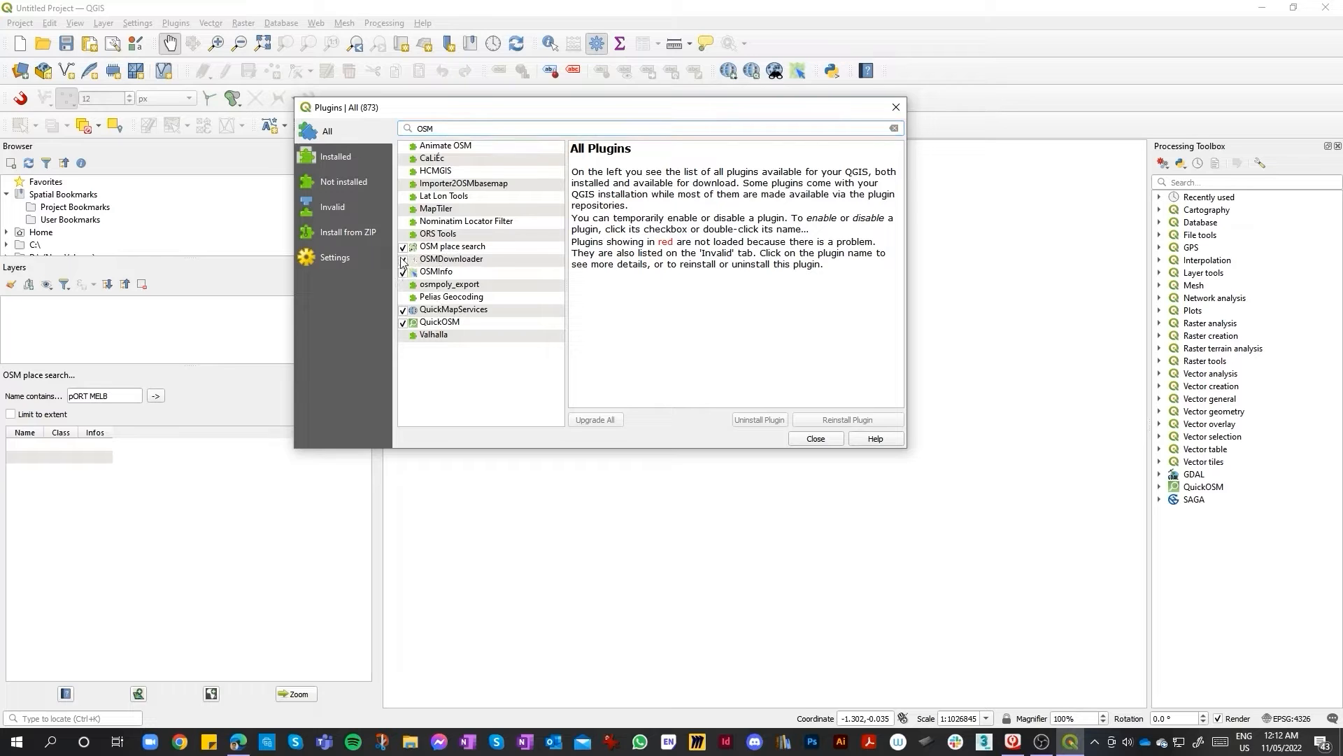
pyautogui.click(403, 247)
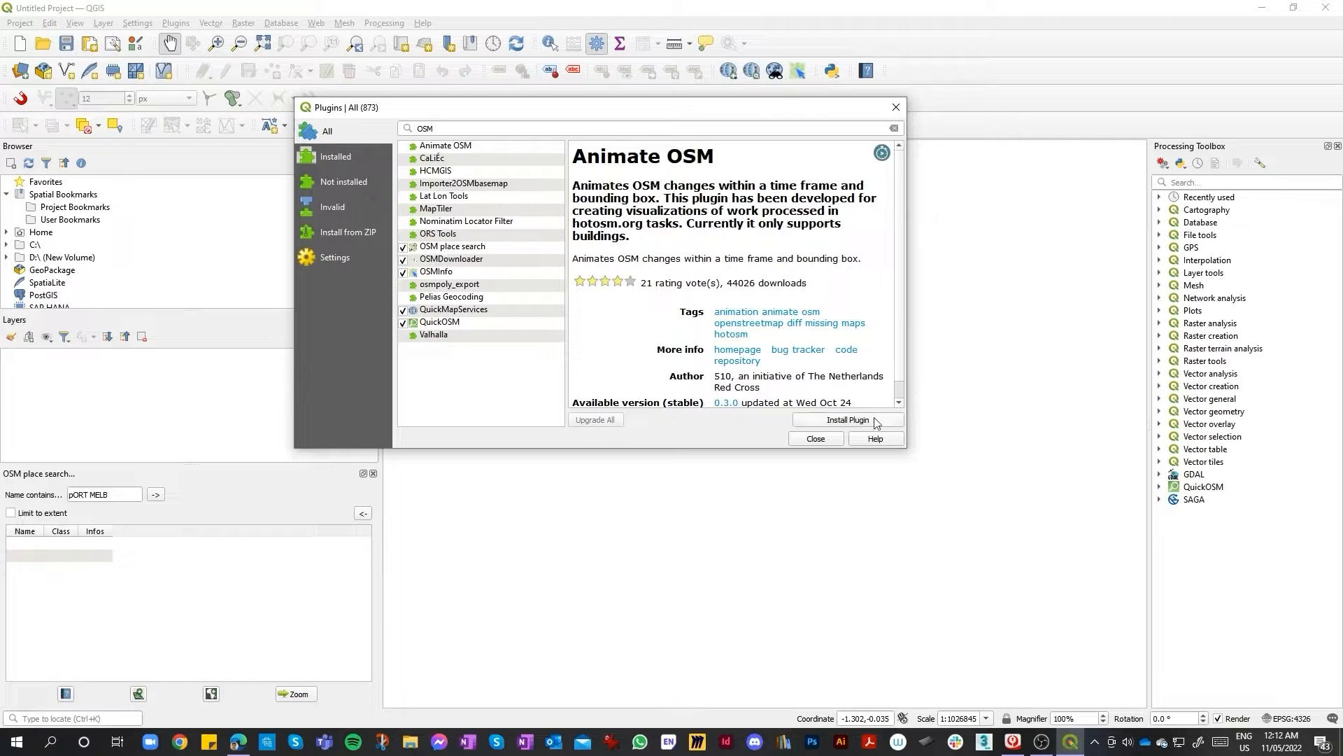
# Step: Review the descriptions of the OSM place search, OSMDownloader and OSMInfo plugins
pyautogui.click(441, 248)
pyautogui.click(451, 261)
pyautogui.click(452, 273)
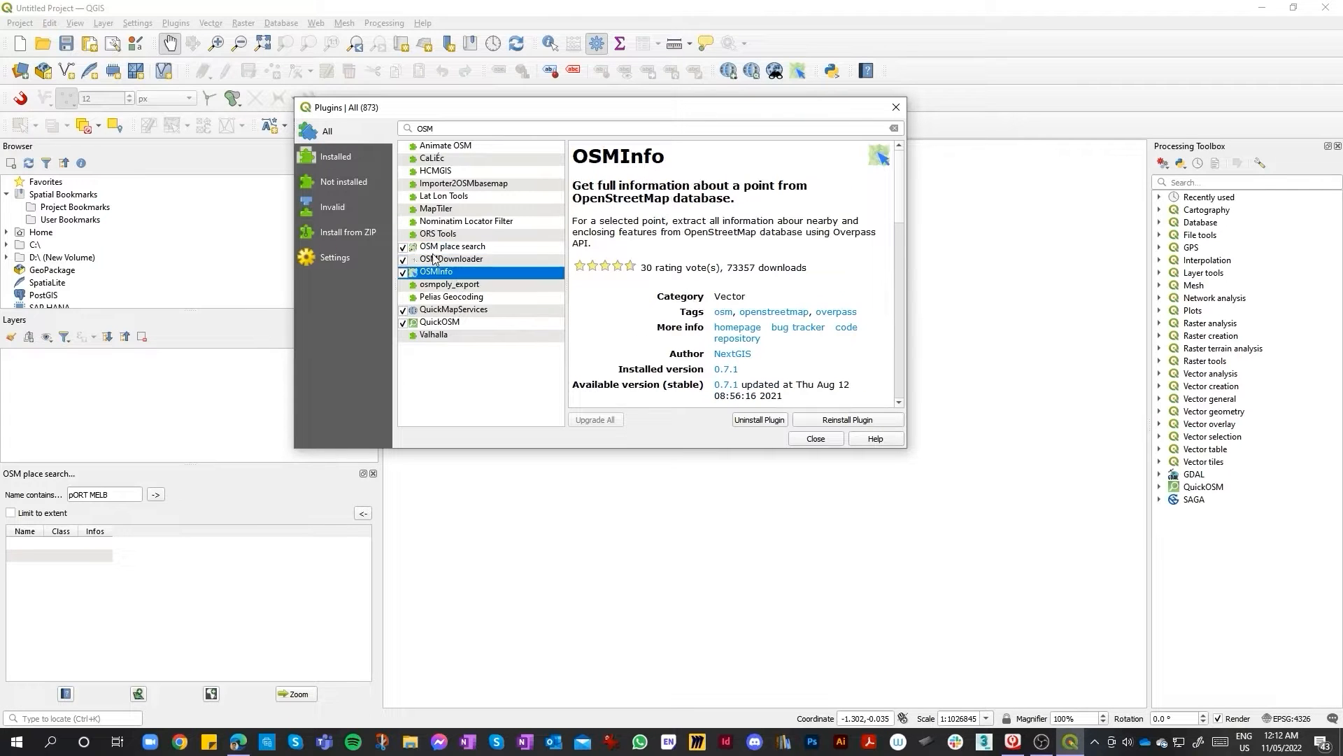
pyautogui.click(441, 249)
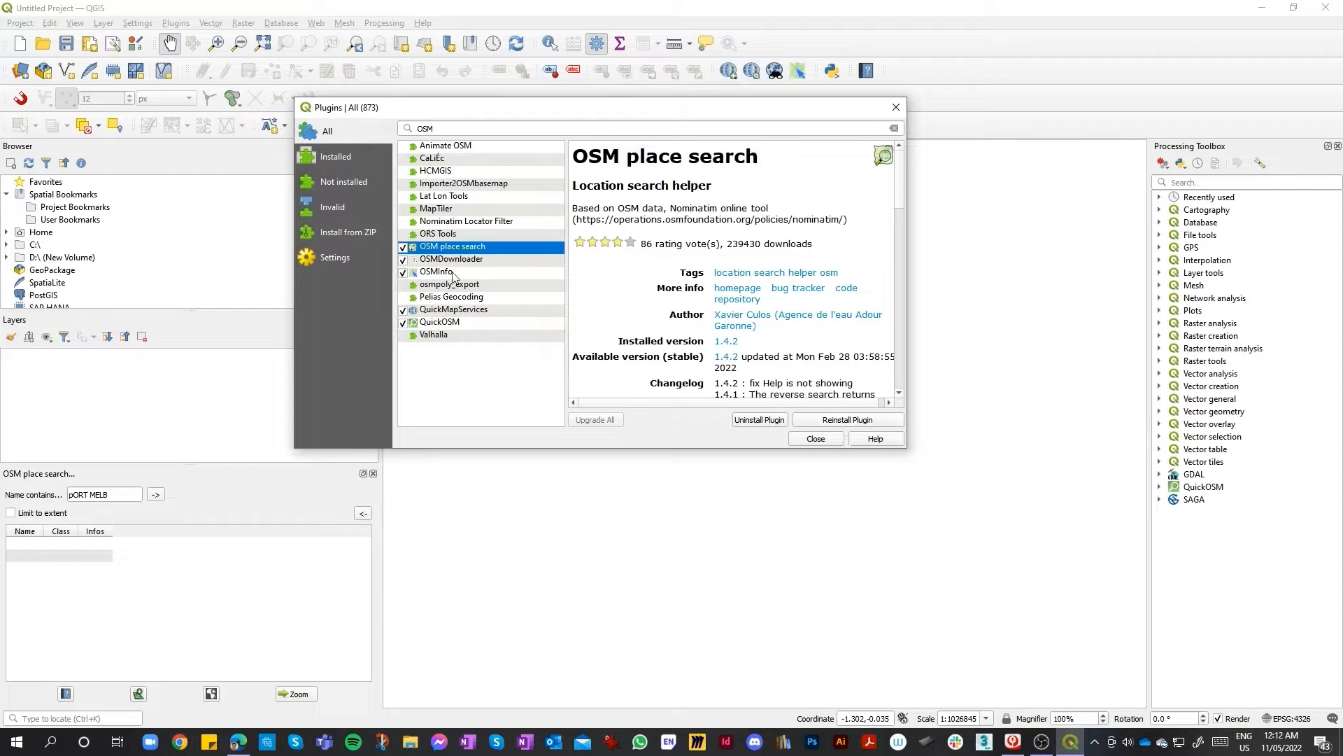
# Step: Close the plugin manager and add the OSM Standard basemap from QuickMapServices to the project
pyautogui.click(812, 438)
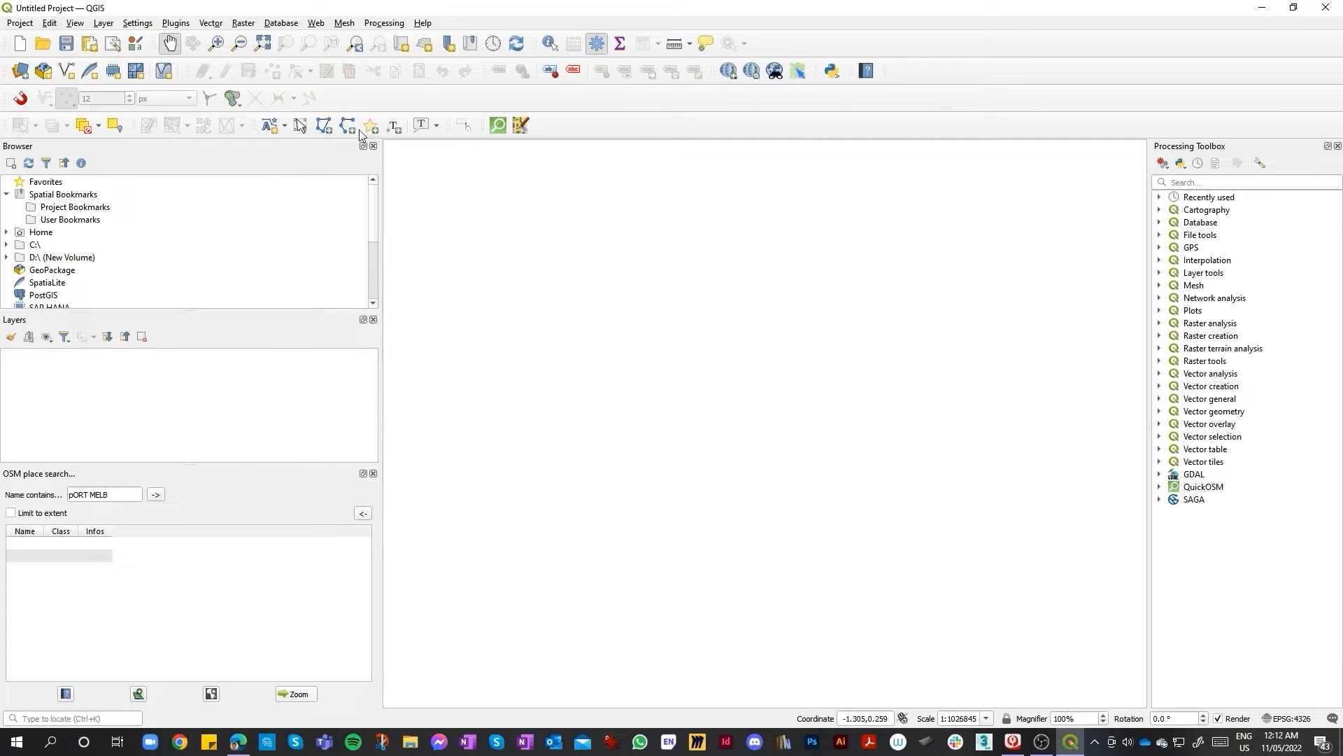
pyautogui.click(316, 23)
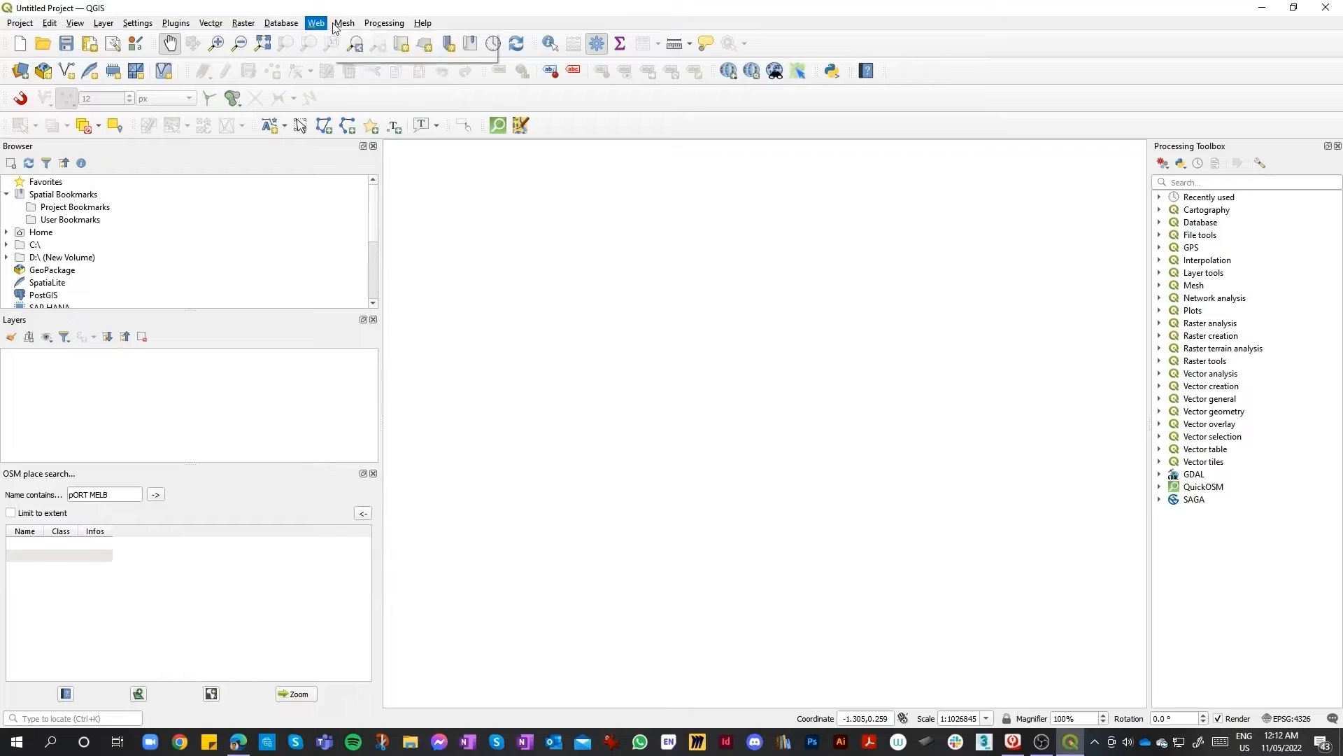
pyautogui.click(343, 23)
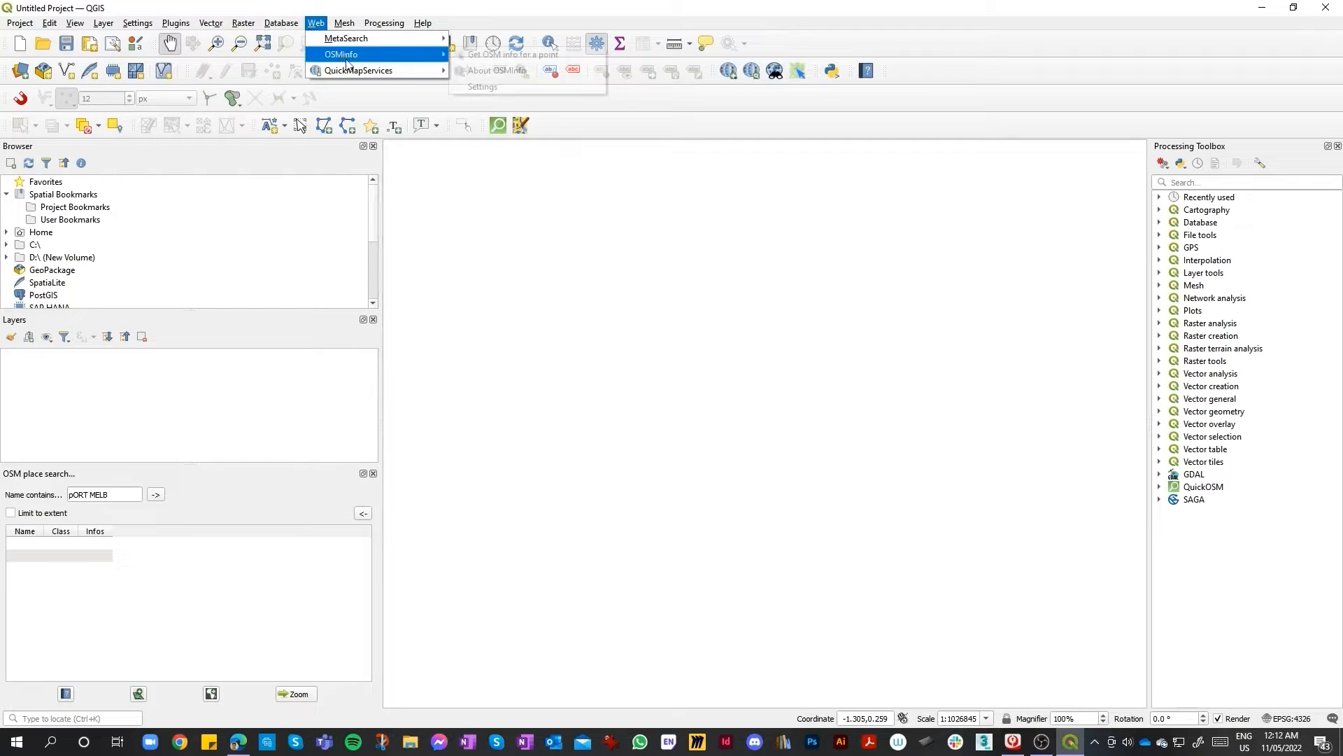
pyautogui.moveTo(361, 73)
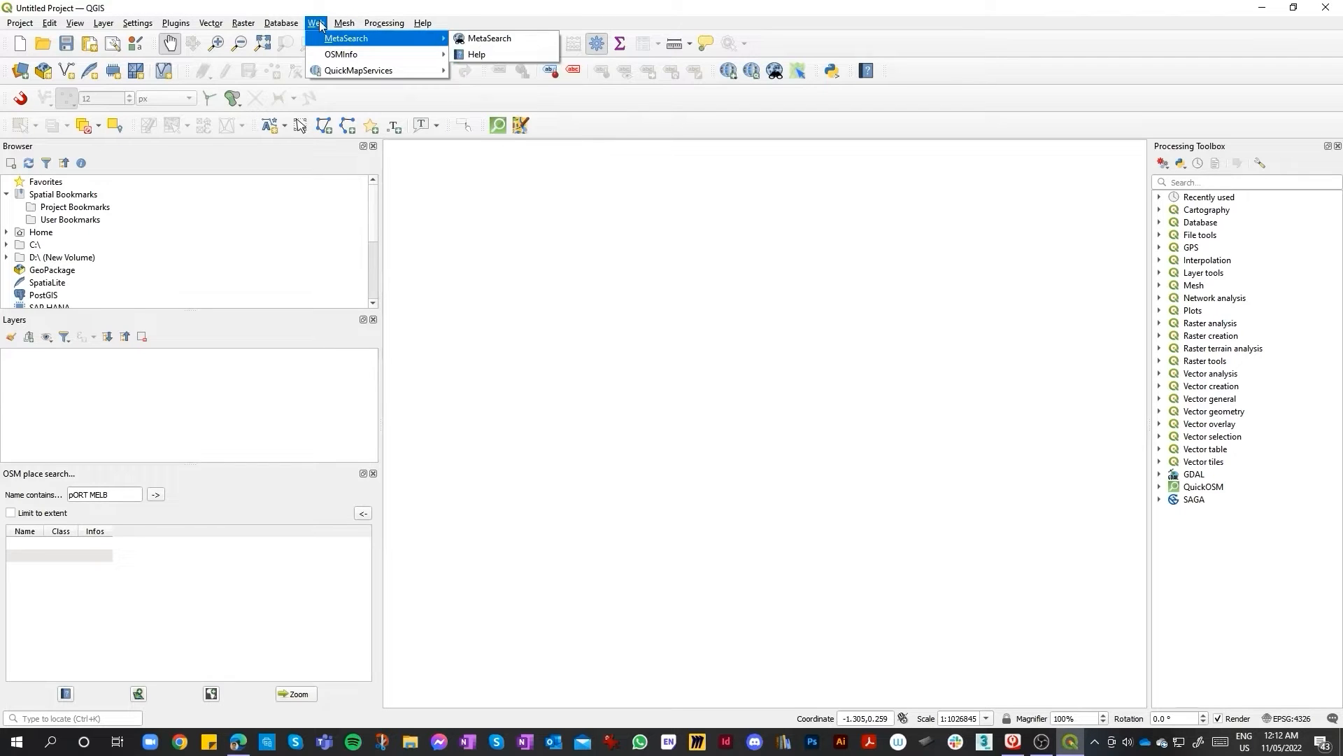
pyautogui.moveTo(506, 89)
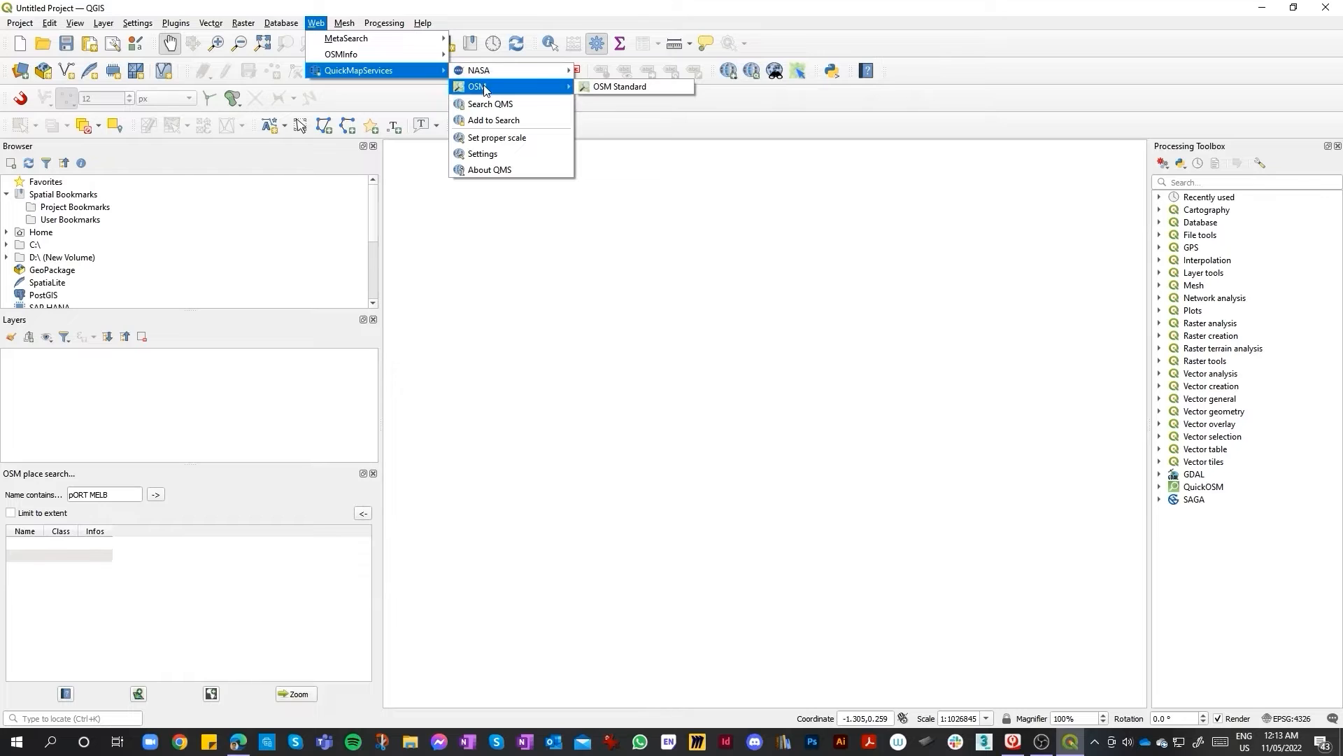
pyautogui.click(649, 87)
# Step: Bring the OSM map to South Melbourne, with the area from the freeway to Albert Park Lake in view
pyautogui.scroll(-2, 720, 339)
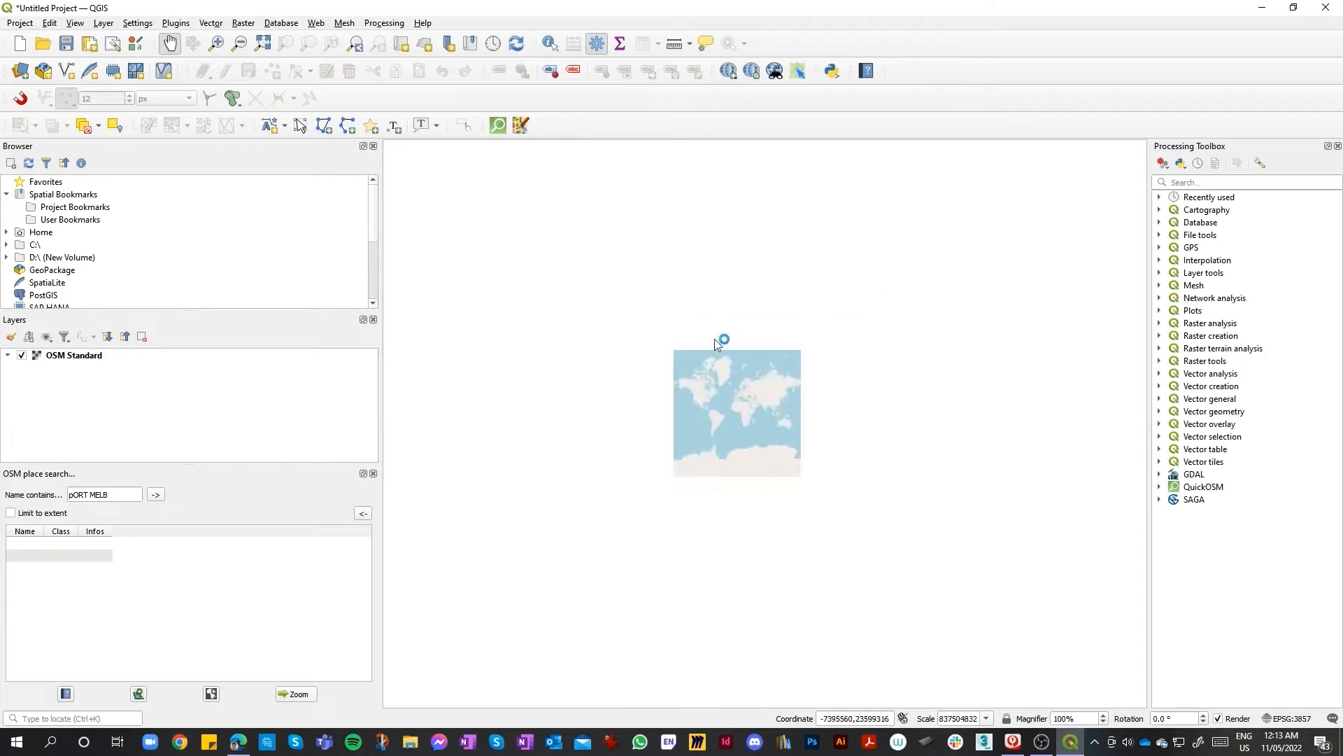
pyautogui.scroll(2, 781, 382)
pyautogui.scroll(-1, 875, 511)
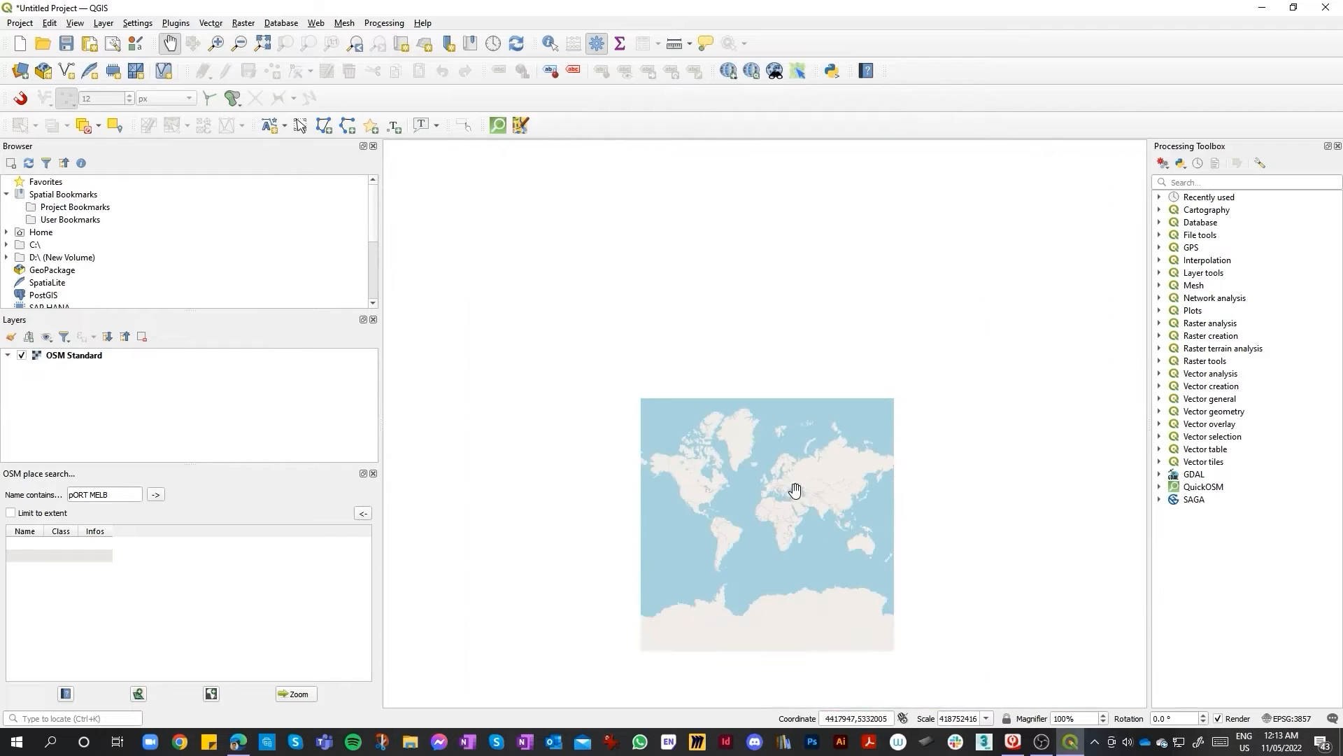
pyautogui.scroll(1, 838, 575)
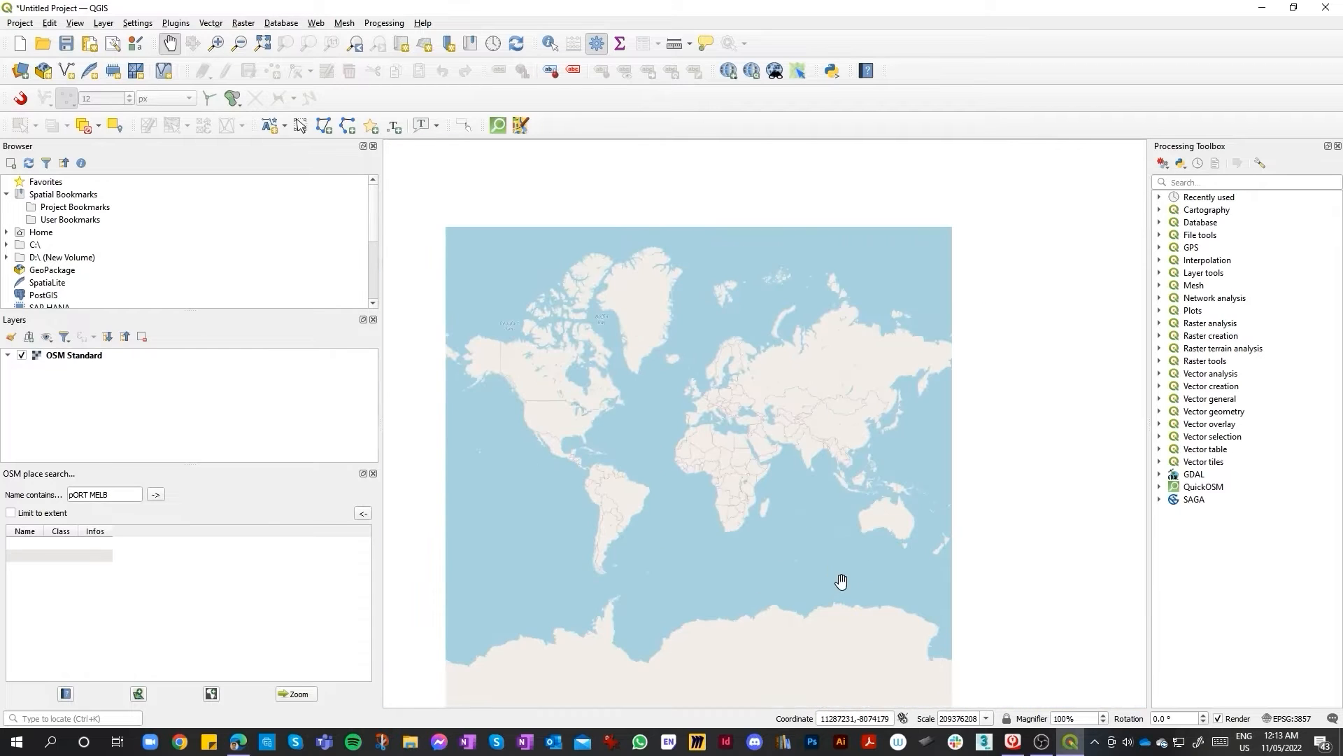
pyautogui.scroll(3, 867, 574)
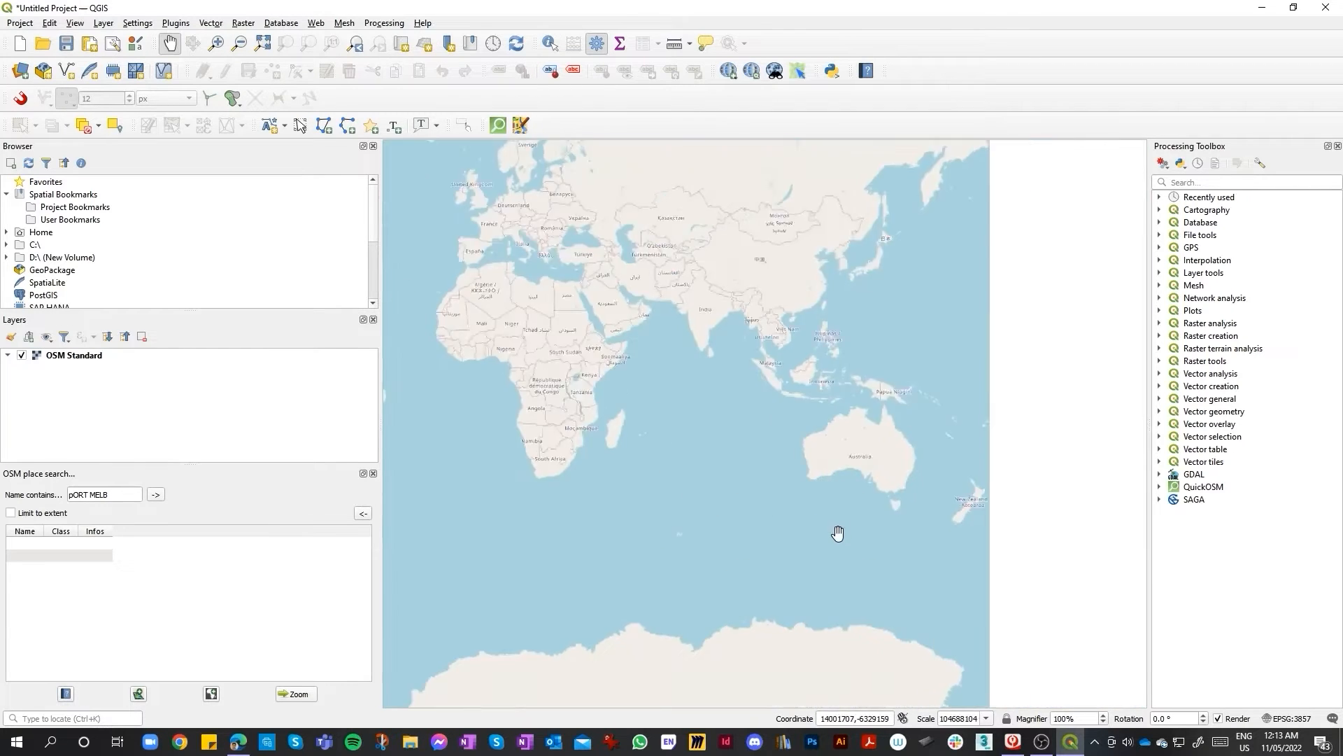
pyautogui.scroll(3, 872, 459)
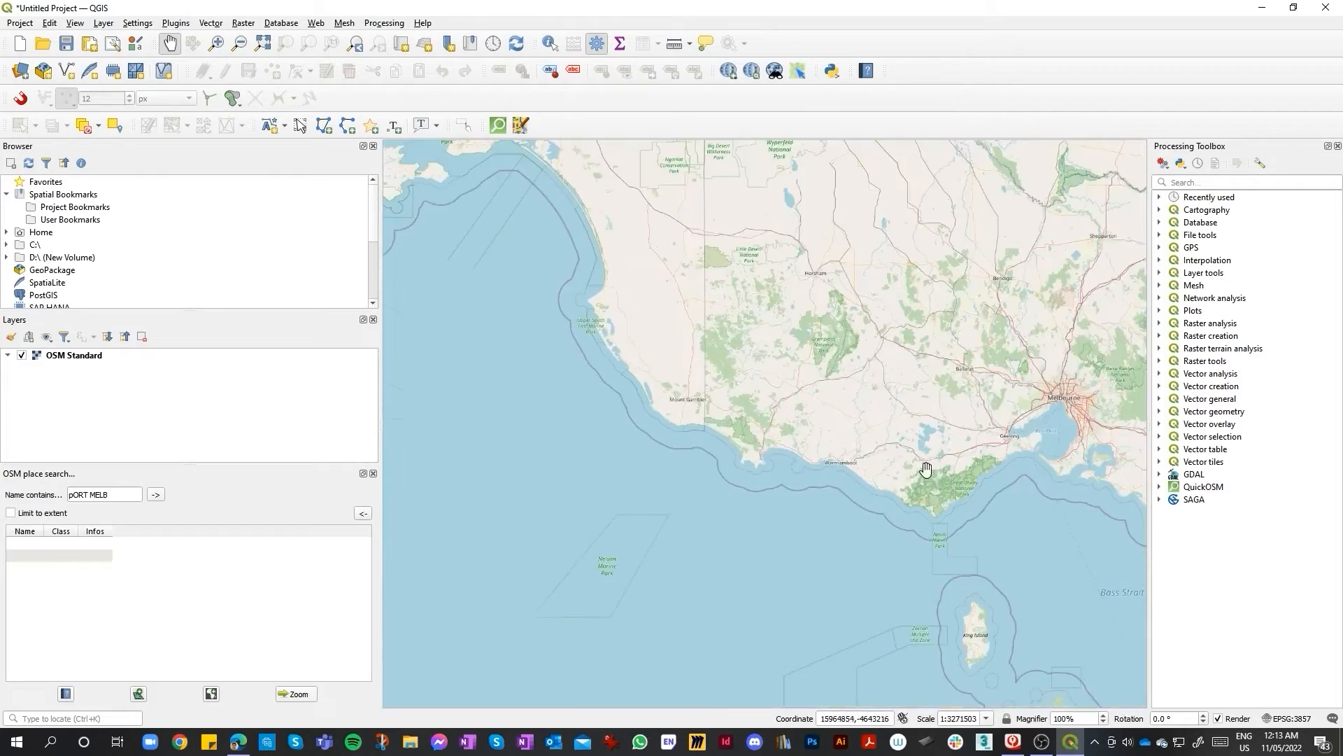
pyautogui.moveTo(926, 468); pyautogui.dragTo(924, 544)
pyautogui.scroll(7, 997, 376)
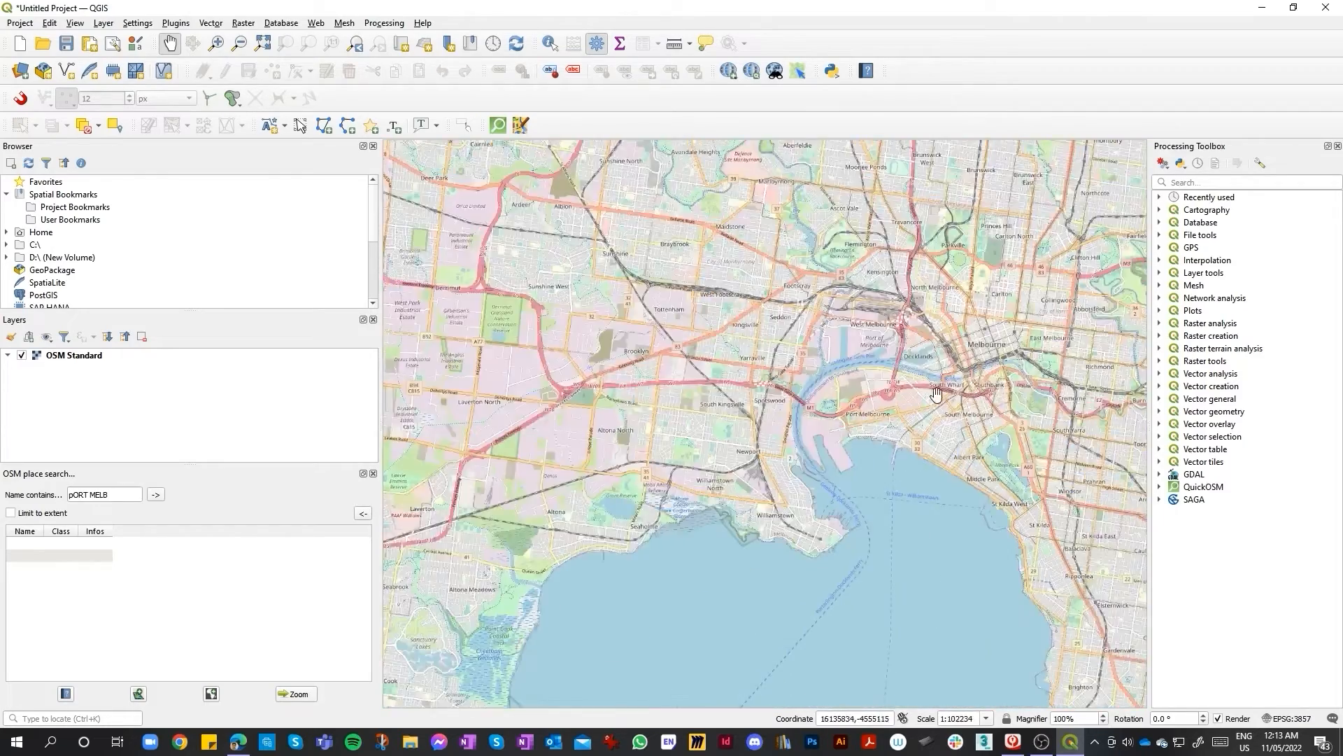
pyautogui.moveTo(958, 386); pyautogui.dragTo(776, 430)
pyautogui.scroll(2, 949, 386)
pyautogui.scroll(-1, 735, 445)
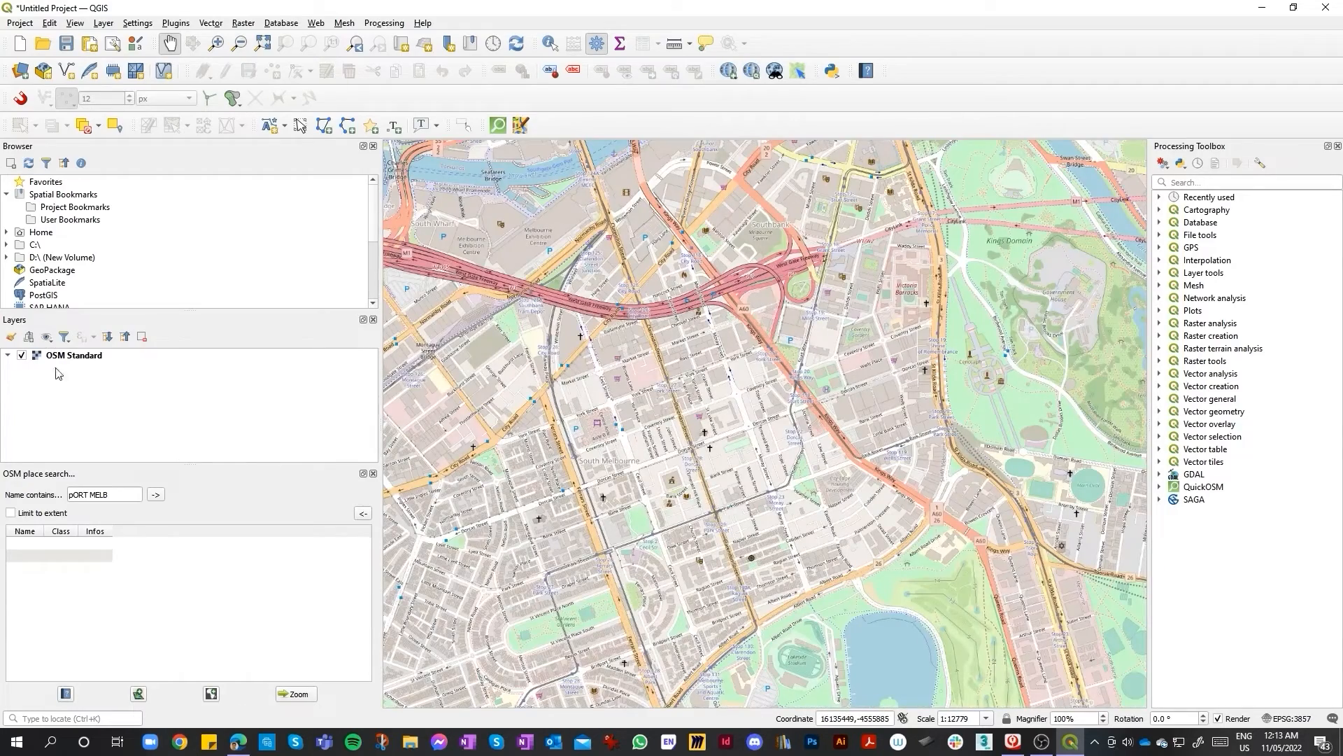
# Step: Switch to File Explorer, open the shp folder inside the downloaded Victorian Heritage Register zip, and try to load a shape file from it into QGIS
pyautogui.click(415, 743)
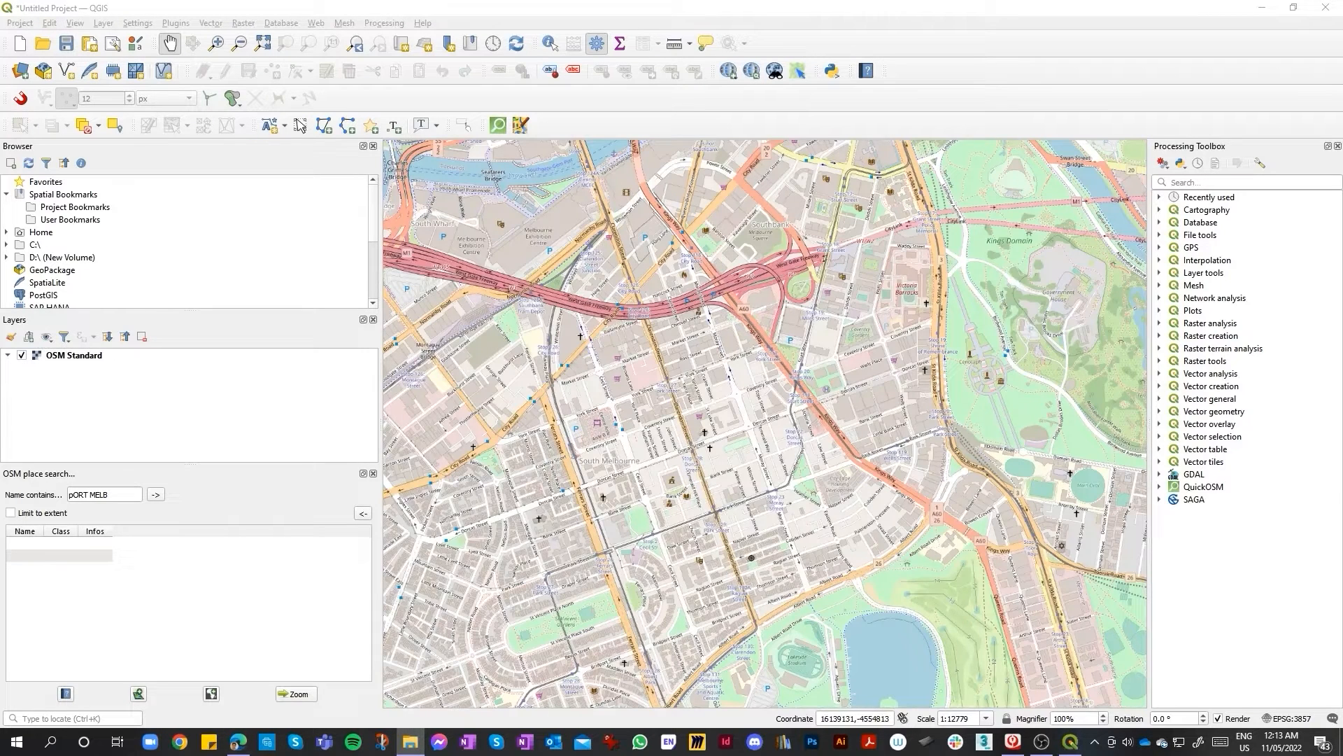
pyautogui.moveTo(1342, 239); pyautogui.dragTo(245, 174)
pyautogui.click(105, 341)
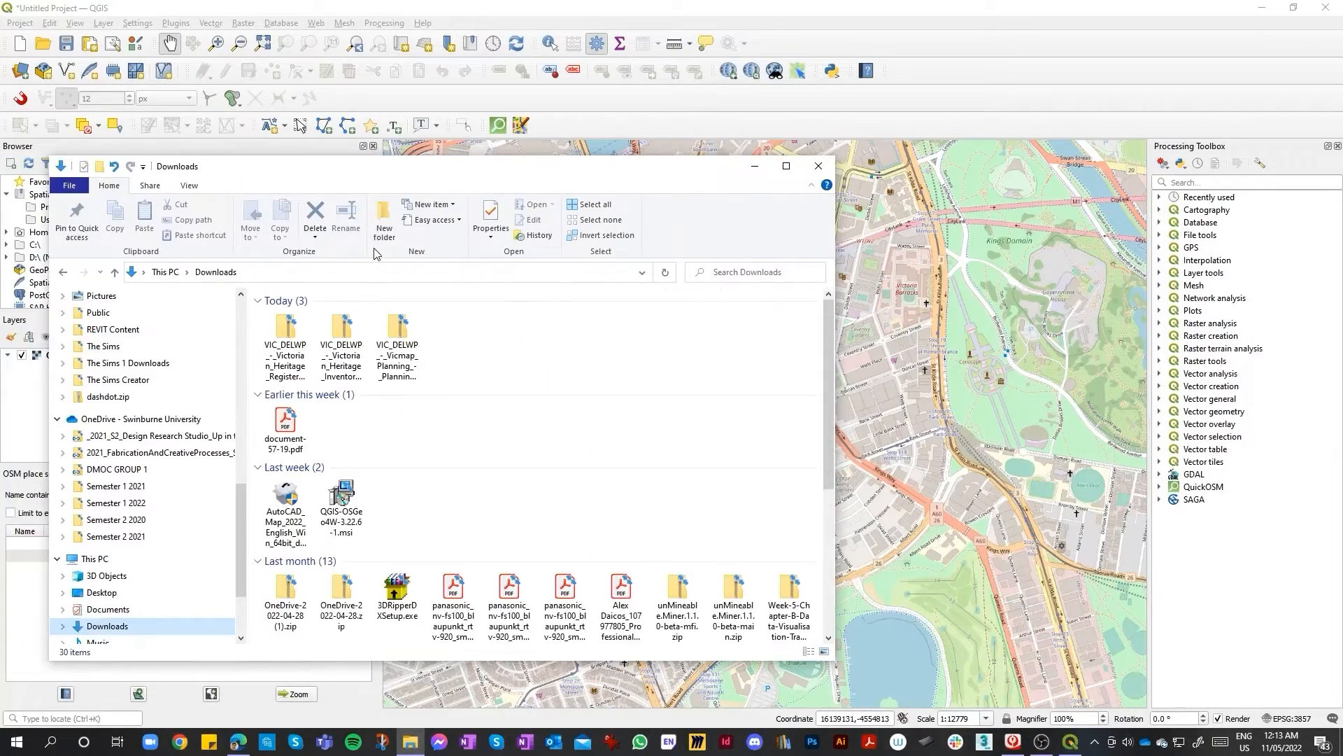
pyautogui.moveTo(551, 178); pyautogui.dragTo(1123, 224)
pyautogui.doubleClick(857, 412)
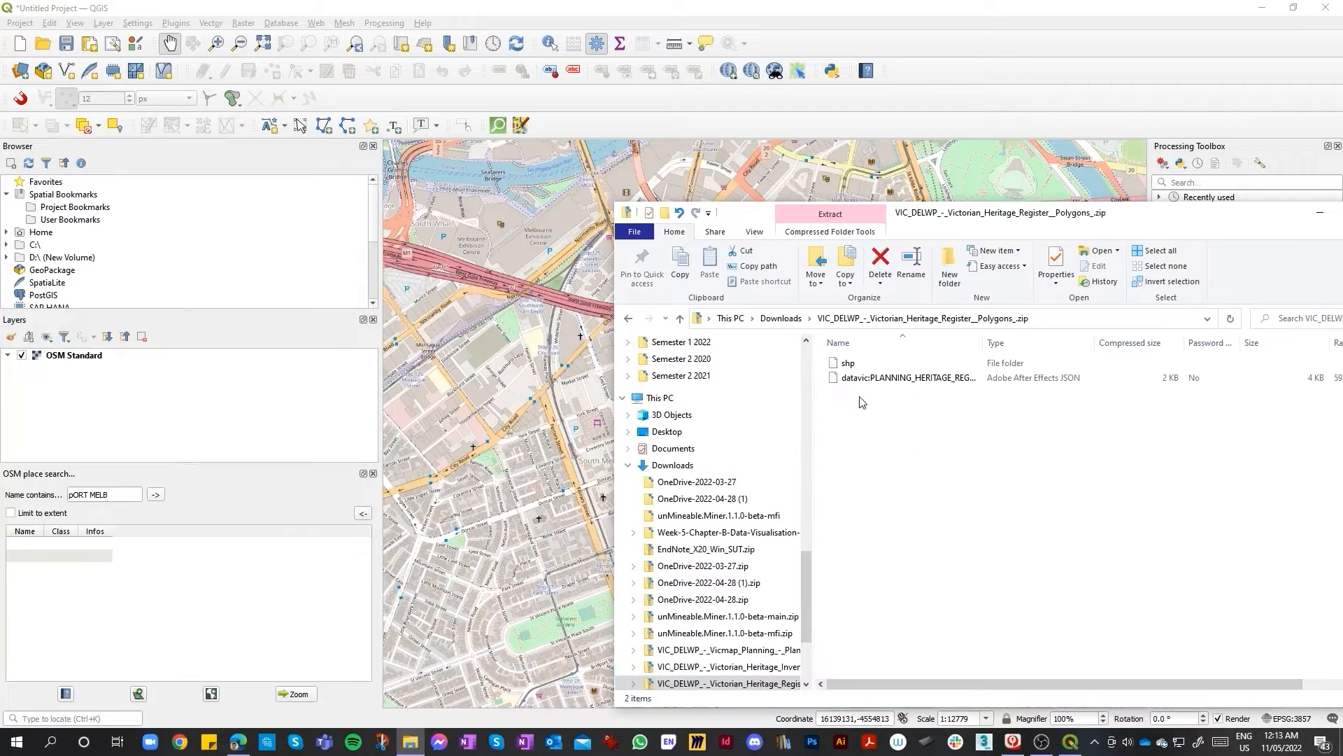
pyautogui.click(869, 364)
pyautogui.doubleClick(869, 364)
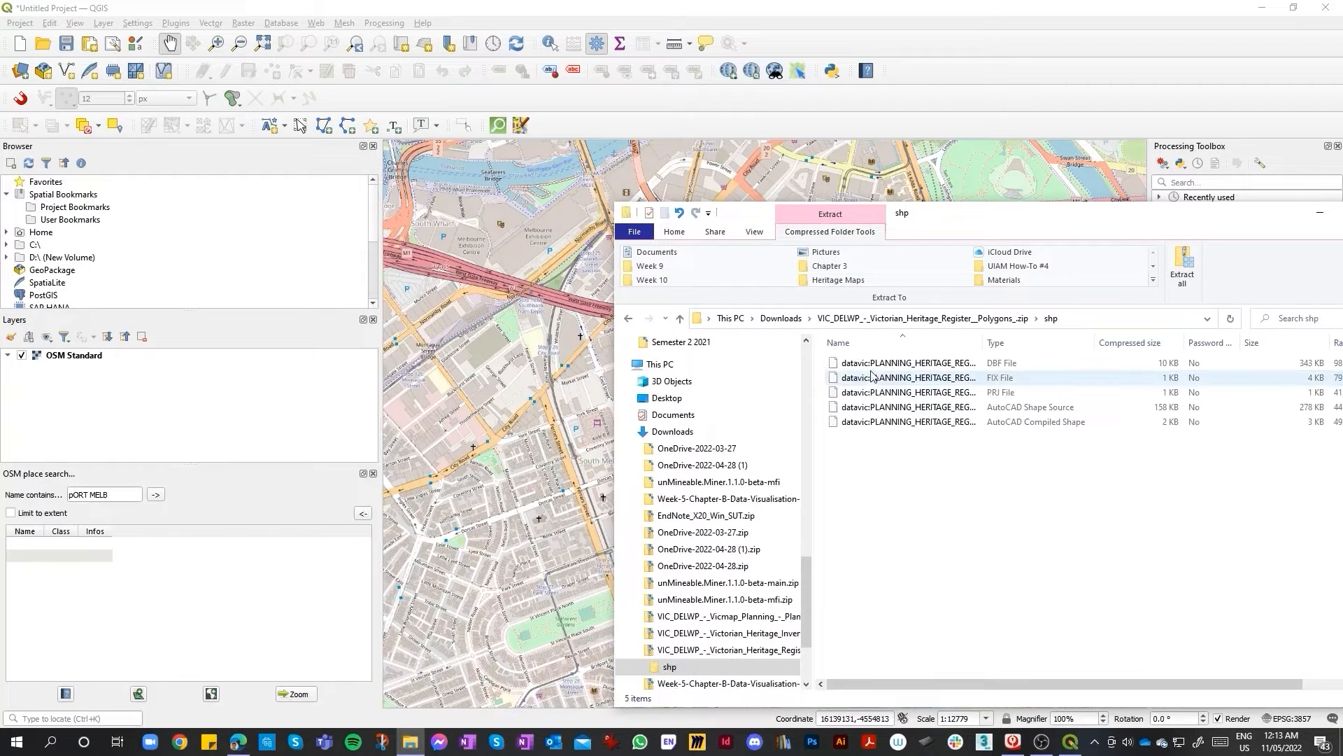
pyautogui.moveTo(932, 220); pyautogui.dragTo(927, 191)
pyautogui.moveTo(880, 393); pyautogui.dragTo(519, 420)
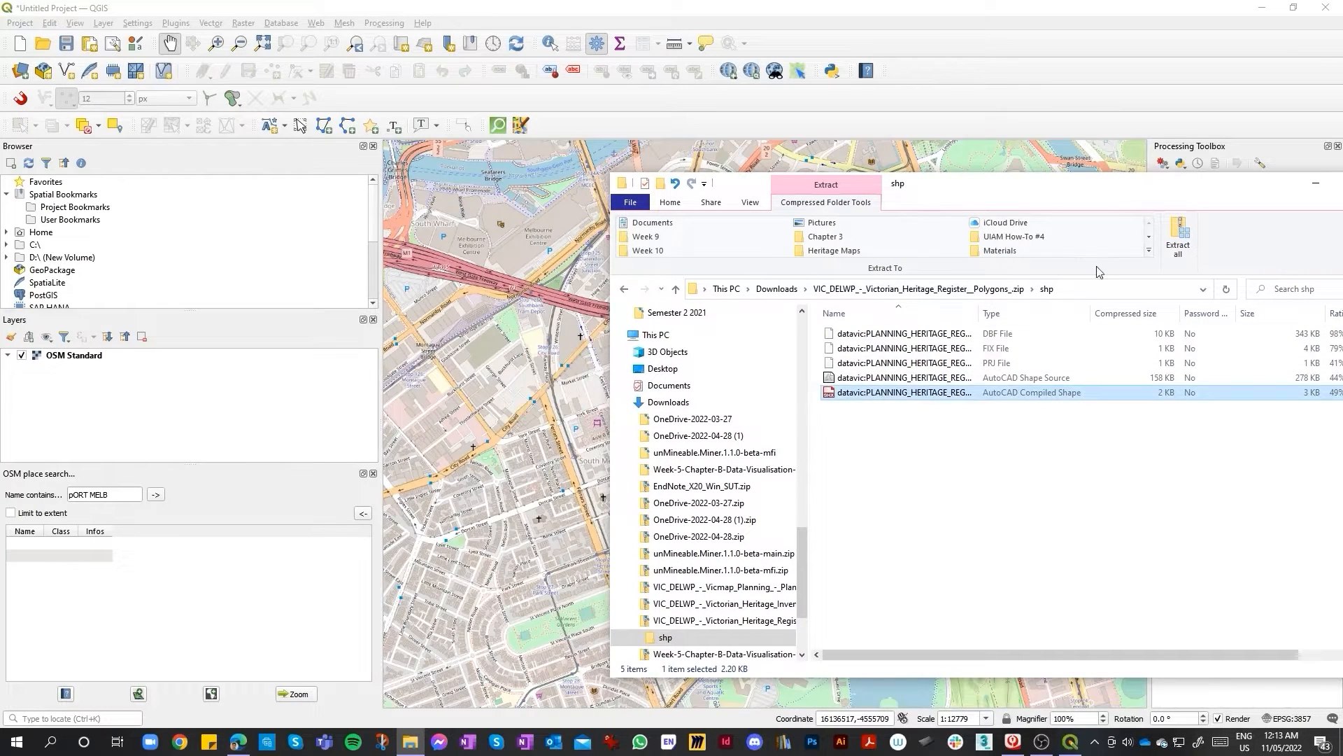
# Step: Extract the Victorian Heritage Register zip to its default folder in Downloads, skipping the items that cannot be copied
pyautogui.click(1177, 238)
pyautogui.click(798, 505)
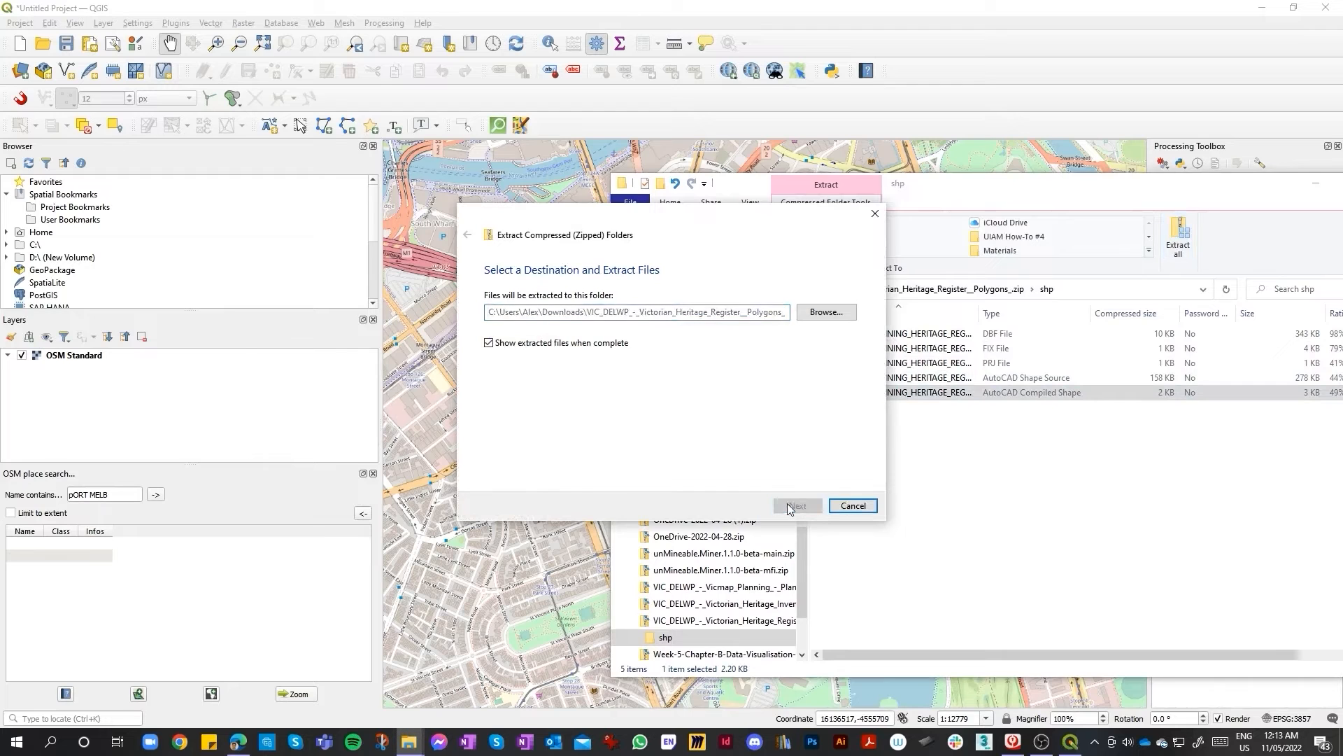
pyautogui.click(627, 367)
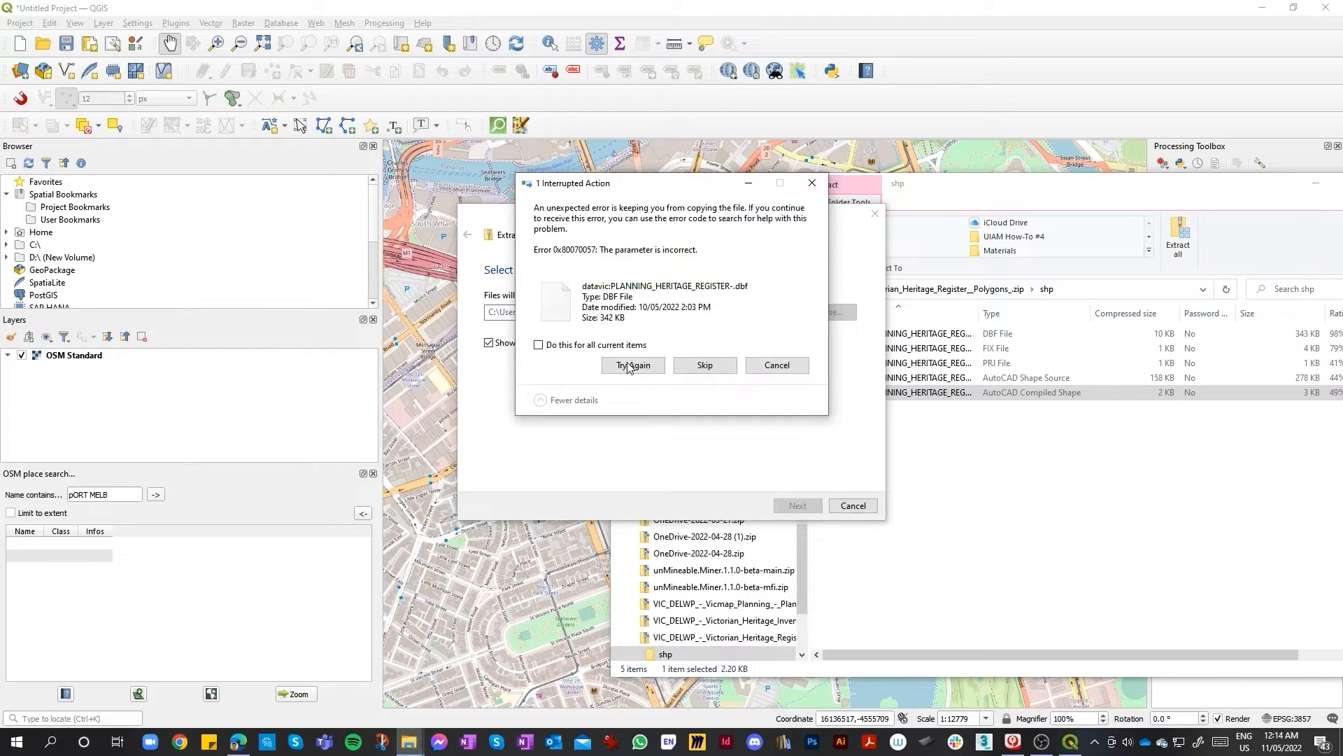
pyautogui.click(704, 364)
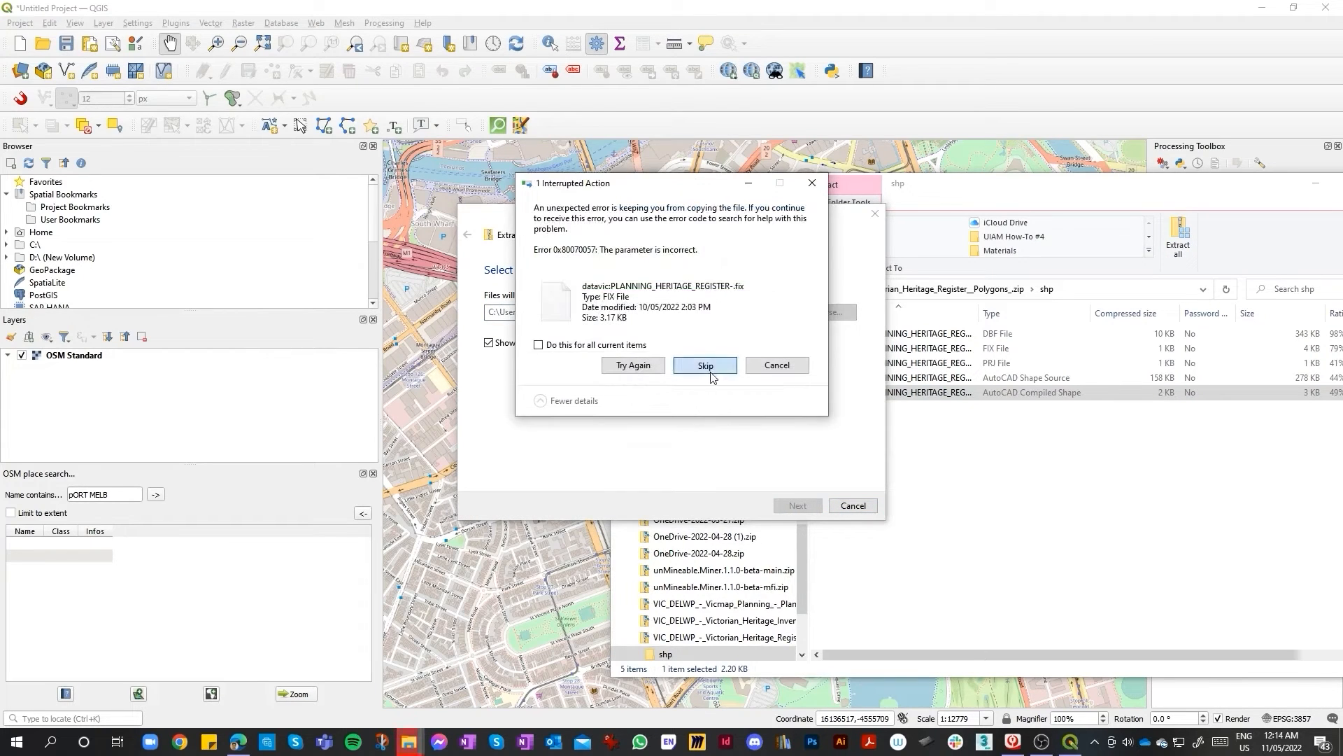
pyautogui.click(704, 364)
pyautogui.click(705, 365)
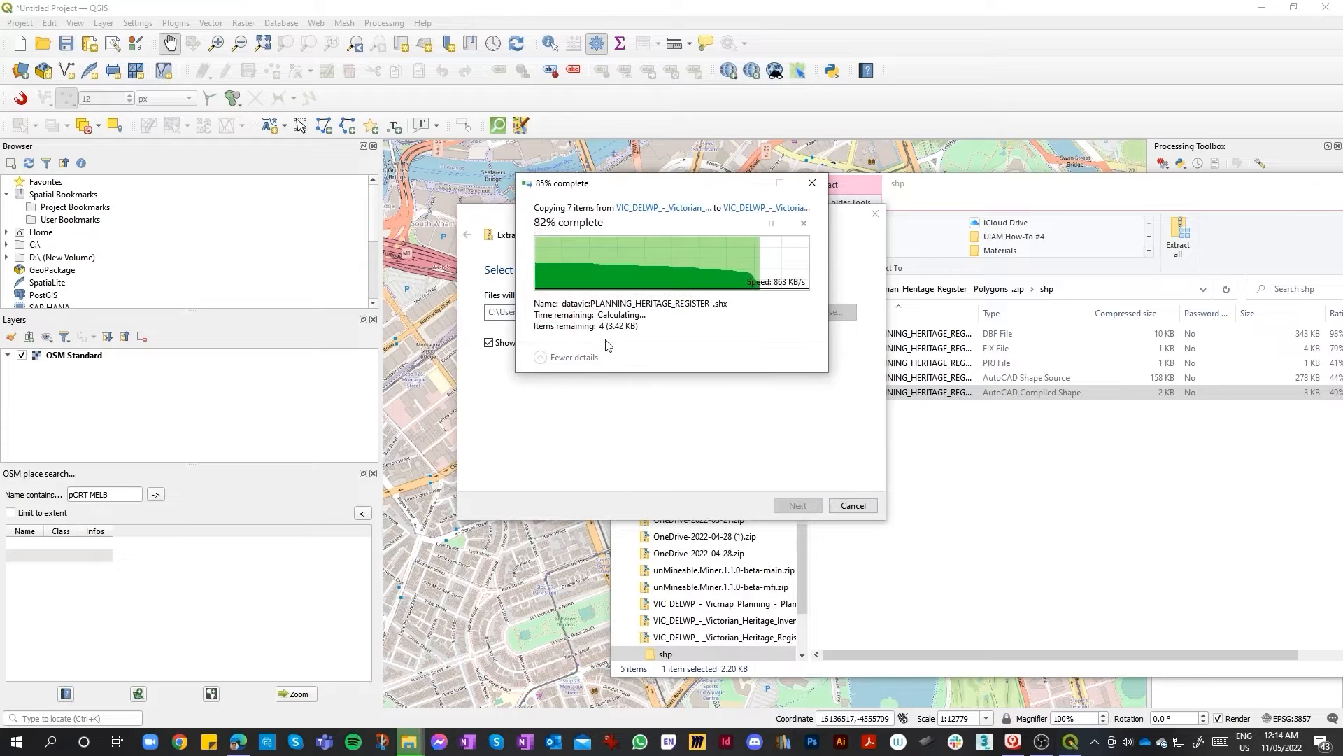
pyautogui.click(705, 365)
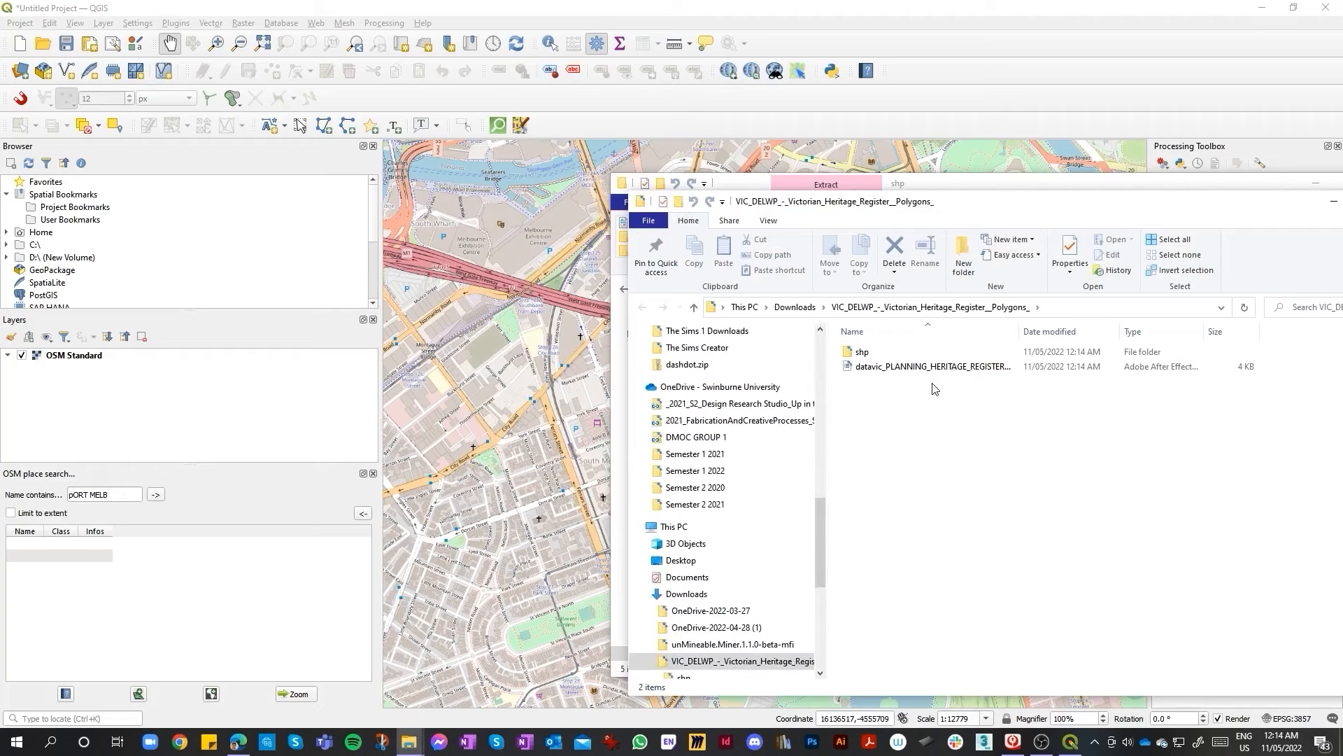
# Step: Add the datavic_PLANNING_HERITAGE_REGISTER- shapefile from the extracted shp folder to the QGIS map and check its polygons around South Melbourne
pyautogui.moveTo(893, 198); pyautogui.dragTo(905, 294)
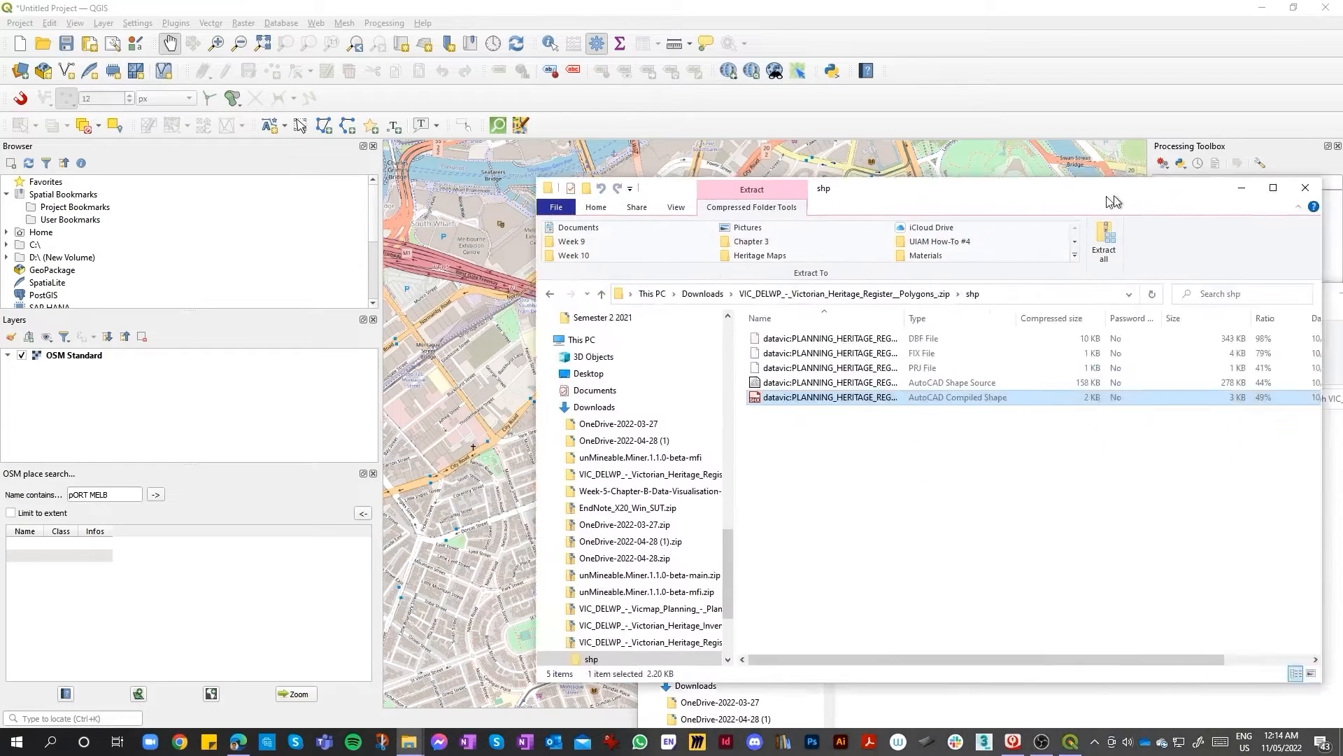
pyautogui.click(1070, 207)
pyautogui.moveTo(985, 301); pyautogui.dragTo(839, 214)
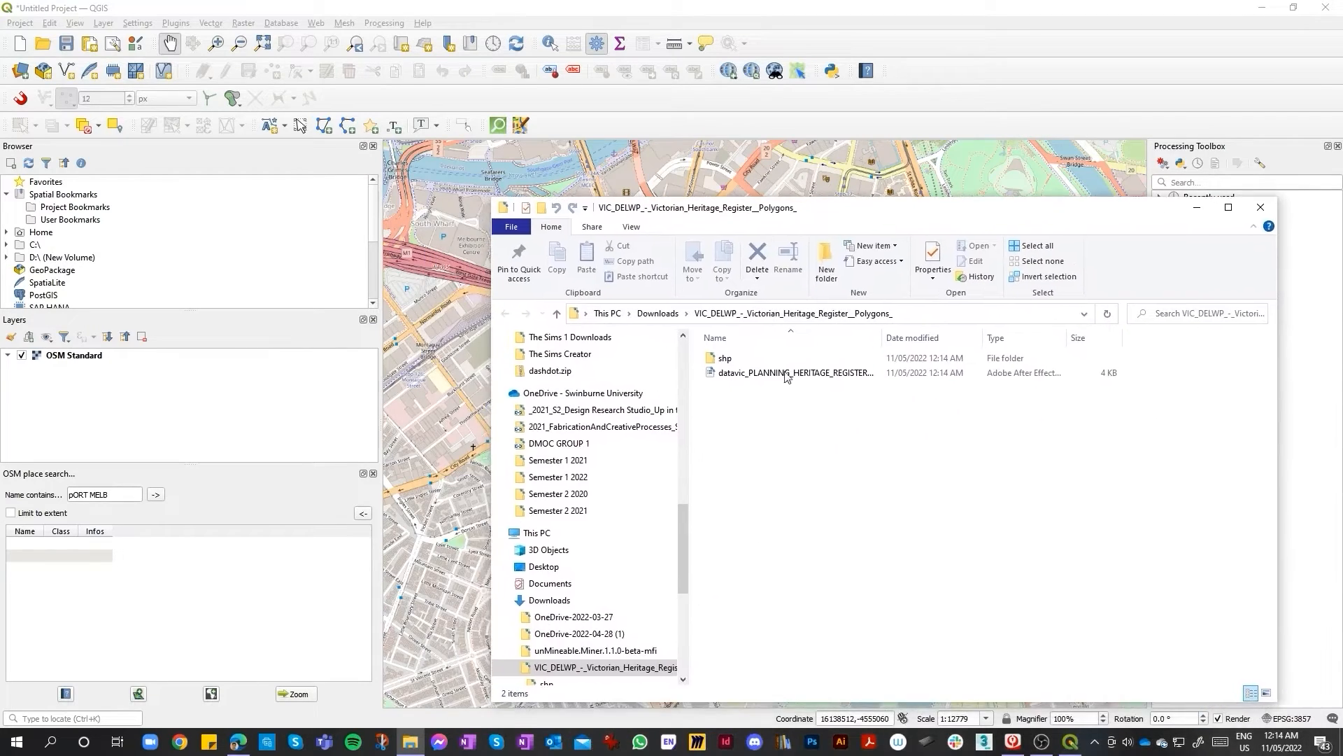
pyautogui.doubleClick(726, 358)
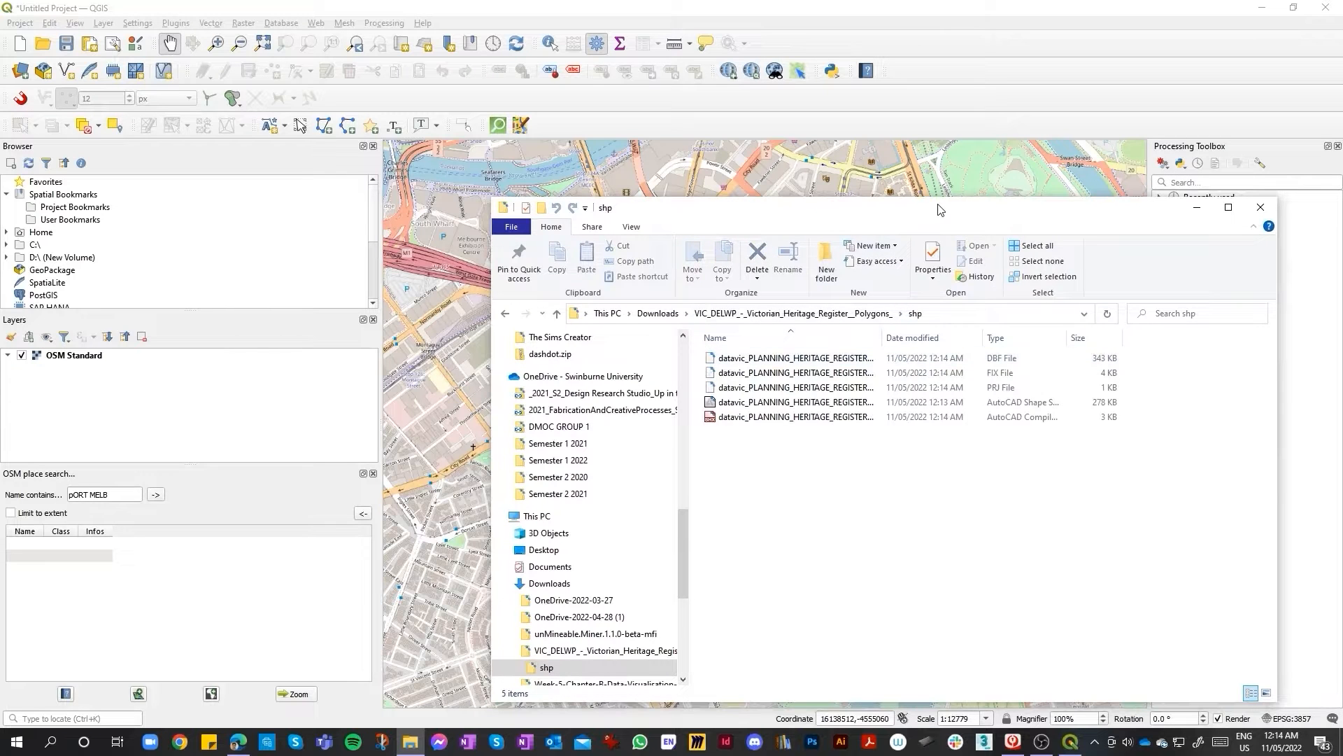
pyautogui.moveTo(938, 210); pyautogui.dragTo(1102, 245)
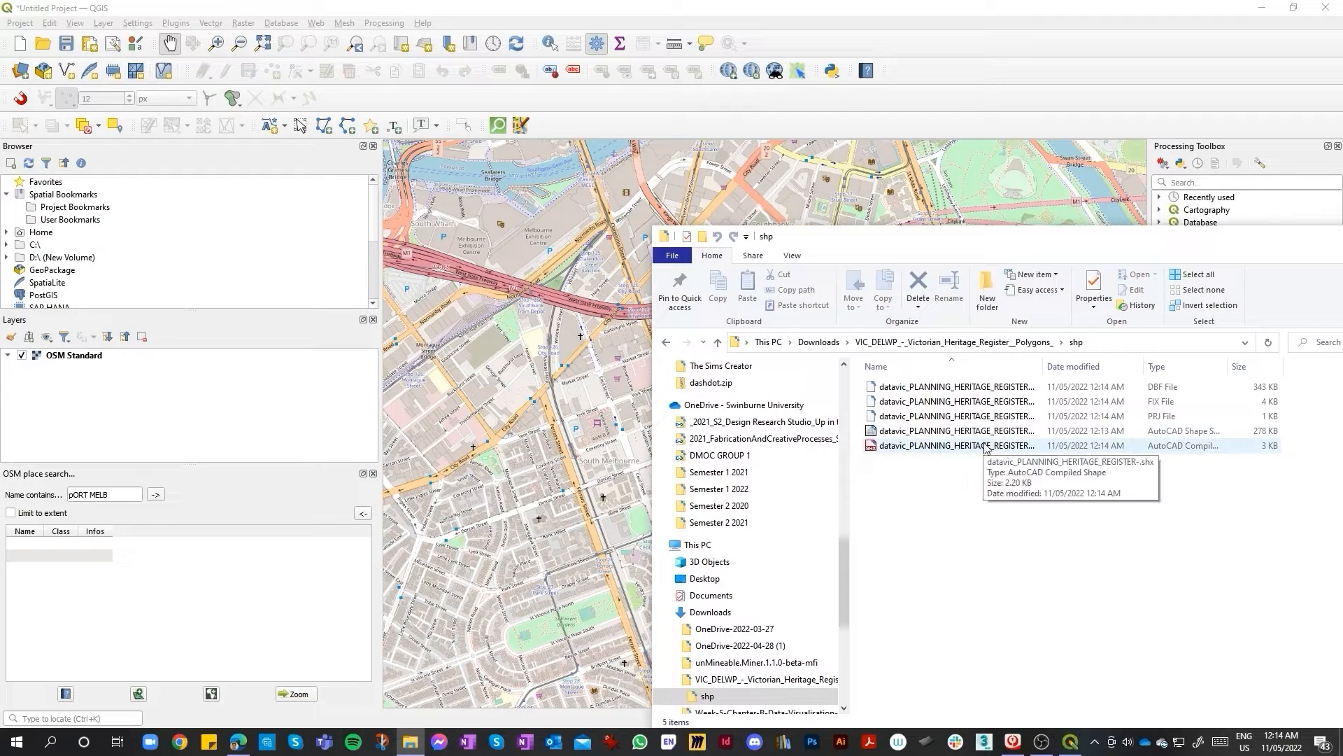
pyautogui.moveTo(976, 431); pyautogui.dragTo(487, 442)
pyautogui.moveTo(937, 244); pyautogui.dragTo(906, 289)
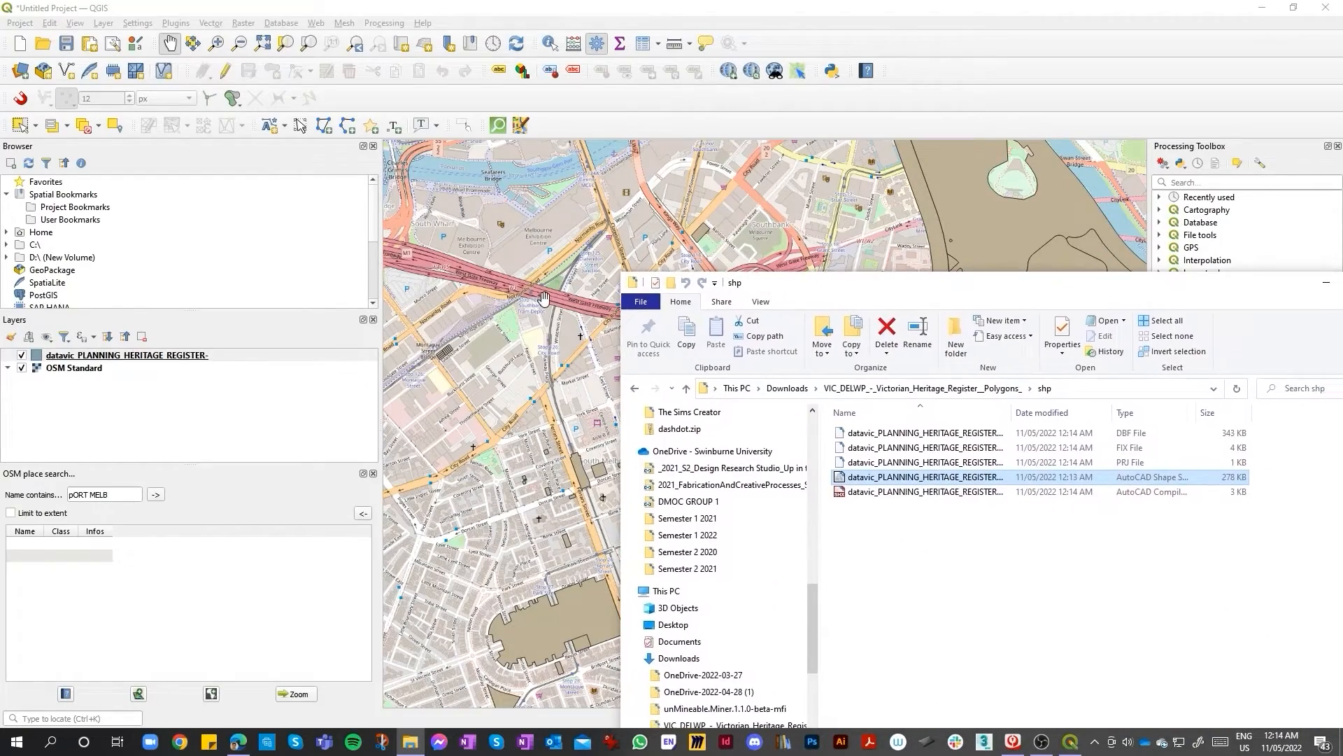
pyautogui.moveTo(770, 283); pyautogui.dragTo(1063, 422)
pyautogui.scroll(-3, 529, 378)
pyautogui.scroll(3, 528, 379)
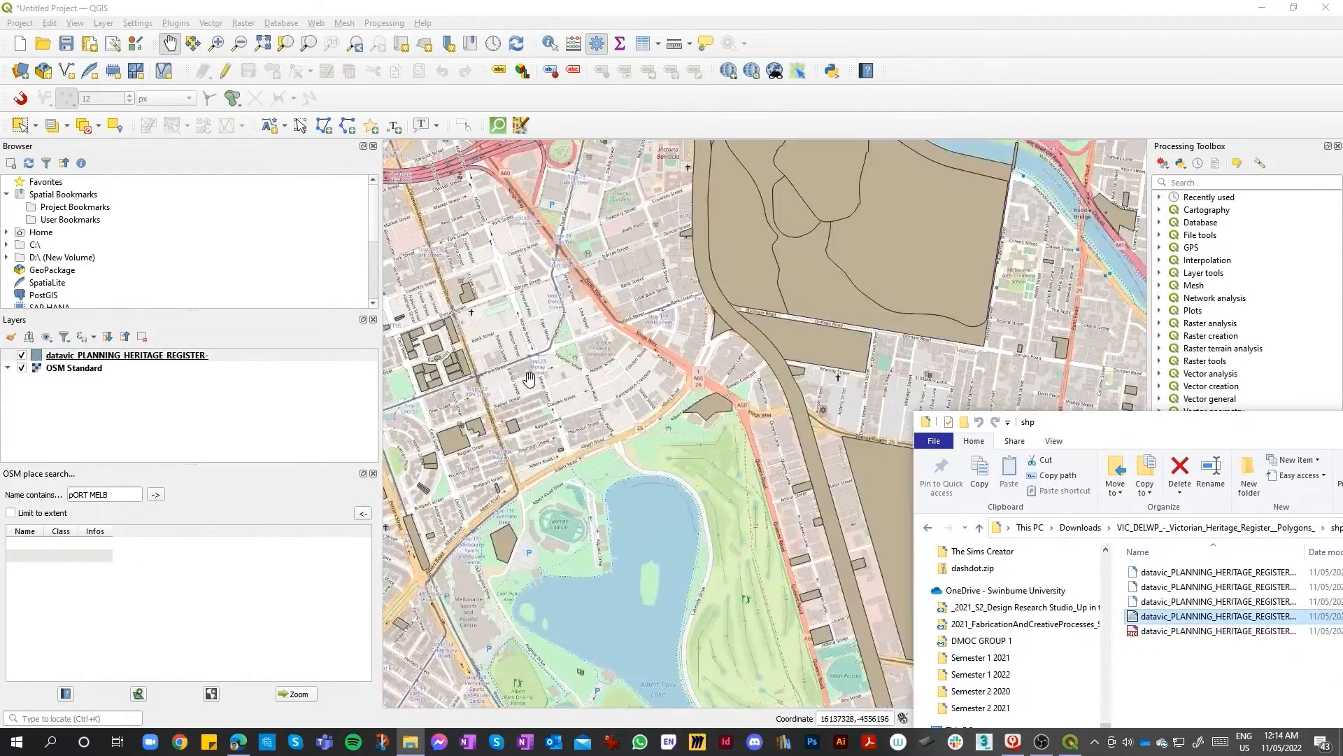
# Step: Return to Downloads and extract the Vicmap Planning Scheme Overlay zip to its default folder, skipping the metadata file that cannot be copied
pyautogui.moveTo(1097, 426); pyautogui.dragTo(760, 227)
pyautogui.click(642, 324)
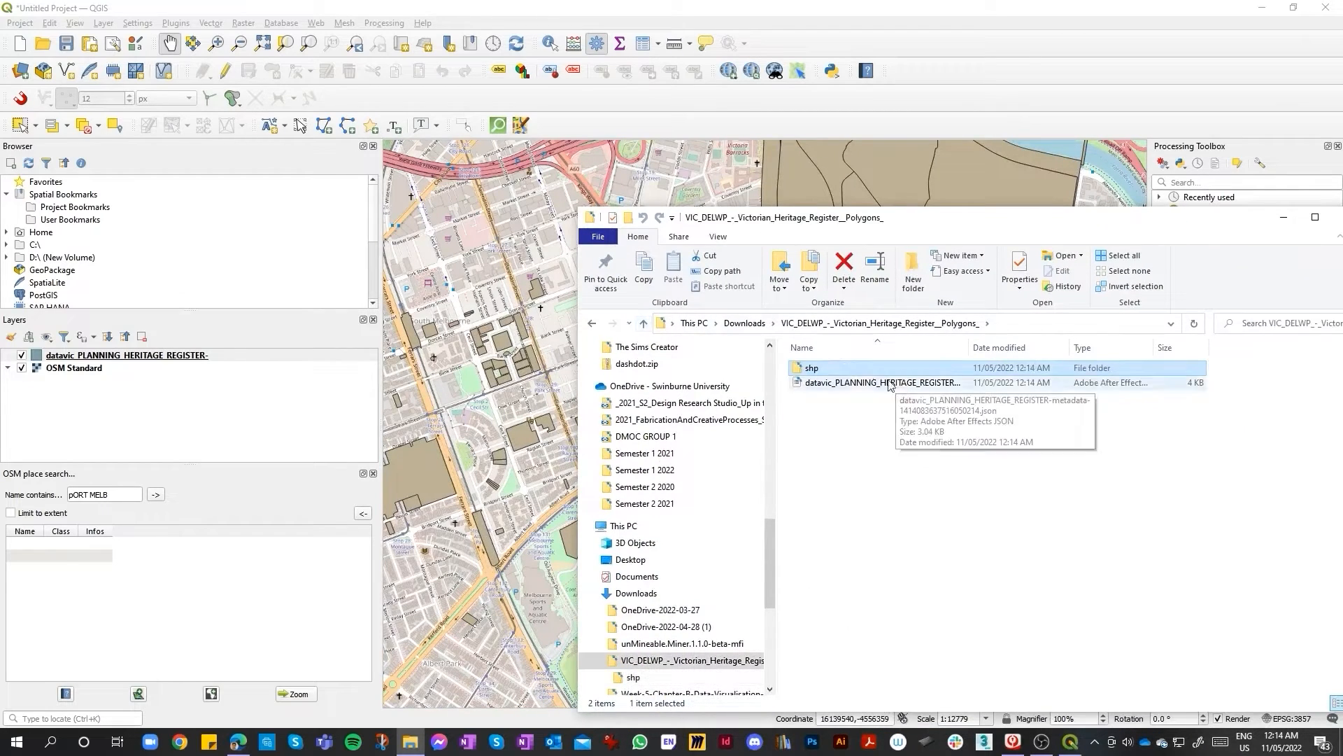
pyautogui.click(643, 325)
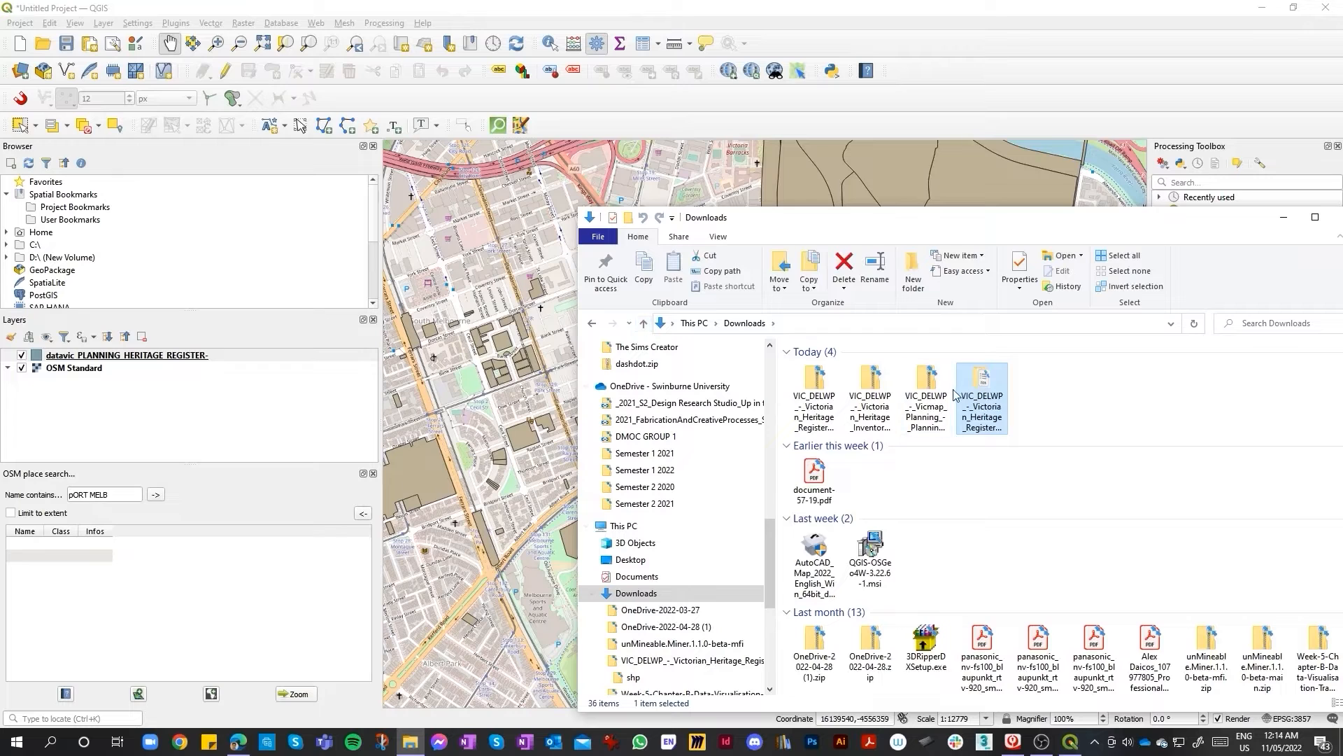
pyautogui.moveTo(886, 219); pyautogui.dragTo(1120, 225)
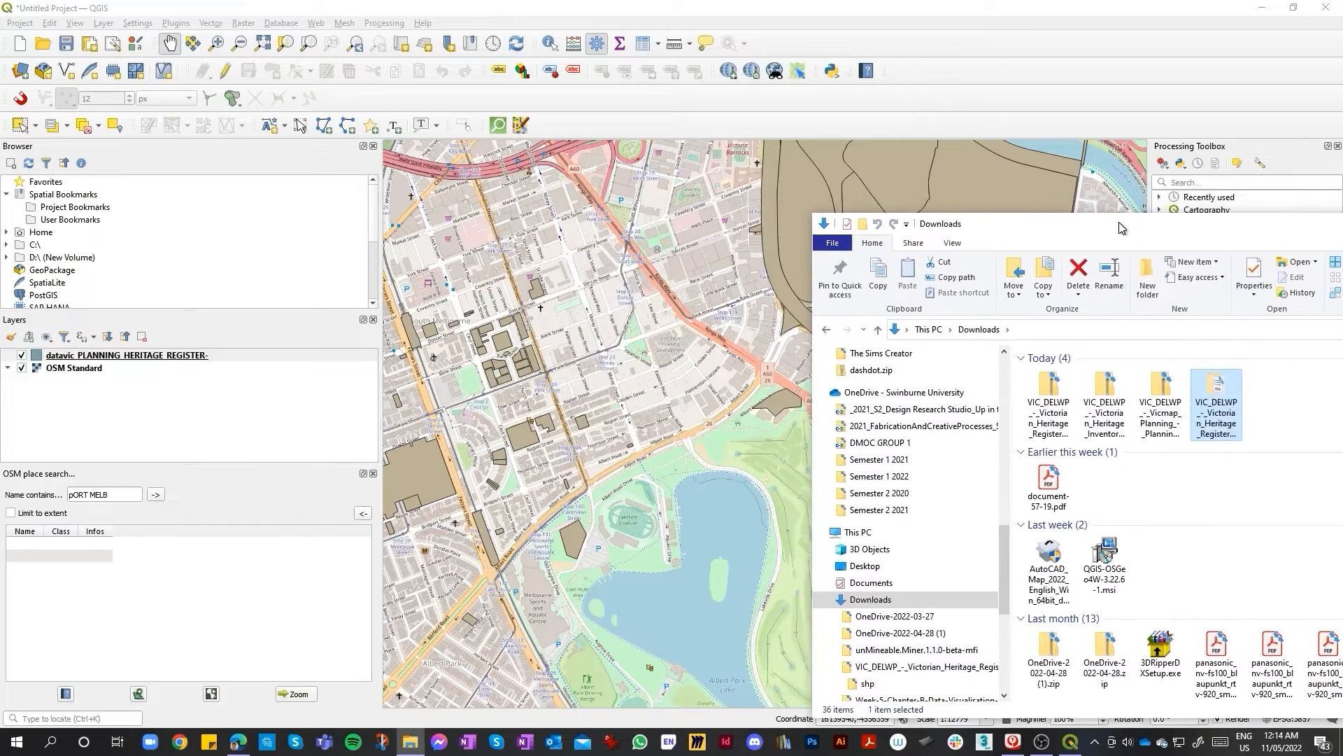
pyautogui.click(1165, 413)
pyautogui.rightClick(1165, 413)
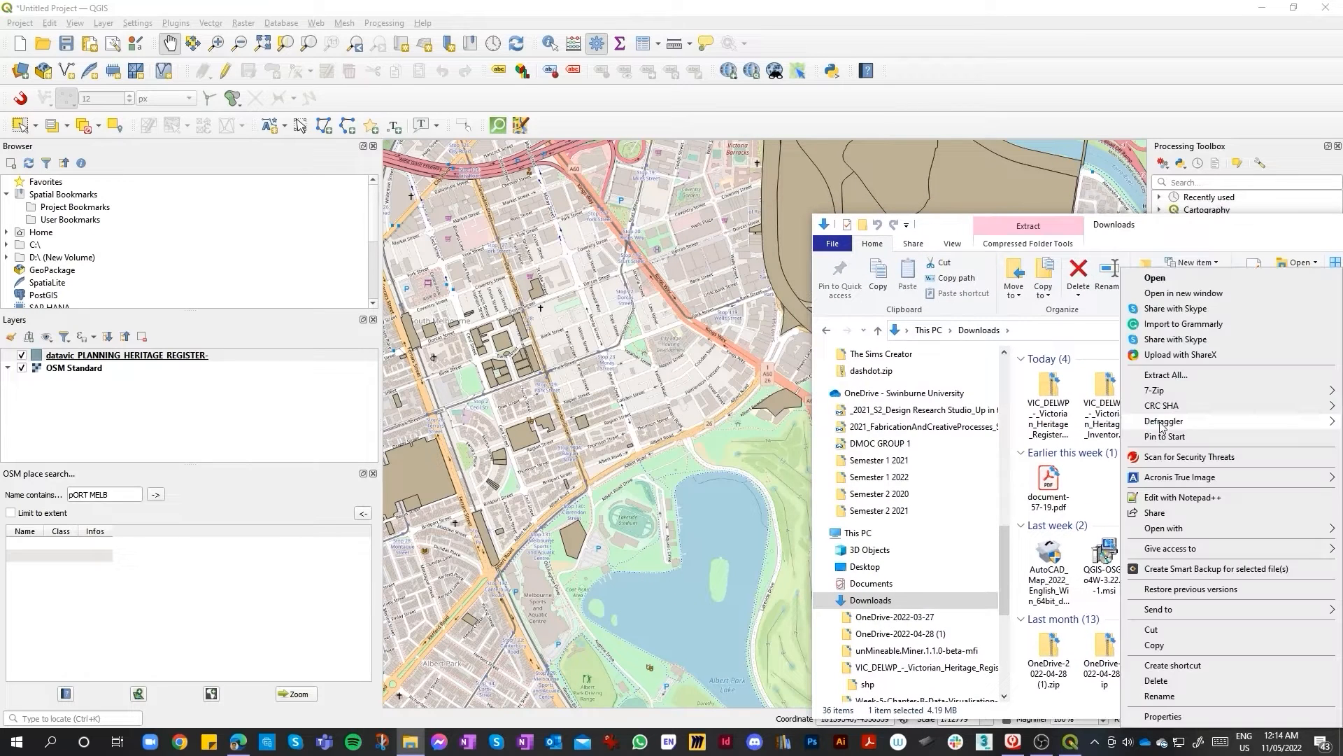
pyautogui.click(1163, 376)
pyautogui.click(798, 505)
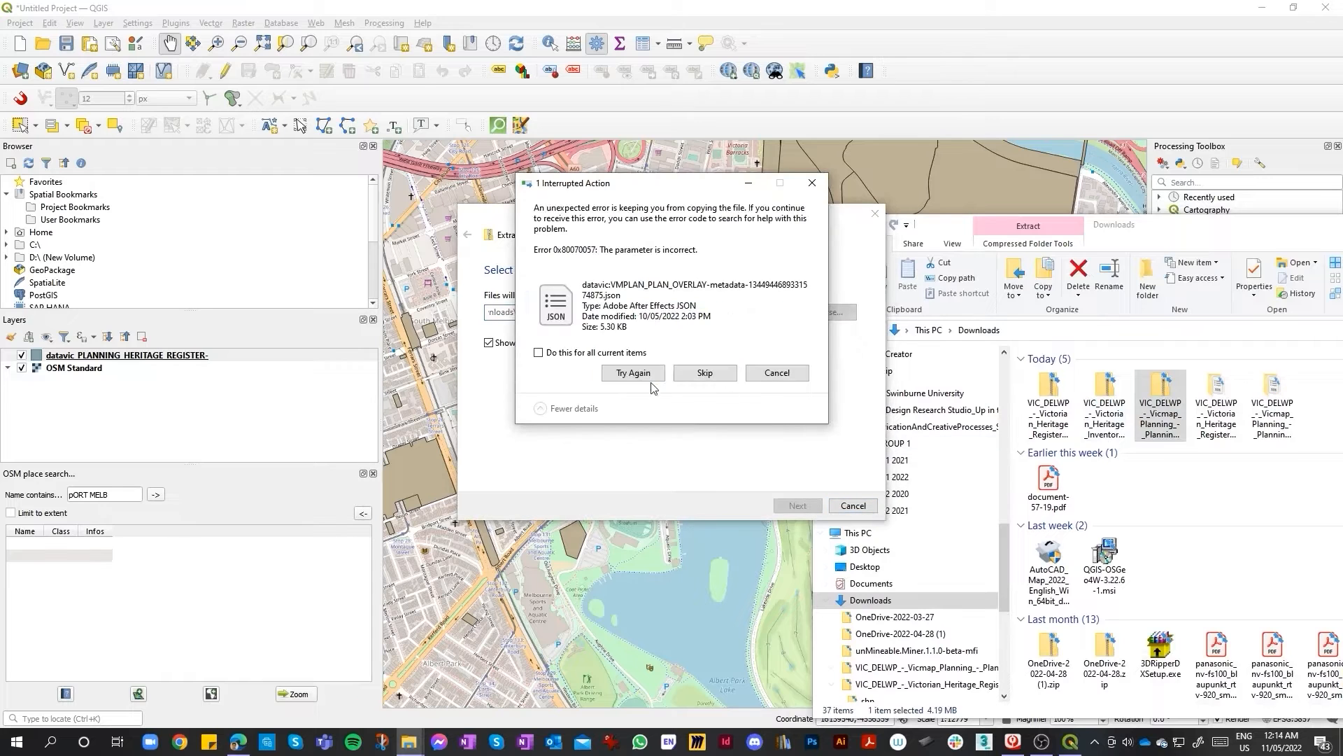
pyautogui.click(704, 373)
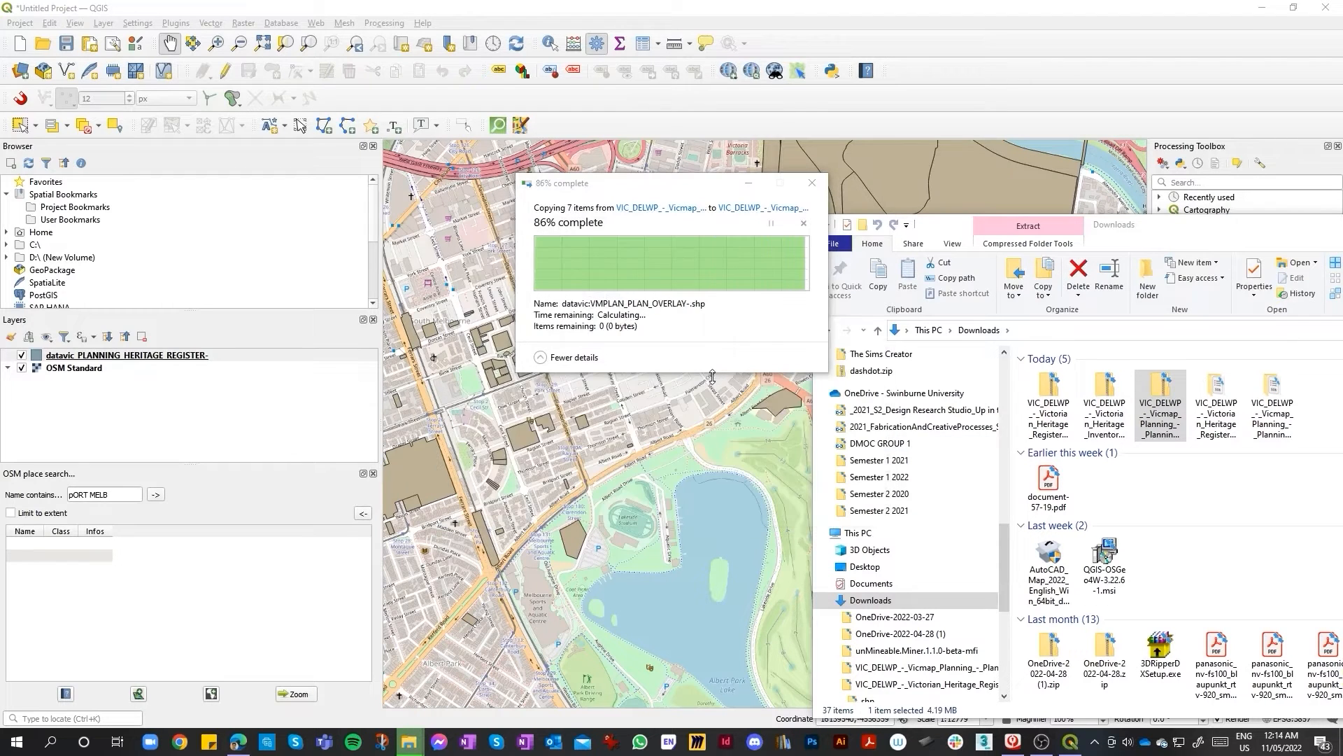
# Step: Extract the Victorian Heritage Register zip again to its default folder, skipping the shapefile that cannot be copied, and close the extracted folder windows
pyautogui.click(1088, 417)
pyautogui.rightClick(1088, 418)
pyautogui.press('Escape')
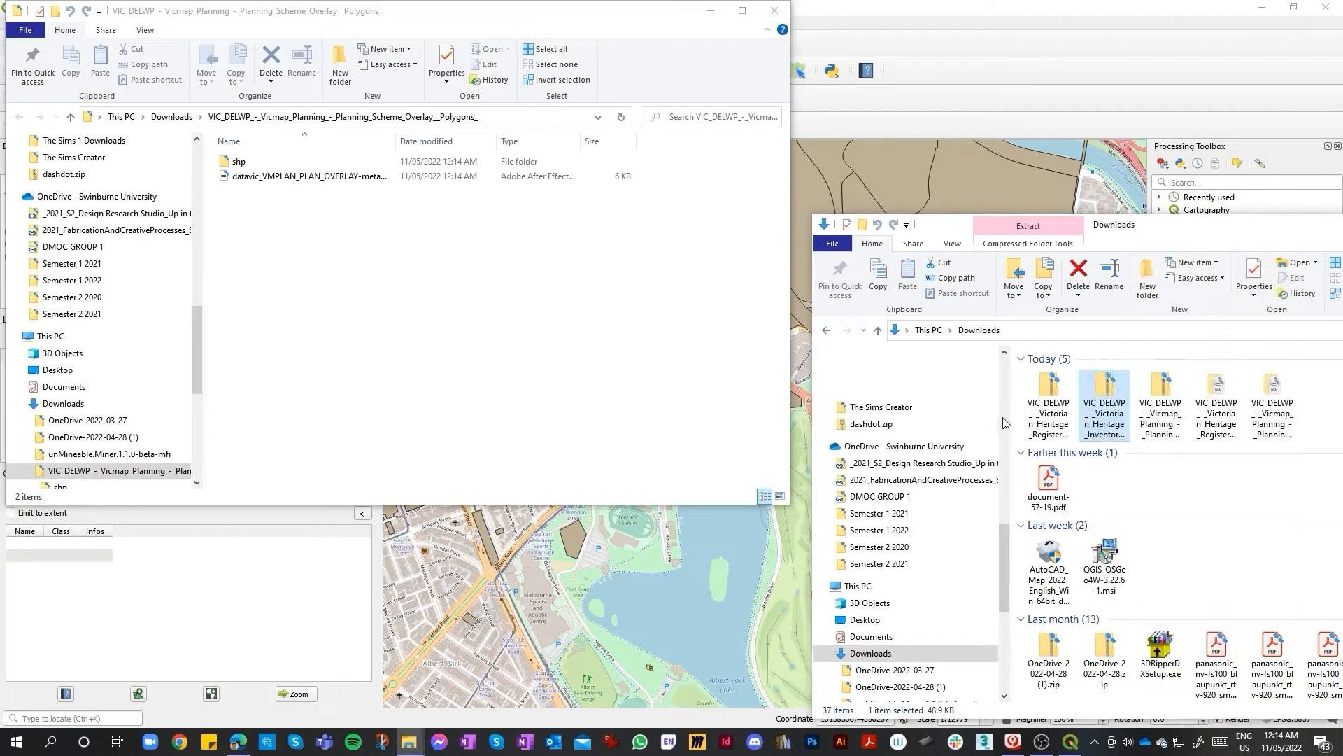
pyautogui.click(1070, 413)
pyautogui.rightClick(1071, 413)
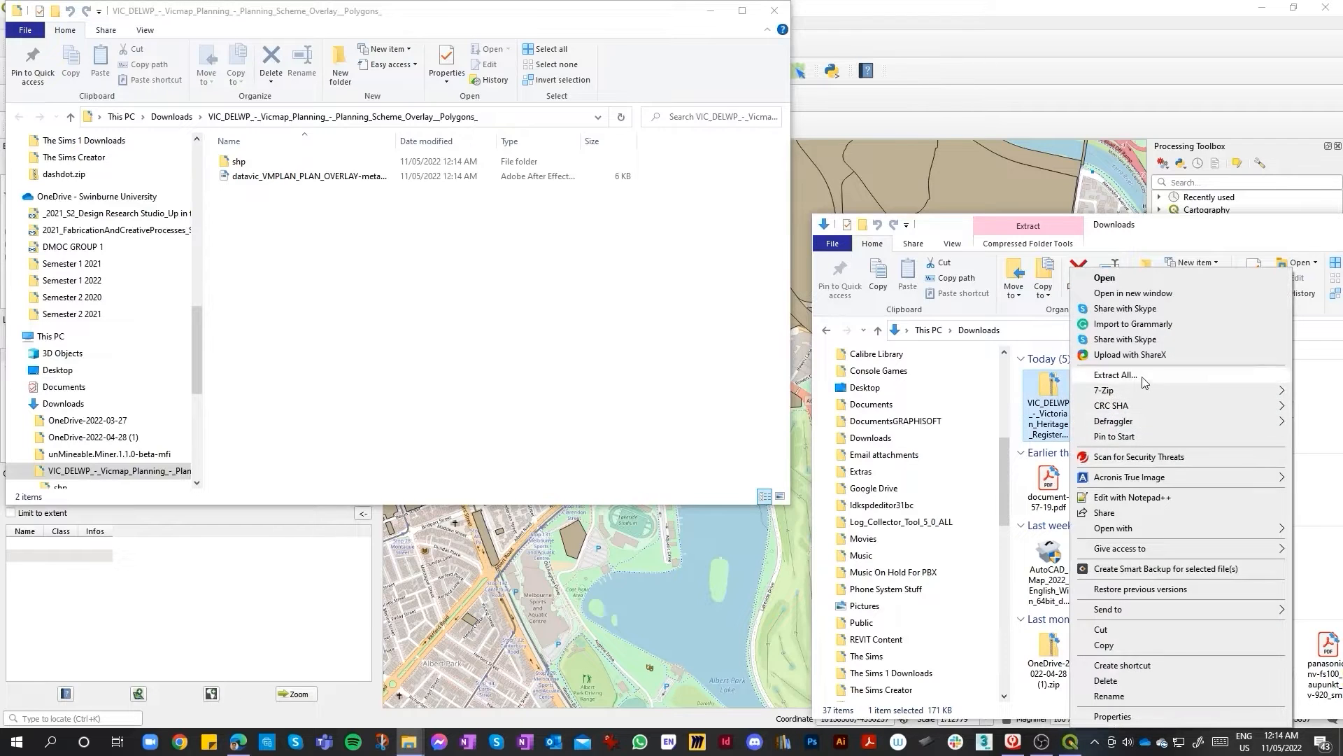
pyautogui.click(1112, 384)
pyautogui.click(798, 506)
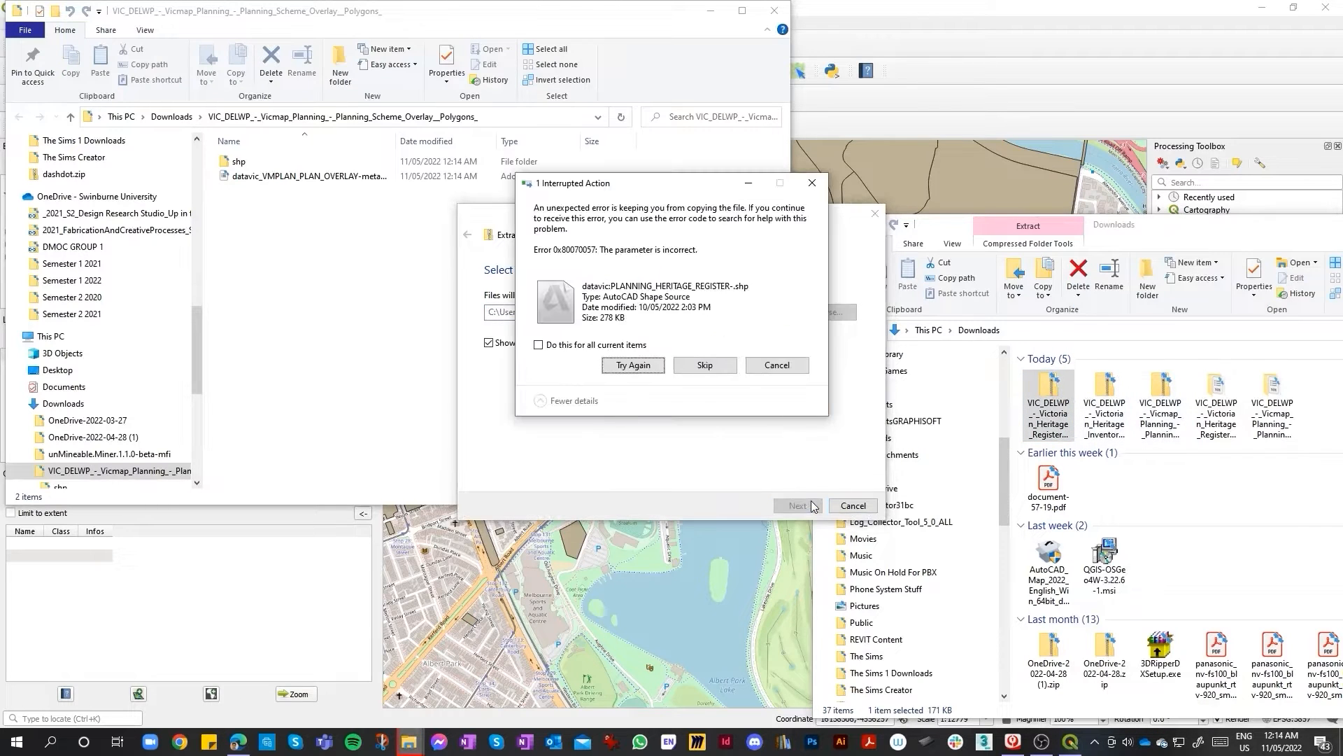
pyautogui.click(714, 367)
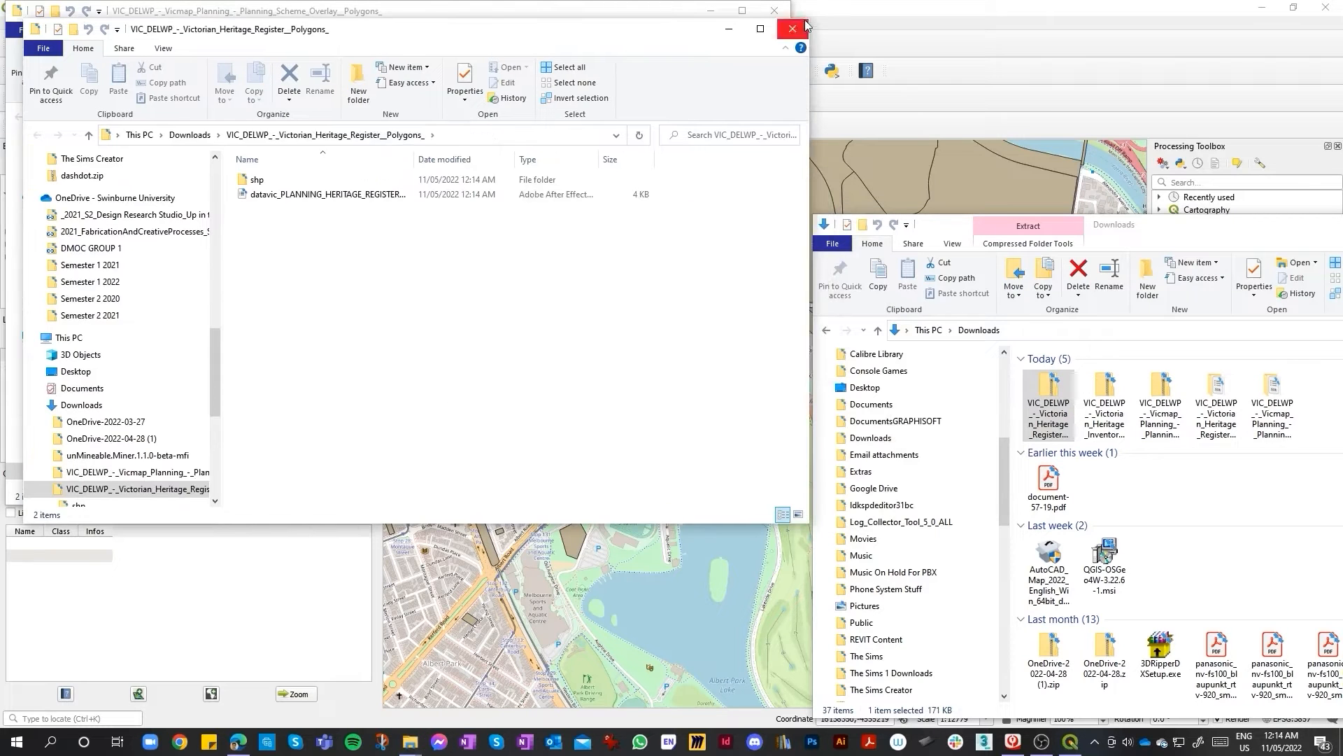
pyautogui.click(805, 26)
pyautogui.click(774, 10)
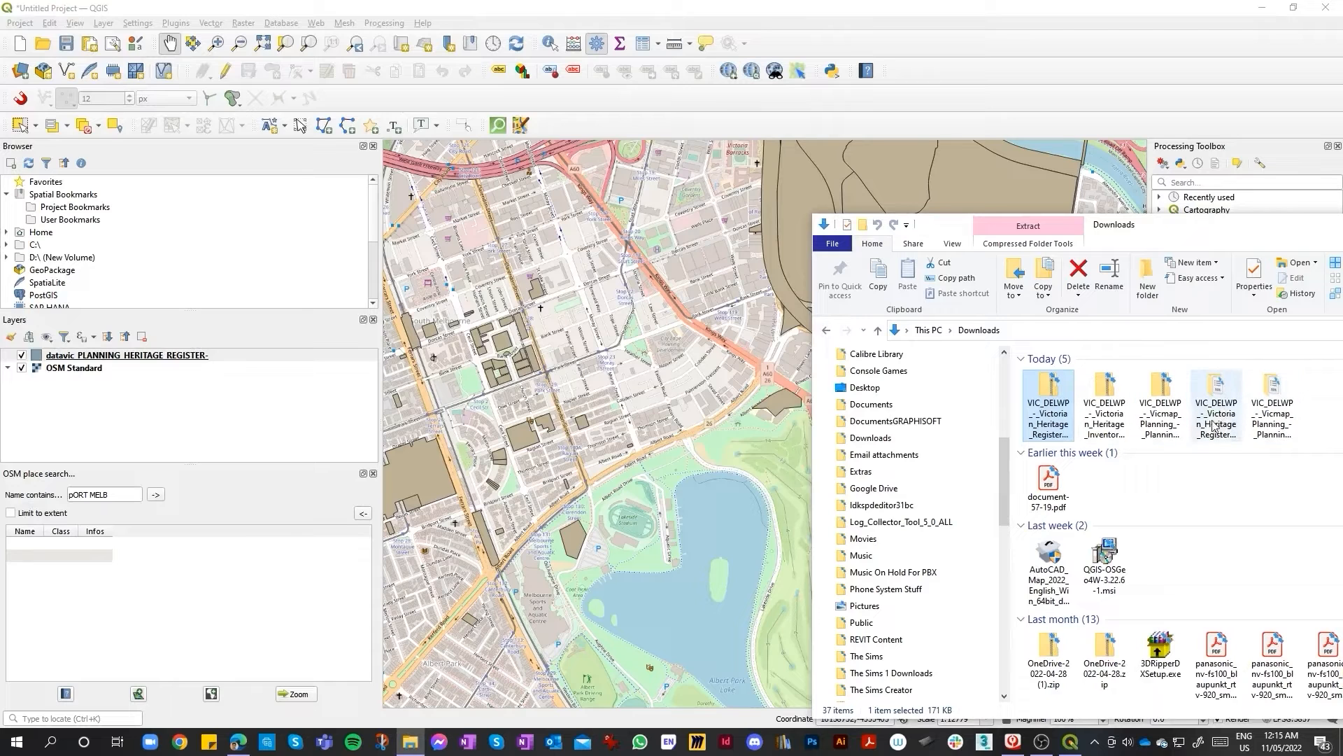
# Step: Add the datavic_VMPLAN_PLAN_OVERLAY-.shp file from the extracted Vicmap Planning Scheme Overlay shp folder to the QGIS map
pyautogui.doubleClick(1277, 436)
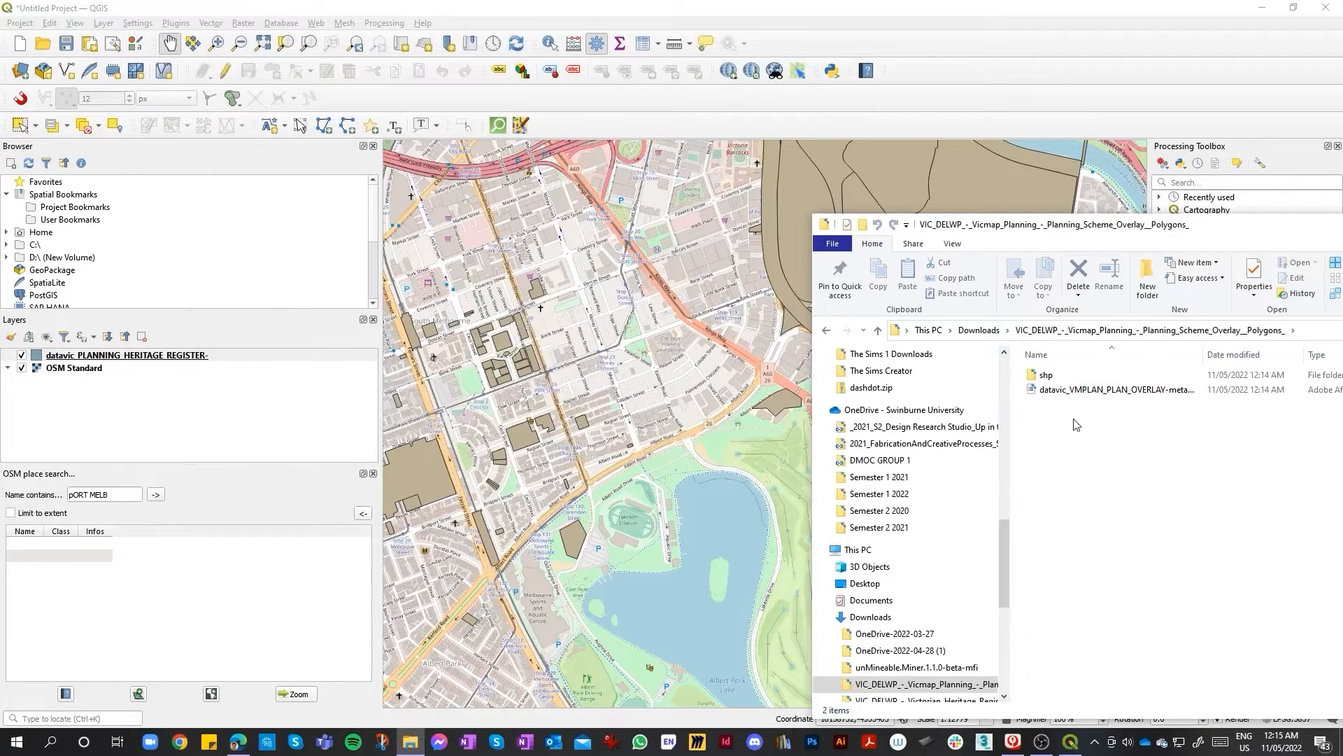
pyautogui.click(1048, 376)
pyautogui.doubleClick(1048, 376)
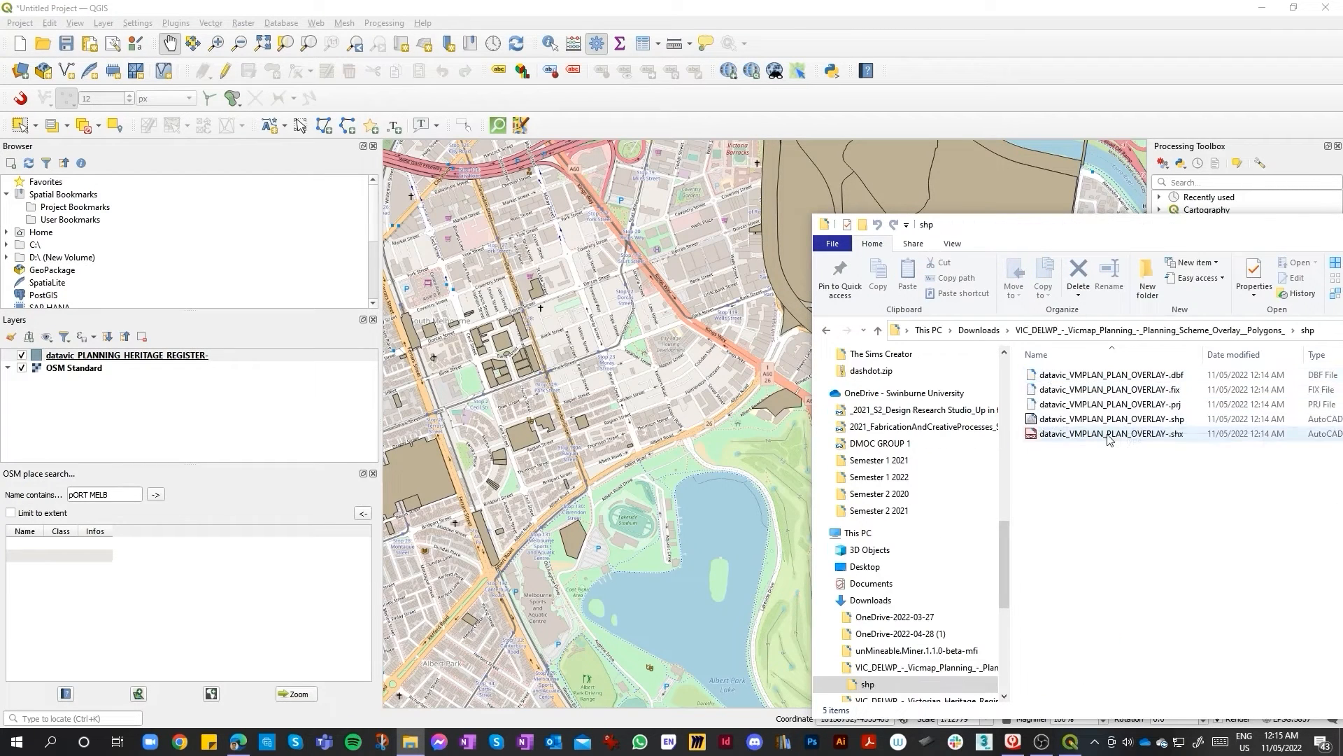
pyautogui.moveTo(1113, 418); pyautogui.dragTo(532, 427)
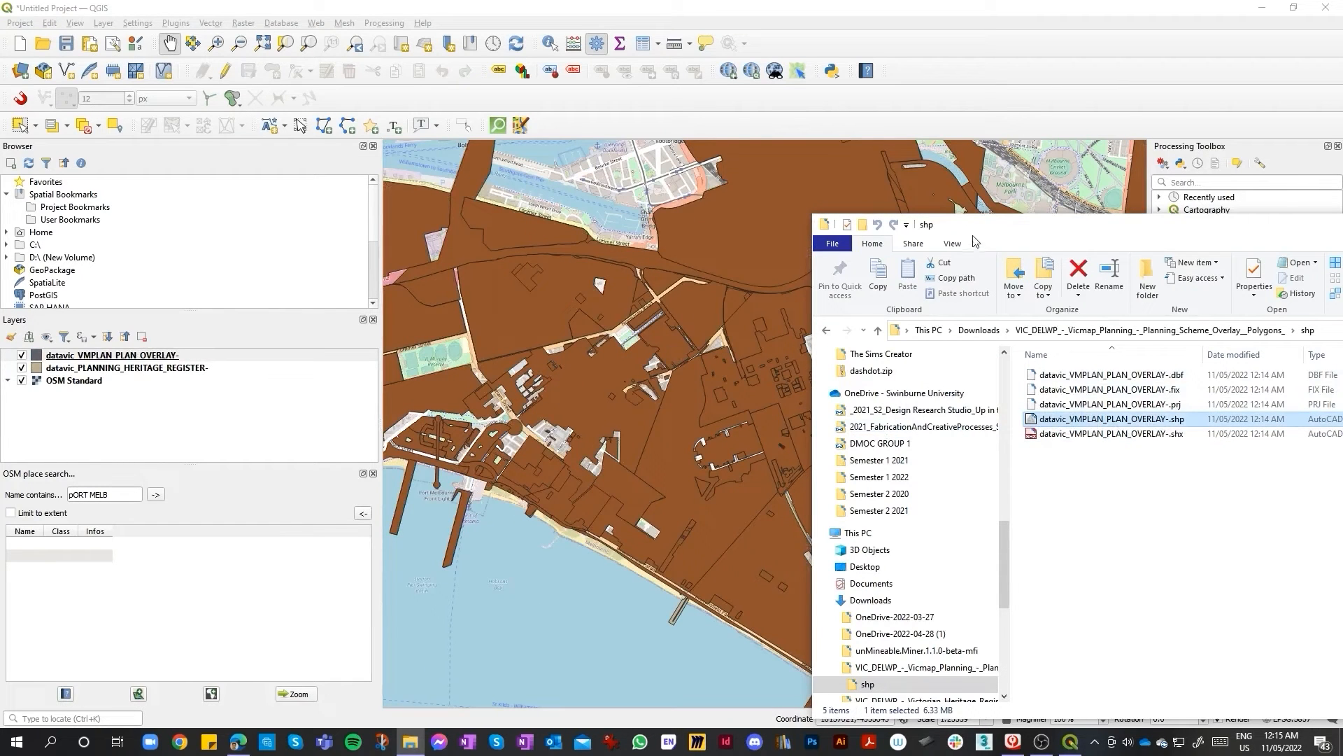
# Step: Return to Downloads, extract the Victorian Heritage Register zip once more while skipping the item that cannot be copied, and open its shp folder
pyautogui.moveTo(974, 241); pyautogui.dragTo(514, 218)
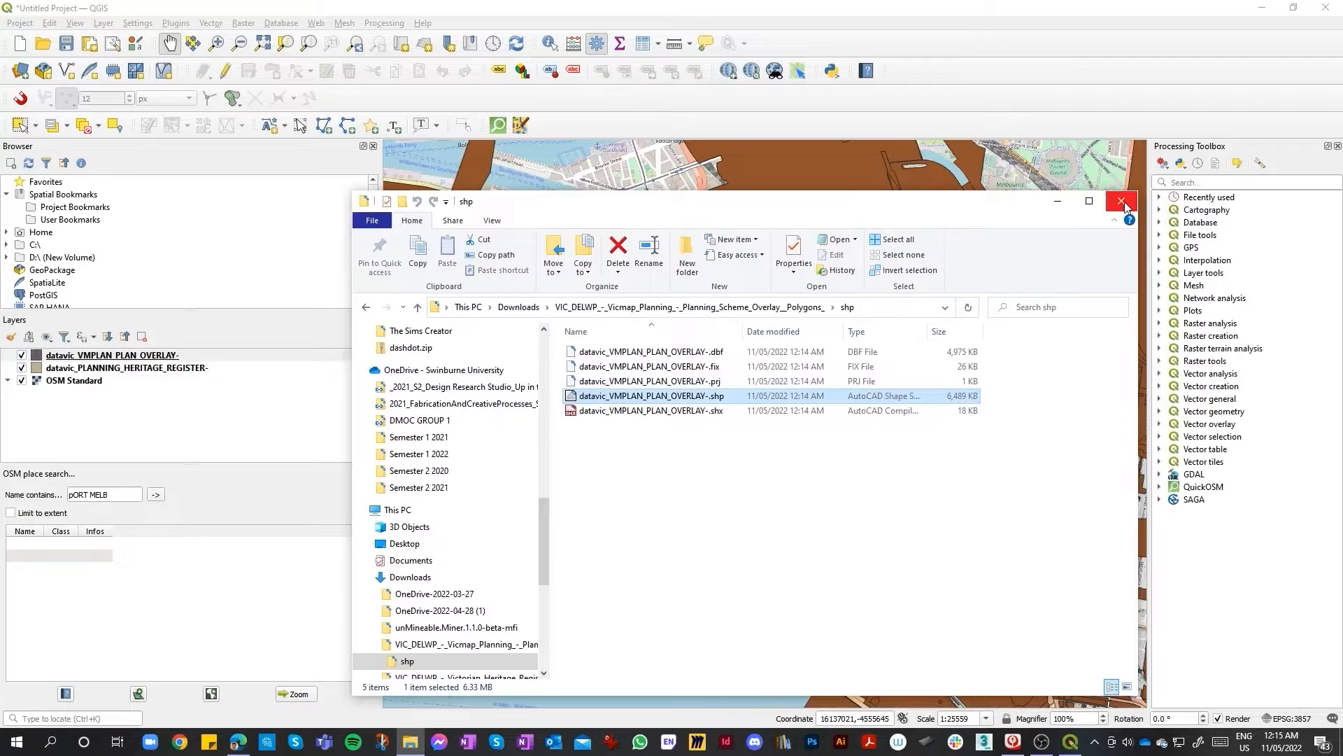
pyautogui.click(417, 308)
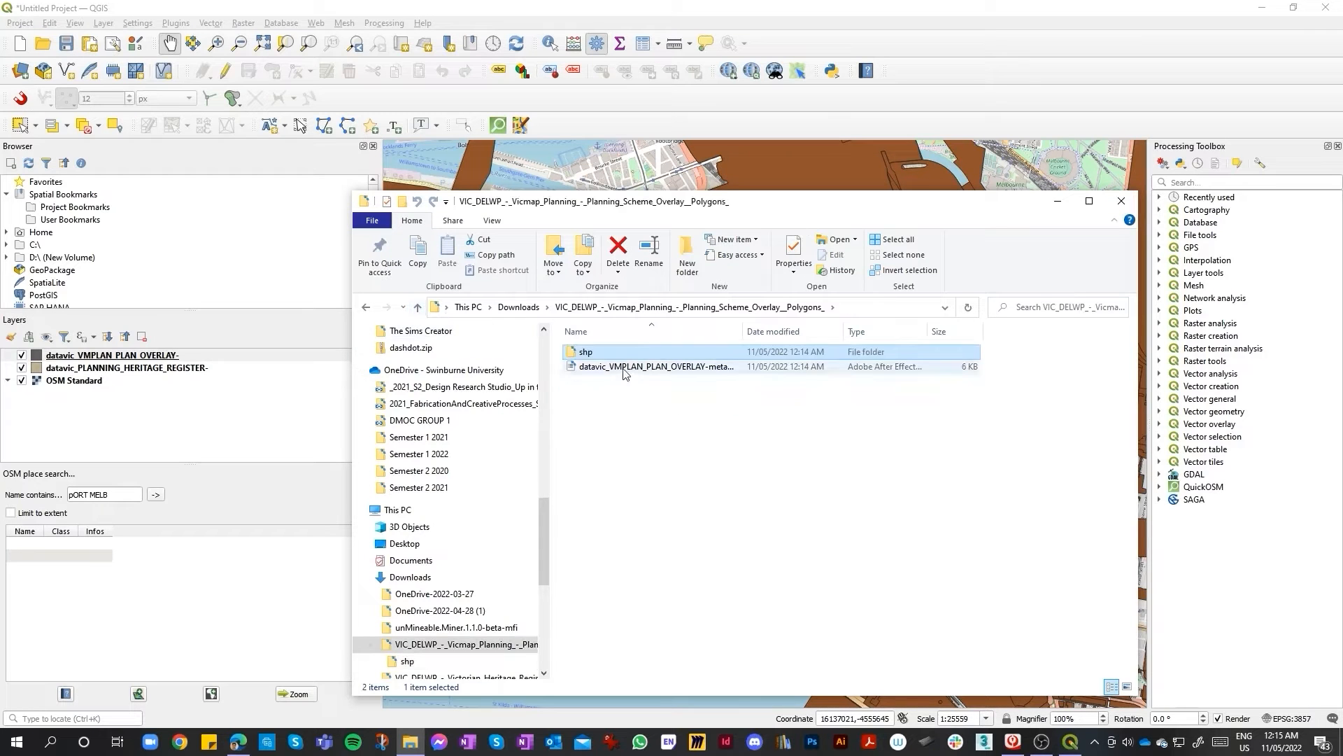
pyautogui.click(518, 307)
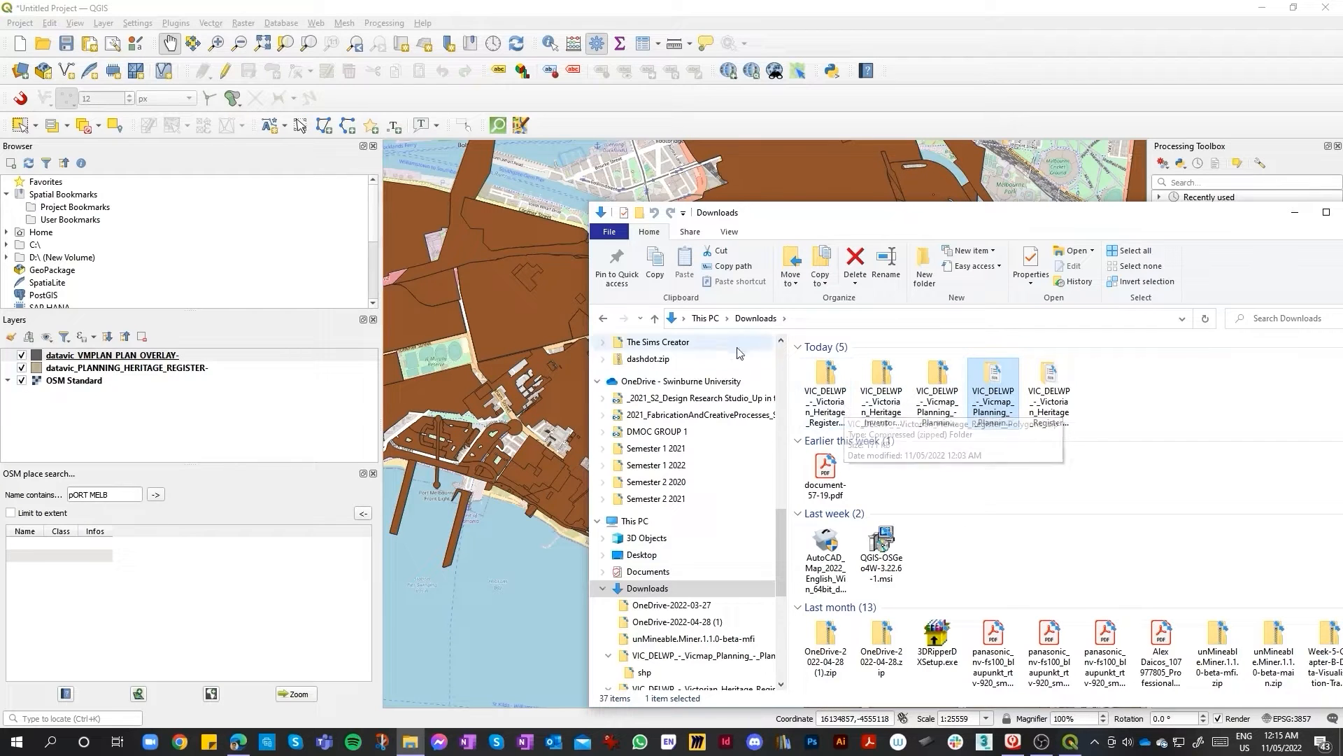
pyautogui.rightClick(817, 395)
pyautogui.click(871, 379)
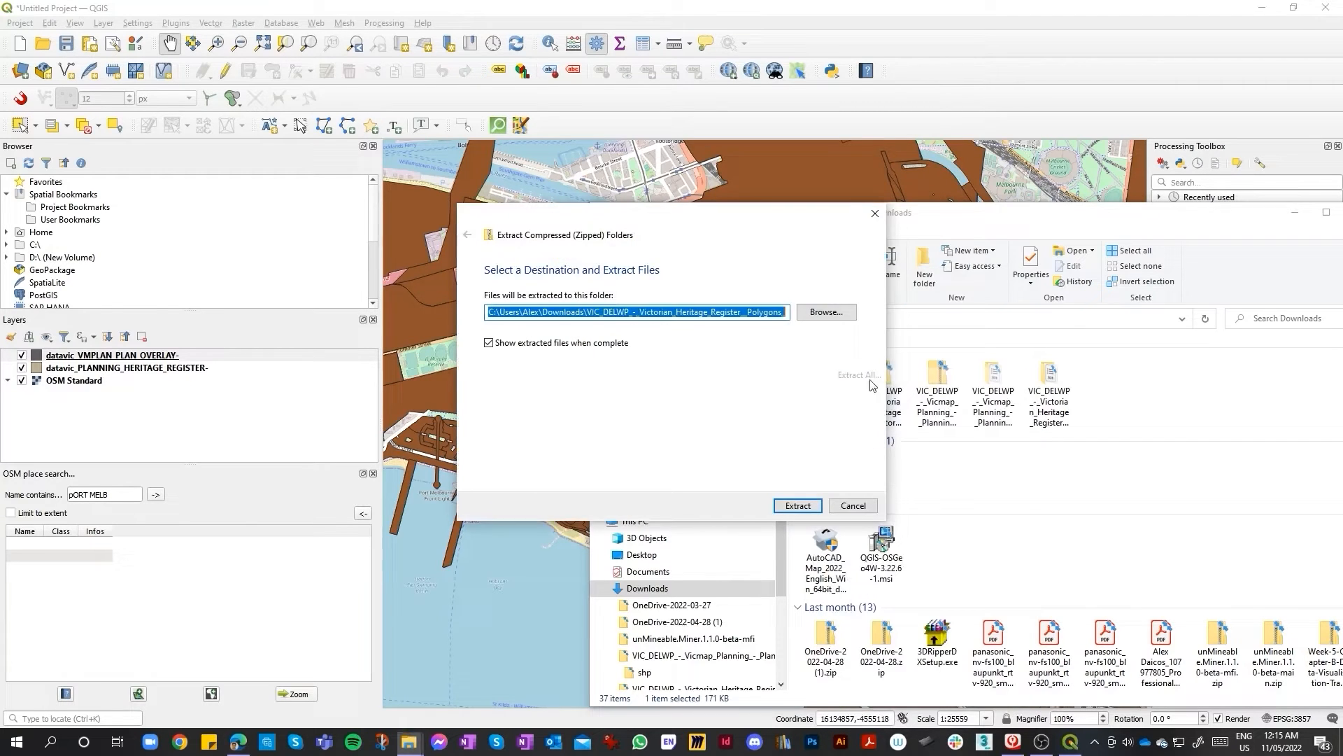
pyautogui.click(791, 503)
pyautogui.click(704, 365)
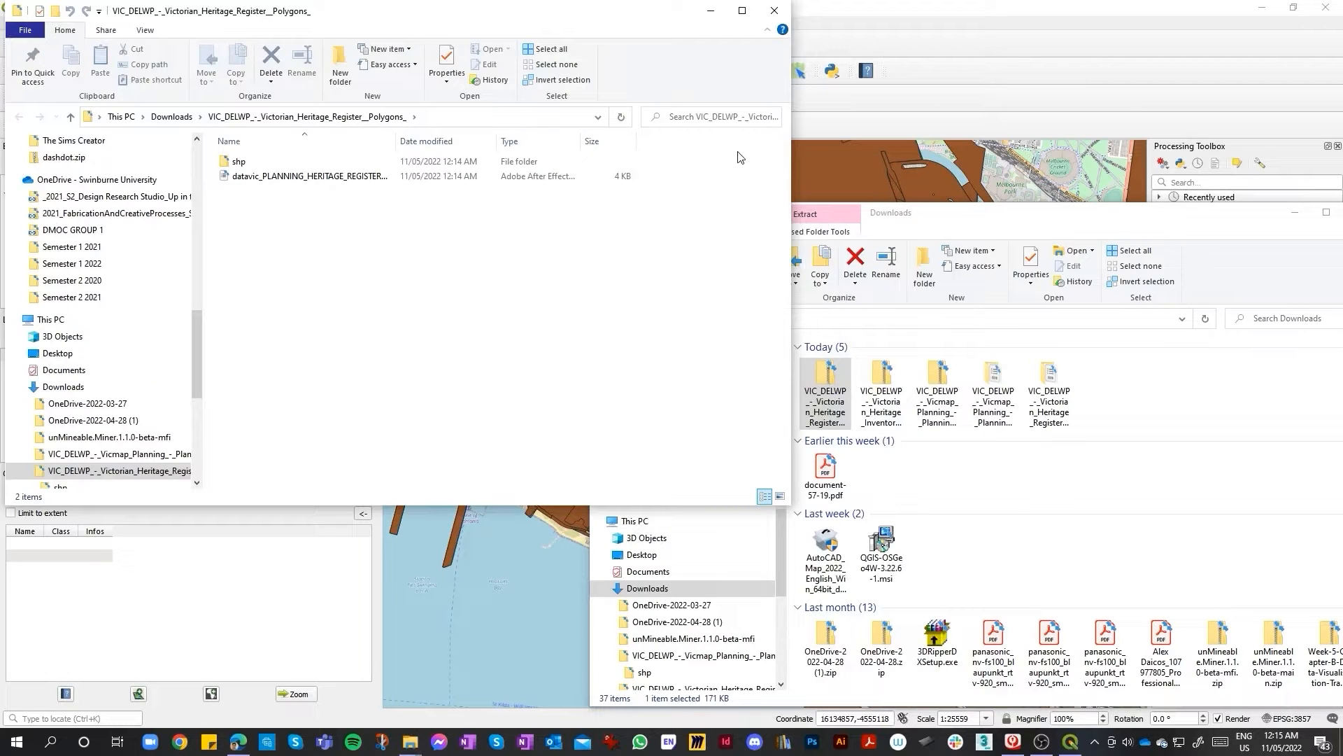
pyautogui.doubleClick(280, 161)
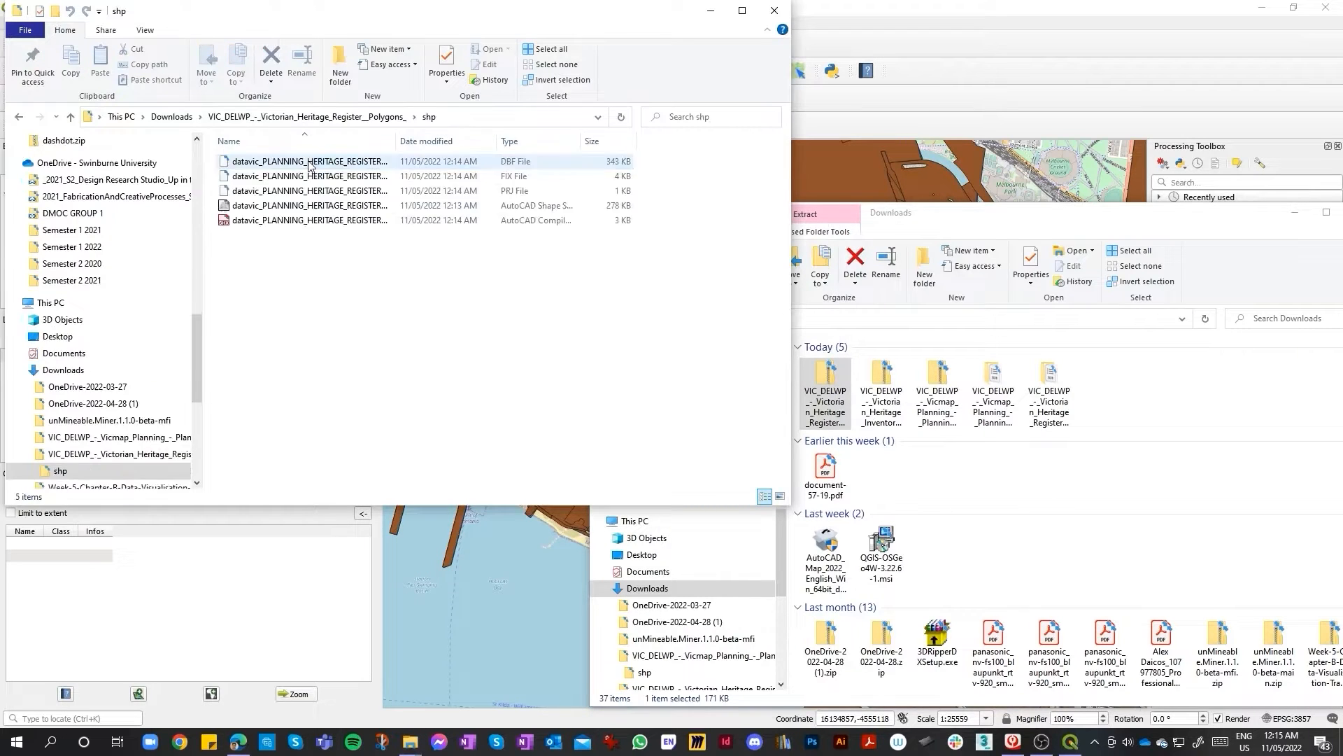
# Step: Extract the Victorian Heritage Inventory zip in Downloads to its default folder, skipping the metadata file that cannot be copied
pyautogui.moveTo(953, 233); pyautogui.dragTo(577, 206)
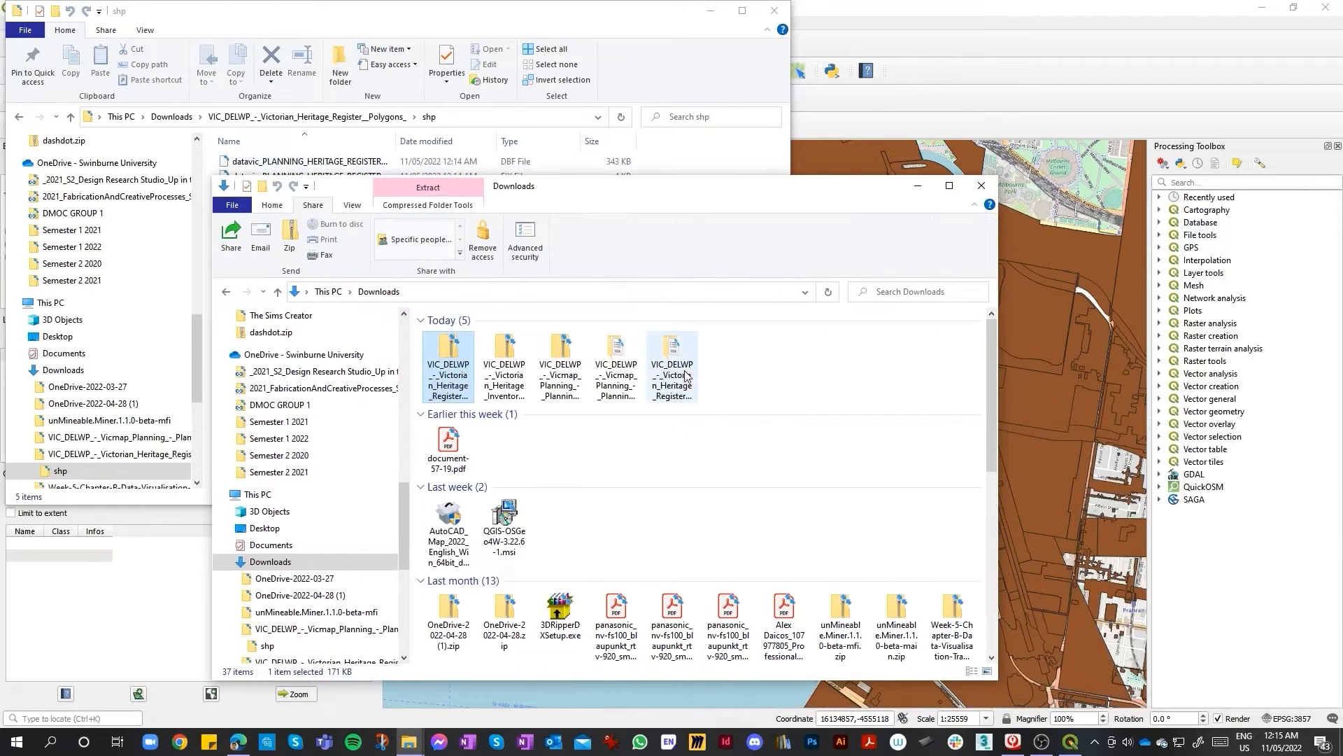
pyautogui.click(521, 381)
pyautogui.rightClick(521, 381)
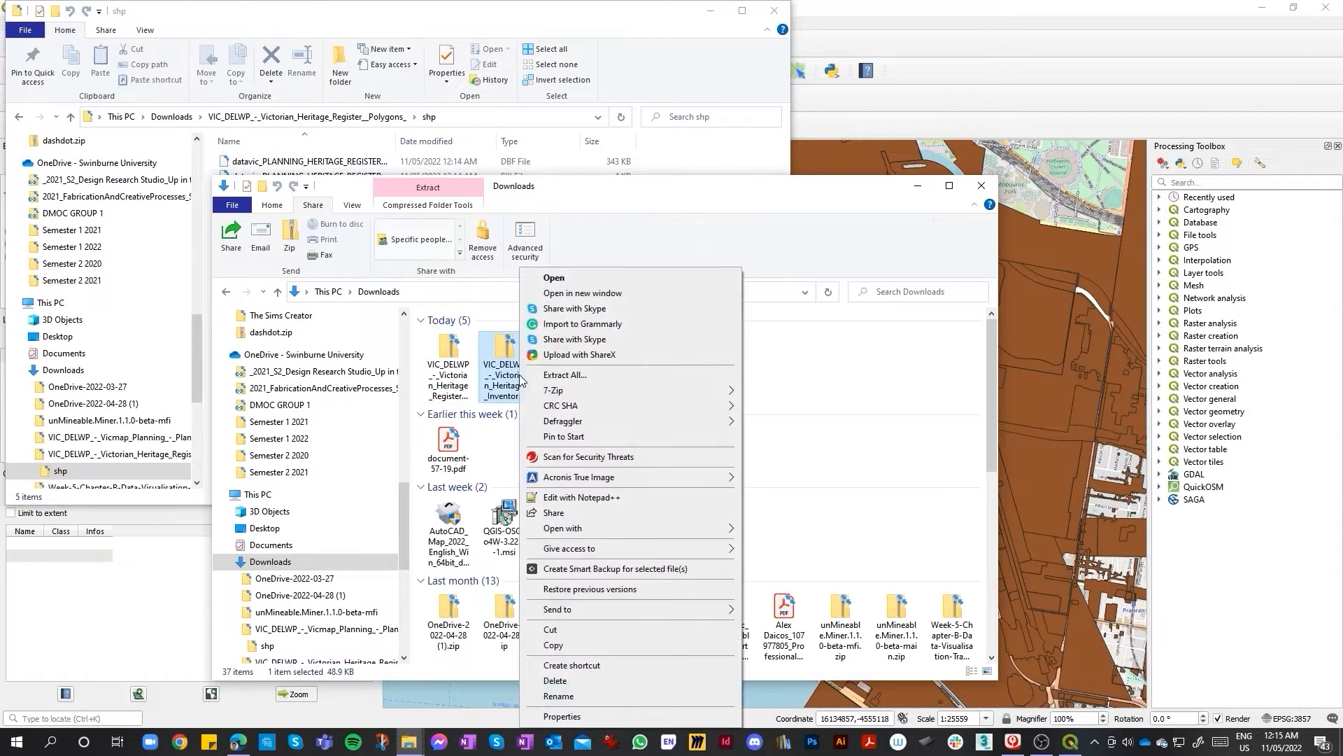
pyautogui.click(601, 376)
pyautogui.click(798, 504)
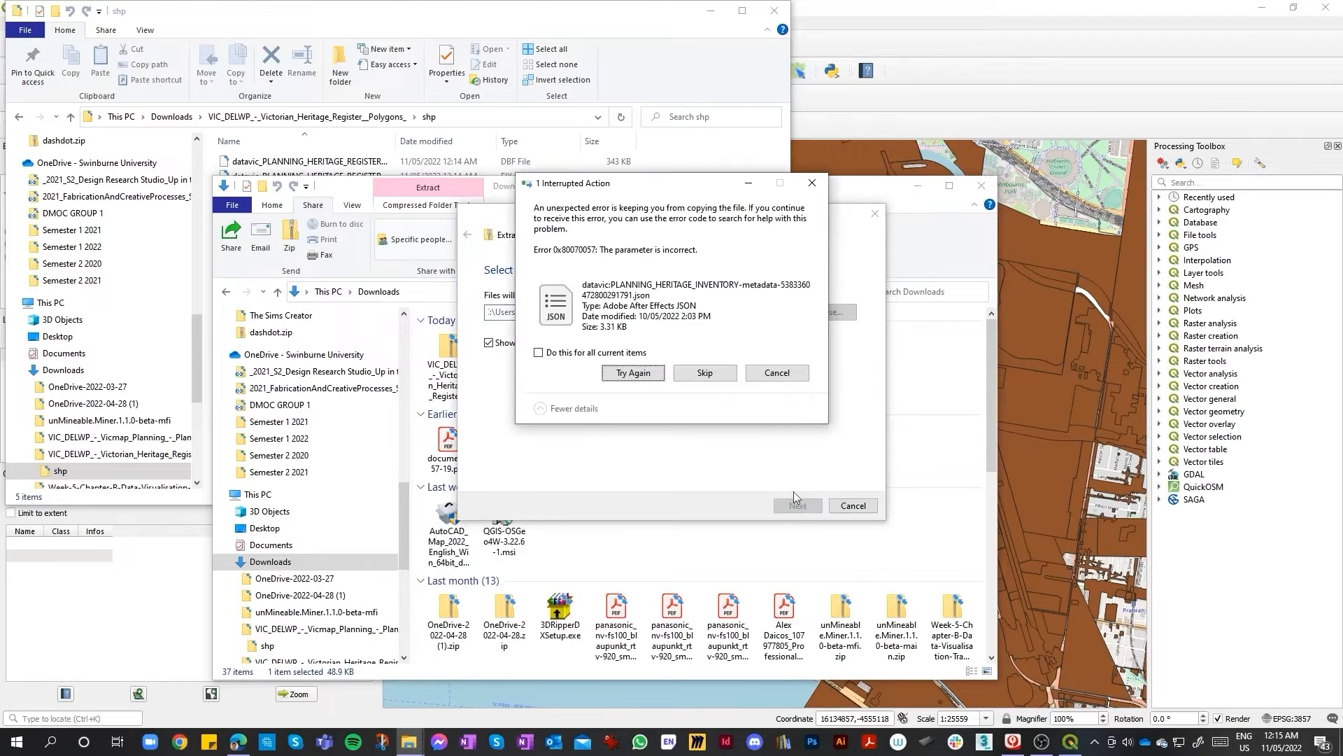
pyautogui.click(706, 373)
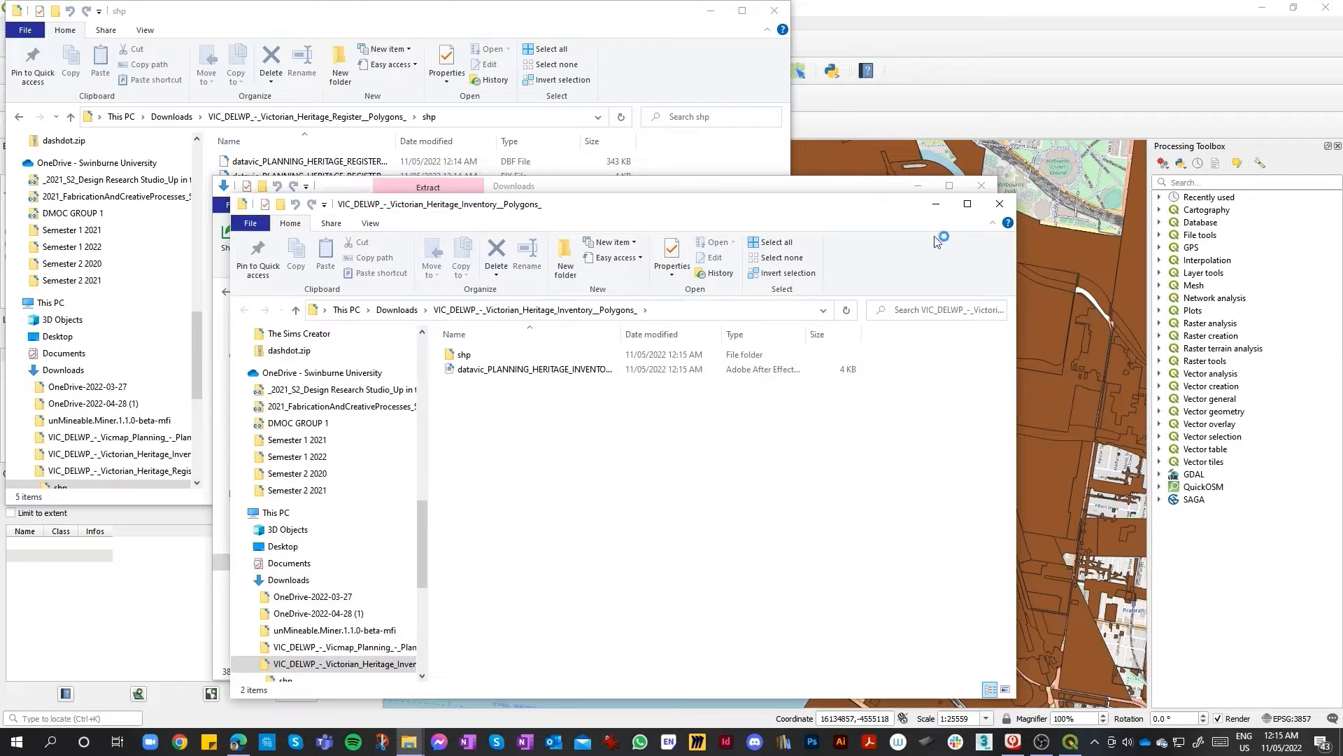
# Step: Close the leftover folder windows and add the datavic_PLANNING_HERITAGE_INVENTORY- shapefile from the extracted shp folder to the QGIS map
pyautogui.click(772, 12)
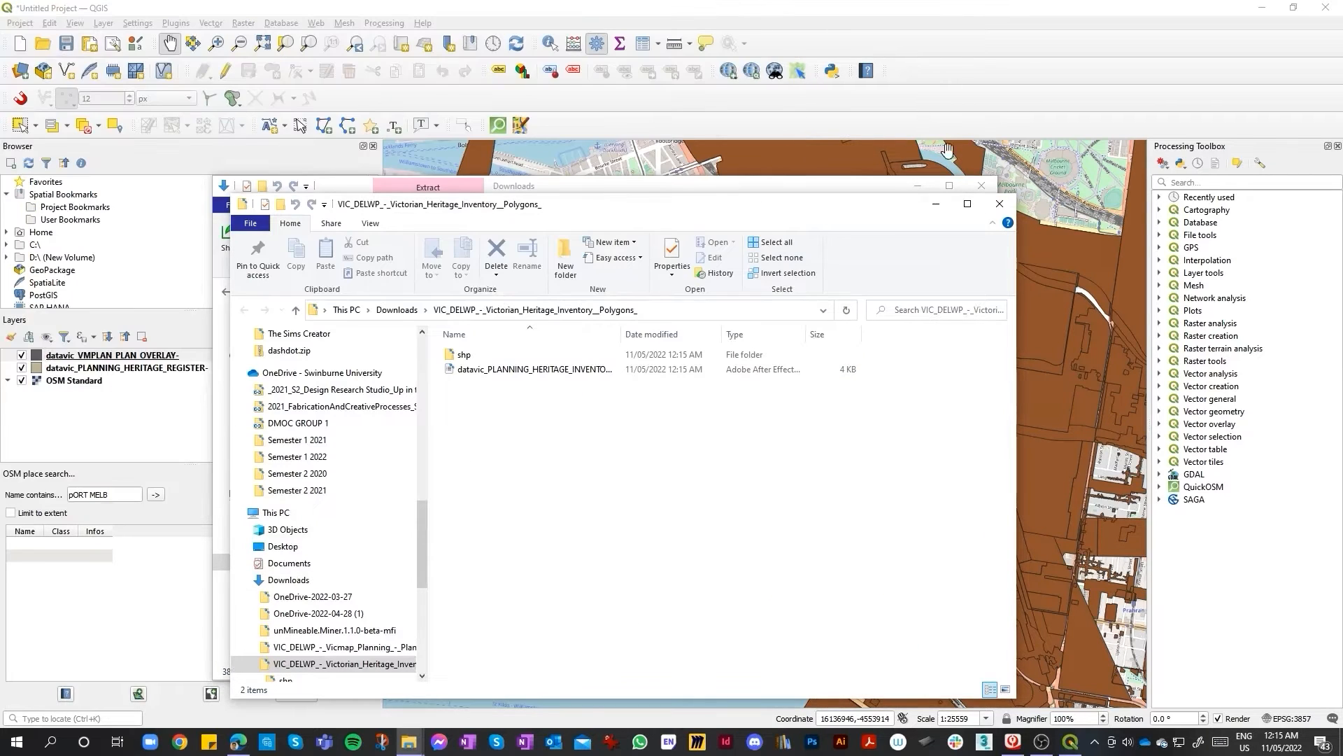
pyautogui.click(927, 189)
pyautogui.moveTo(670, 217); pyautogui.dragTo(1248, 268)
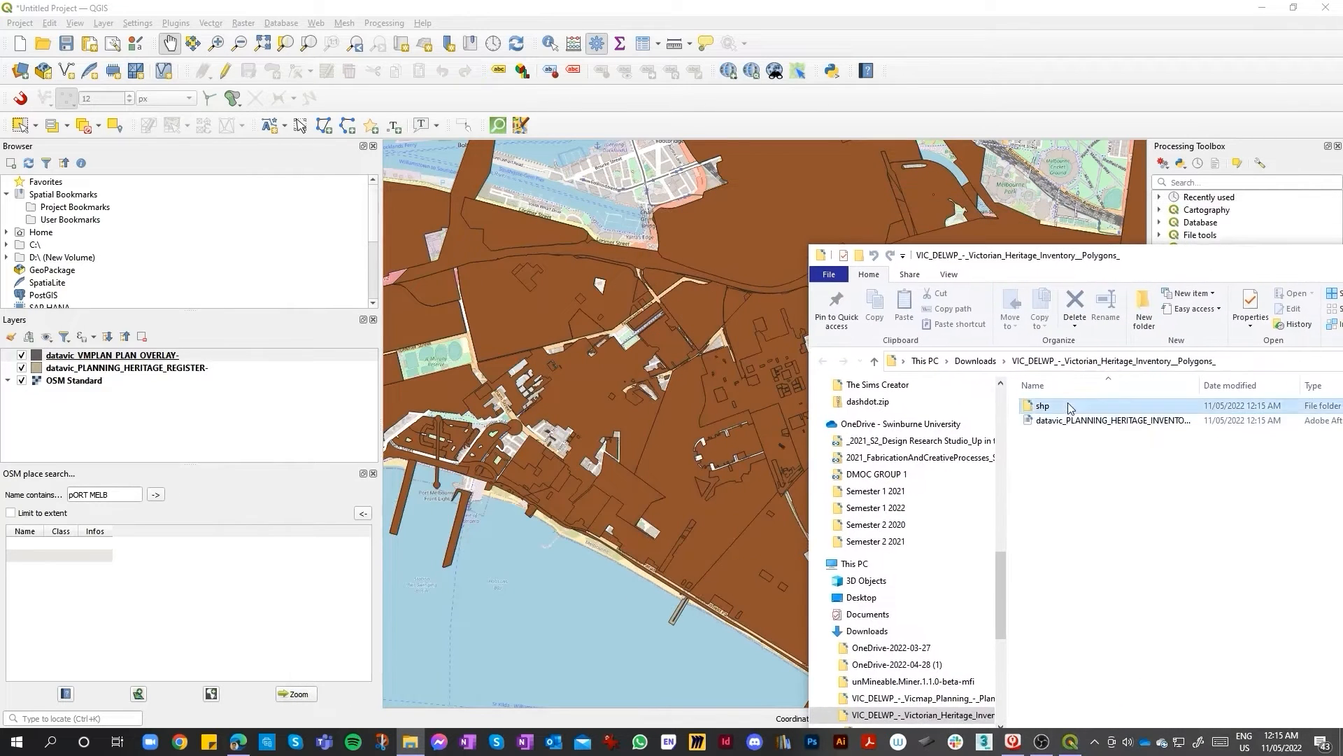
pyautogui.doubleClick(1040, 406)
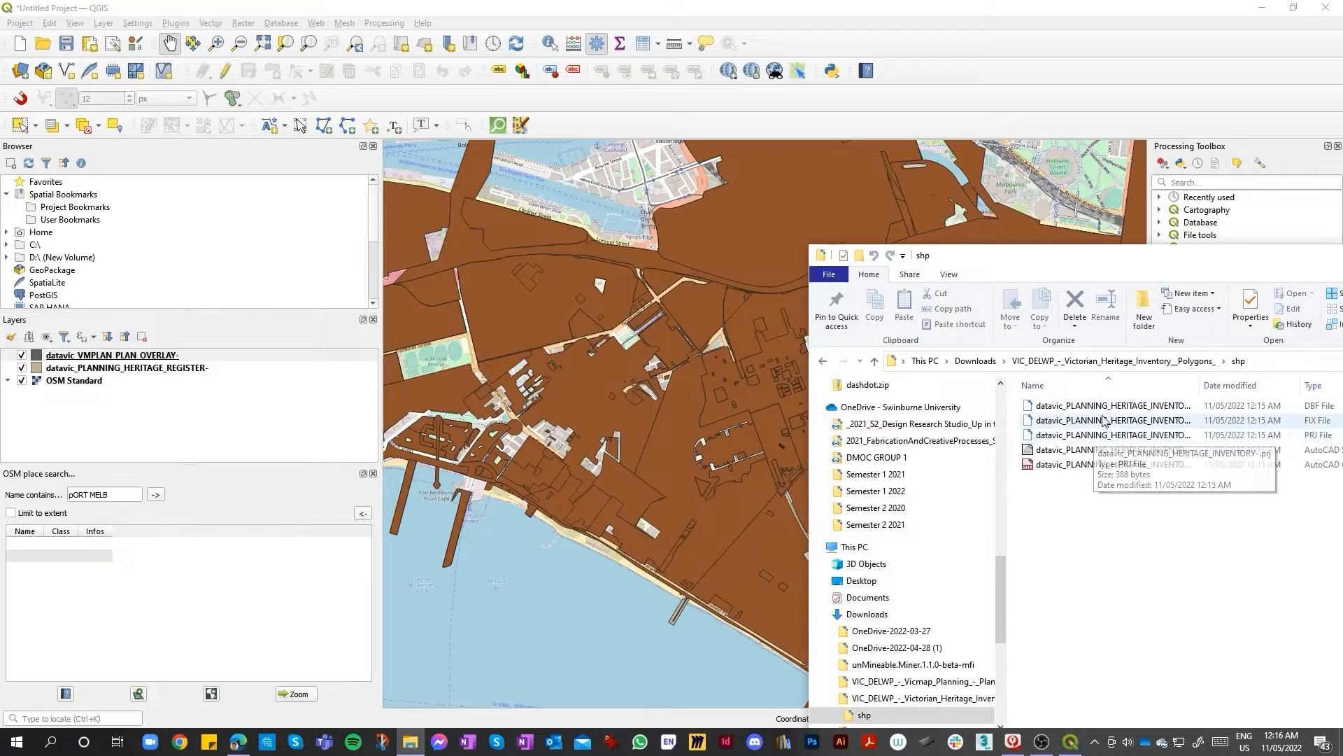
pyautogui.moveTo(1110, 463)
pyautogui.mouseDown()
pyautogui.moveTo(1050, 448)
pyautogui.moveTo(505, 439)
pyautogui.mouseUp()
pyautogui.moveTo(1105, 264); pyautogui.dragTo(574, 277)
pyautogui.click(1055, 271)
# Step: Examine the heritage inventory polygons against the planning overlay along the Port Melbourne waterfront and around Albert Park Lake
pyautogui.scroll(-3, 777, 413)
pyautogui.scroll(10, 776, 413)
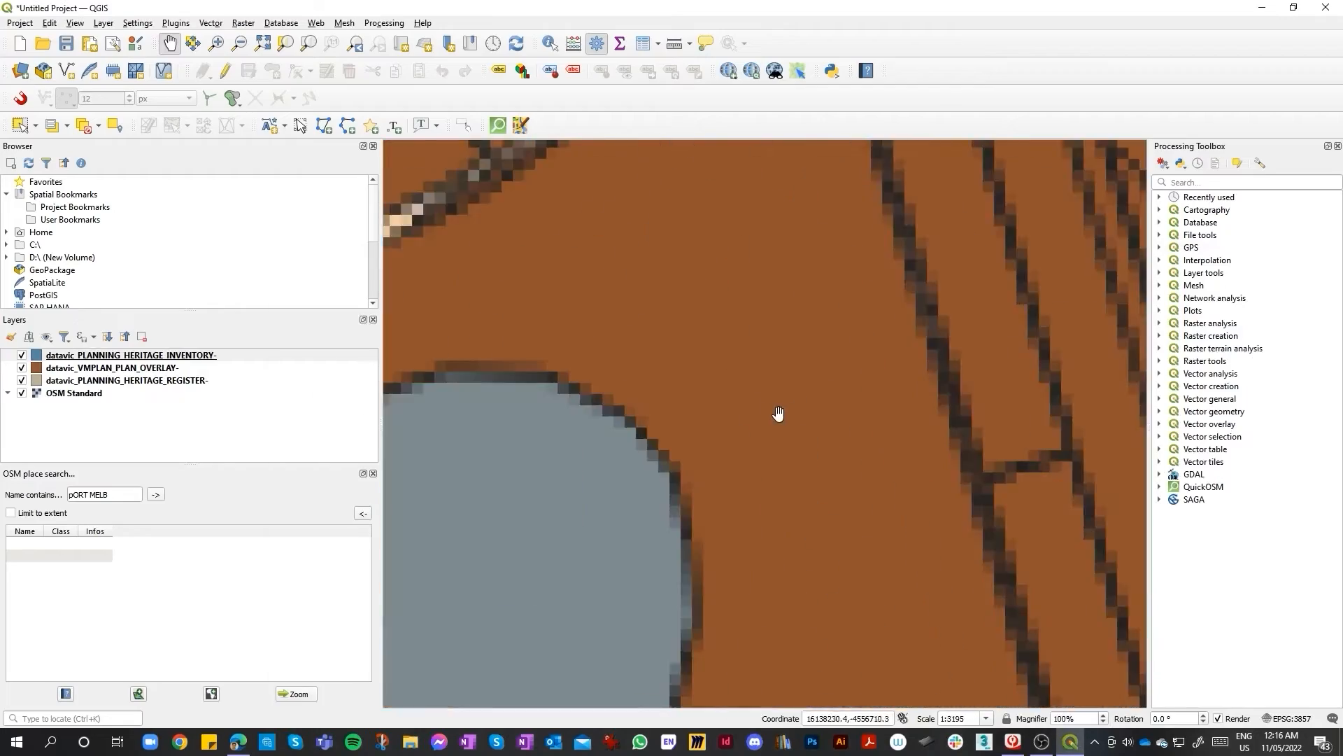
pyautogui.scroll(-5, 777, 413)
pyautogui.scroll(5, 709, 367)
pyautogui.scroll(-2, 708, 368)
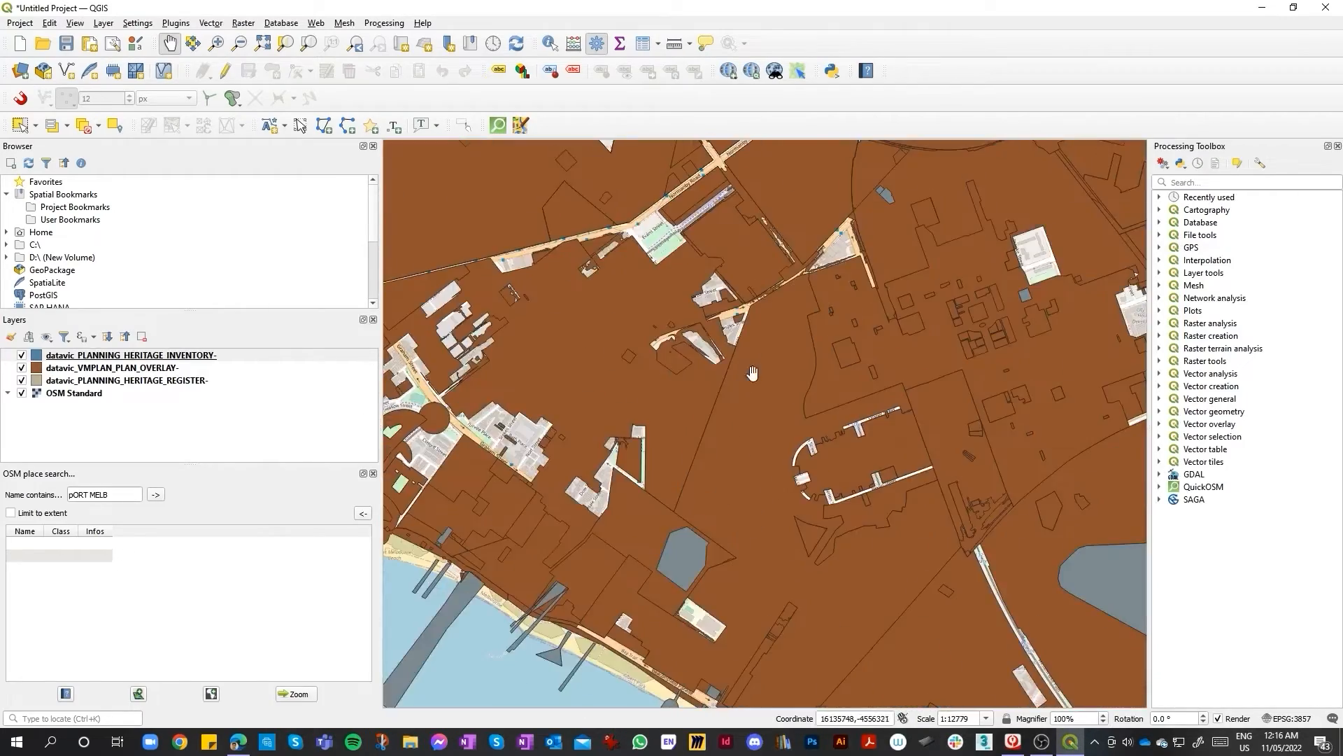
pyautogui.scroll(-1, 812, 397)
pyautogui.scroll(1, 812, 397)
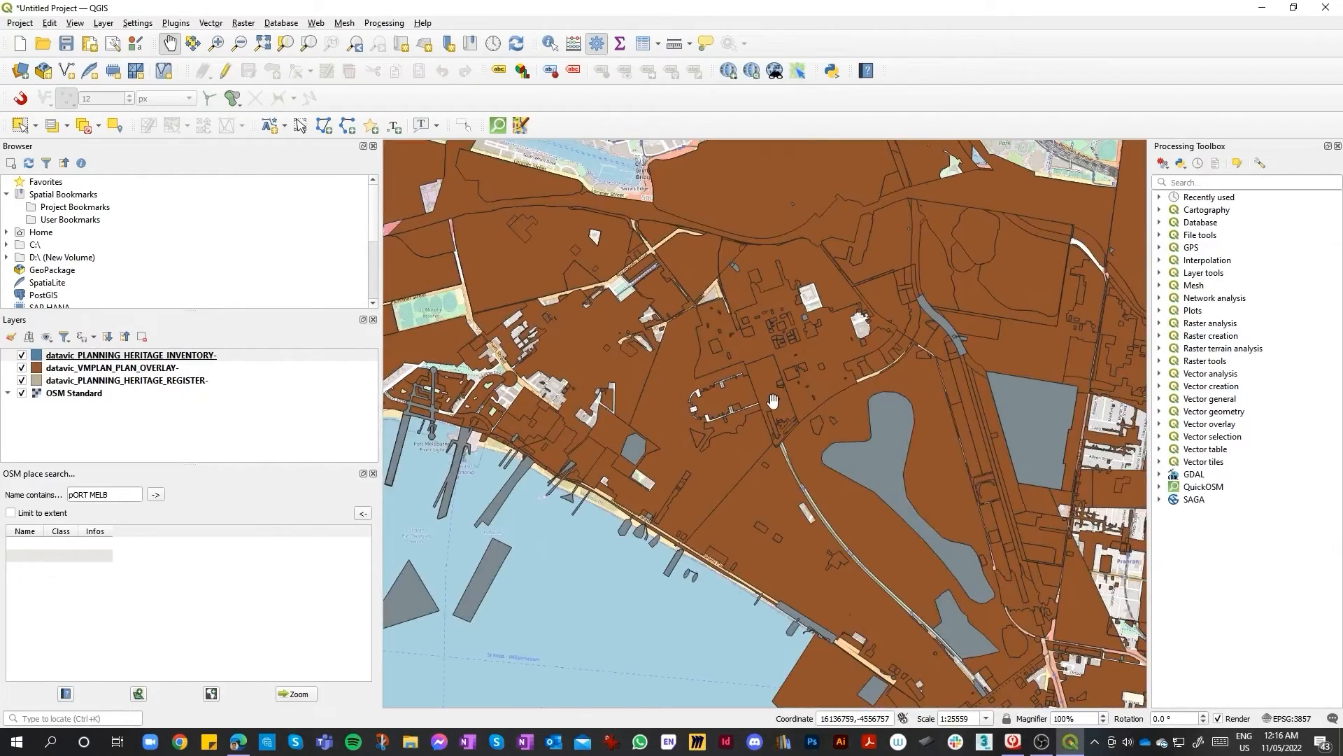
pyautogui.scroll(-1, 866, 328)
pyautogui.scroll(1, 725, 373)
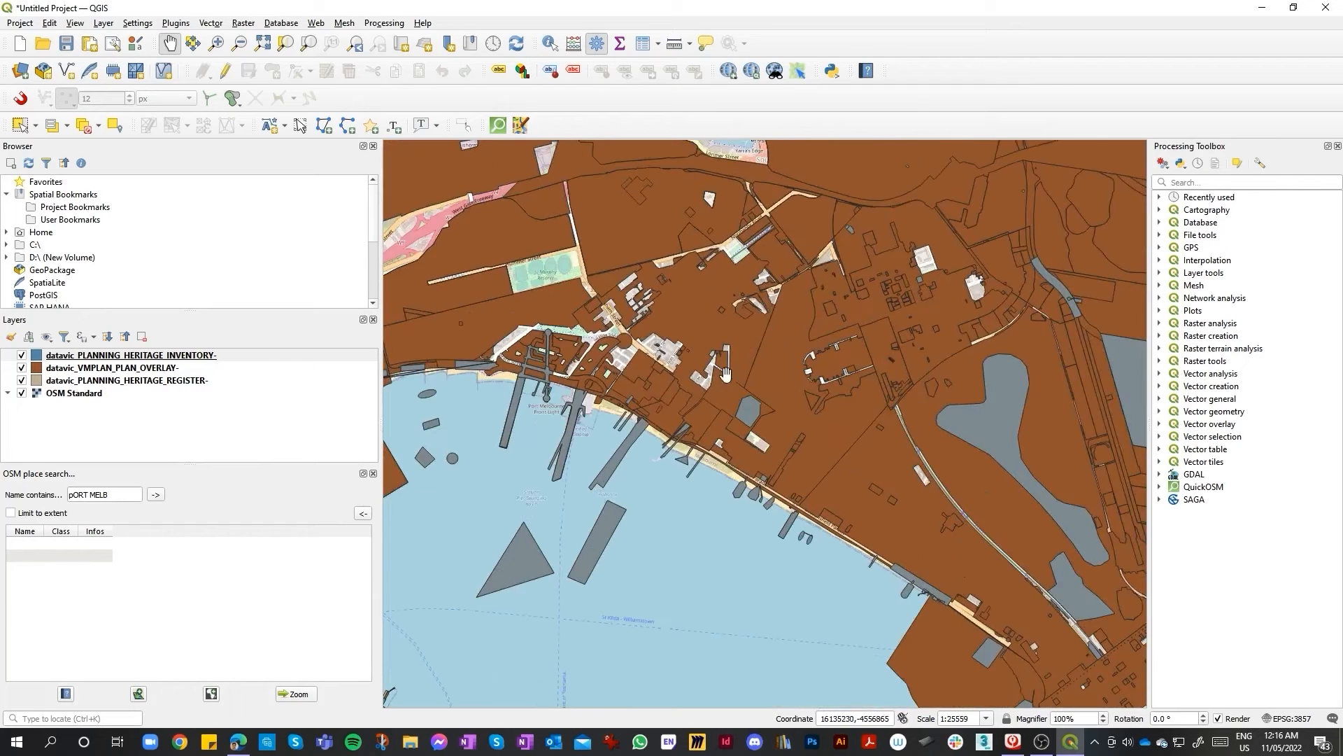
# Step: Open the Dxf's folder inside Week 9 in File Explorer and add the entities layer of Trees.dxf to the QGIS map
pyautogui.click(417, 750)
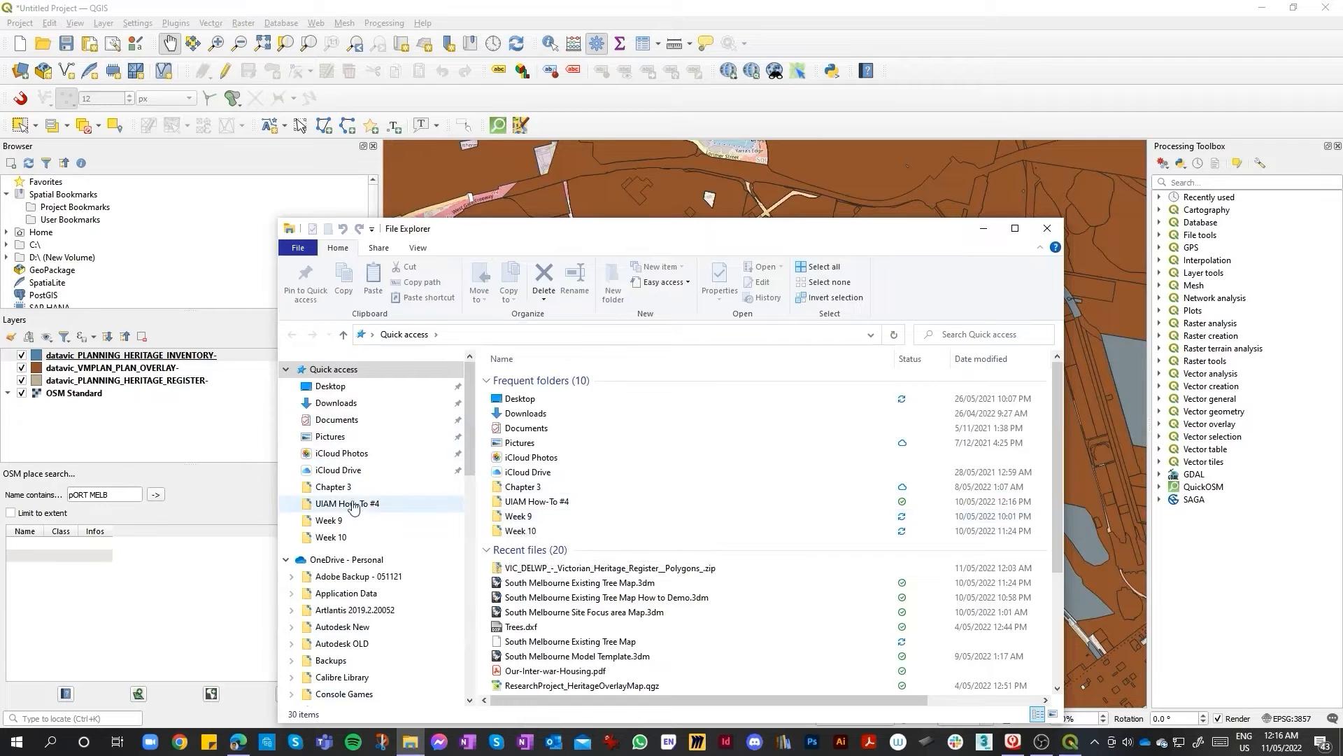
pyautogui.click(329, 520)
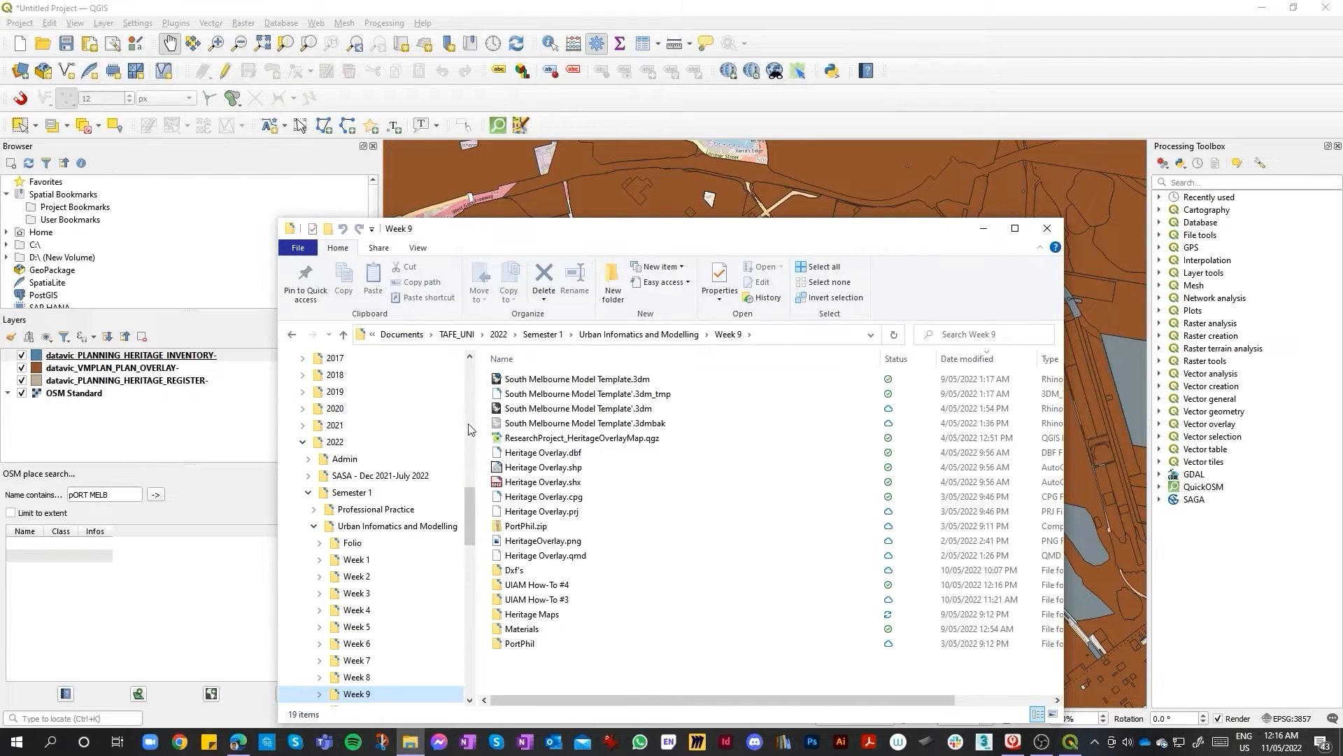
pyautogui.doubleClick(514, 570)
pyautogui.moveTo(645, 238); pyautogui.dragTo(751, 171)
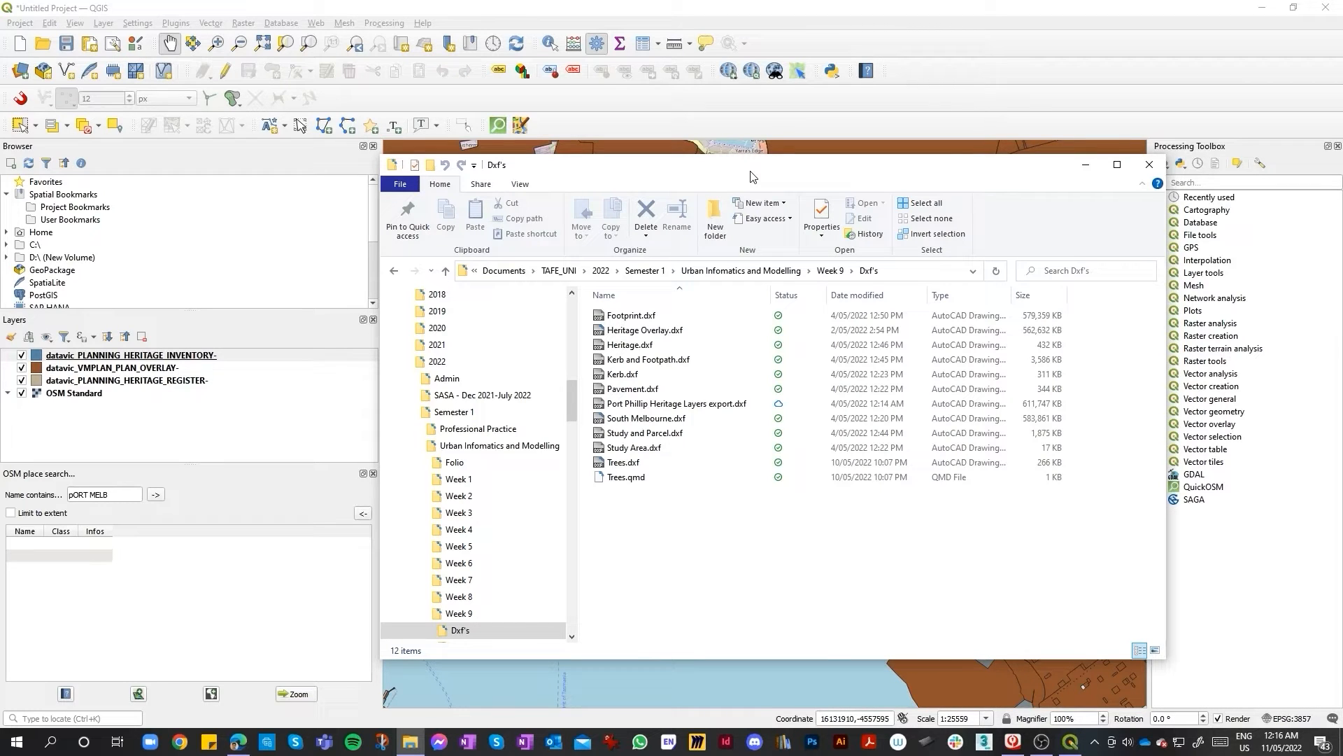
pyautogui.moveTo(726, 174); pyautogui.dragTo(1046, 360)
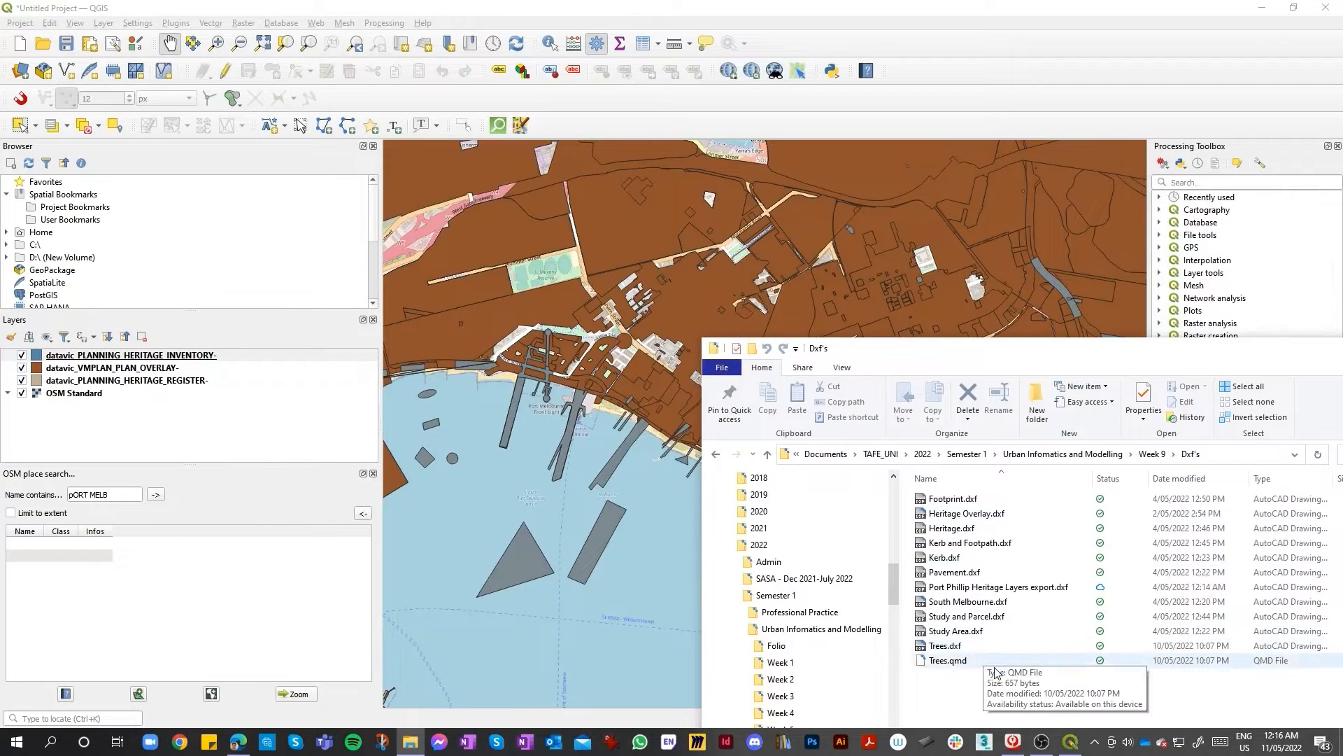
pyautogui.click(936, 651)
pyautogui.moveTo(936, 651); pyautogui.dragTo(559, 455)
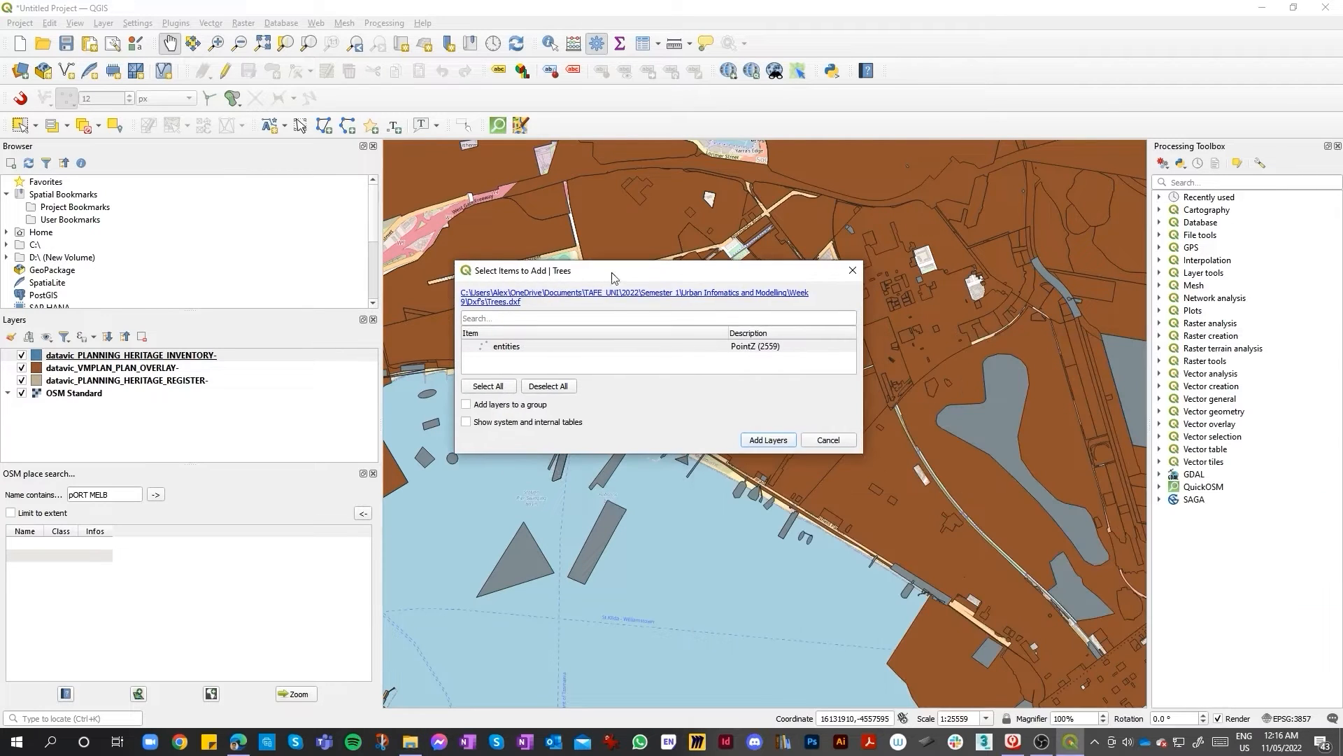
pyautogui.click(767, 440)
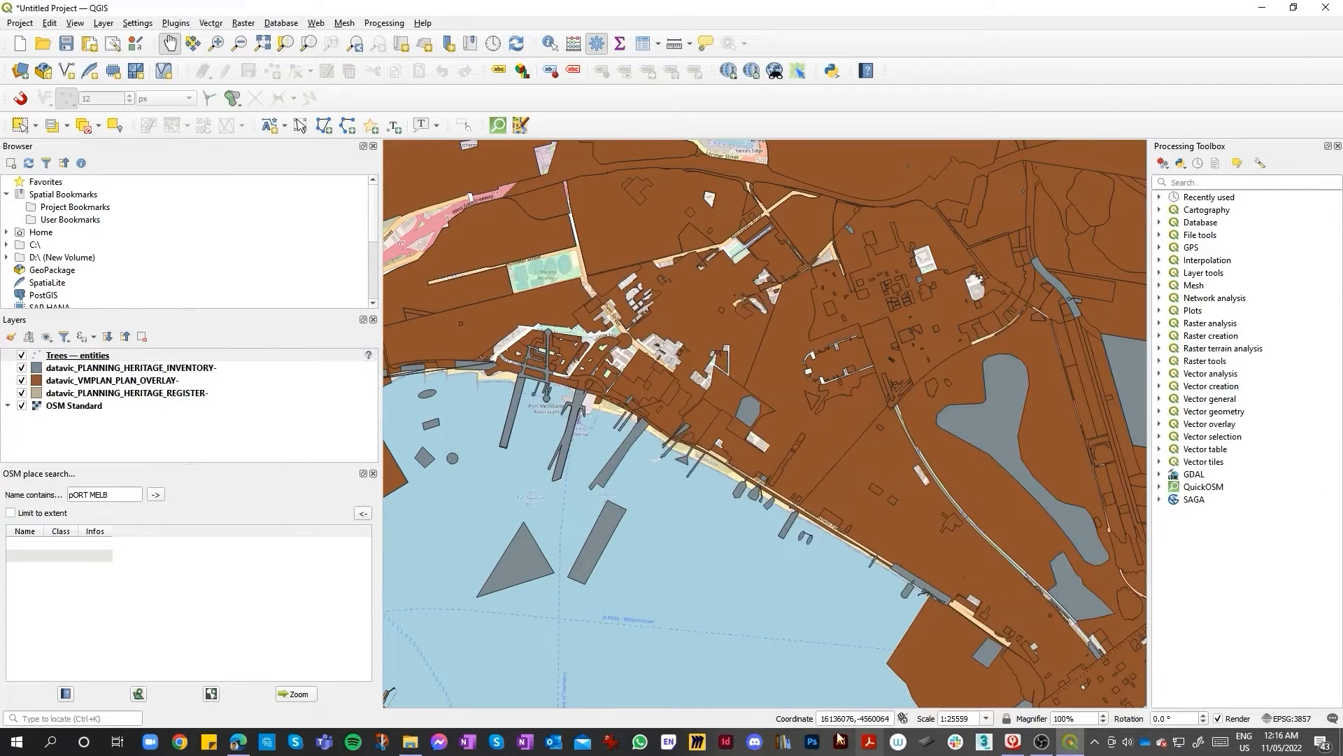
# Step: Hide the heritage inventory, planning overlay and heritage register layers to check the Trees layer over the OSM basemap in South Melbourne
pyautogui.scroll(1, 935, 306)
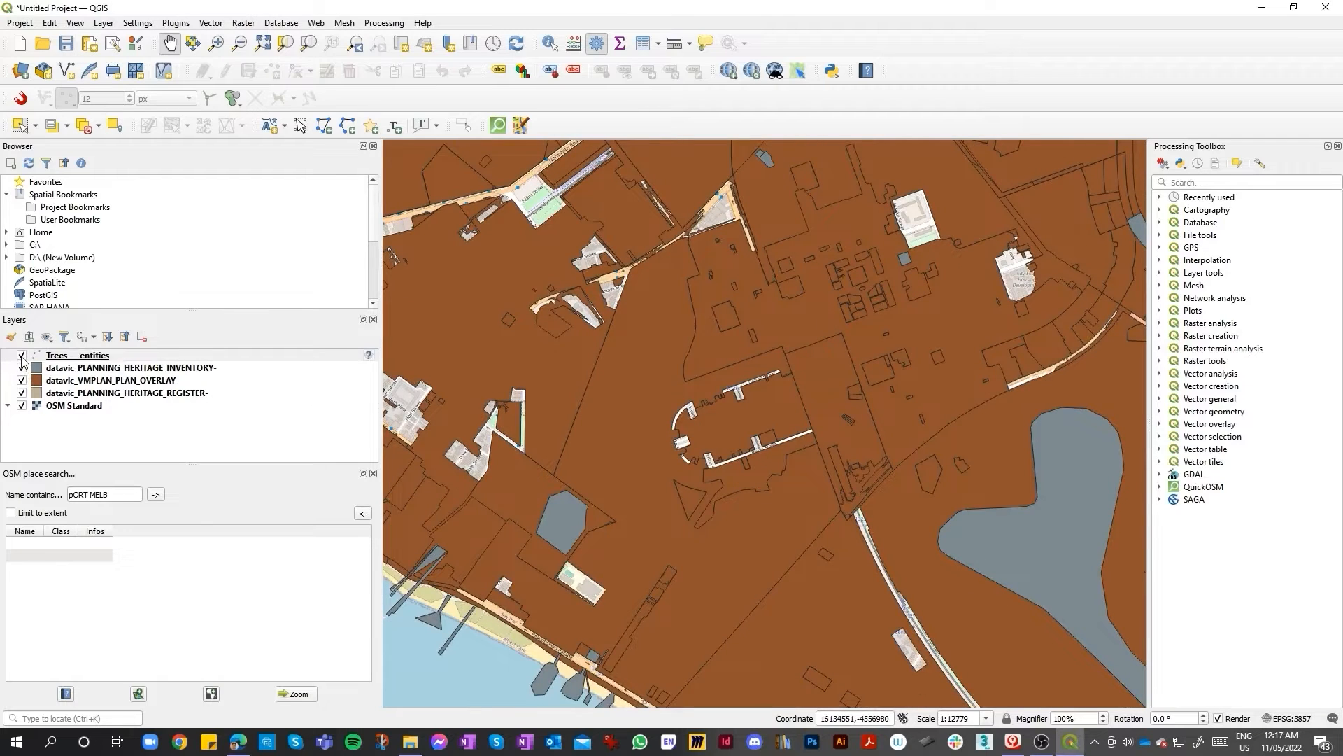
pyautogui.scroll(1, 394, 376)
pyautogui.scroll(-2, 804, 325)
pyautogui.scroll(1, 1134, 277)
pyautogui.scroll(1, 852, 317)
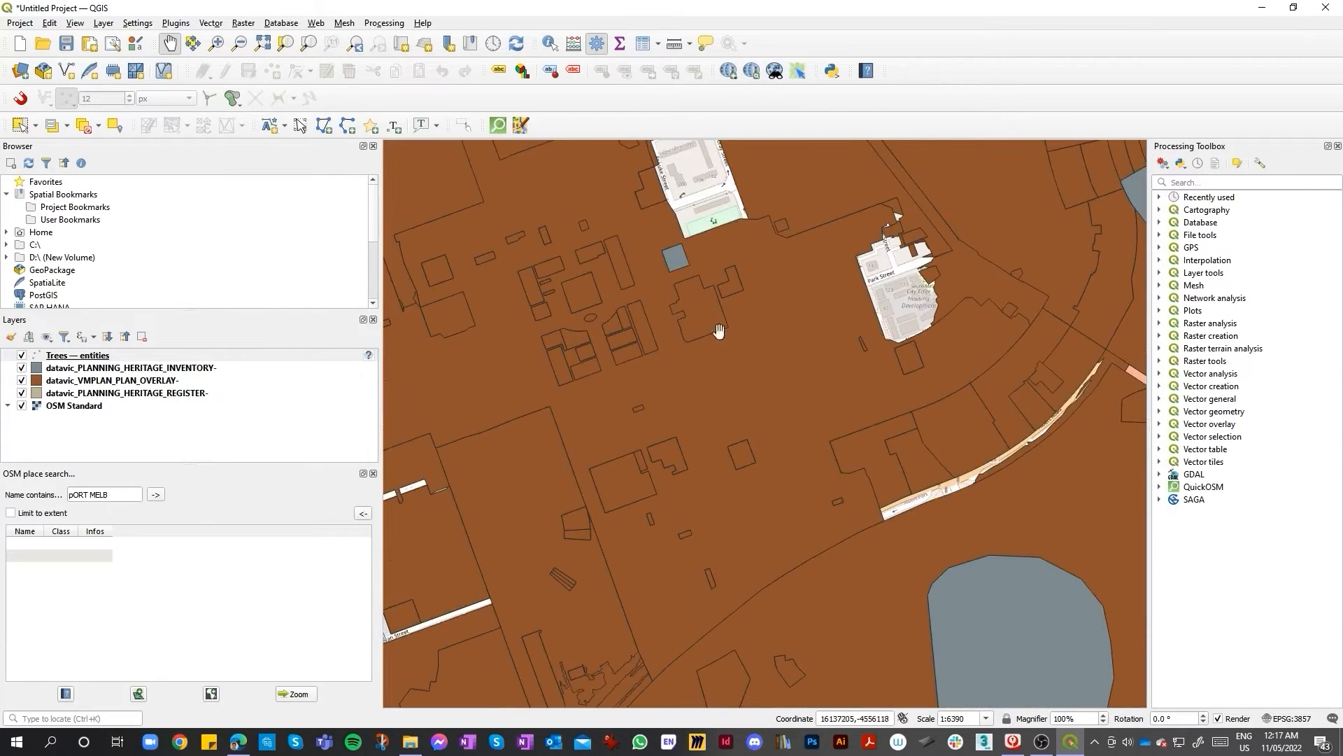
pyautogui.moveTo(643, 324); pyautogui.dragTo(690, 396)
pyautogui.scroll(1, 649, 398)
pyautogui.click(21, 356)
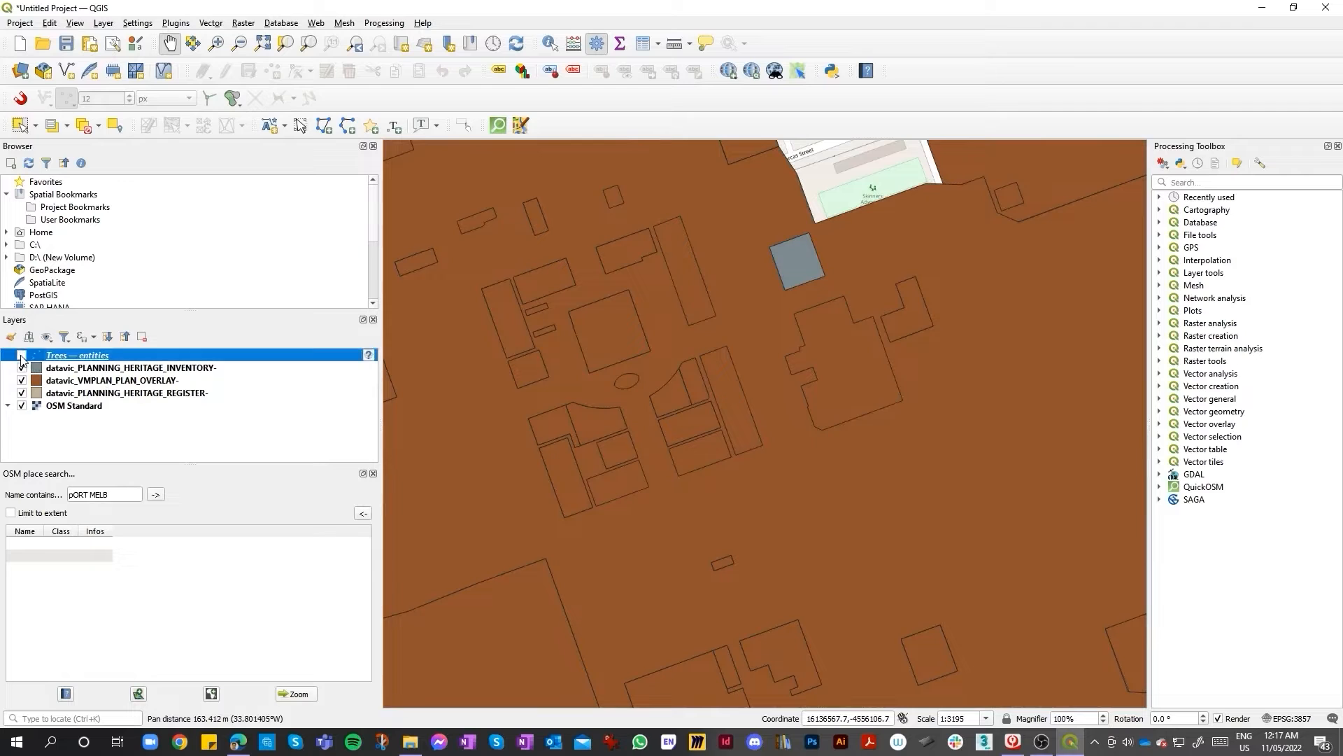
pyautogui.click(22, 367)
pyautogui.click(21, 379)
pyautogui.click(22, 393)
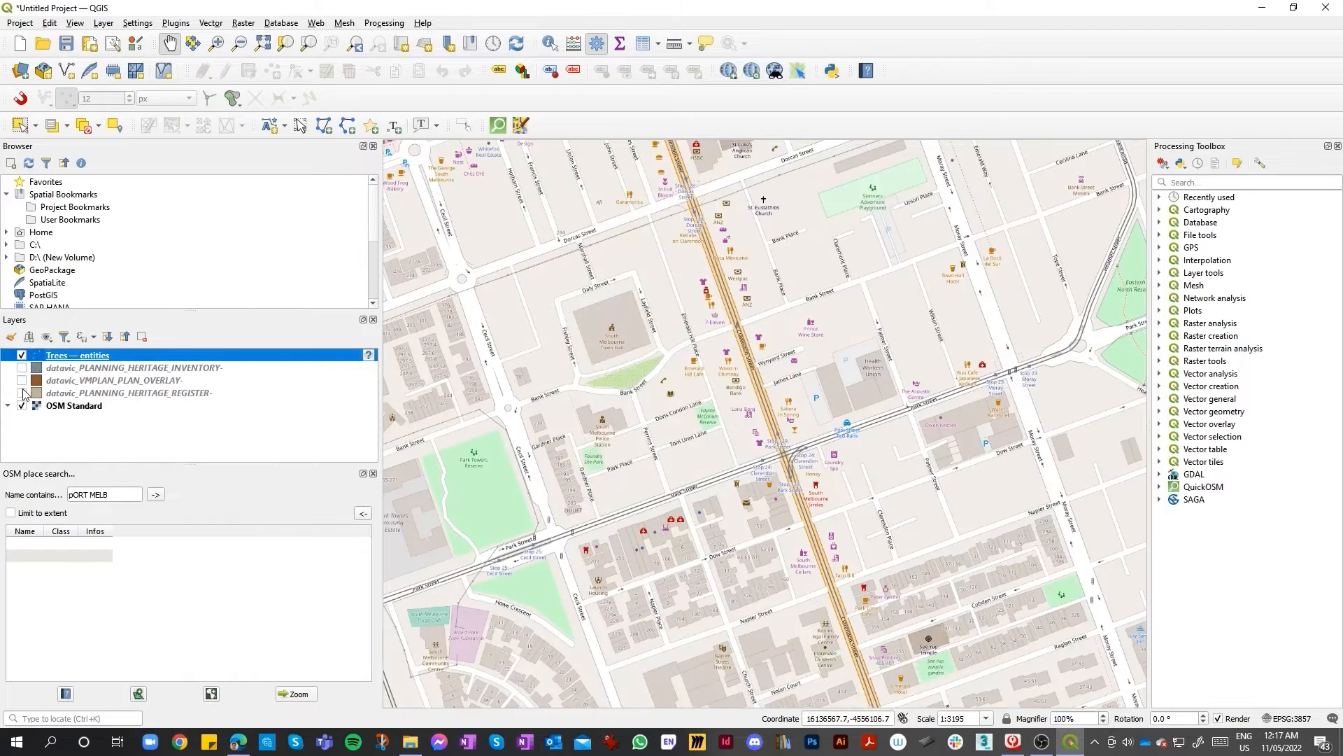
# Step: Check the Trees layer's embedded symbology settings and its display over the basemap around South Melbourne
pyautogui.doubleClick(36, 355)
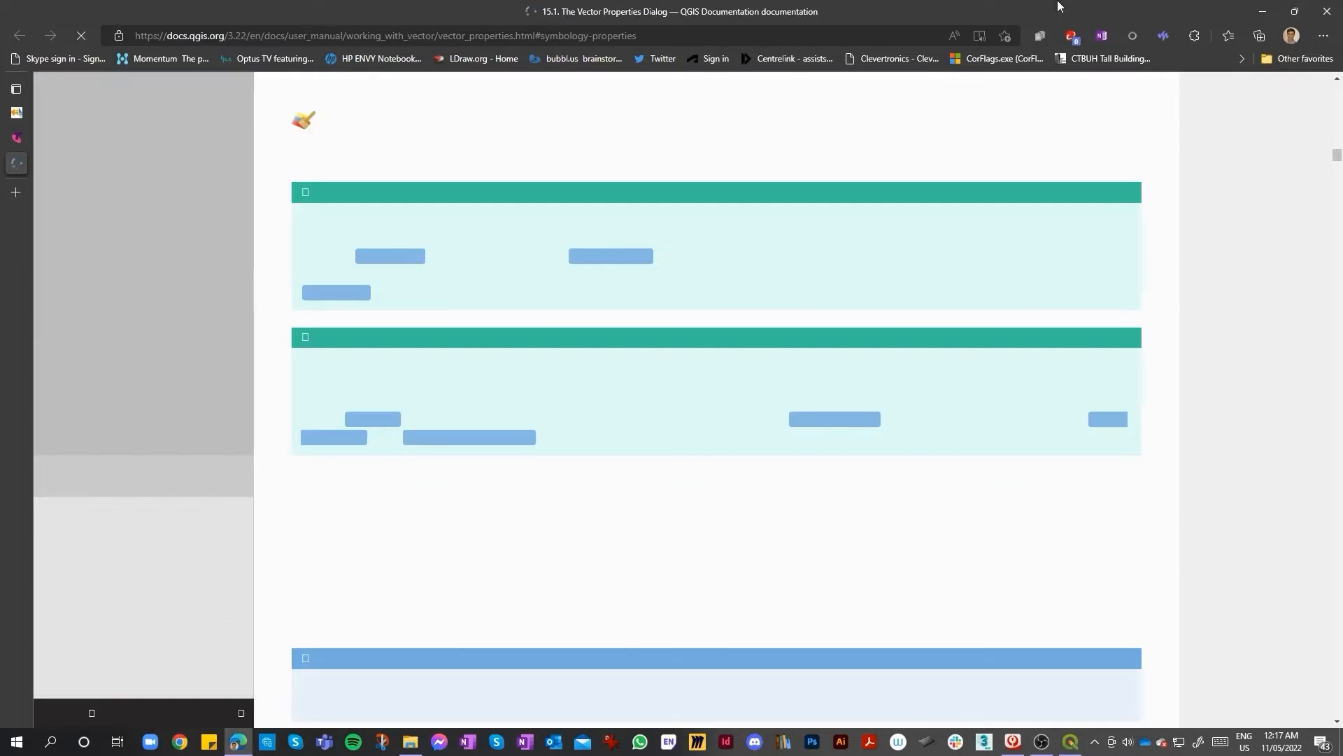
pyautogui.click(1255, 9)
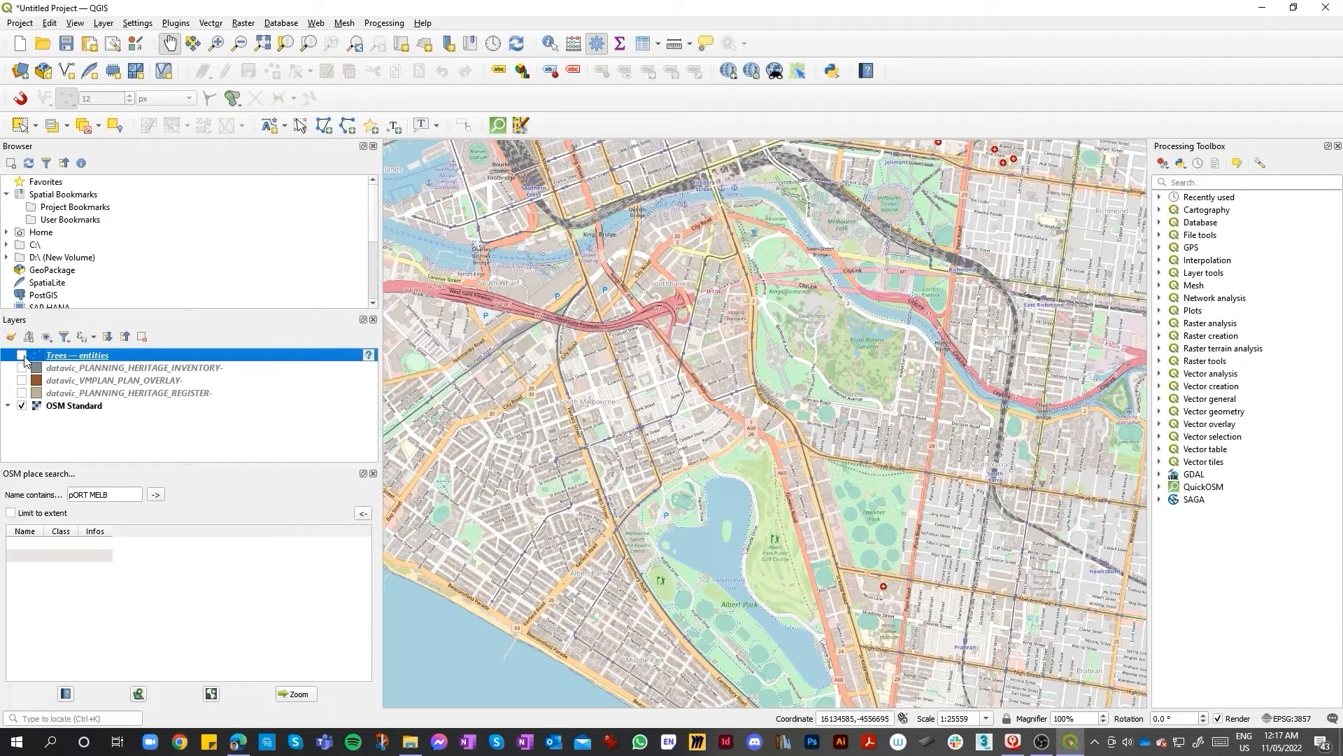
pyautogui.doubleClick(24, 359)
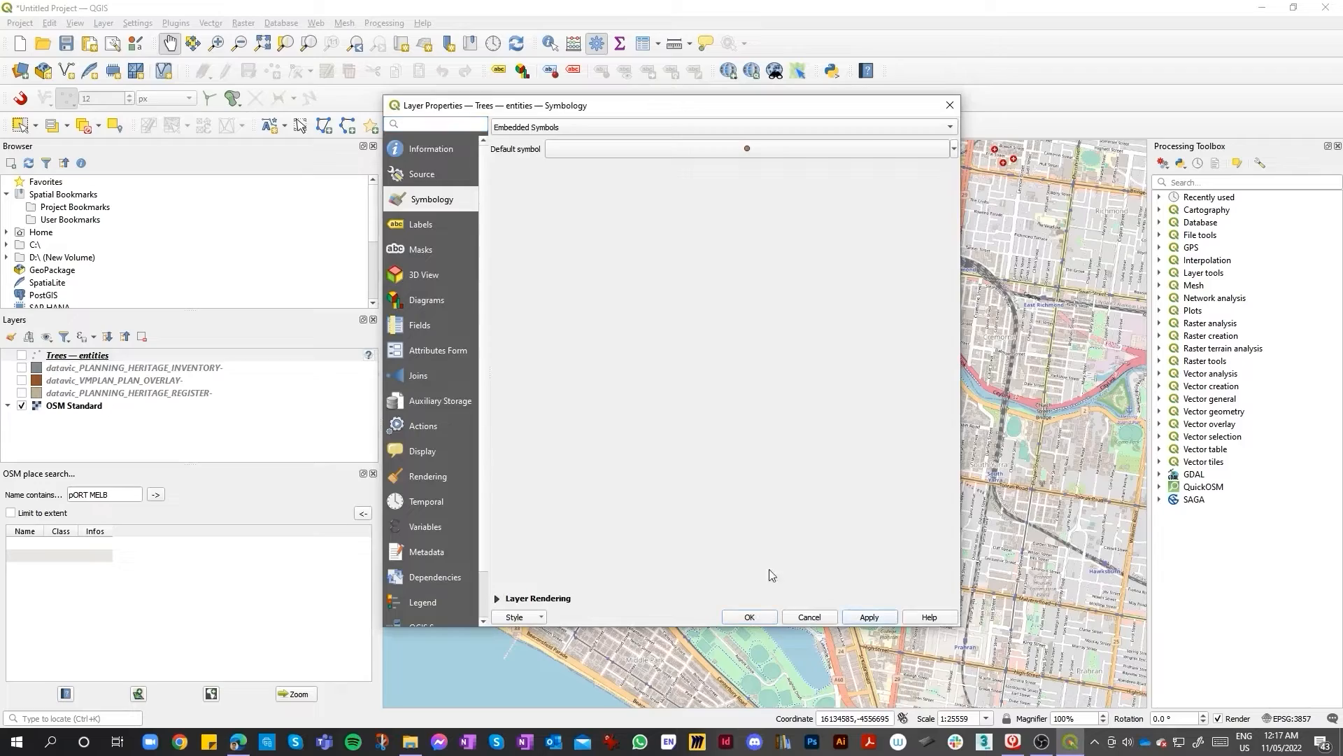
pyautogui.click(750, 618)
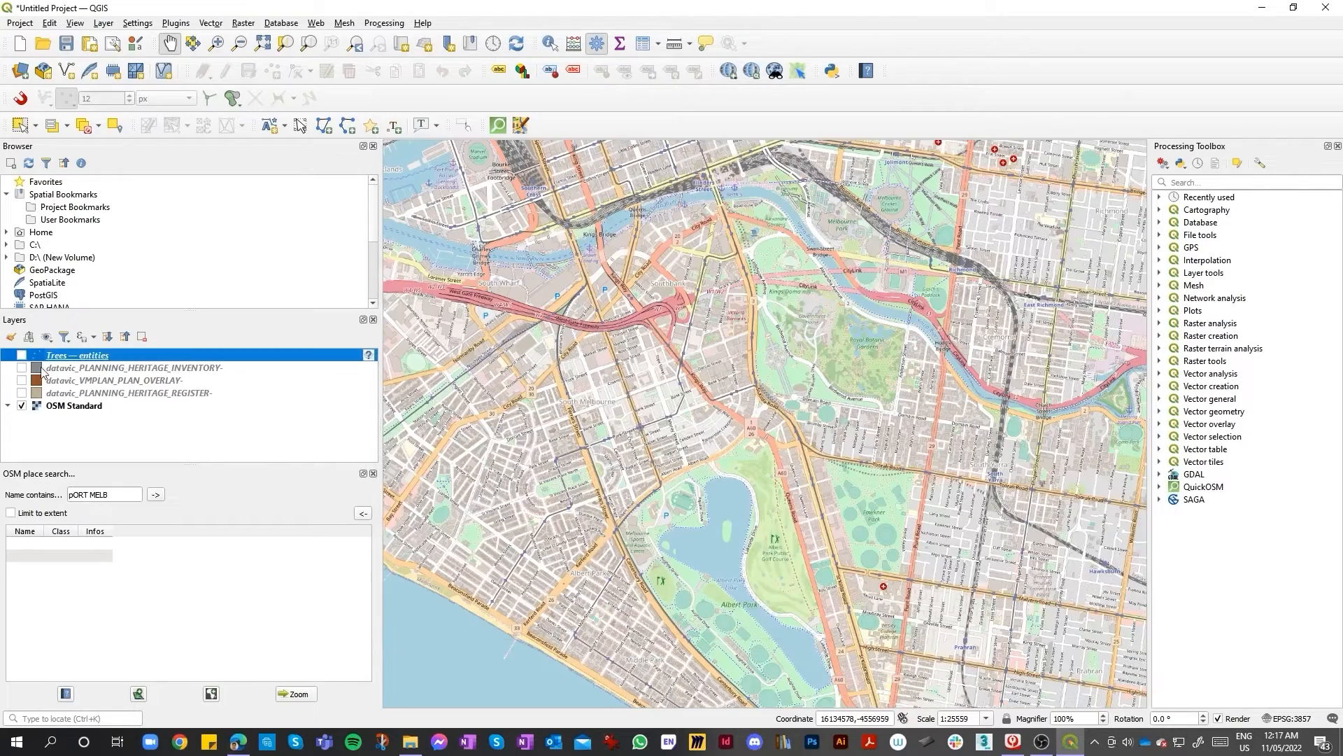
pyautogui.click(22, 356)
pyautogui.scroll(1, 388, 409)
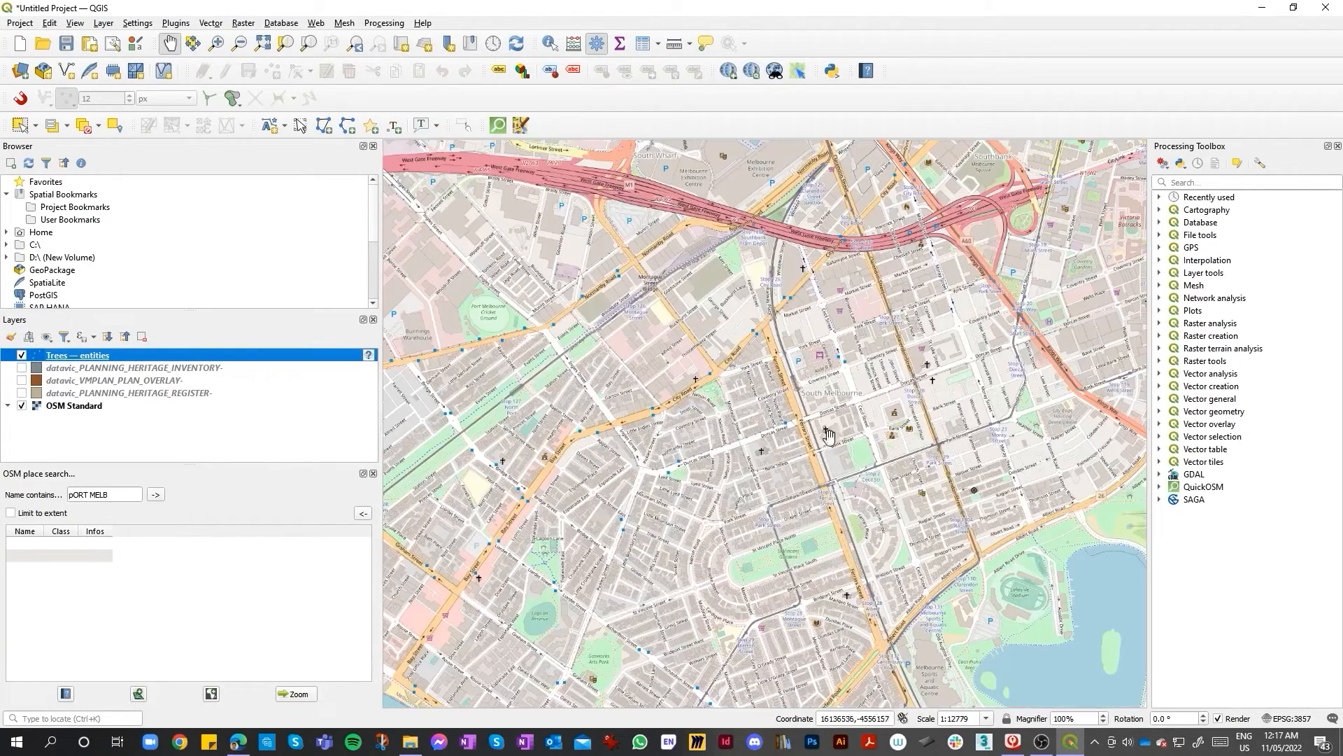
pyautogui.moveTo(829, 435); pyautogui.dragTo(552, 586)
# Step: Add the entities layer of Study Area.dxf from the Dxf's folder to the map and check it over South Melbourne
pyautogui.click(410, 741)
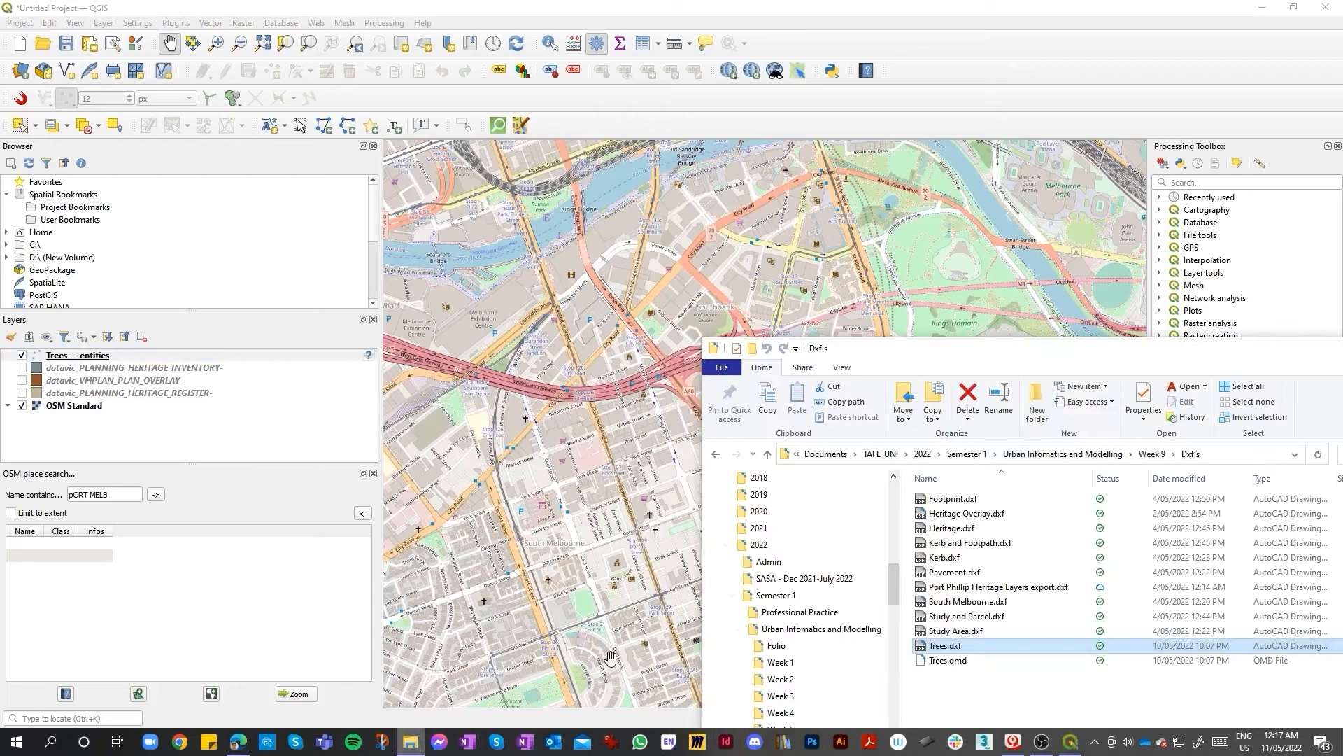
pyautogui.moveTo(956, 630); pyautogui.dragTo(488, 519)
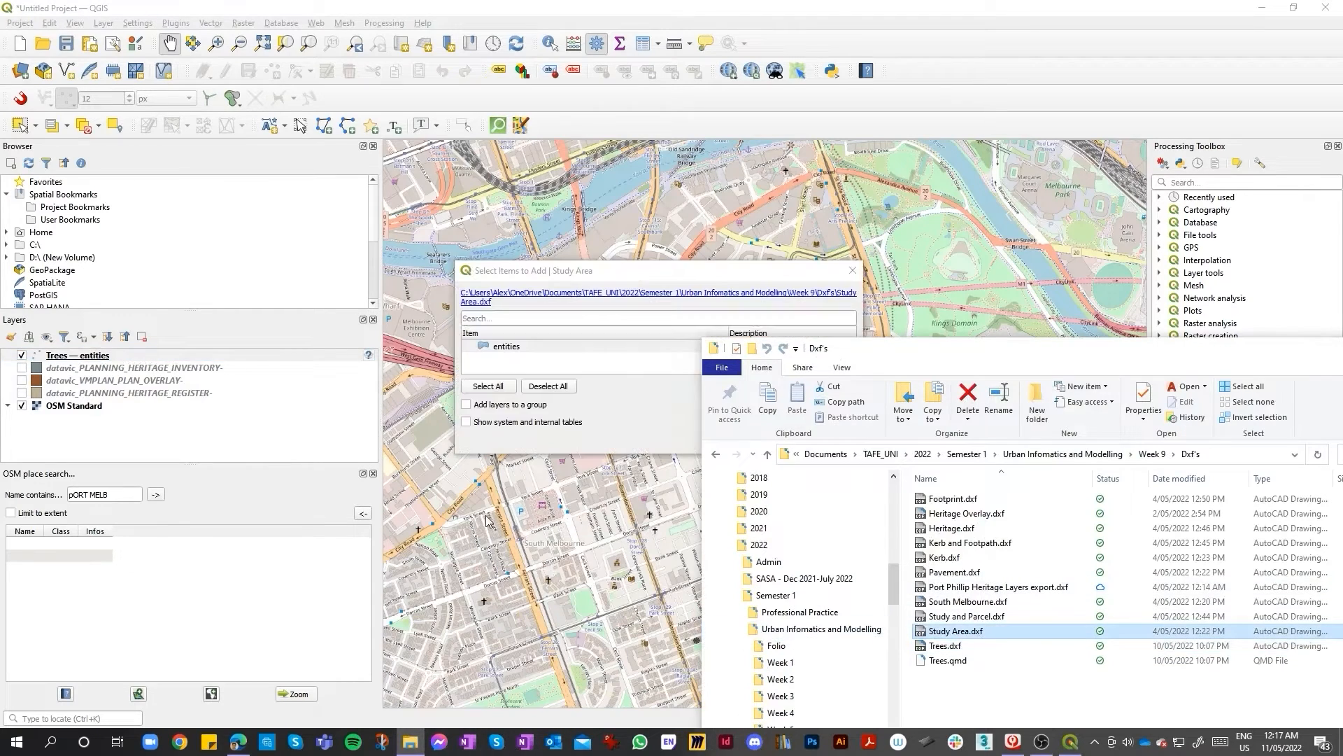
pyautogui.click(633, 406)
pyautogui.click(759, 440)
pyautogui.scroll(-1, 757, 435)
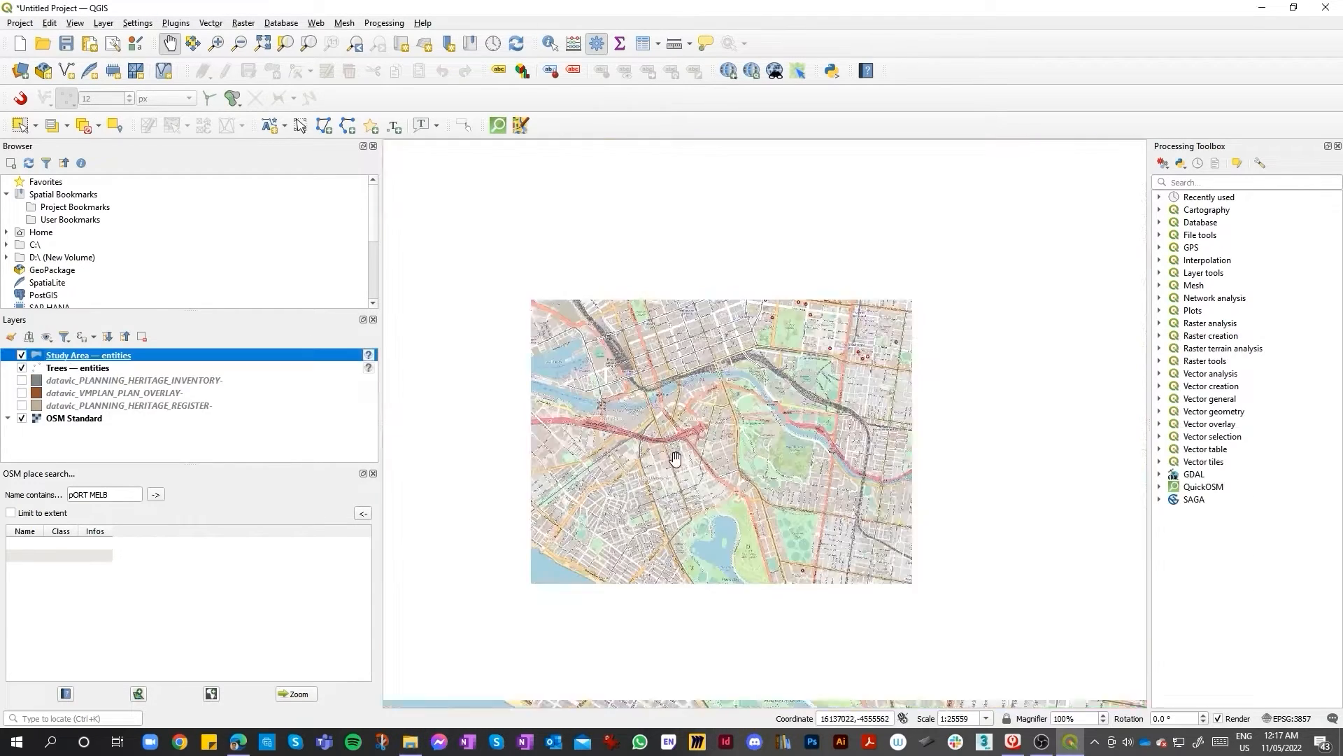
pyautogui.scroll(1, 587, 456)
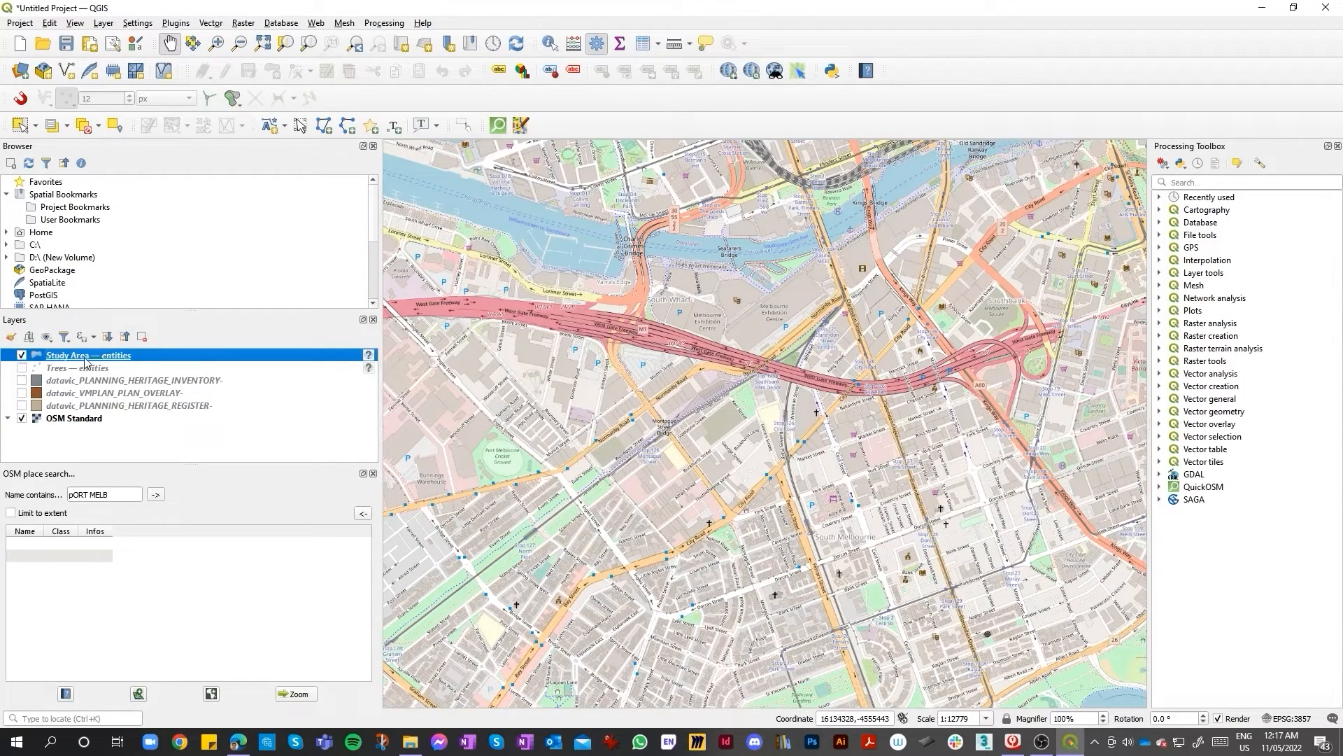
# Step: Remove the Study Area and Trees entities layers from the project
pyautogui.rightClick(173, 366)
pyautogui.rightClick(161, 357)
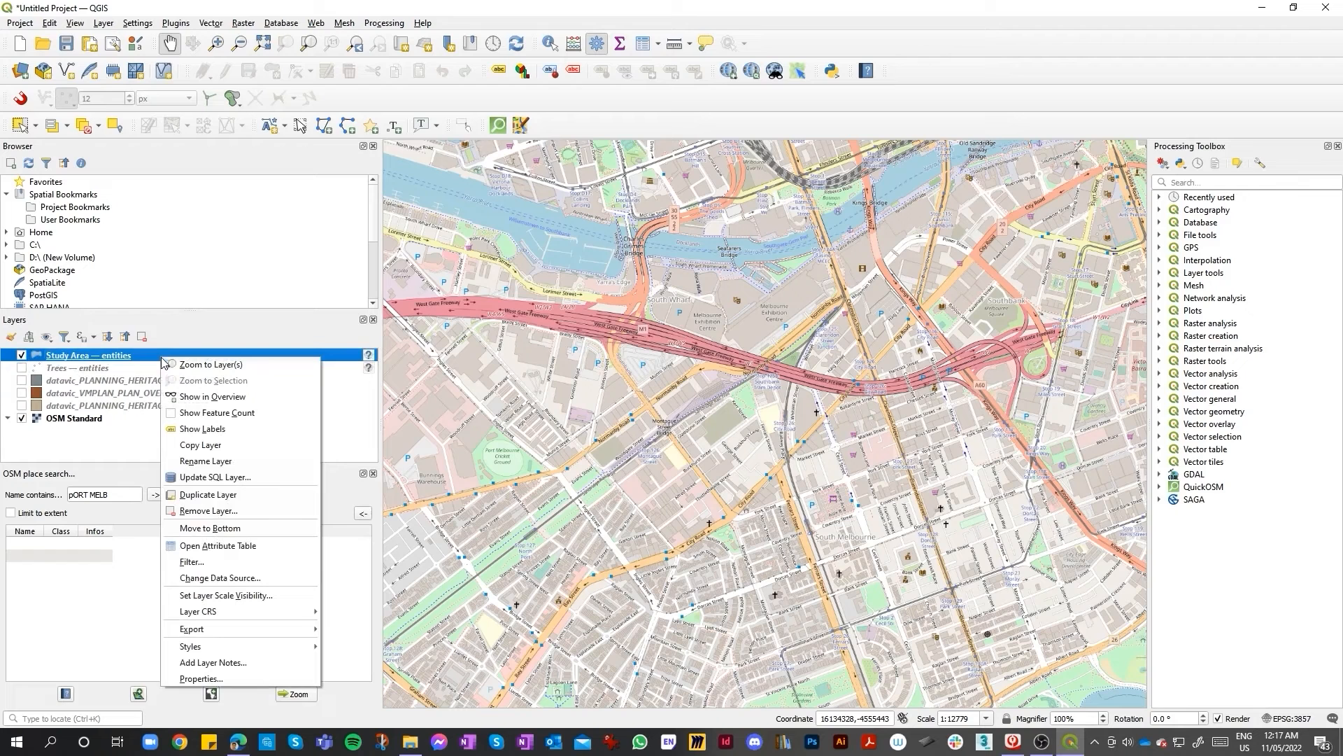
pyautogui.click(199, 517)
pyautogui.click(633, 387)
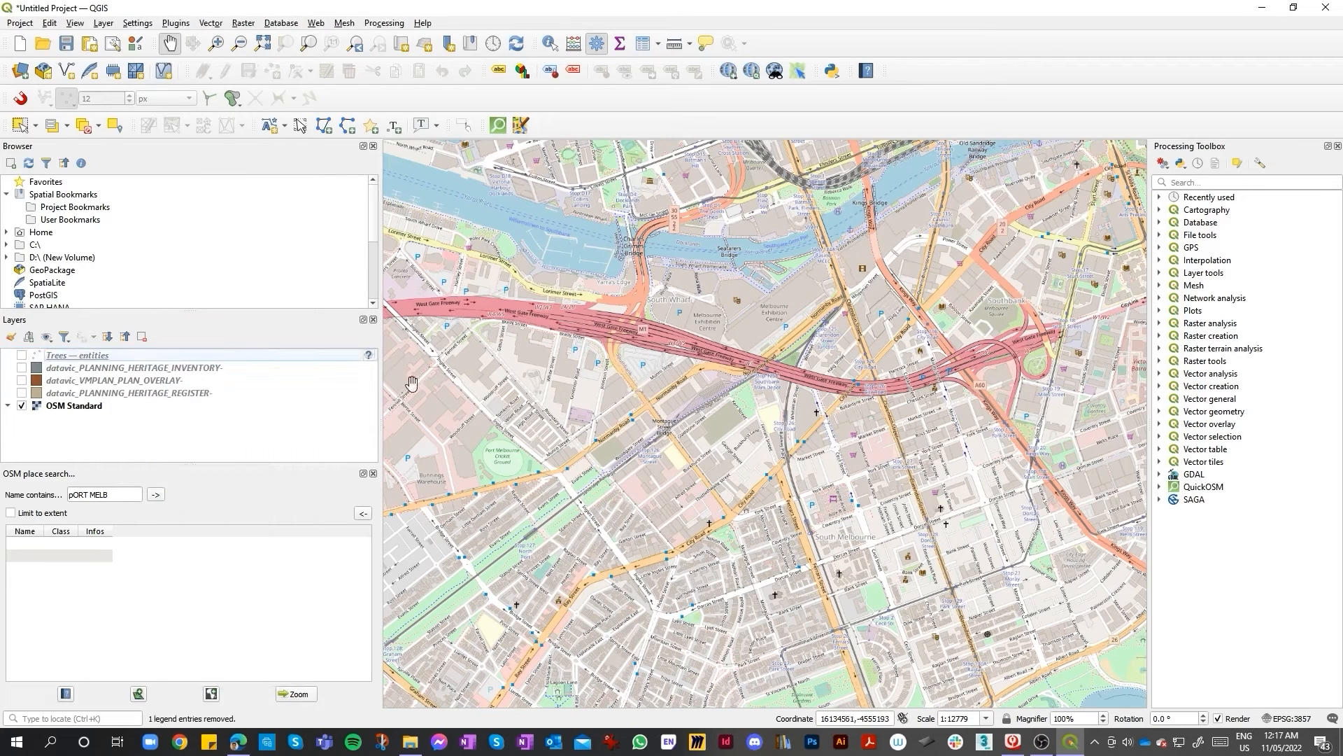
pyautogui.rightClick(121, 357)
pyautogui.click(158, 509)
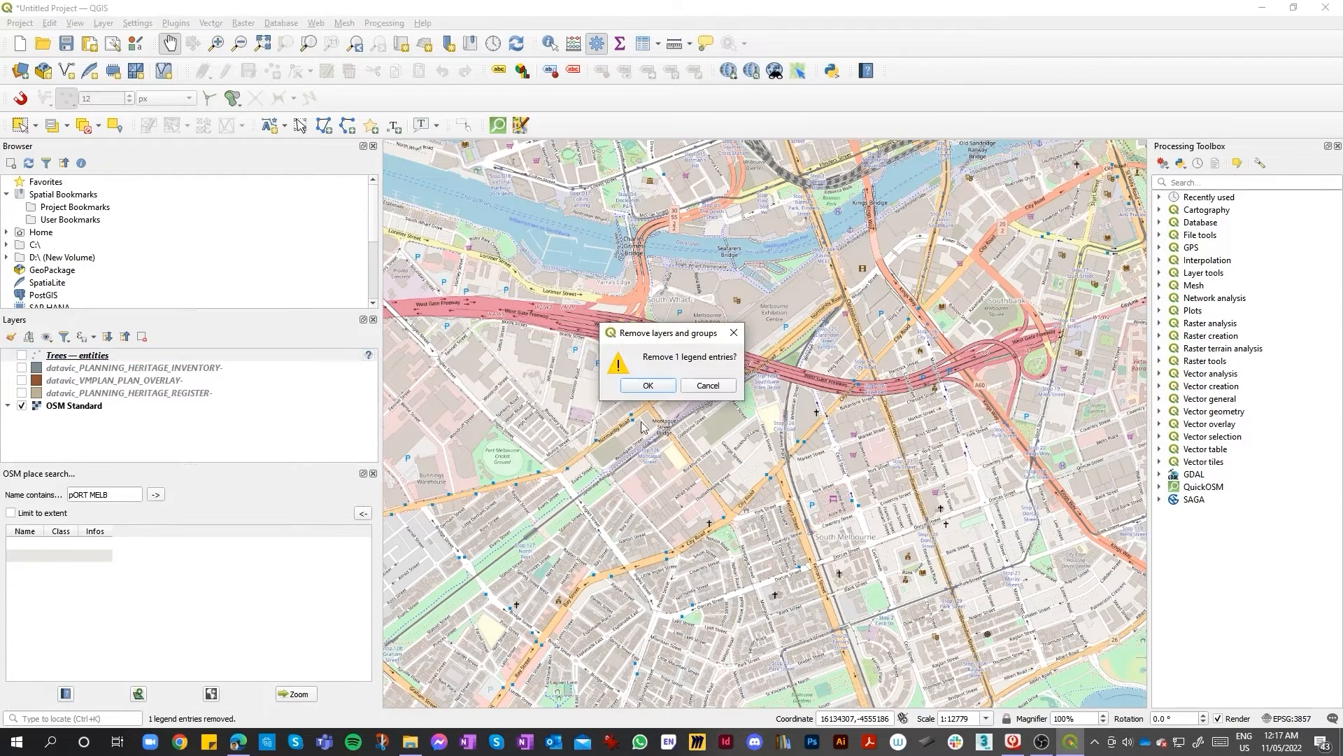
pyautogui.click(645, 389)
pyautogui.scroll(-2, 503, 408)
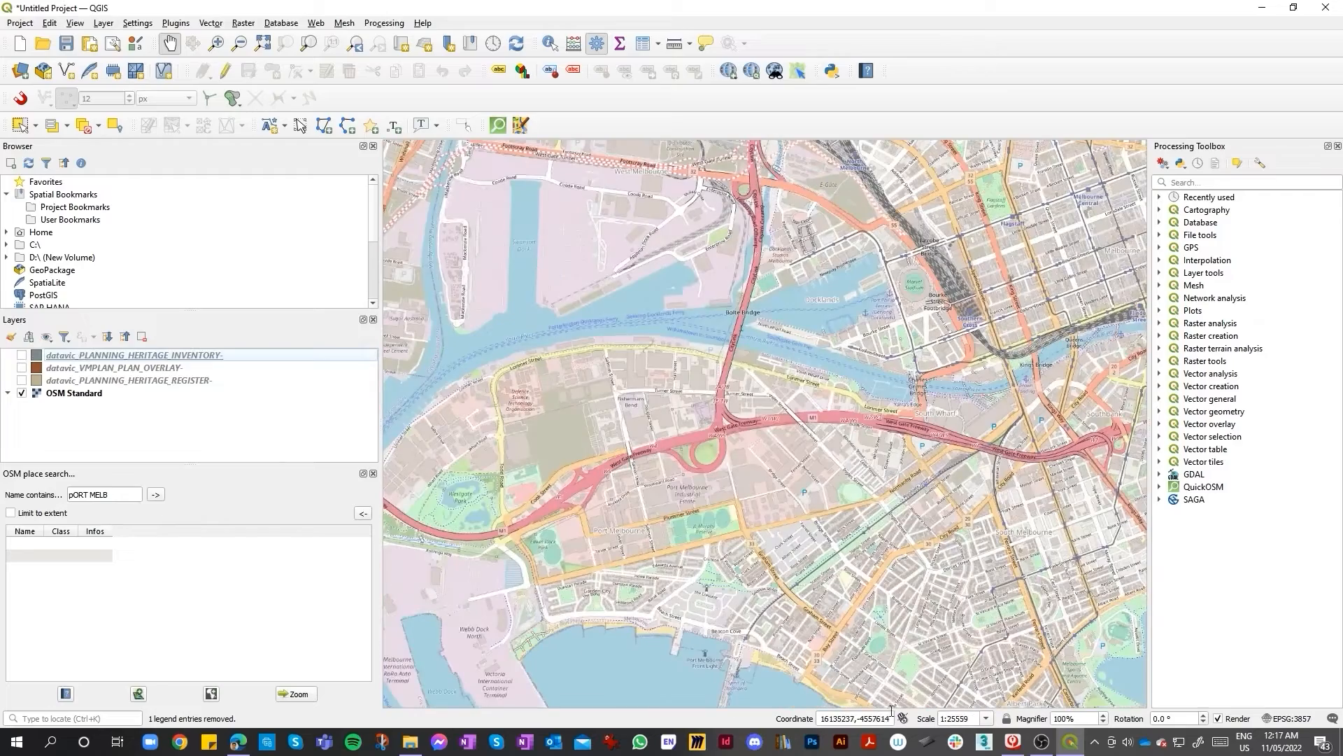
# Step: Add the entities layer of Study and Parcel.dxf to the map as a group and inspect the parcels over South Melbourne
pyautogui.click(410, 741)
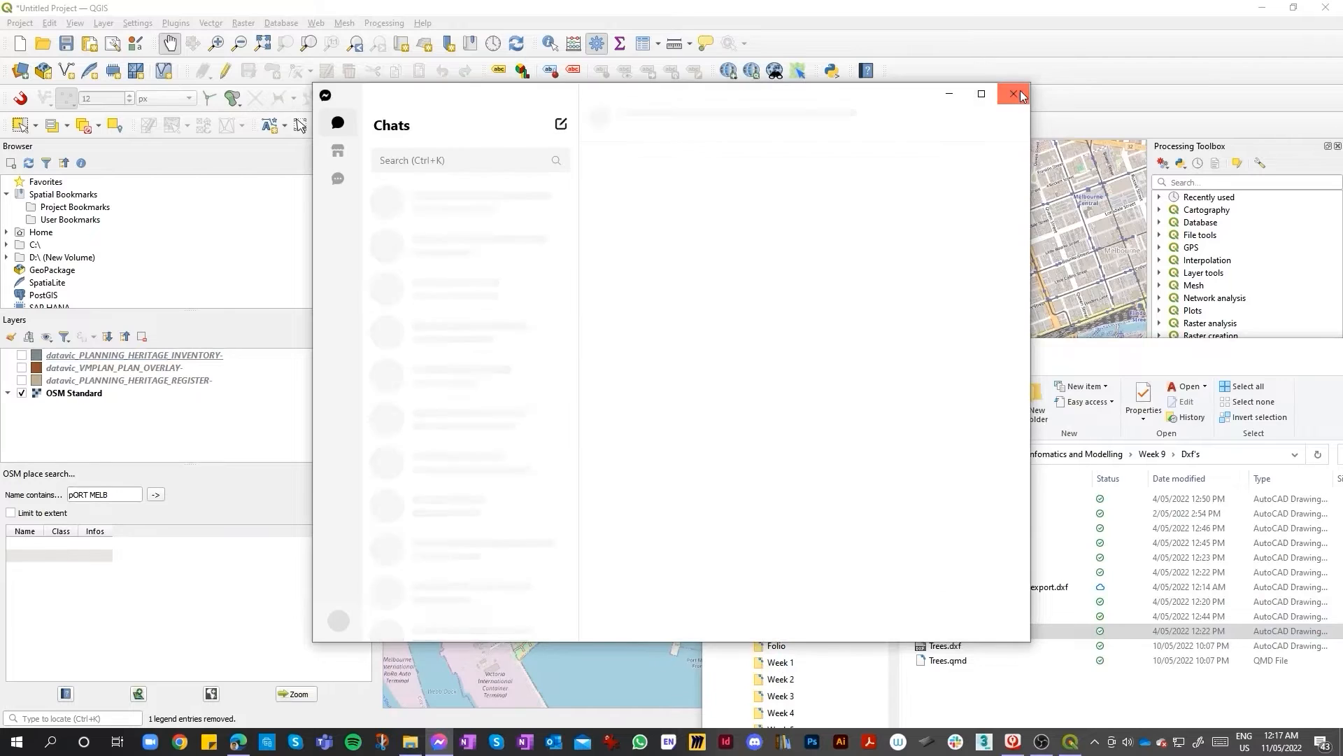
pyautogui.click(1019, 95)
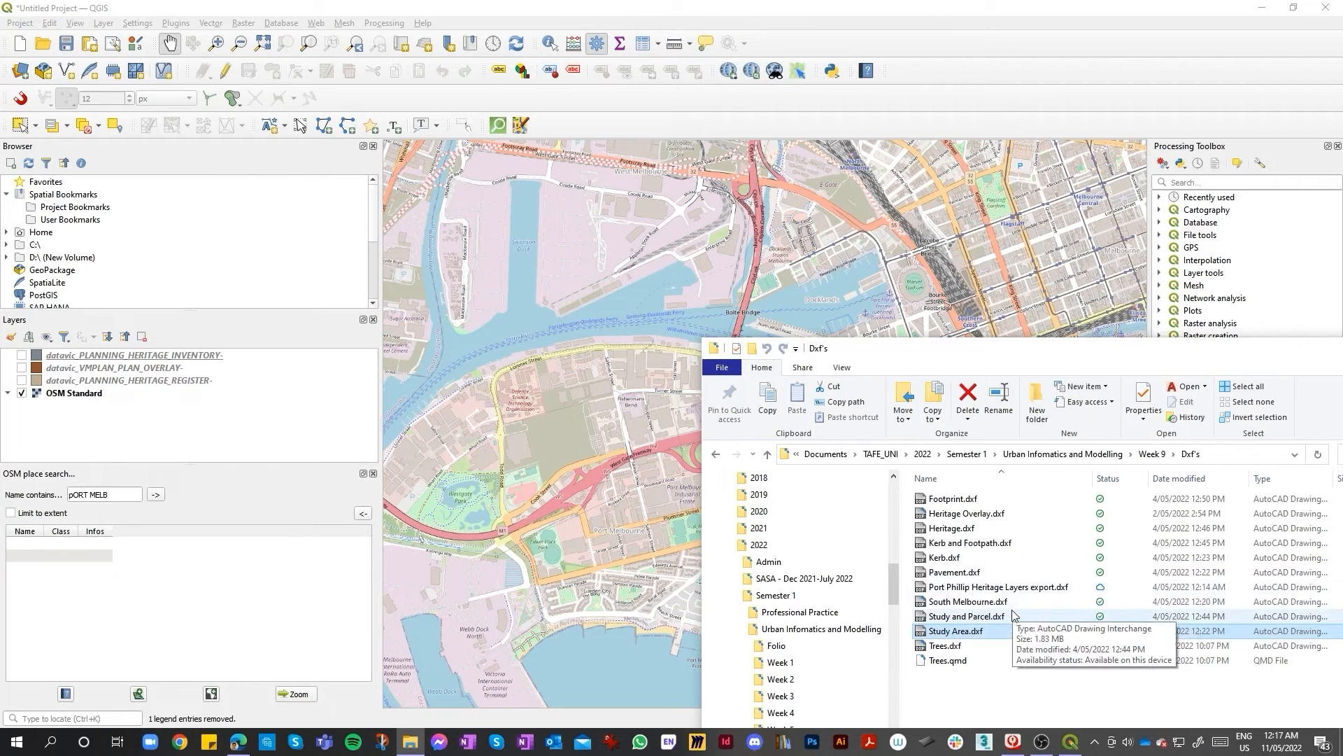
pyautogui.moveTo(1003, 615); pyautogui.dragTo(599, 426)
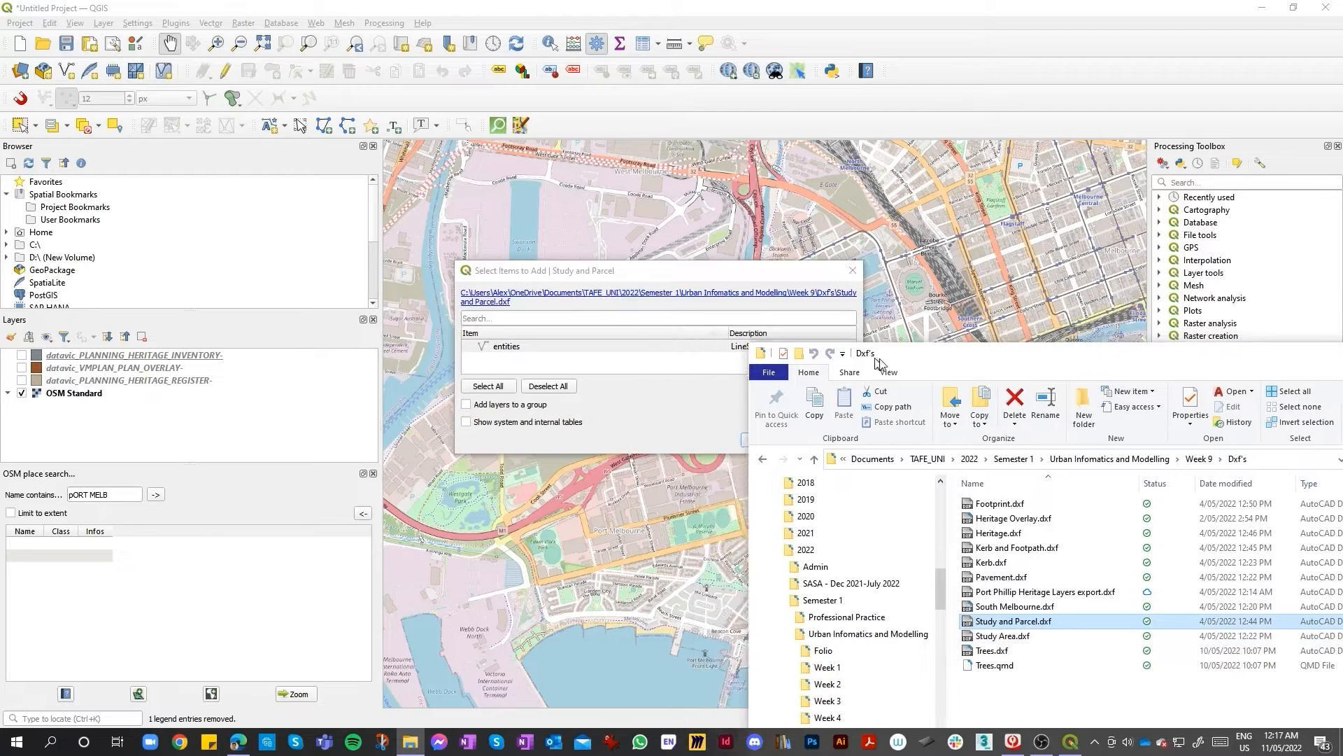
pyautogui.click(763, 347)
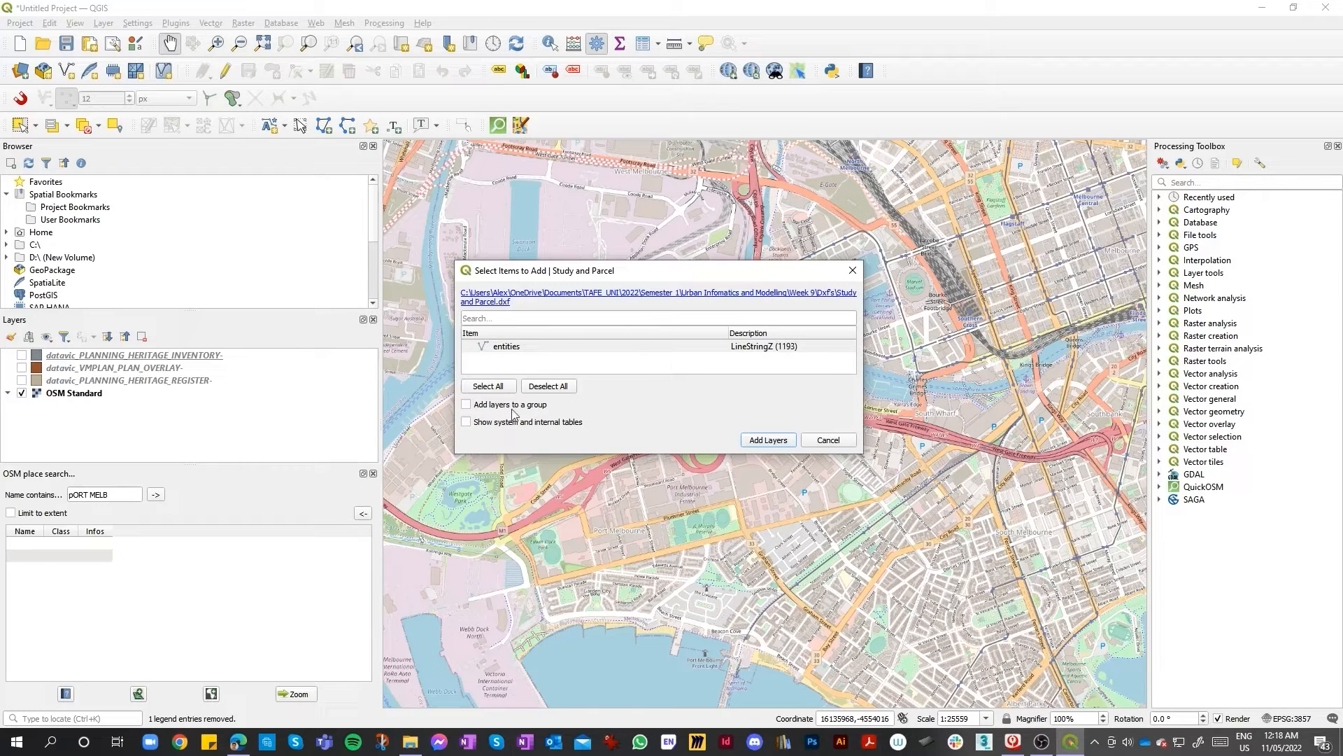
pyautogui.click(762, 440)
pyautogui.scroll(2, 893, 512)
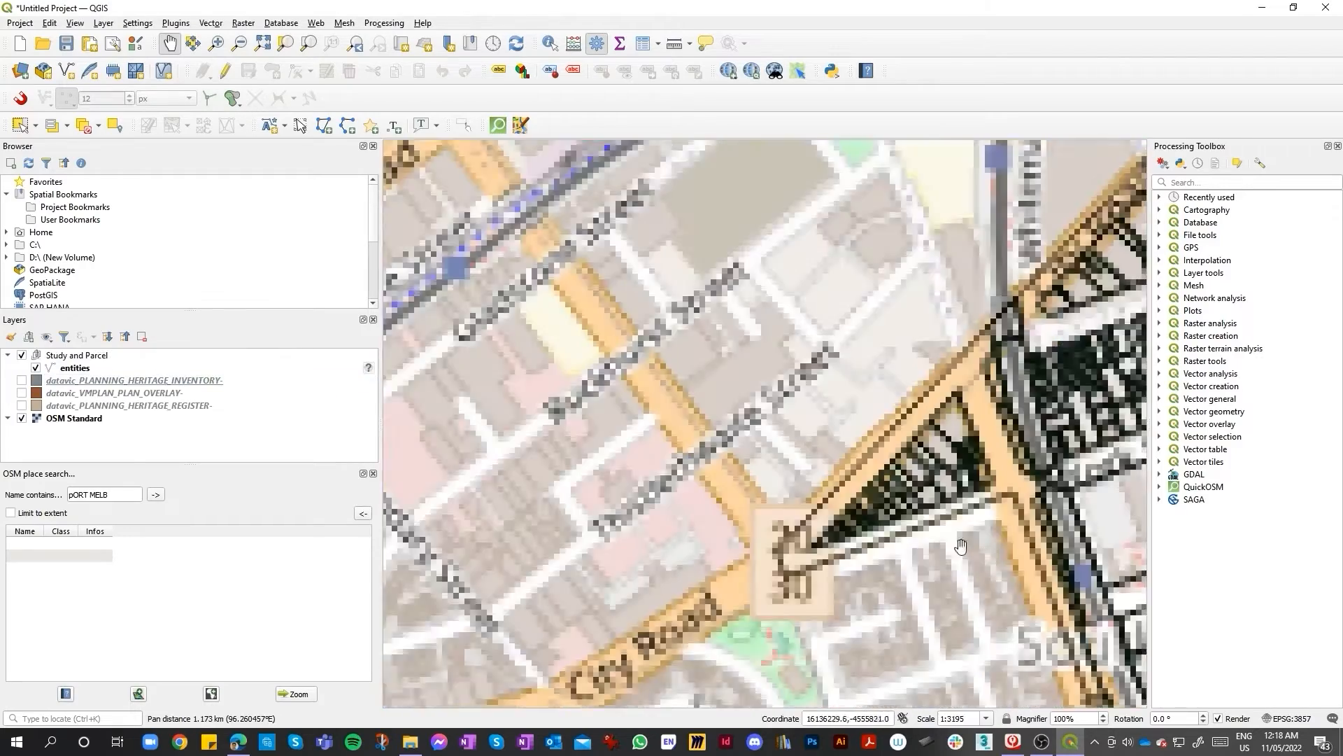
pyautogui.moveTo(893, 512); pyautogui.dragTo(514, 450)
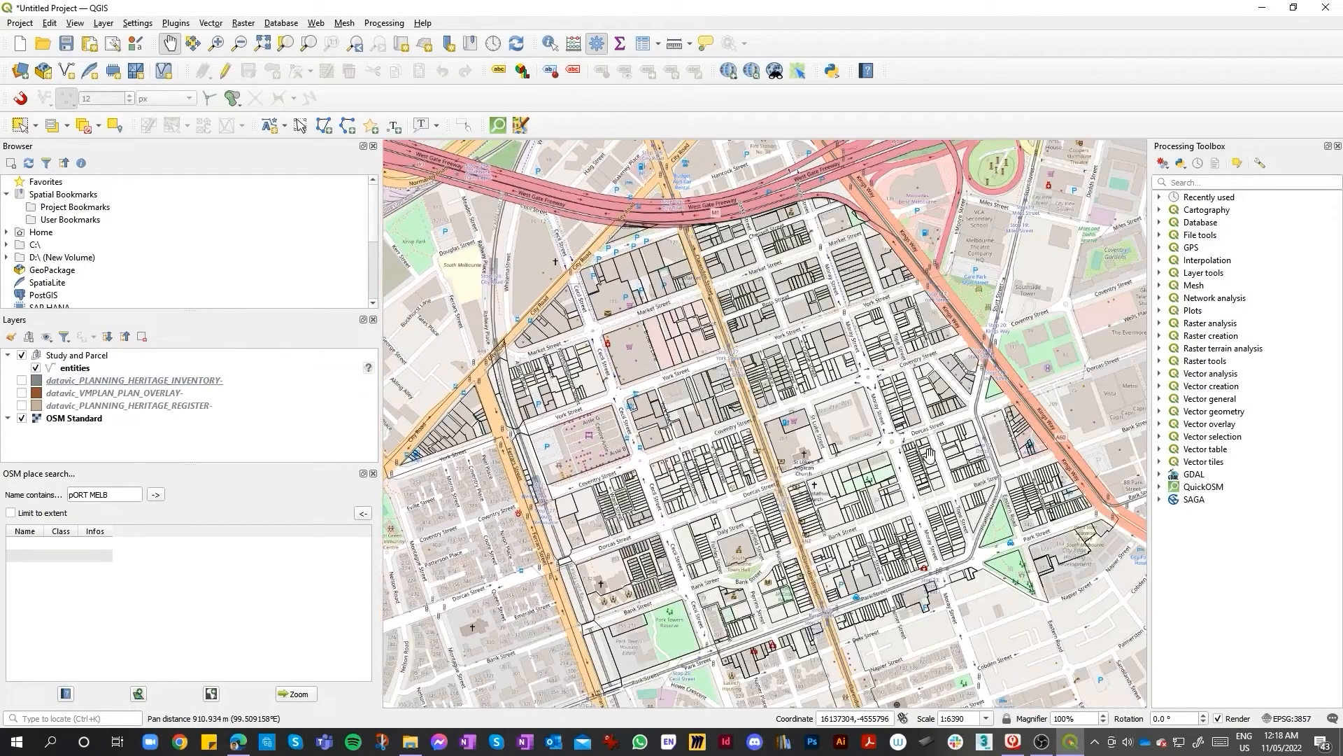
pyautogui.scroll(-1, 825, 462)
pyautogui.scroll(1, 899, 473)
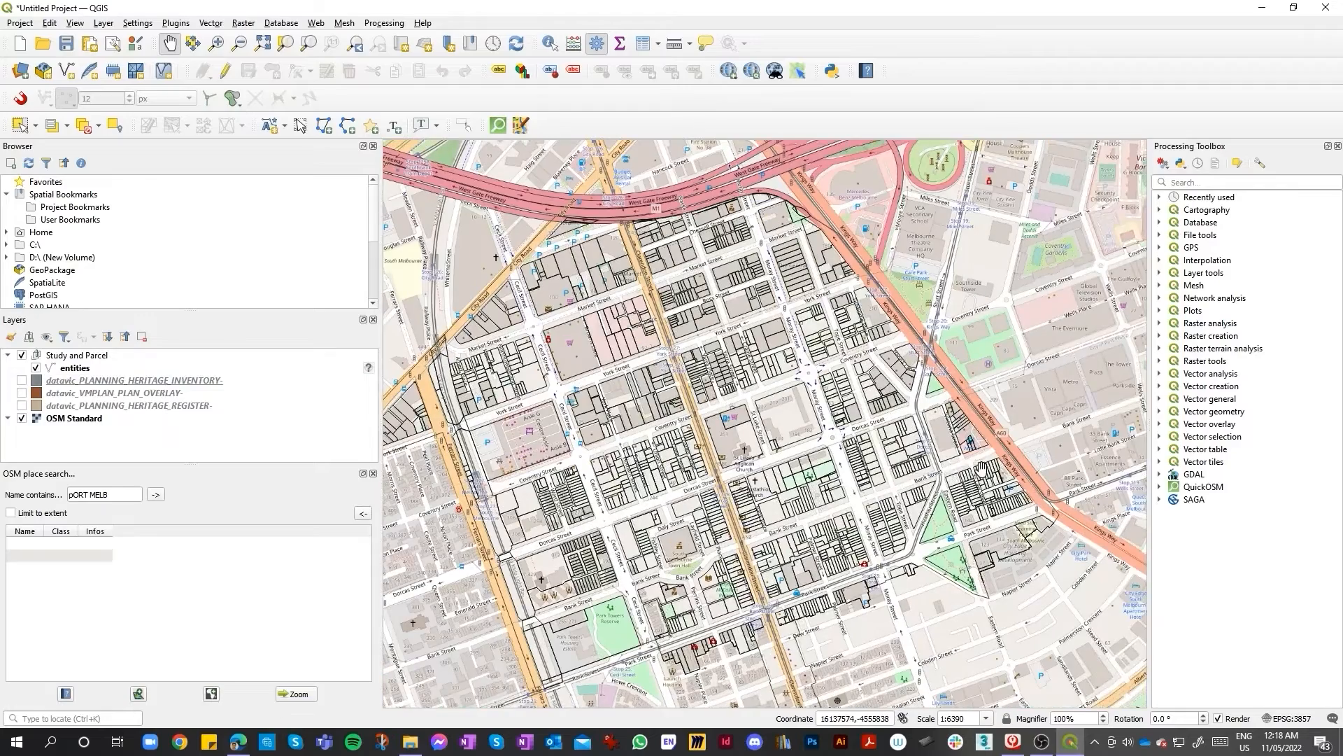
pyautogui.scroll(-1, 899, 474)
pyautogui.scroll(1, 838, 389)
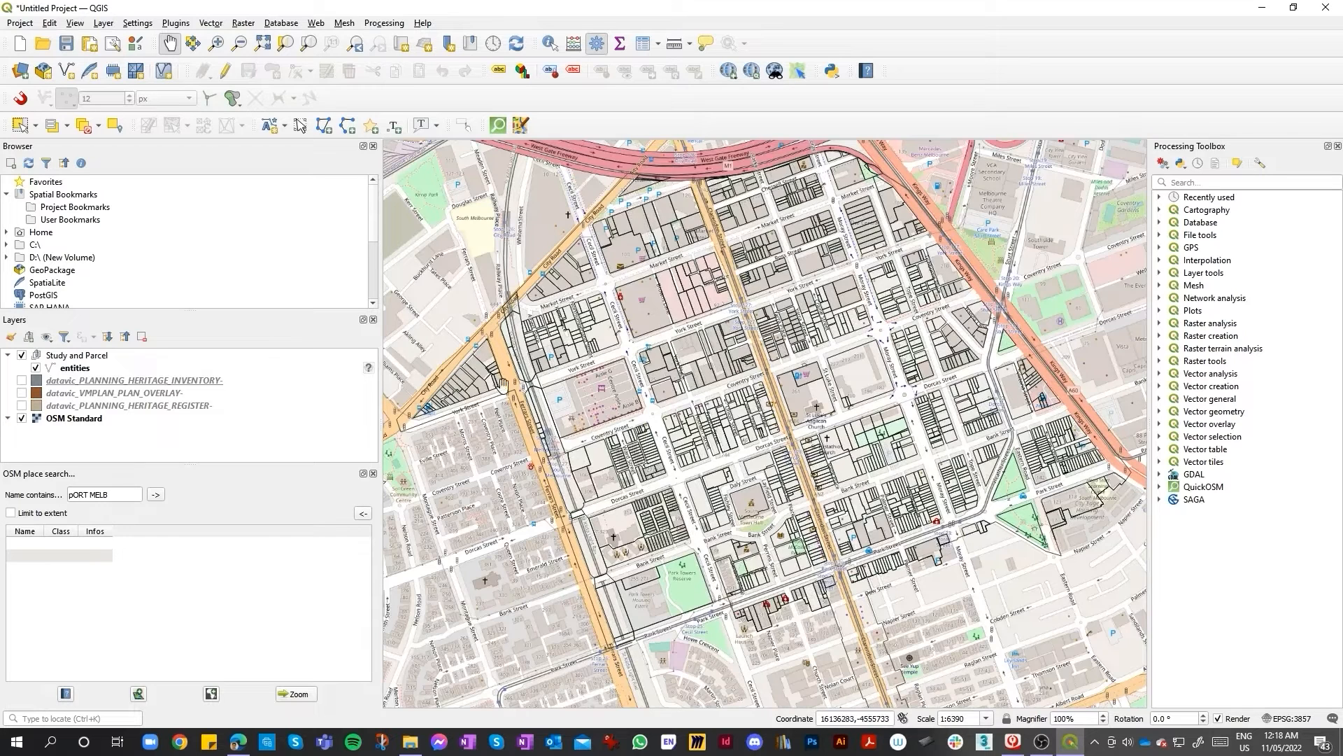
# Step: Add the entities layer of Kerb.dxf to the map as a group and inspect it around York Street and Cecil Street
pyautogui.click(411, 743)
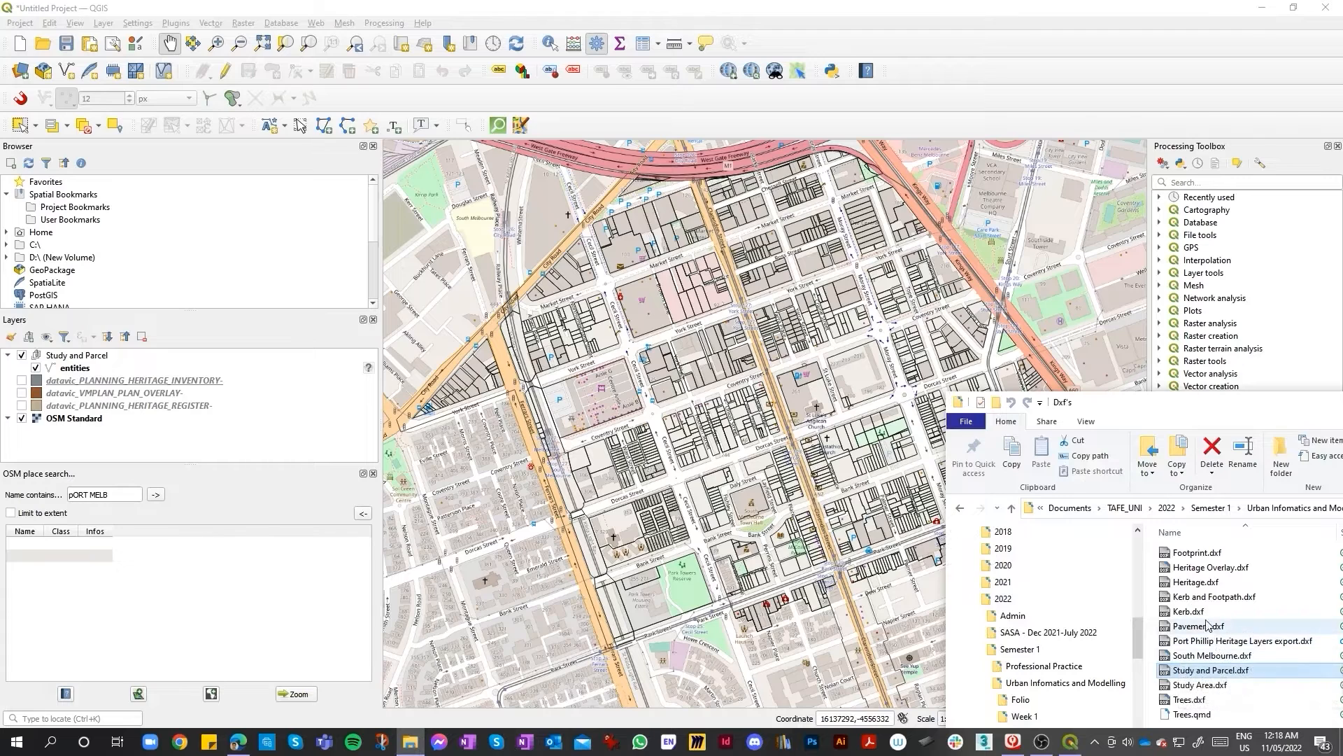
pyautogui.moveTo(1189, 612); pyautogui.dragTo(514, 559)
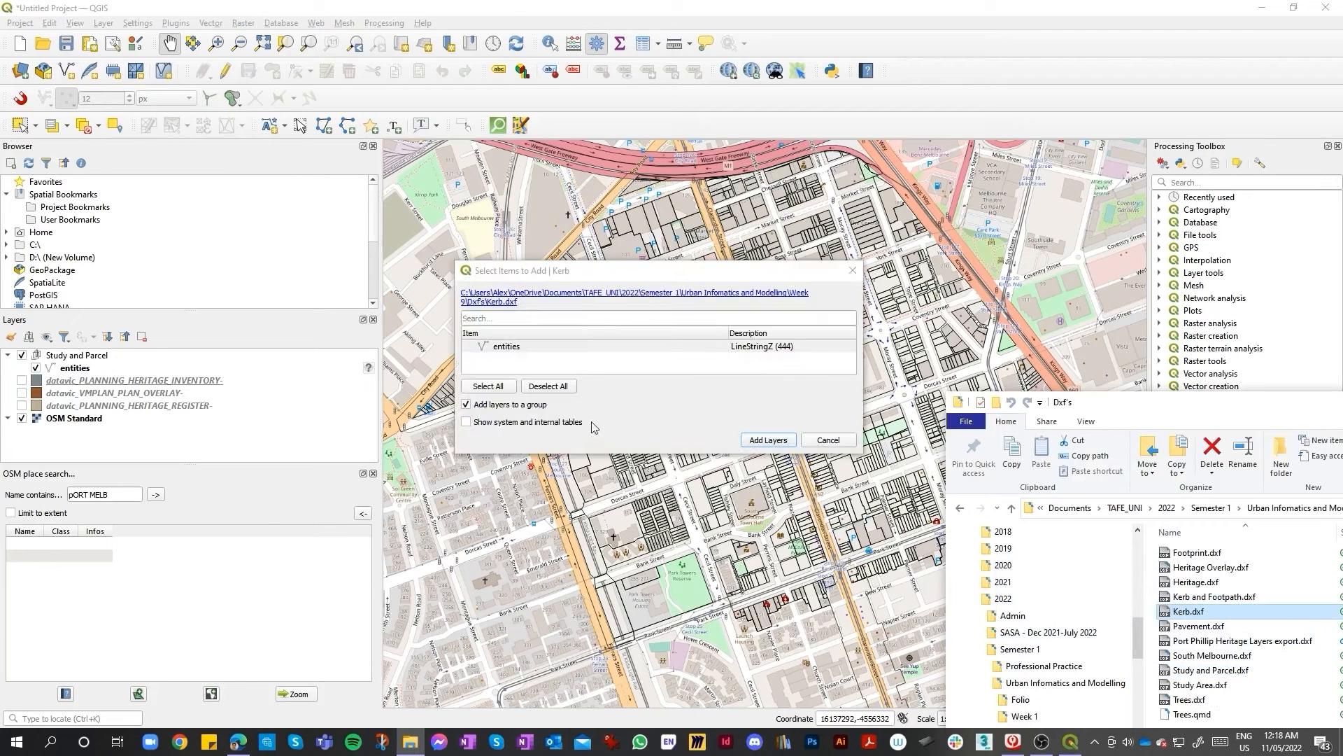
pyautogui.click(499, 389)
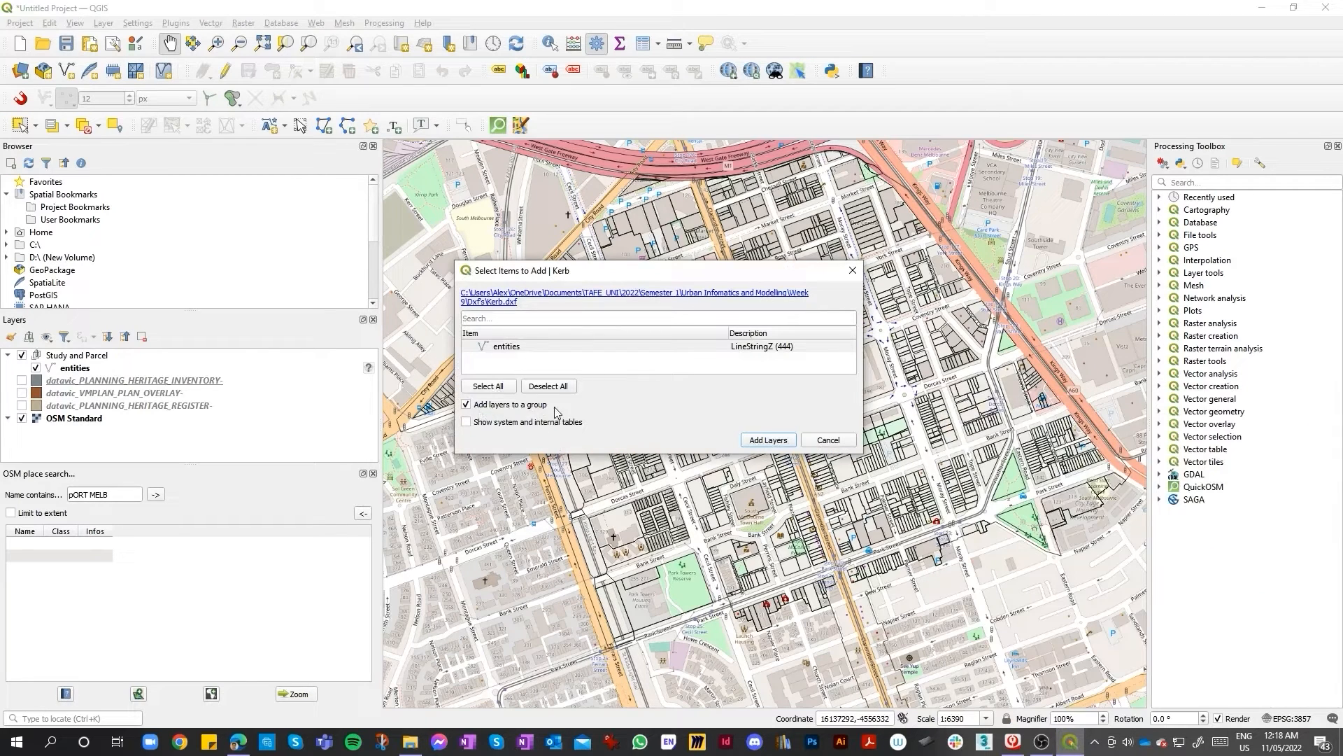
pyautogui.click(782, 438)
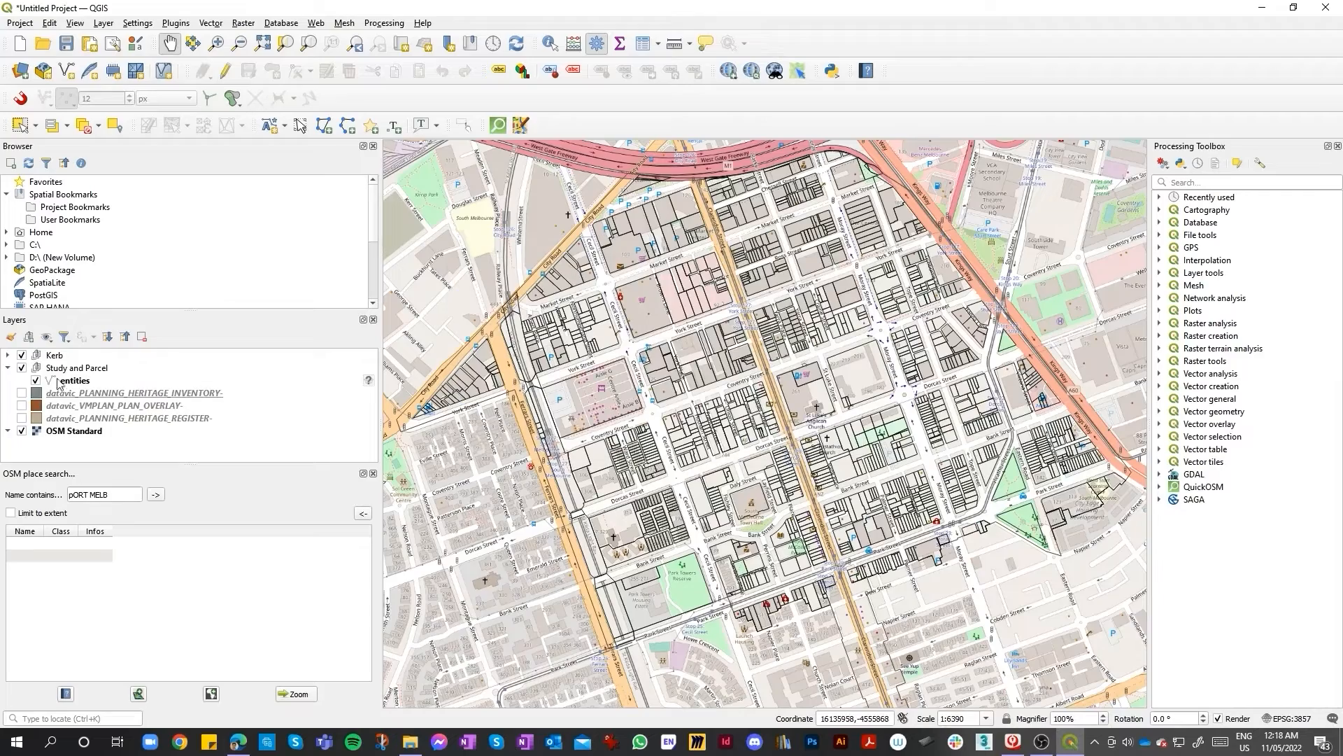
pyautogui.scroll(2, 641, 365)
pyautogui.scroll(-2, 776, 413)
pyautogui.scroll(3, 791, 406)
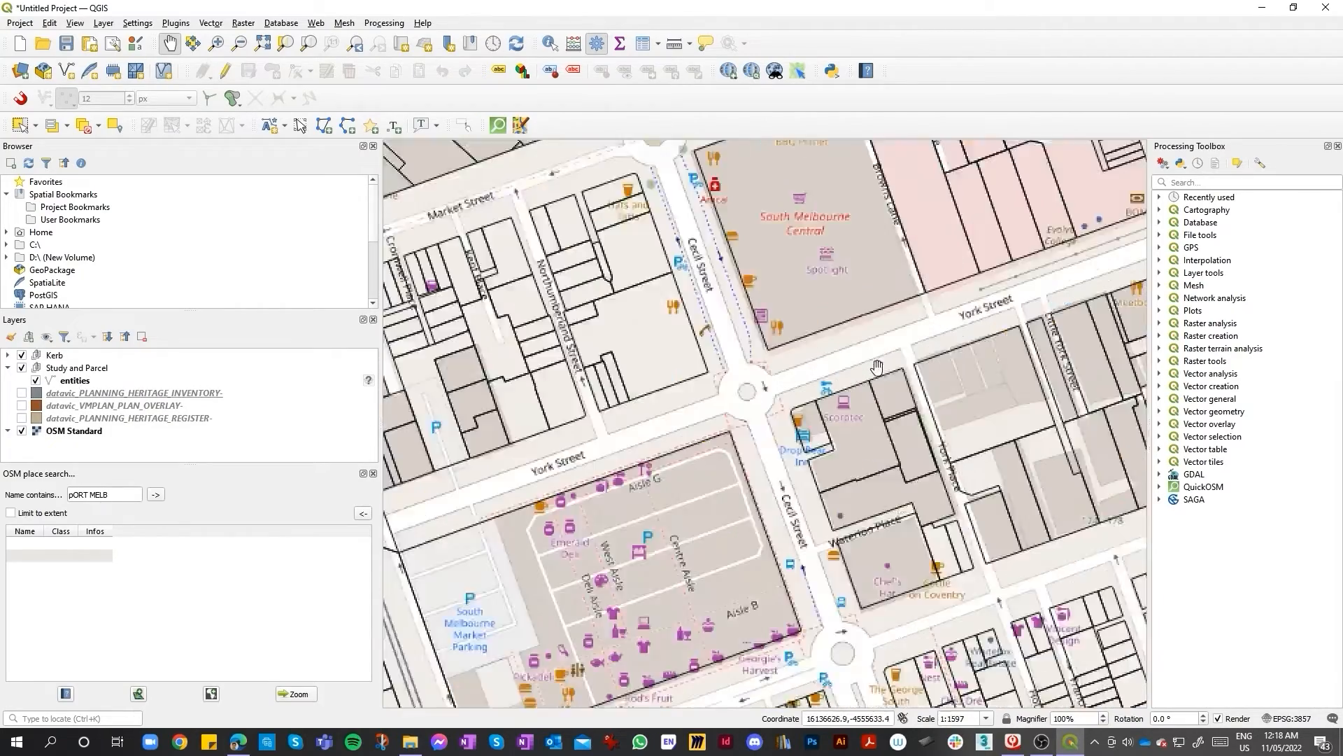
# Step: Add the entities layer of Trees.dxf from the Dxf's folder to the map as a group
pyautogui.click(409, 741)
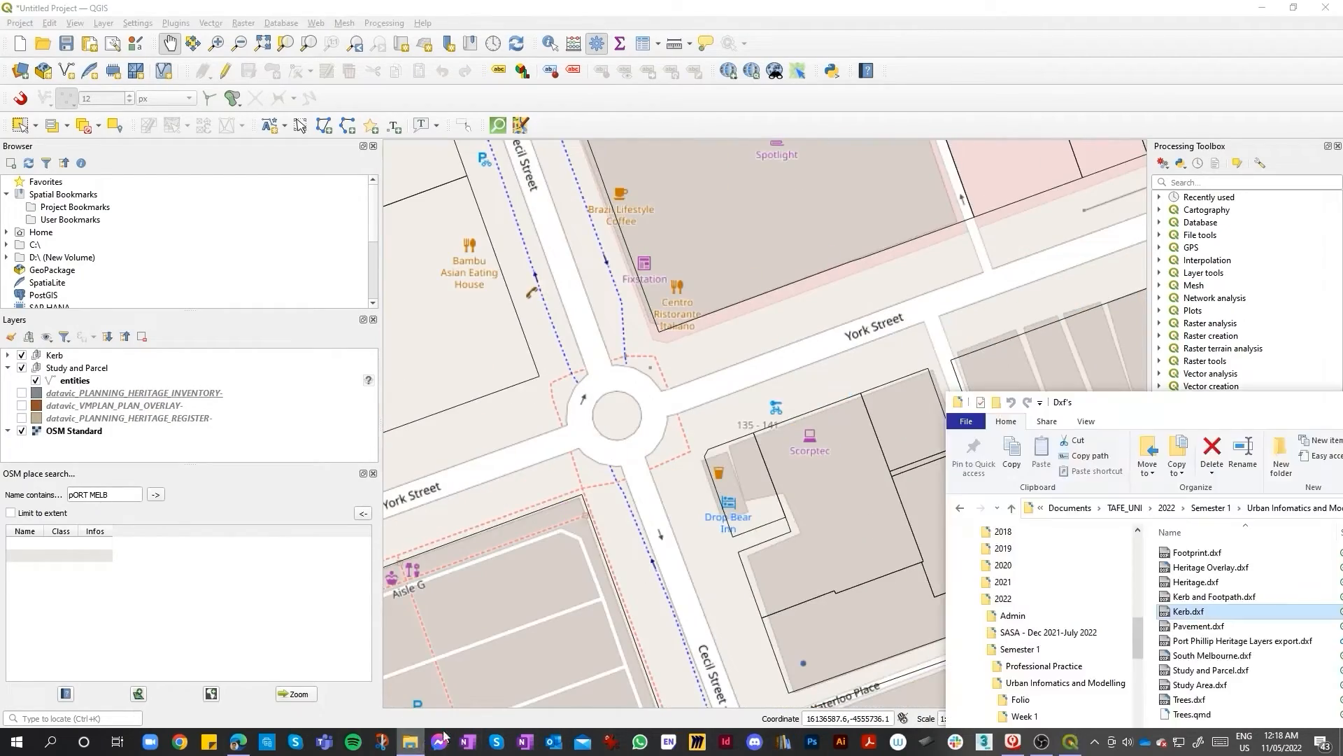
pyautogui.scroll(-1, 649, 515)
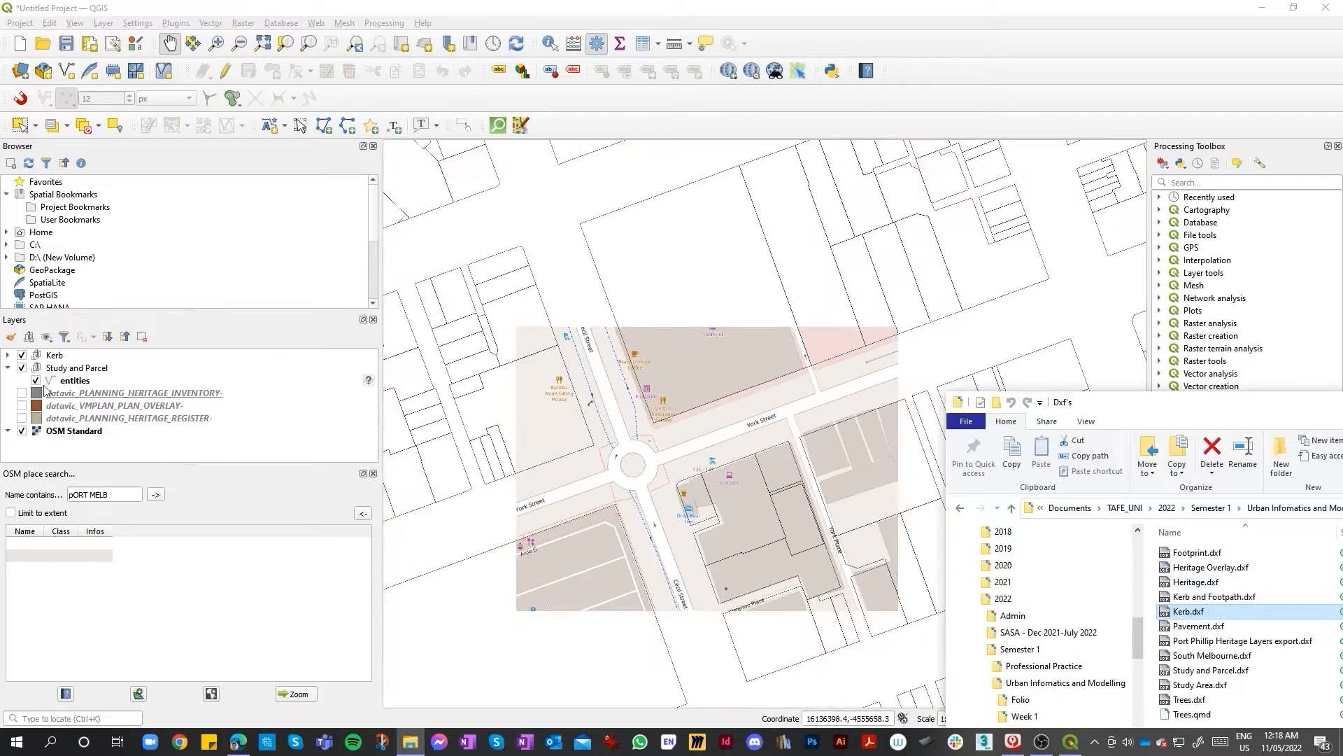
pyautogui.click(1204, 556)
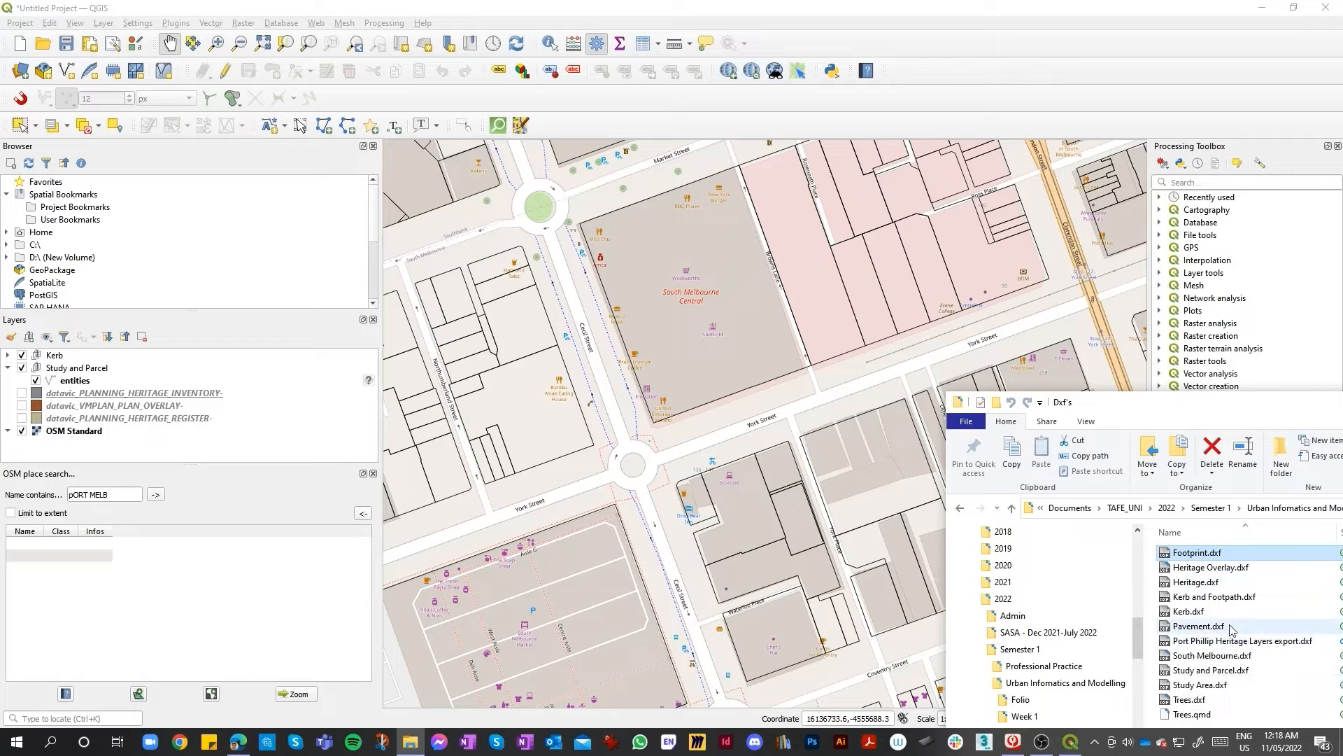
pyautogui.click(1195, 700)
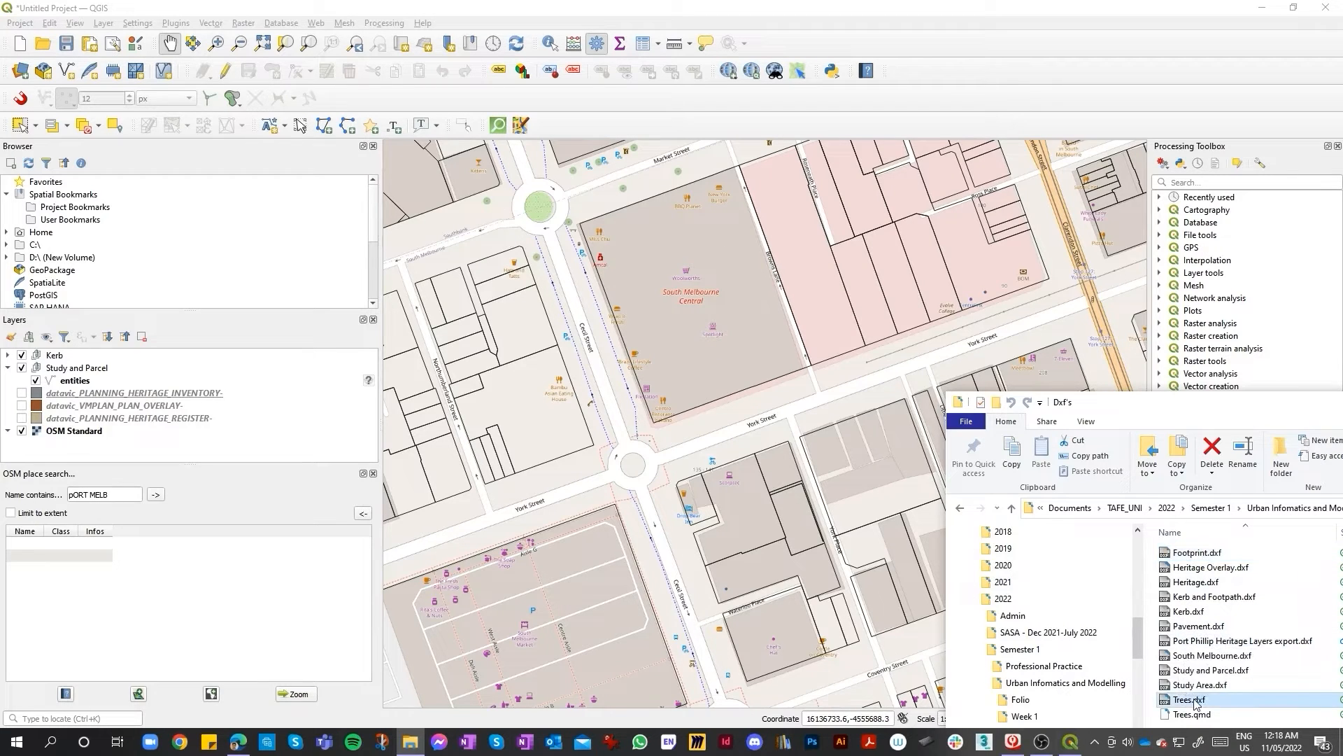
pyautogui.moveTo(1195, 700); pyautogui.dragTo(546, 482)
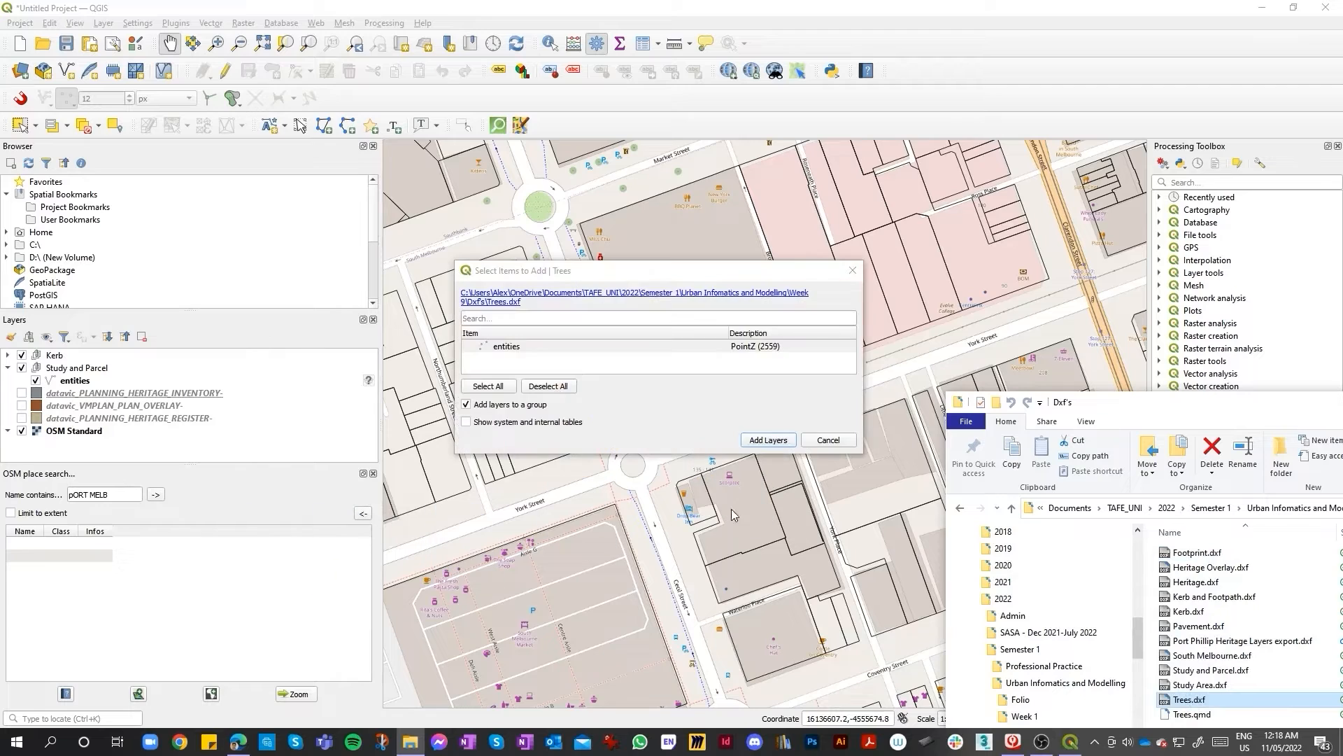
pyautogui.click(488, 387)
pyautogui.doubleClick(529, 348)
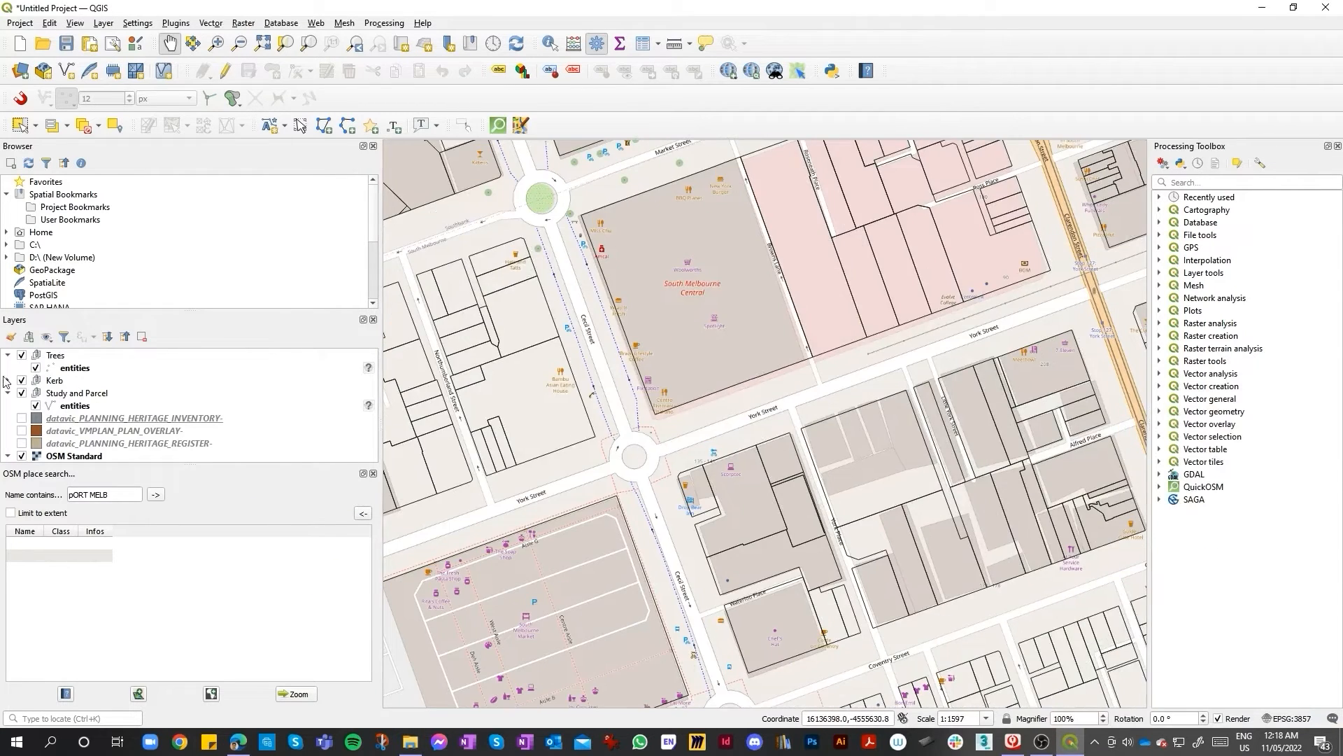
# Step: Toggle the Trees group's visibility to check its points, and remove the group from the project
pyautogui.click(28, 357)
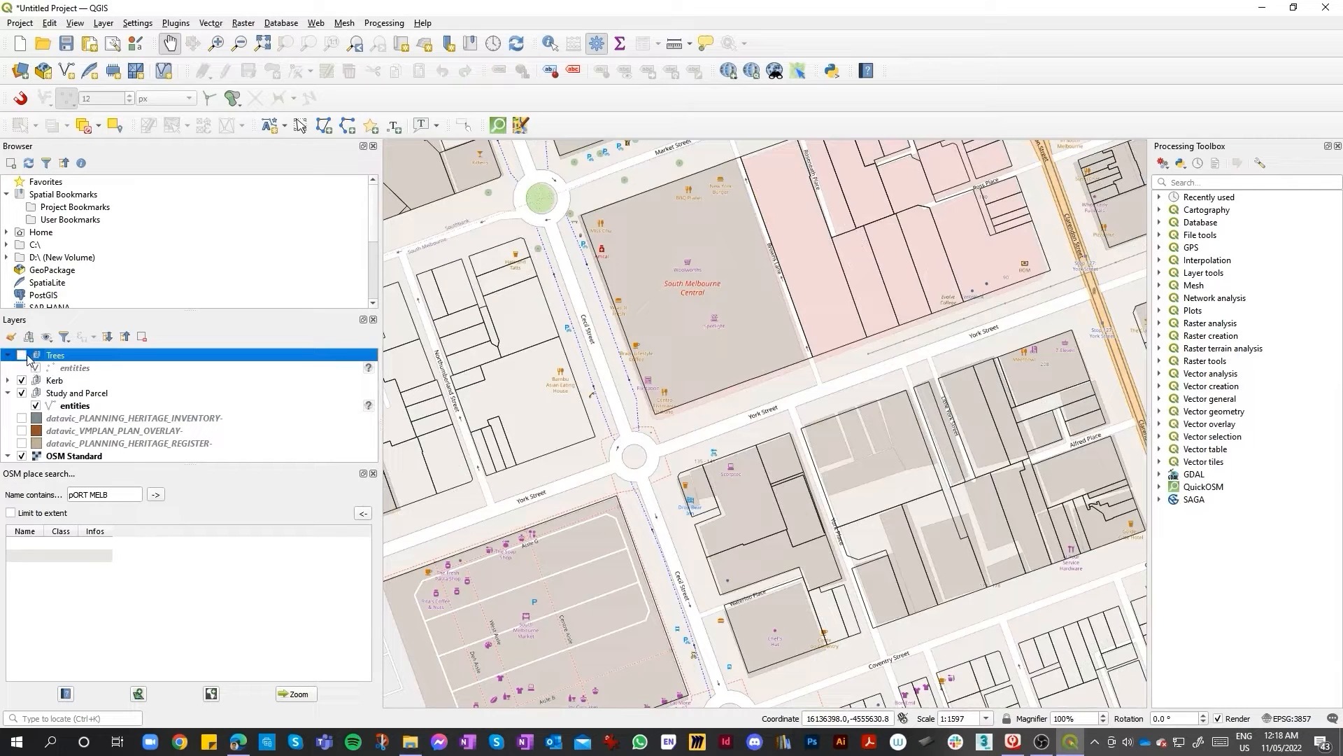
pyautogui.click(24, 358)
pyautogui.rightClick(70, 368)
pyautogui.rightClick(51, 354)
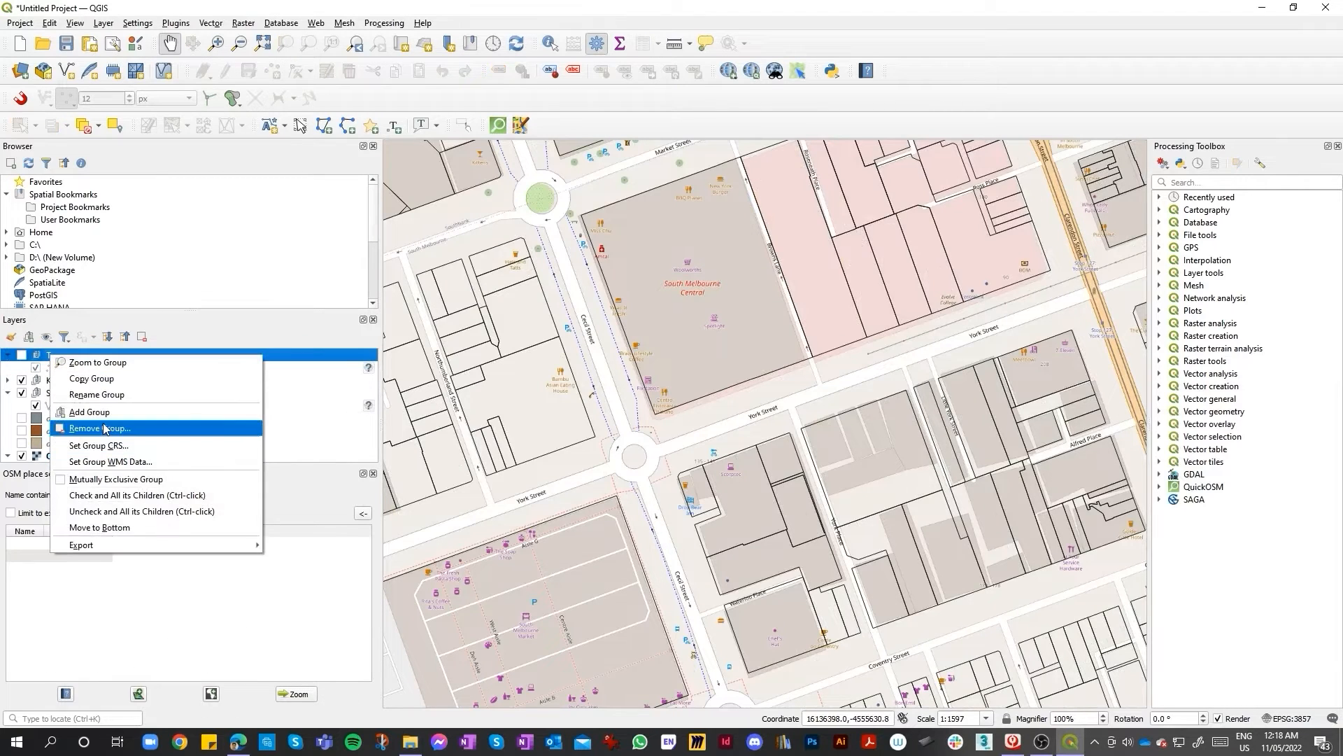
pyautogui.click(90, 420)
pyautogui.click(633, 384)
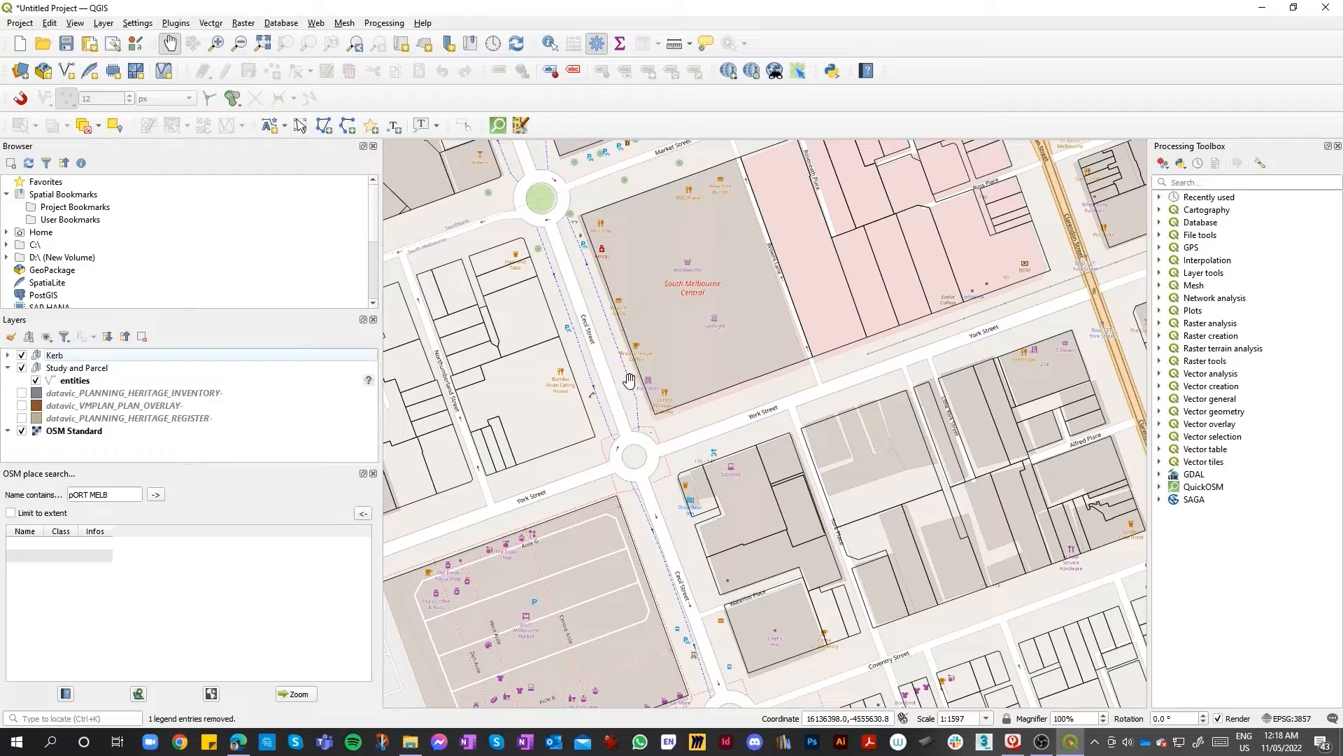
# Step: Remove the Kerb group from the project
pyautogui.rightClick(75, 355)
pyautogui.click(124, 425)
pyautogui.click(650, 390)
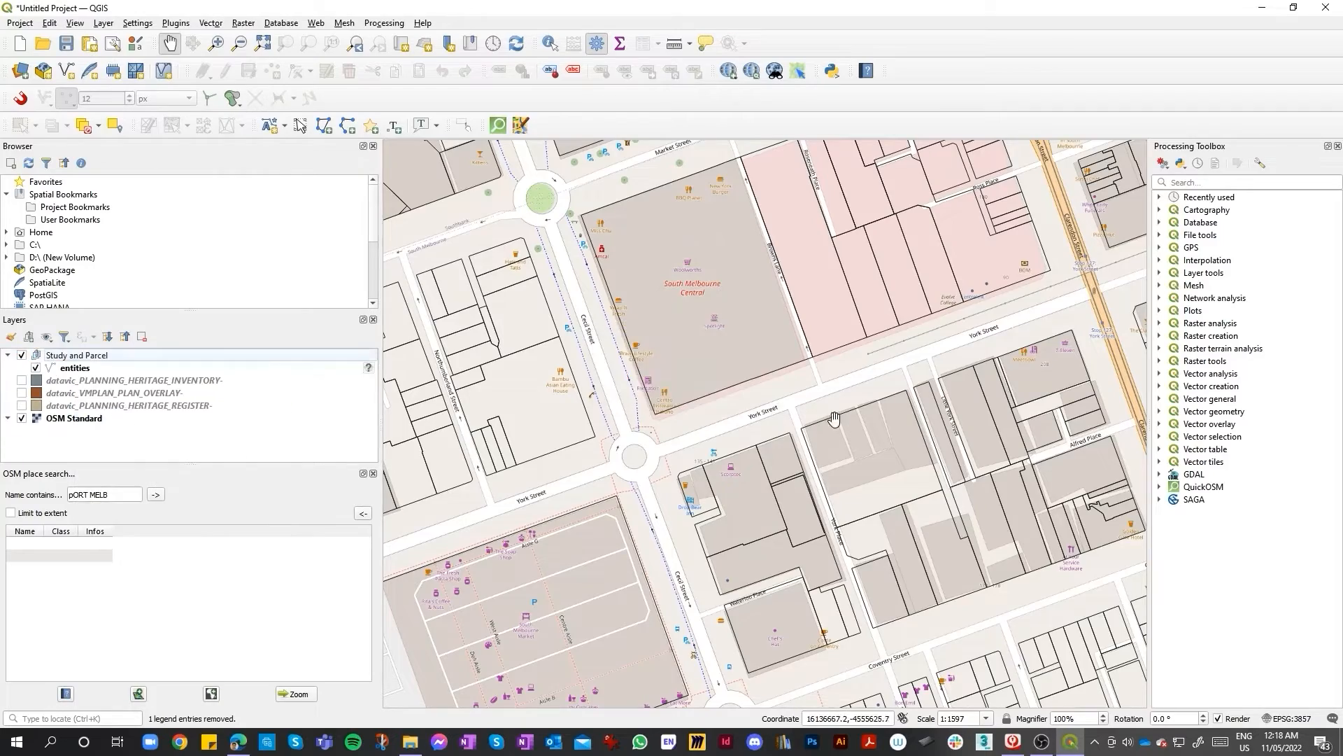
# Step: Make the PLANNING_HERITAGE_INVENTORY, VMPLAN_PLAN_OVERLAY and PLANNING_HERITAGE_REGISTER layers visible over the South Melbourne parcels
pyautogui.scroll(-3, 756, 439)
pyautogui.scroll(3, 757, 440)
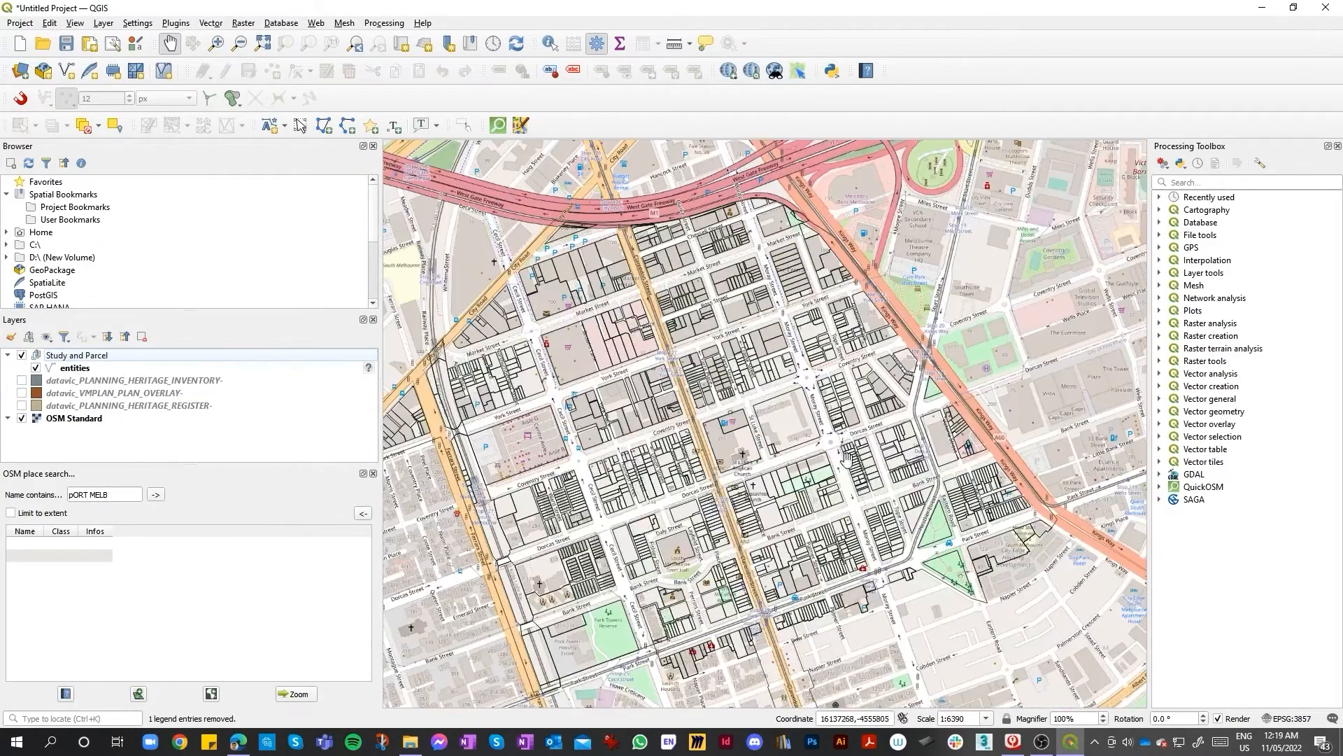
pyautogui.scroll(-2, 561, 454)
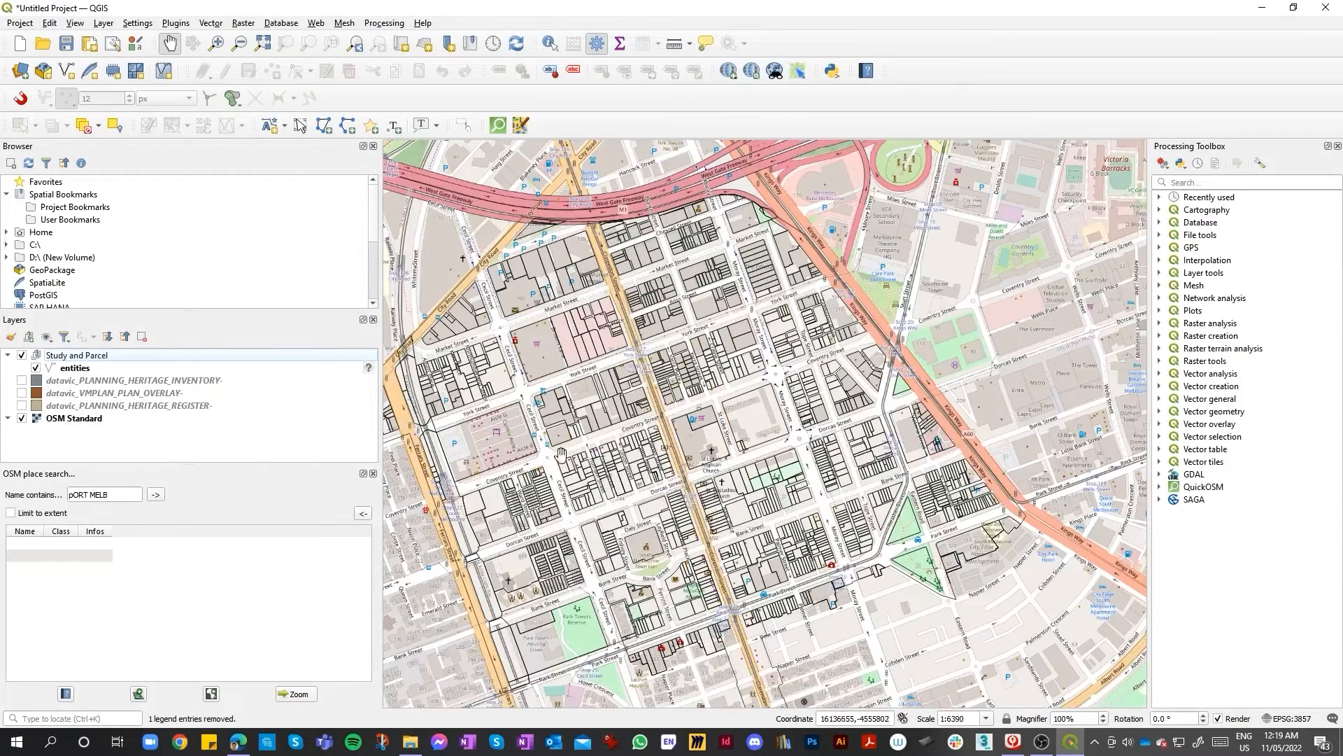
pyautogui.click(22, 380)
pyautogui.click(22, 393)
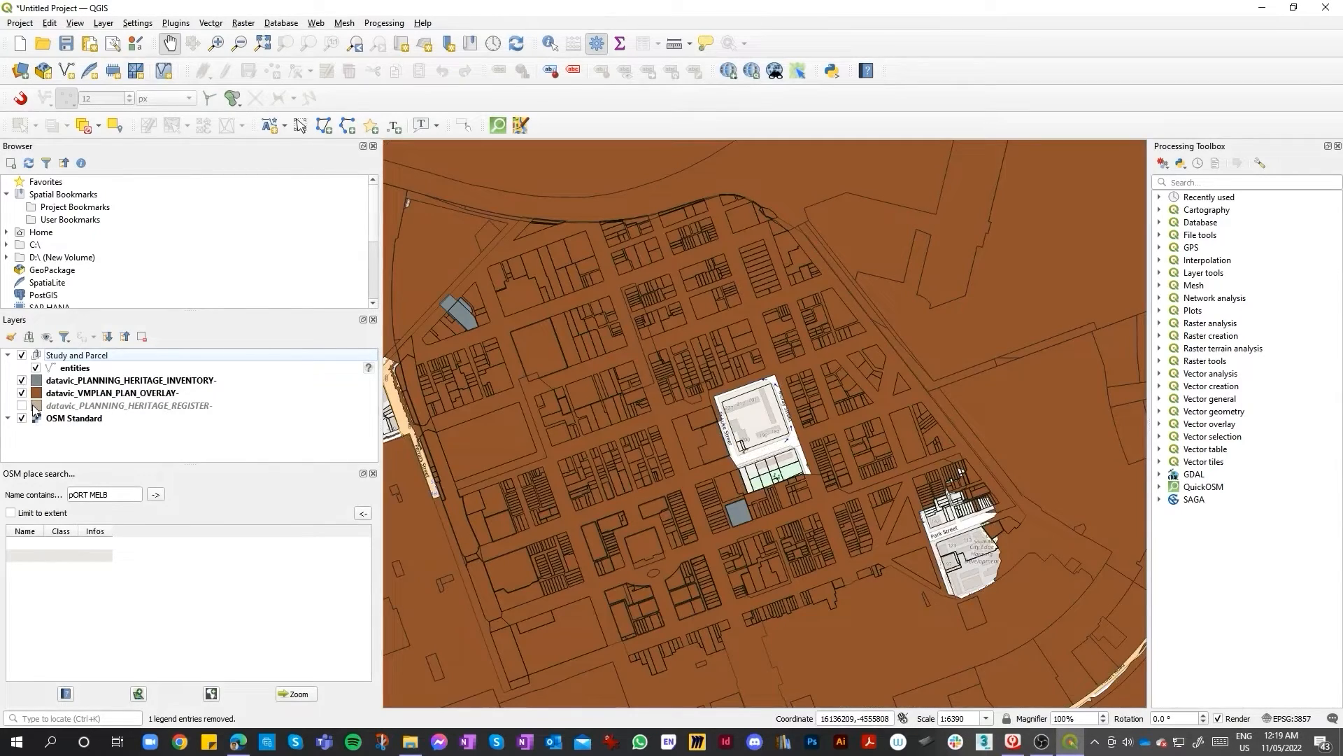
pyautogui.click(22, 405)
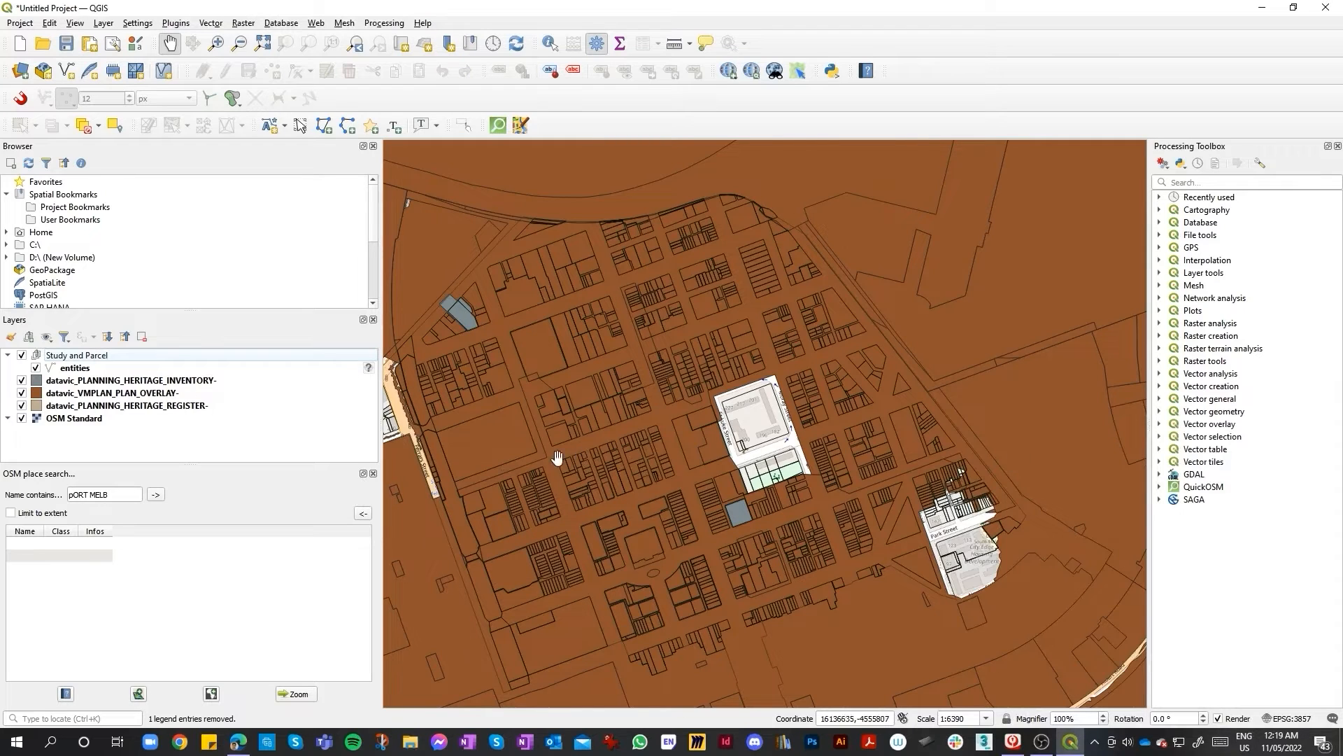
# Step: Examine how the heritage inventory and plan overlay polygons cover the parcels across South Melbourne
pyautogui.moveTo(557, 459); pyautogui.dragTo(551, 464)
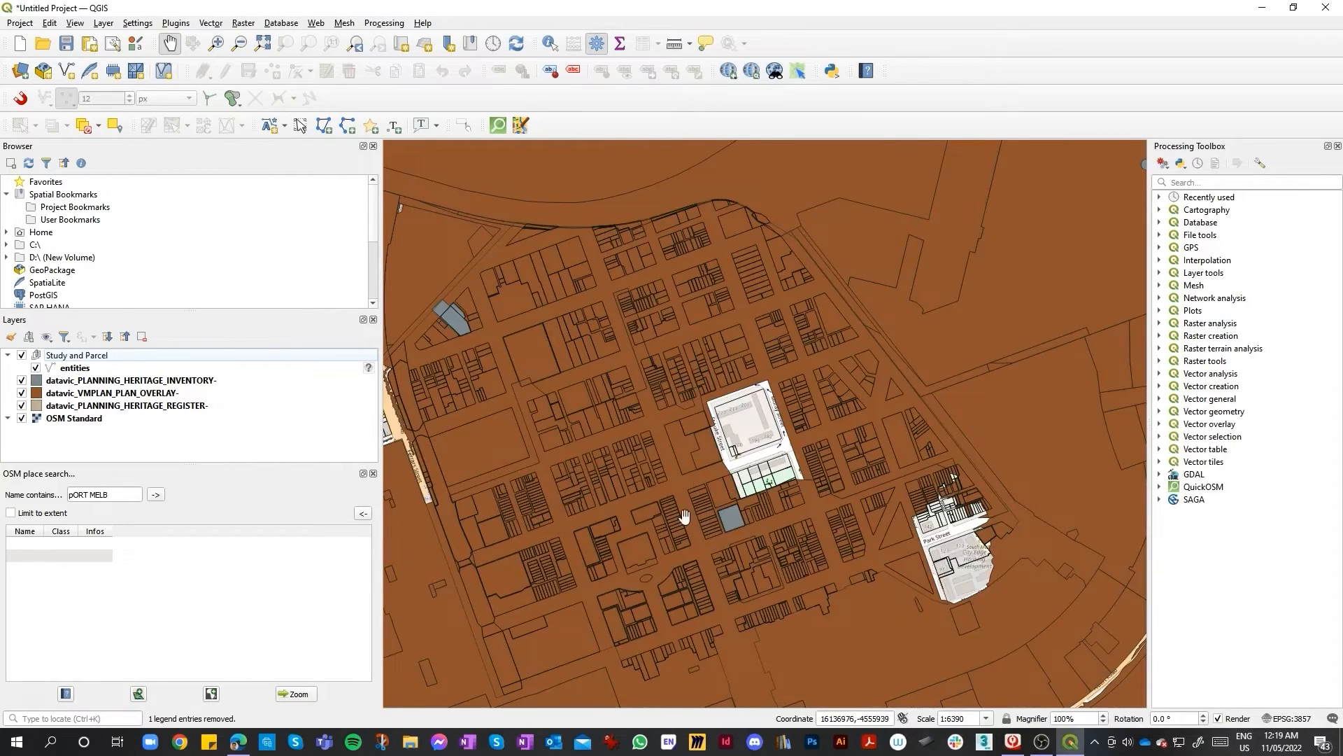
pyautogui.scroll(1, 647, 504)
pyautogui.scroll(-1, 609, 490)
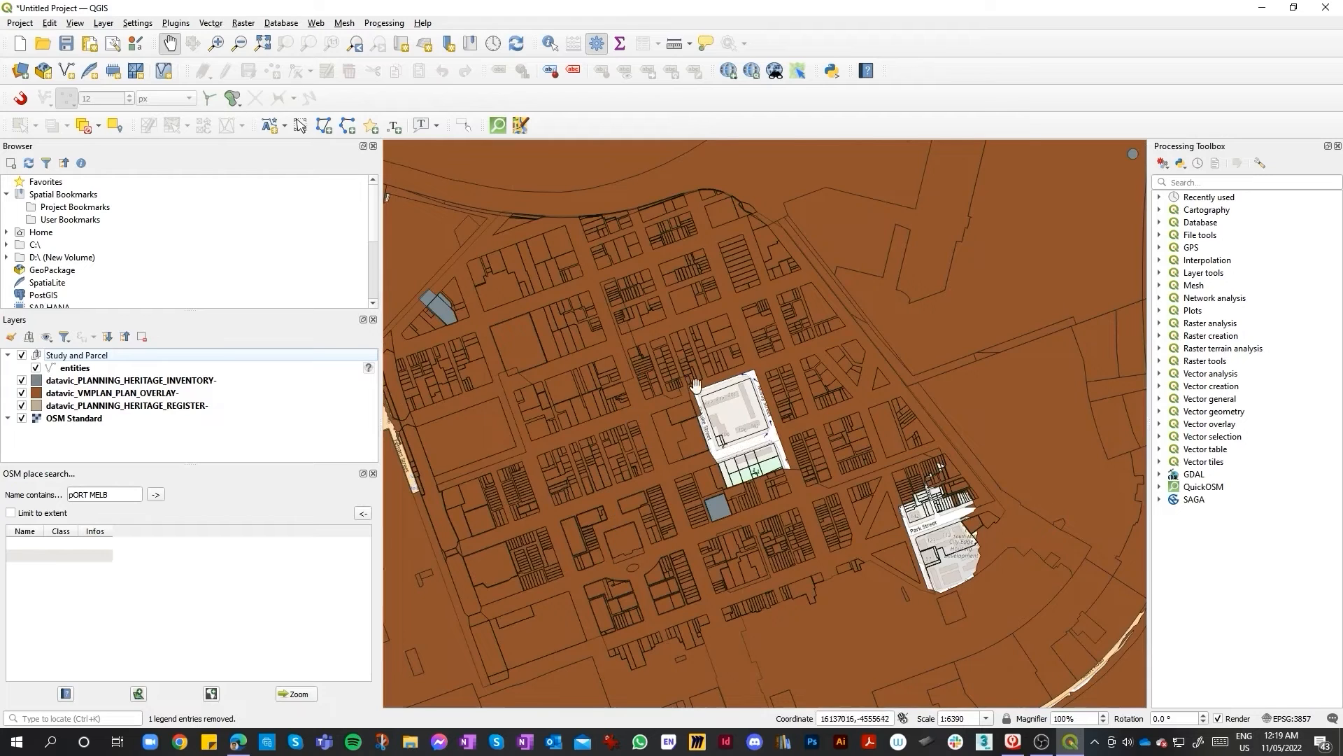
pyautogui.scroll(-1, 695, 386)
pyautogui.scroll(1, 692, 389)
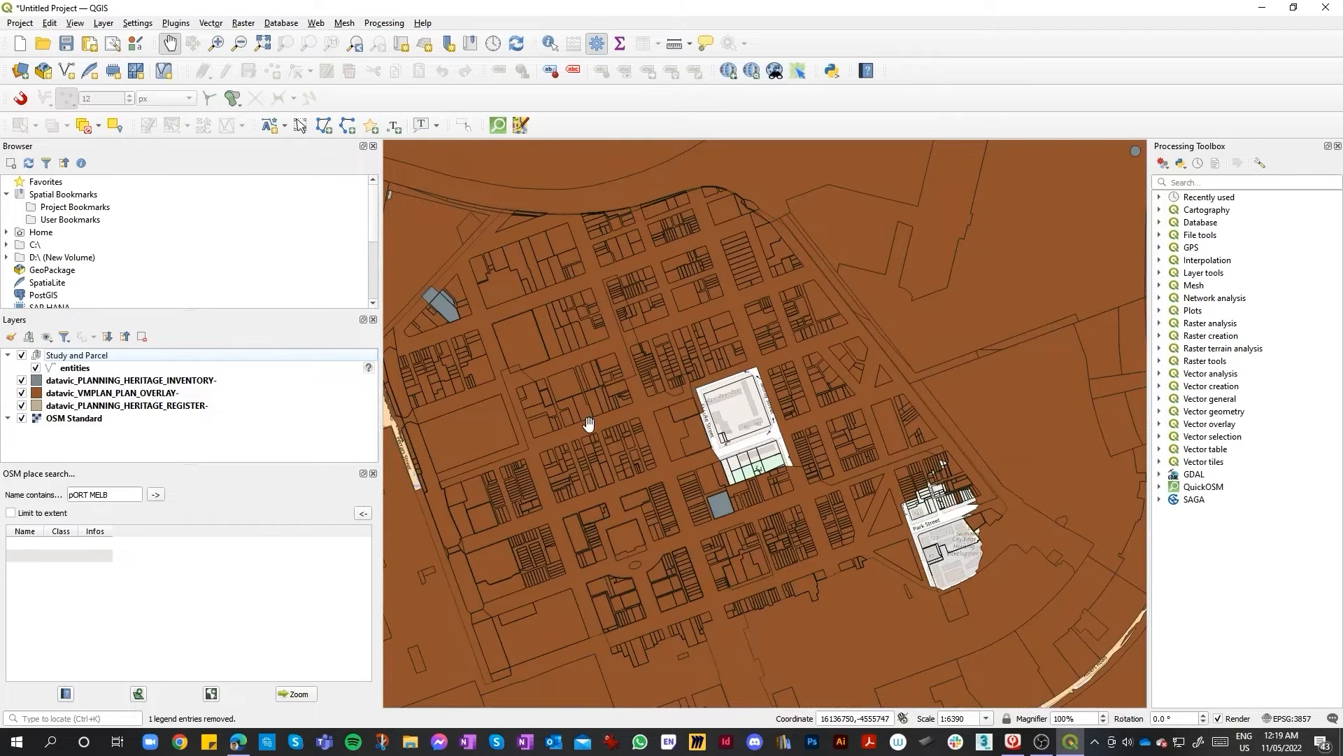
pyautogui.scroll(1, 602, 476)
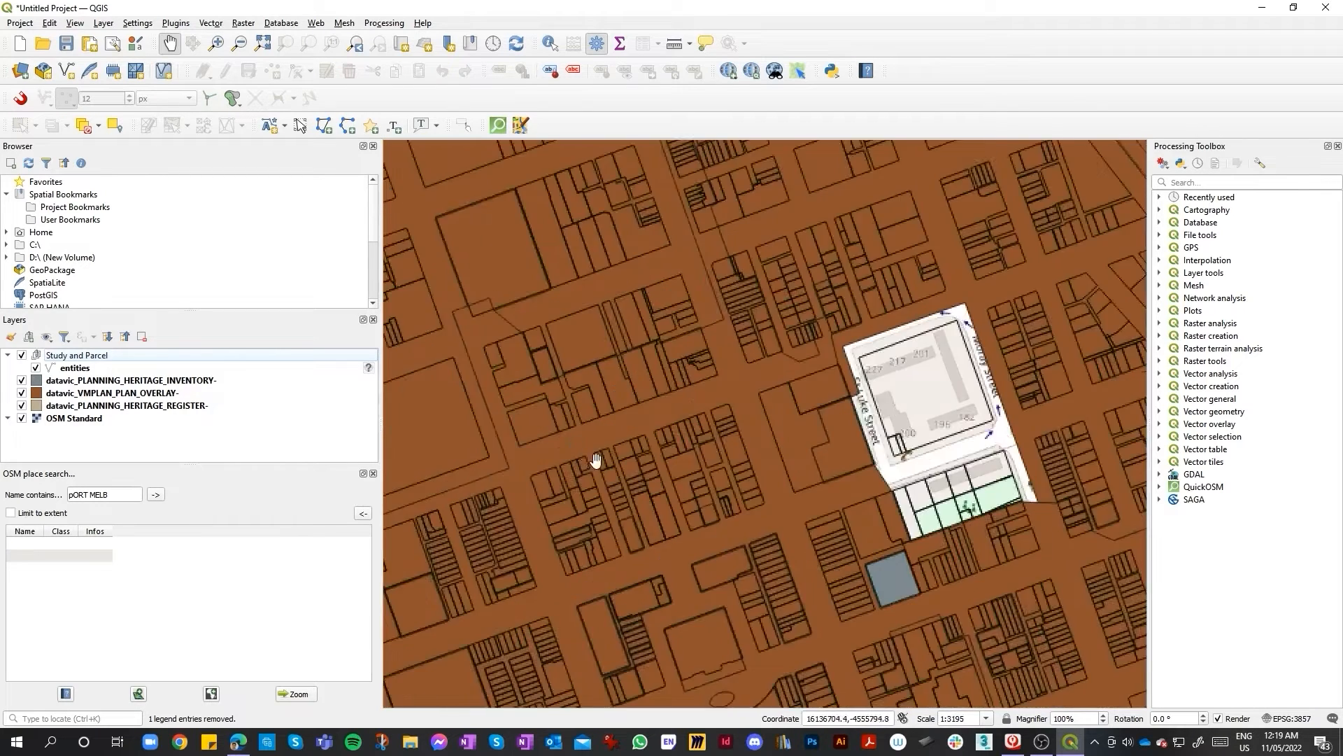
pyautogui.scroll(-1, 724, 526)
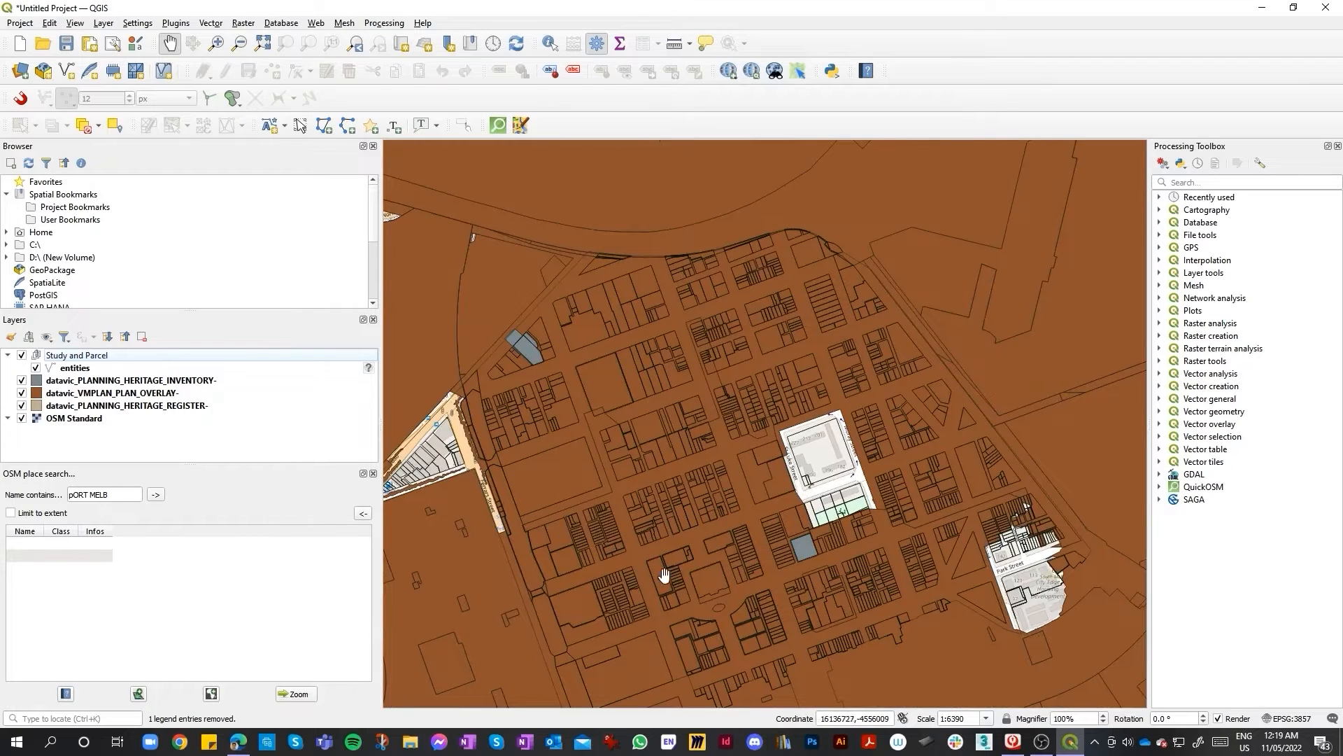
pyautogui.scroll(1, 762, 550)
pyautogui.click(87, 382)
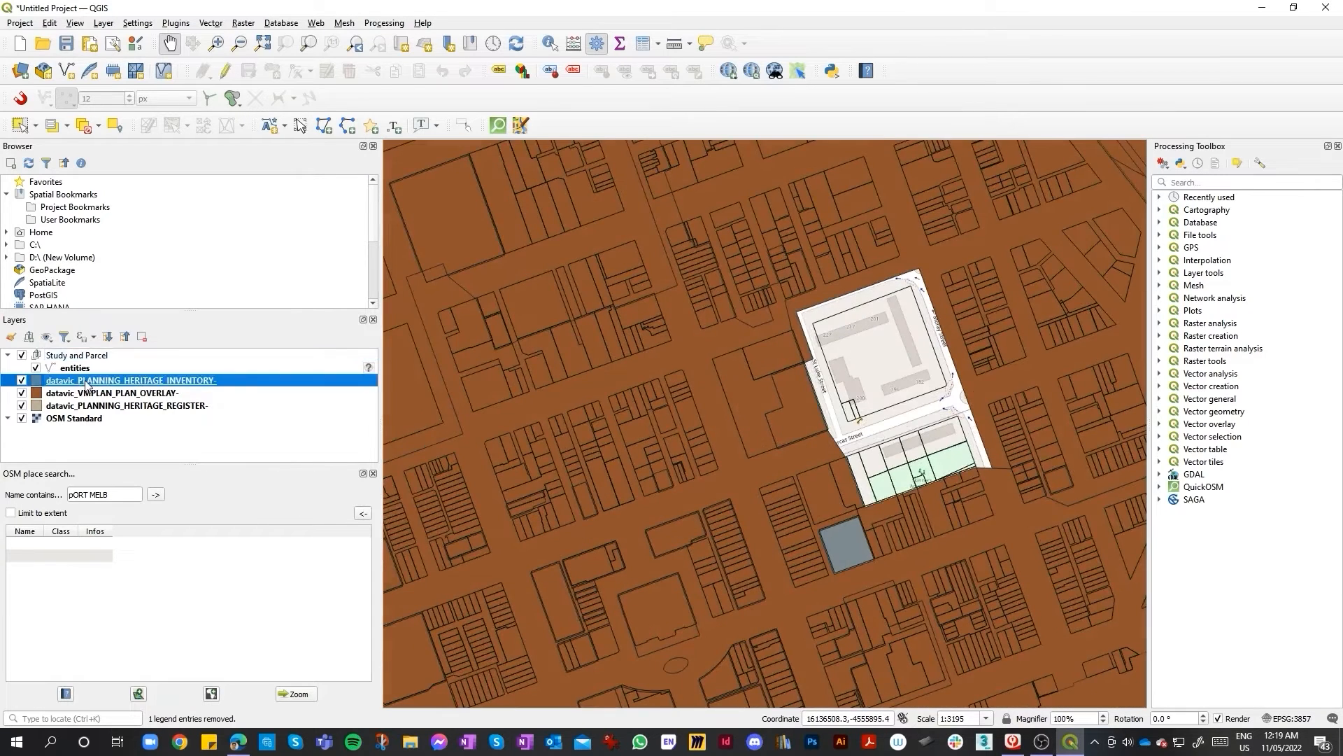
pyautogui.click(169, 408)
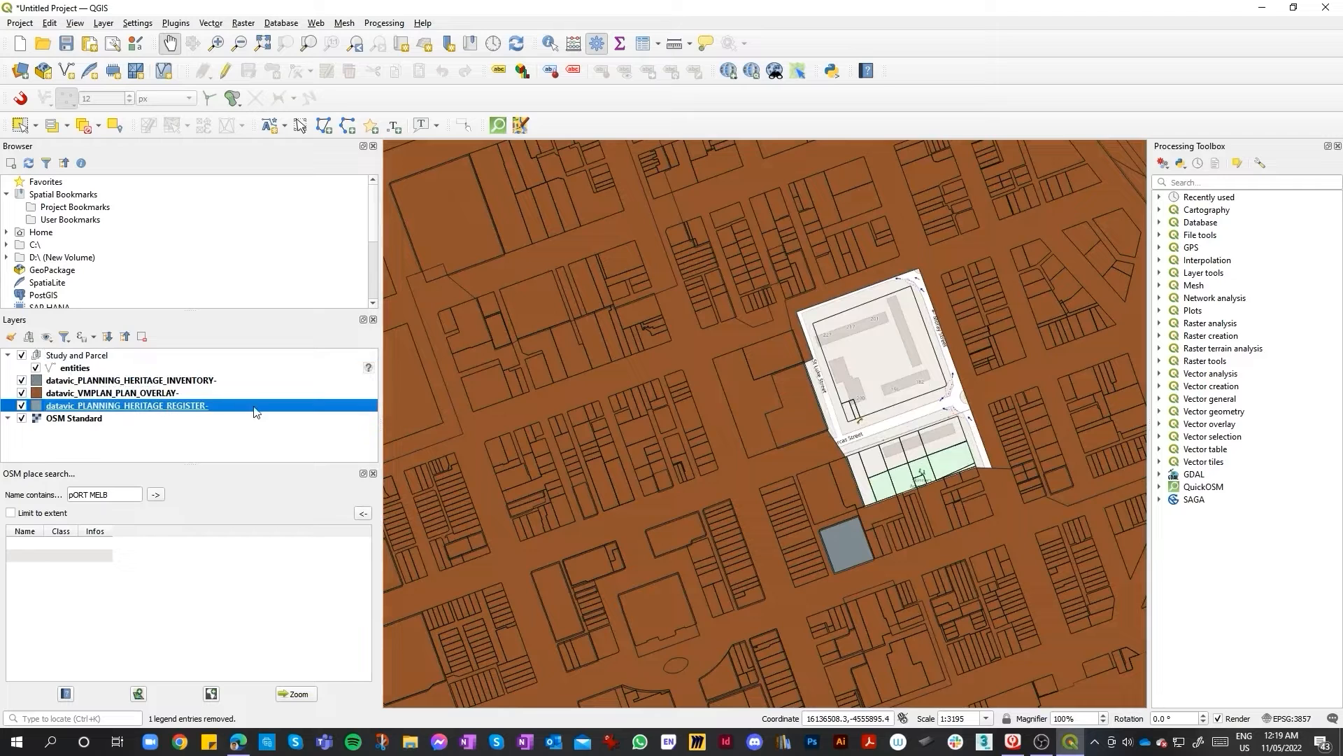
pyautogui.rightClick(196, 413)
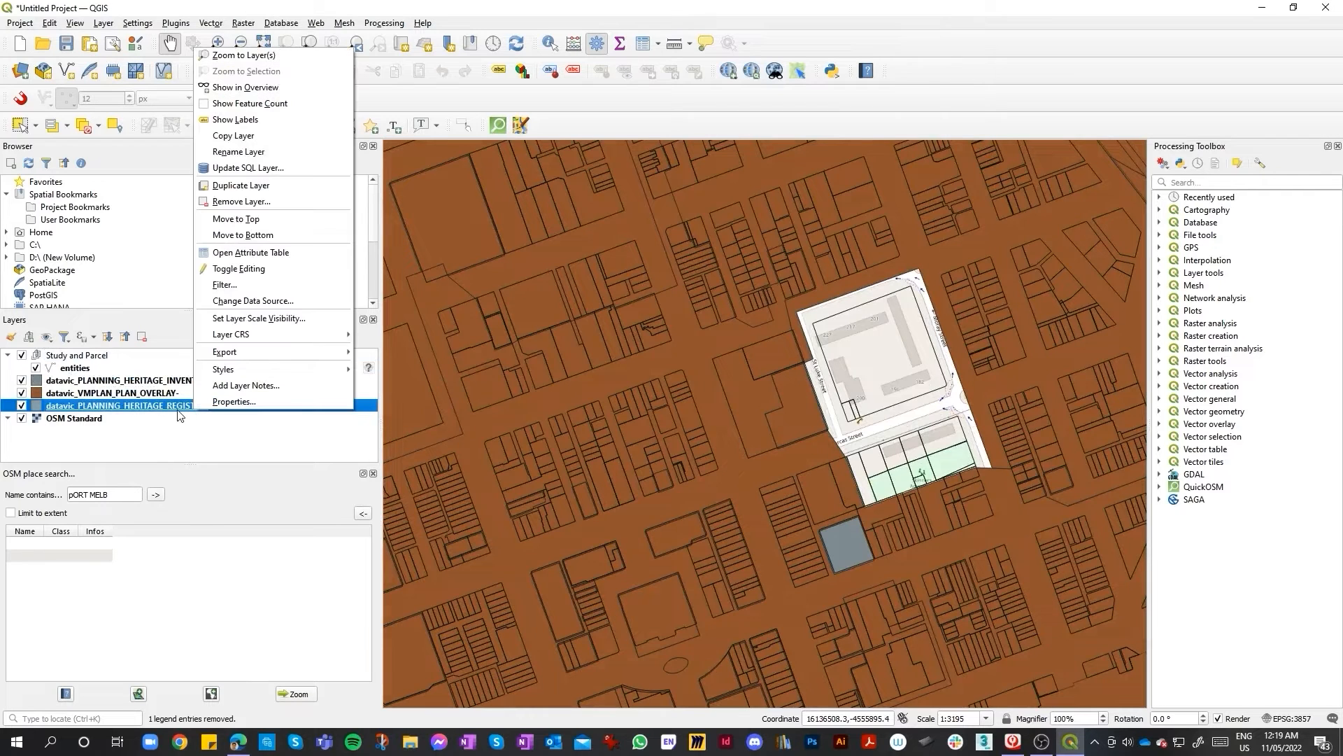
pyautogui.click(174, 434)
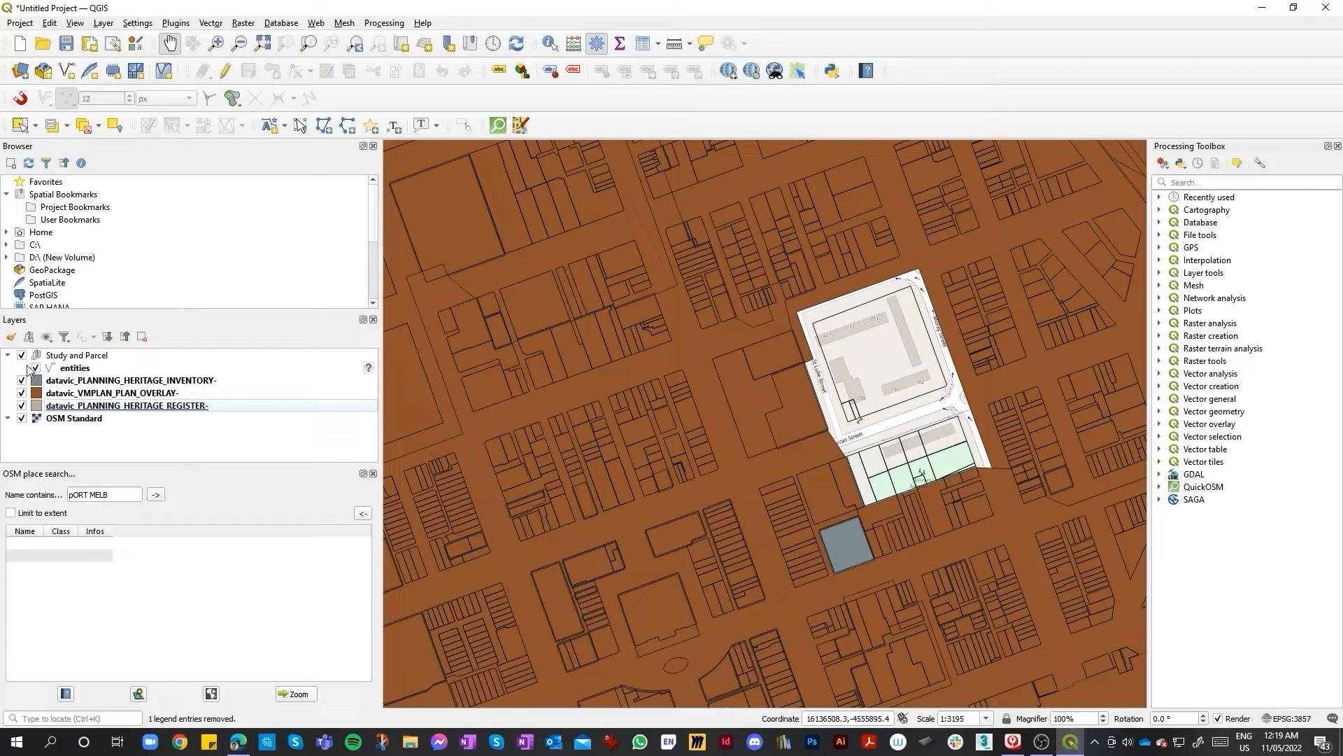
pyautogui.doubleClick(40, 382)
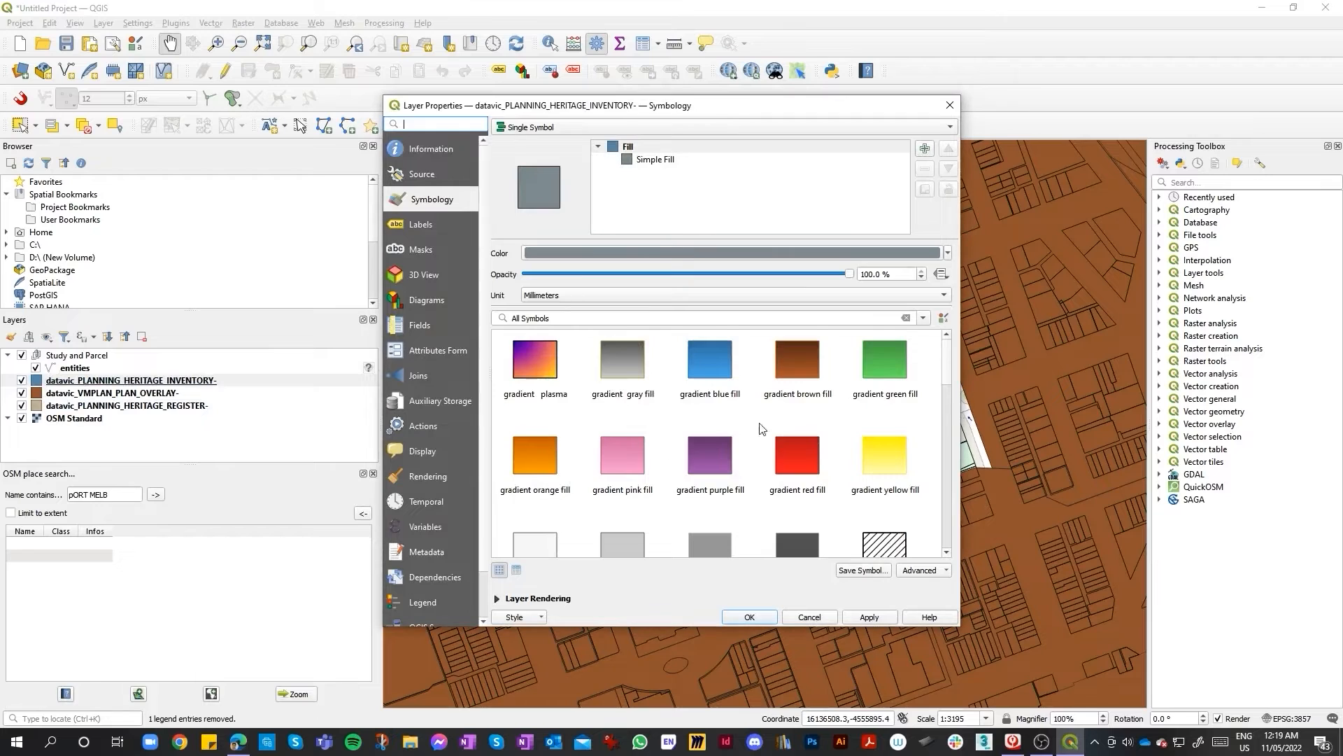
pyautogui.scroll(-3, 776, 430)
pyautogui.scroll(3, 848, 430)
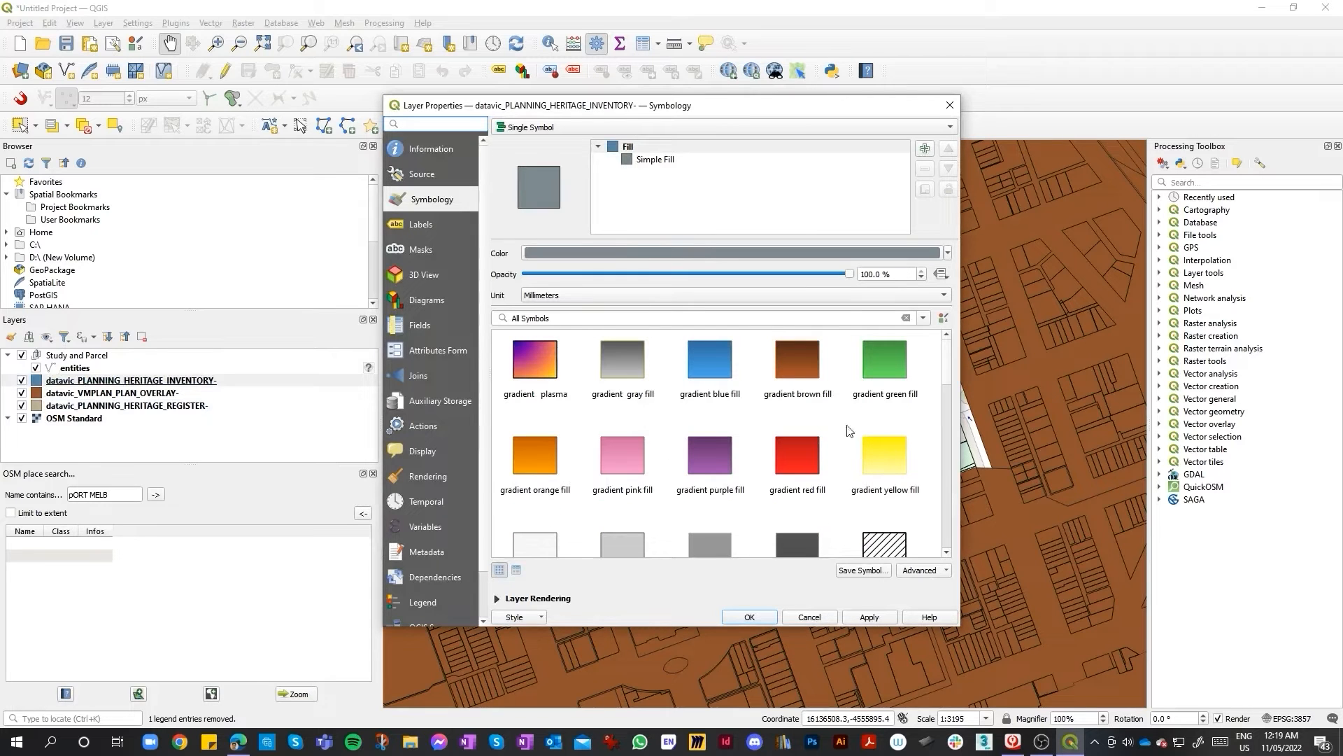
pyautogui.click(650, 253)
pyautogui.scroll(-2, 609, 350)
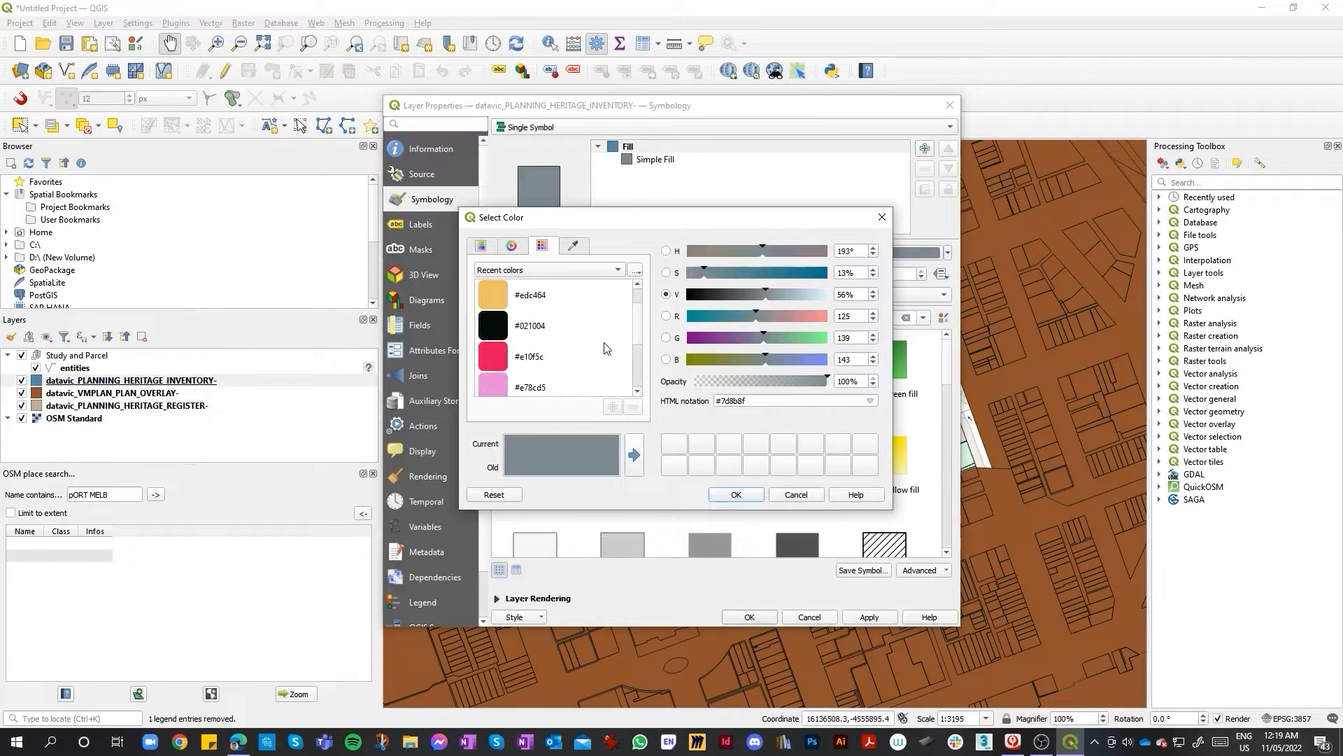
pyautogui.scroll(2, 615, 350)
pyautogui.scroll(-2, 642, 352)
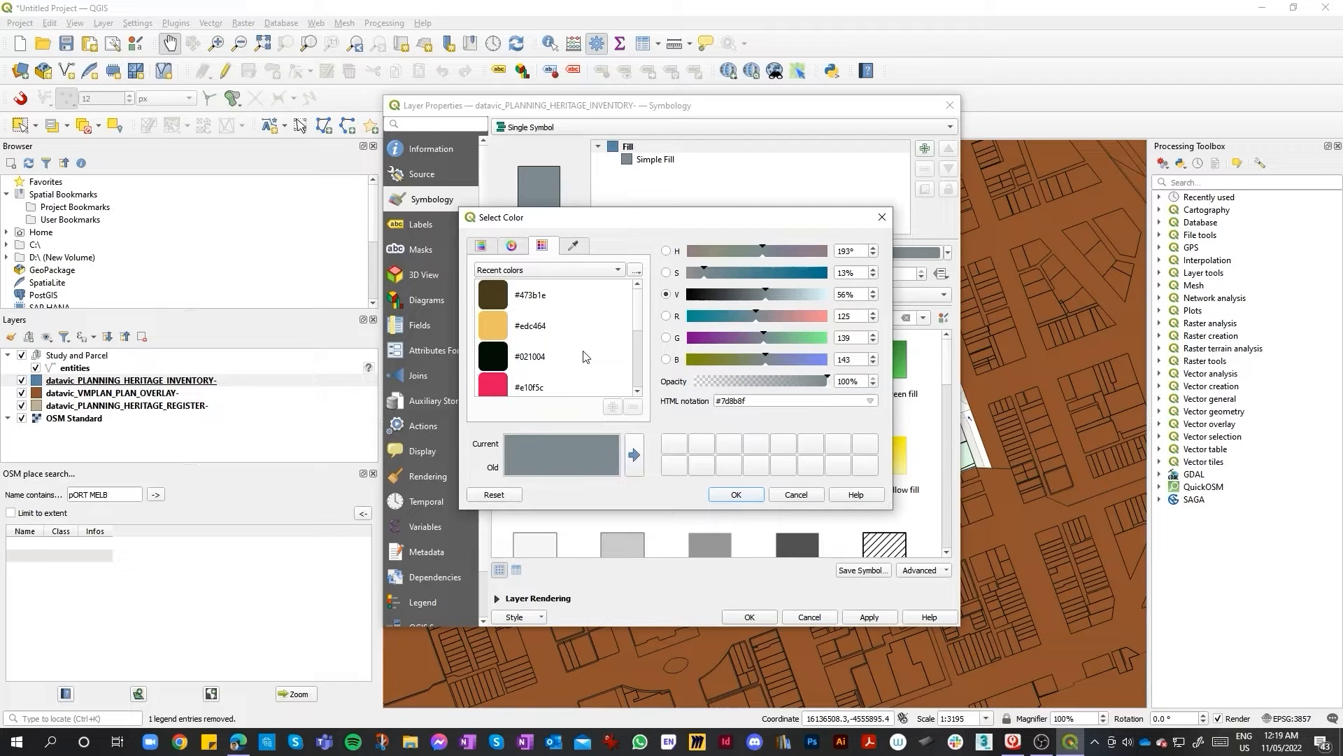
pyautogui.scroll(-2, 508, 343)
pyautogui.scroll(2, 510, 344)
pyautogui.scroll(-3, 483, 344)
pyautogui.scroll(-2, 728, 343)
pyautogui.click(883, 217)
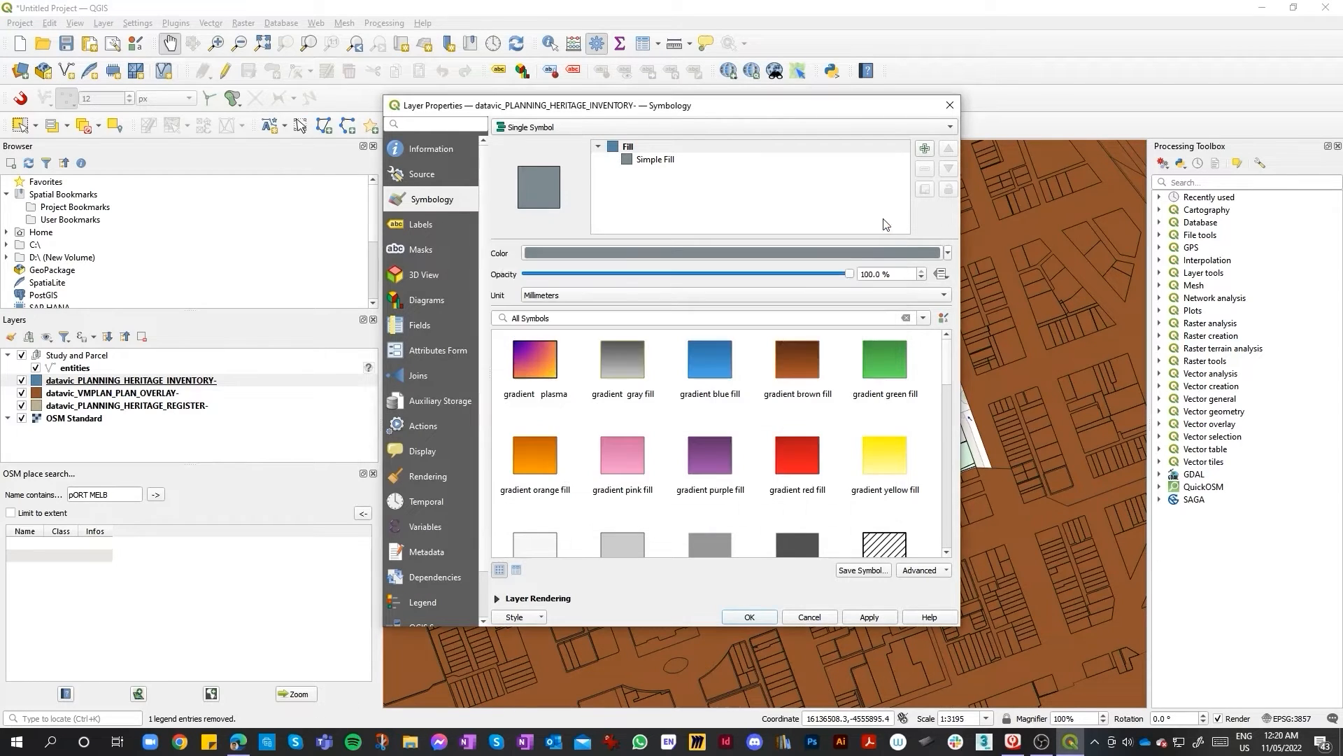
pyautogui.scroll(-3, 840, 448)
pyautogui.scroll(3, 526, 382)
pyautogui.click(727, 253)
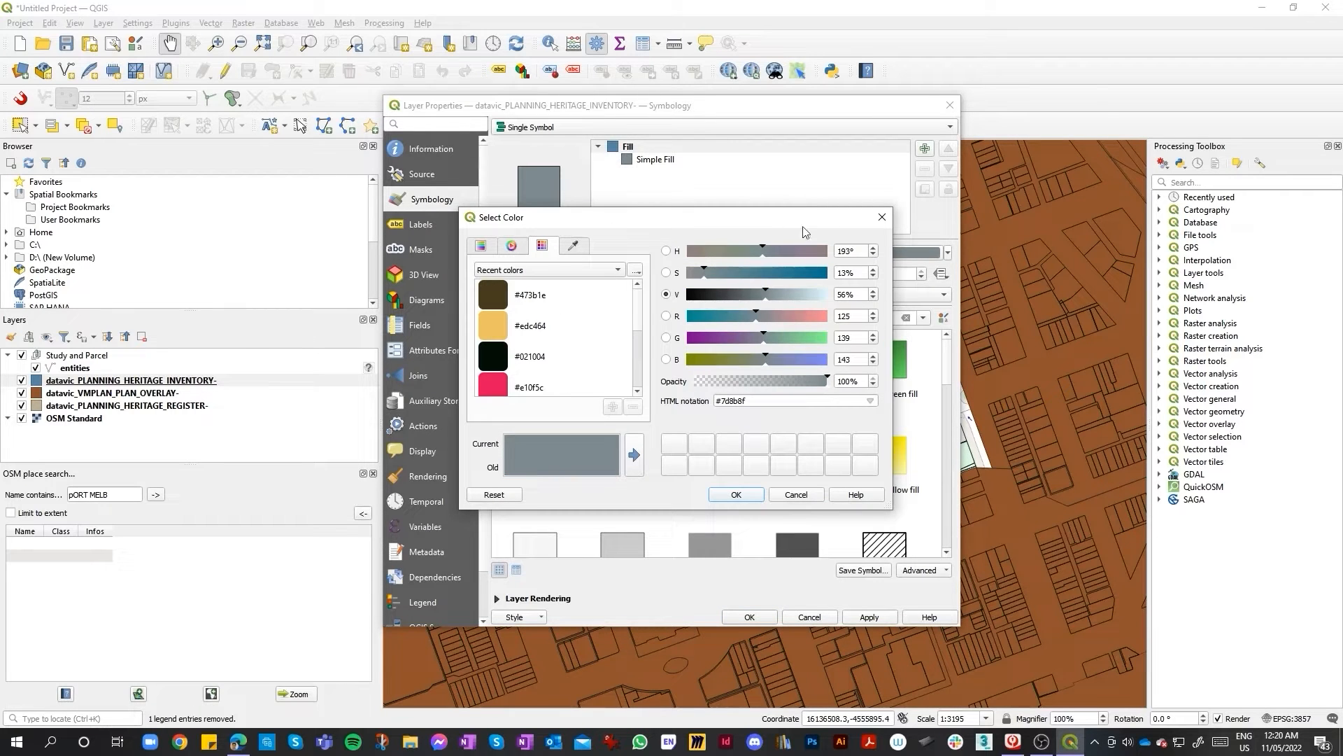
pyautogui.click(878, 220)
pyautogui.click(957, 104)
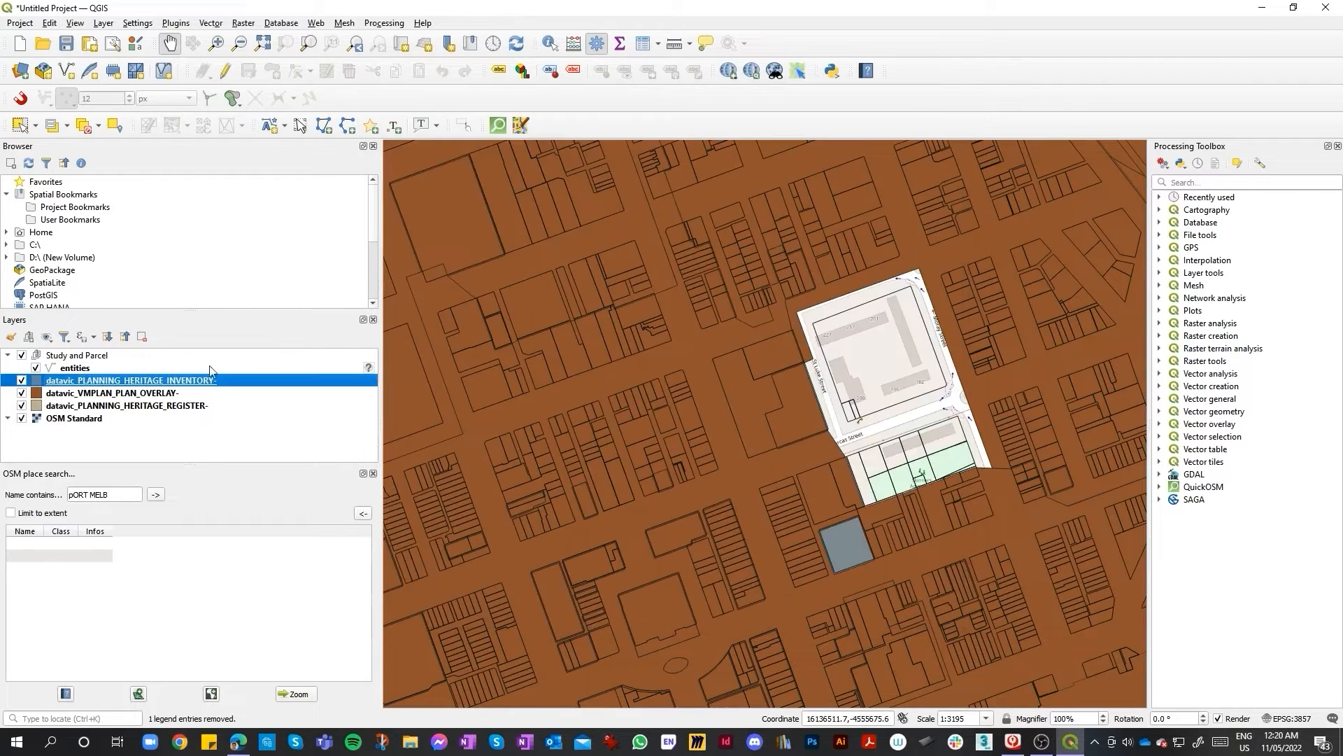
# Step: Change the fill colour of the PLANNING_HERITAGE_INVENTORY layer to light blue in its symbology
pyautogui.doubleClick(40, 384)
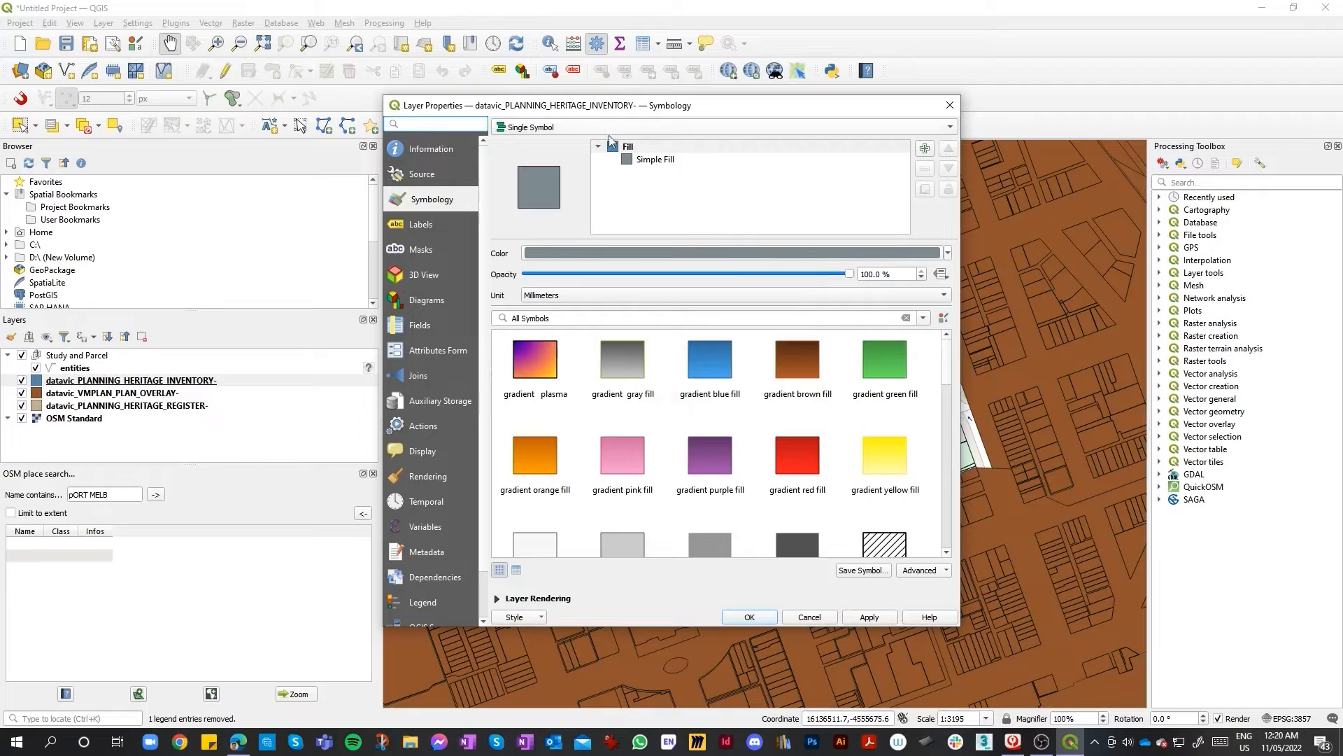
pyautogui.click(578, 255)
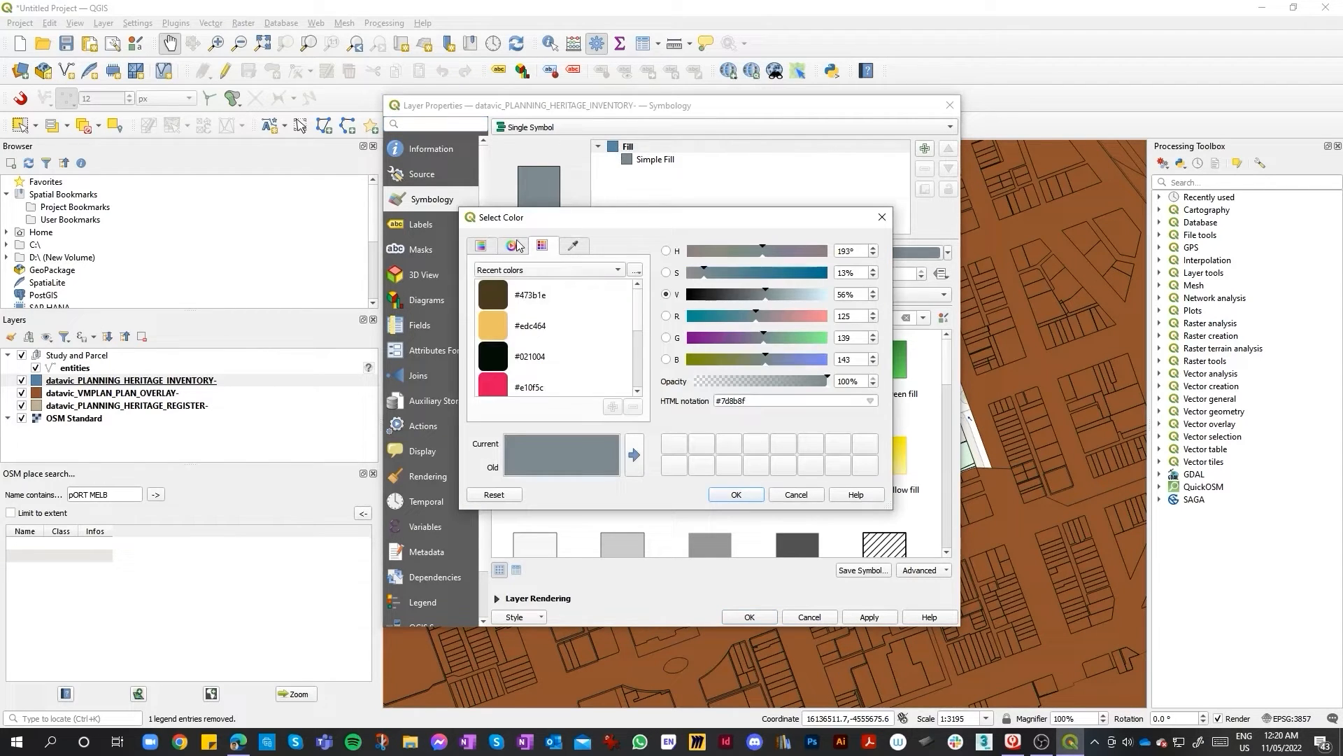
pyautogui.click(515, 246)
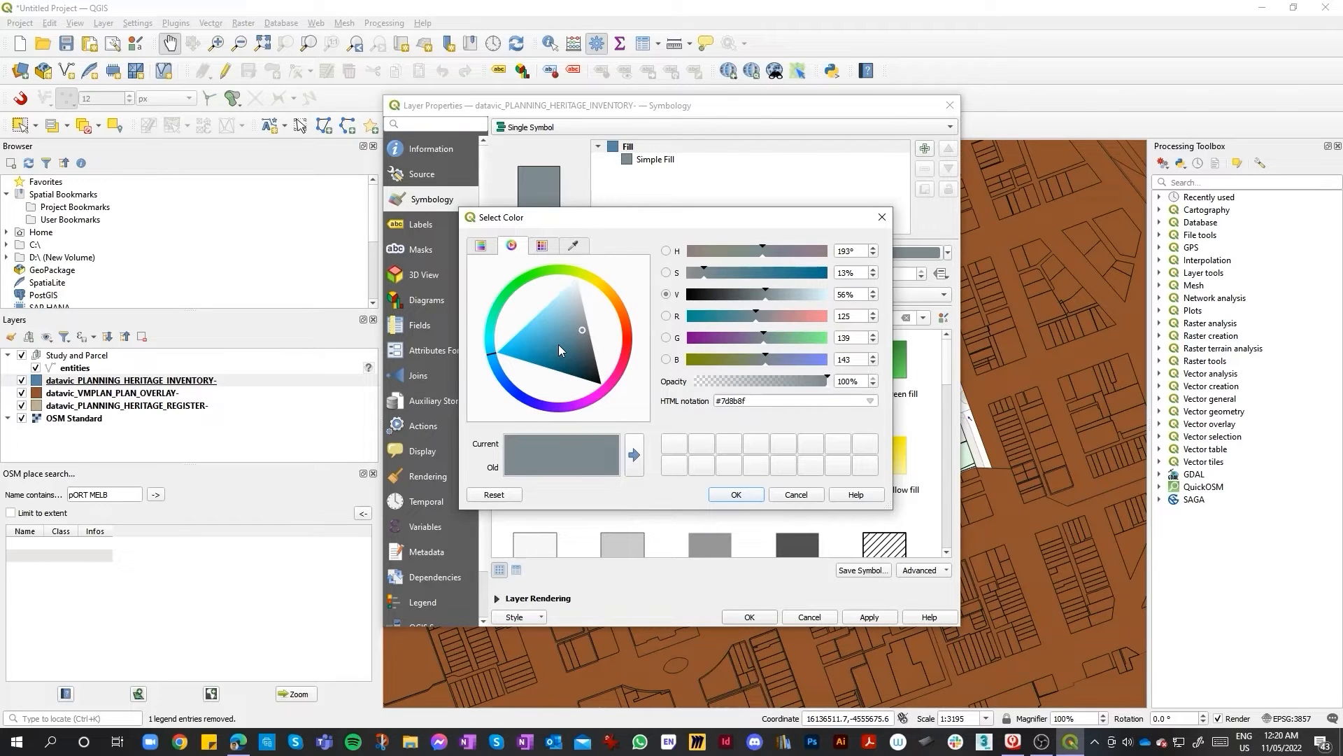
pyautogui.moveTo(558, 344)
pyautogui.mouseDown()
pyautogui.moveTo(554, 297)
pyautogui.moveTo(563, 309)
pyautogui.mouseUp()
pyautogui.moveTo(714, 272); pyautogui.dragTo(747, 272)
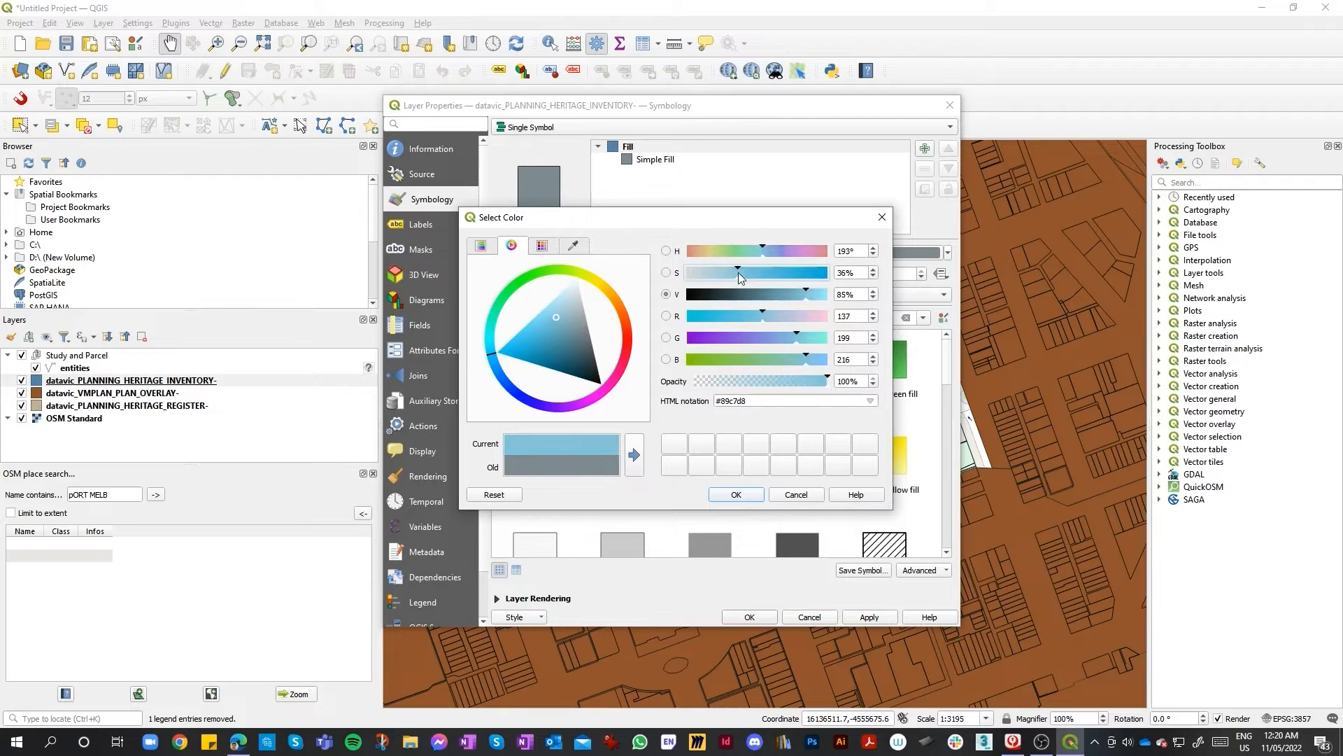
pyautogui.click(736, 494)
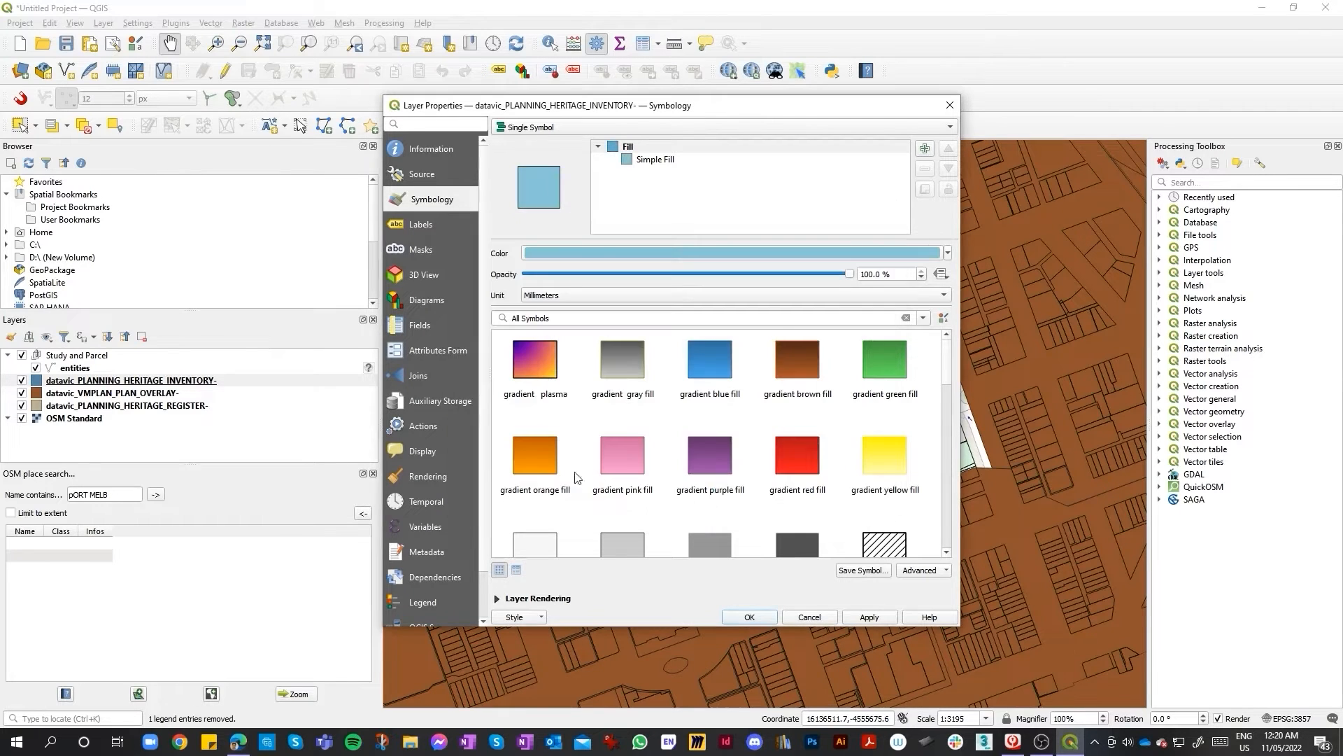
pyautogui.click(749, 617)
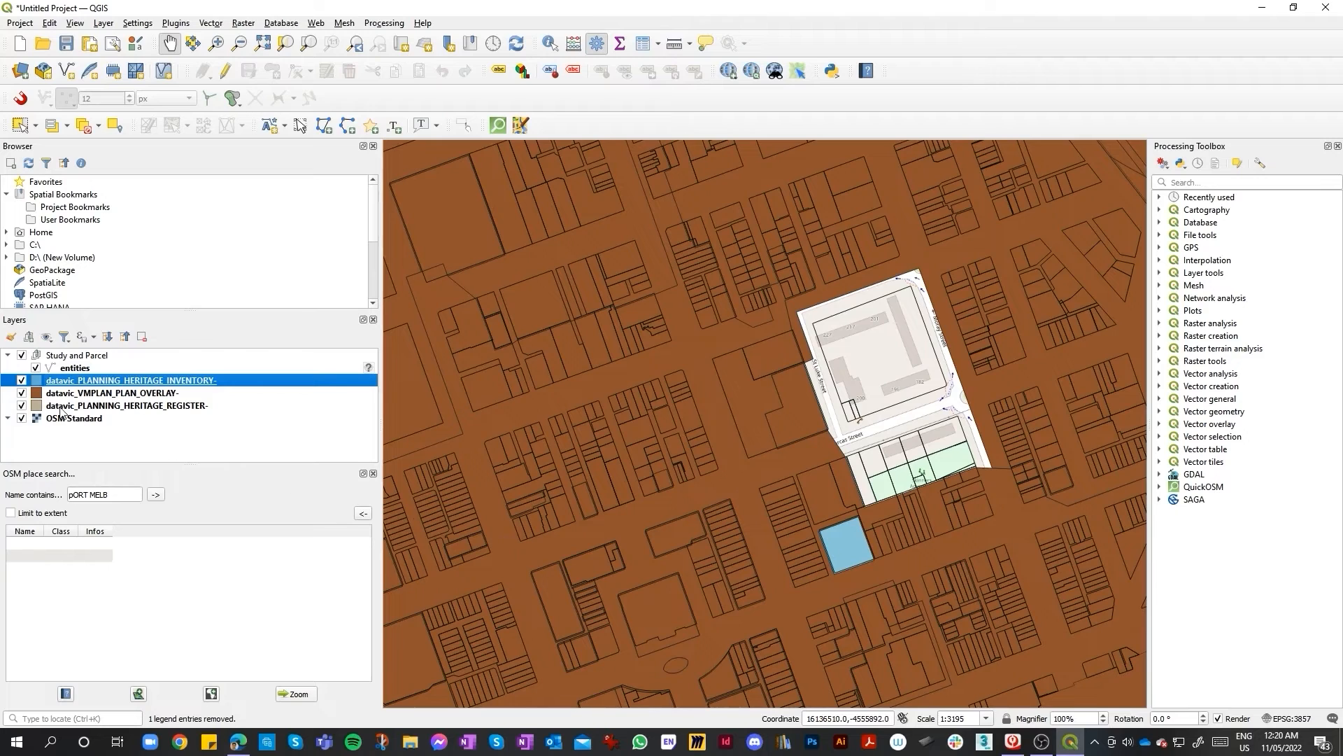
# Step: Change the fill colour of the VMPLAN_PLAN_OVERLAY layer to bright magenta in its symbology
pyautogui.click(39, 396)
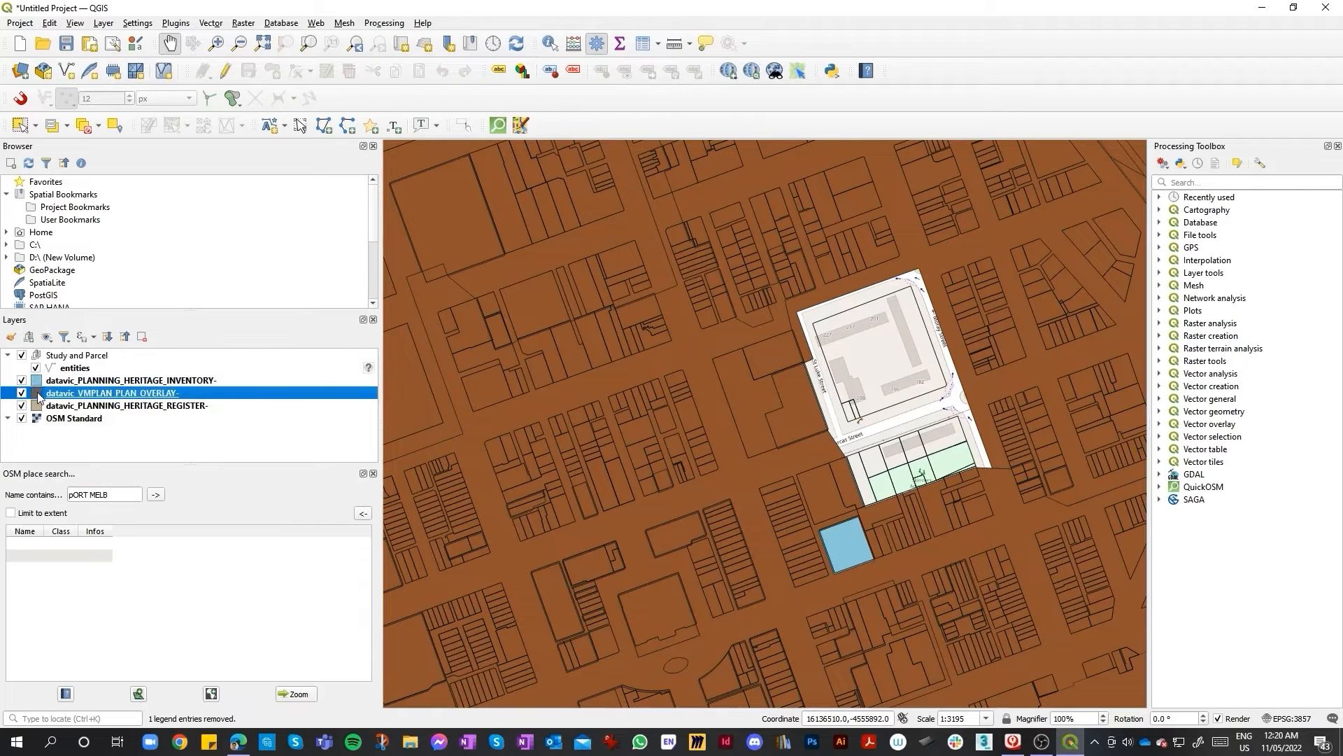
pyautogui.doubleClick(42, 397)
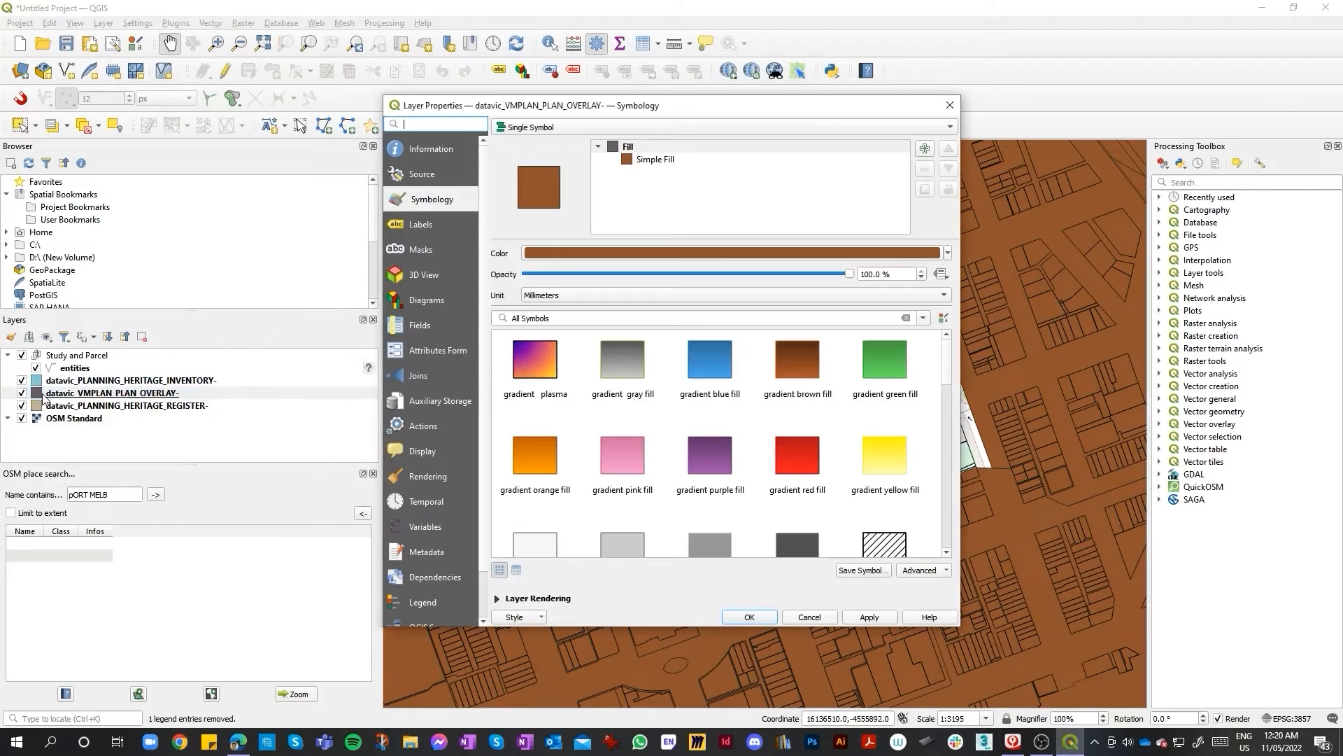
pyautogui.click(714, 253)
pyautogui.click(610, 386)
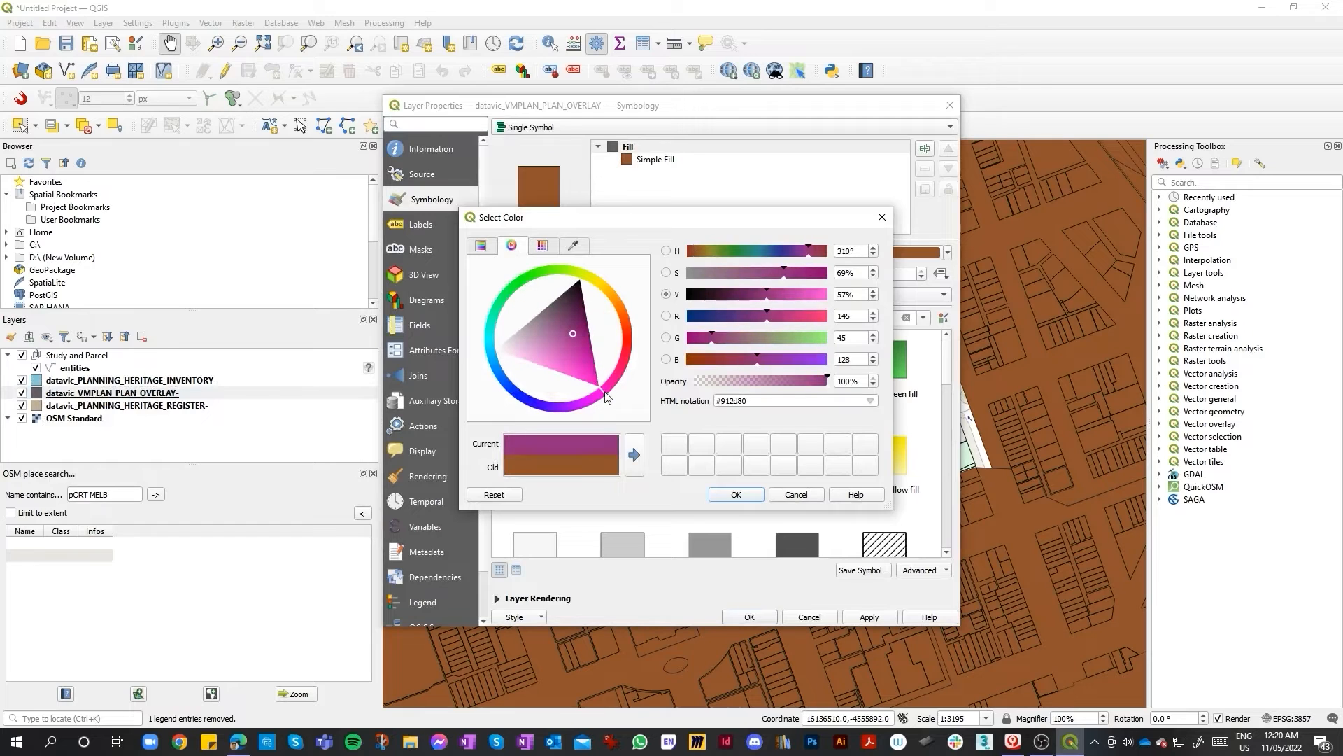
pyautogui.click(588, 362)
pyautogui.click(735, 494)
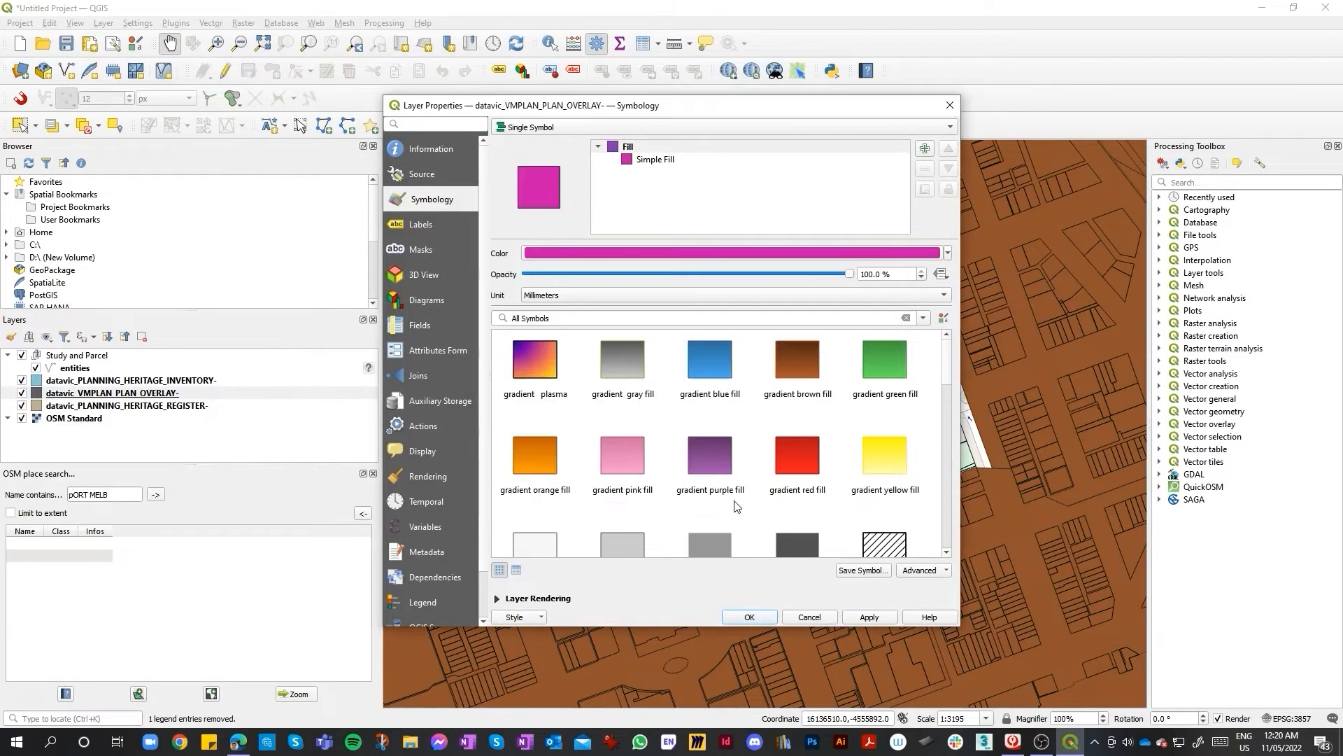
pyautogui.click(859, 619)
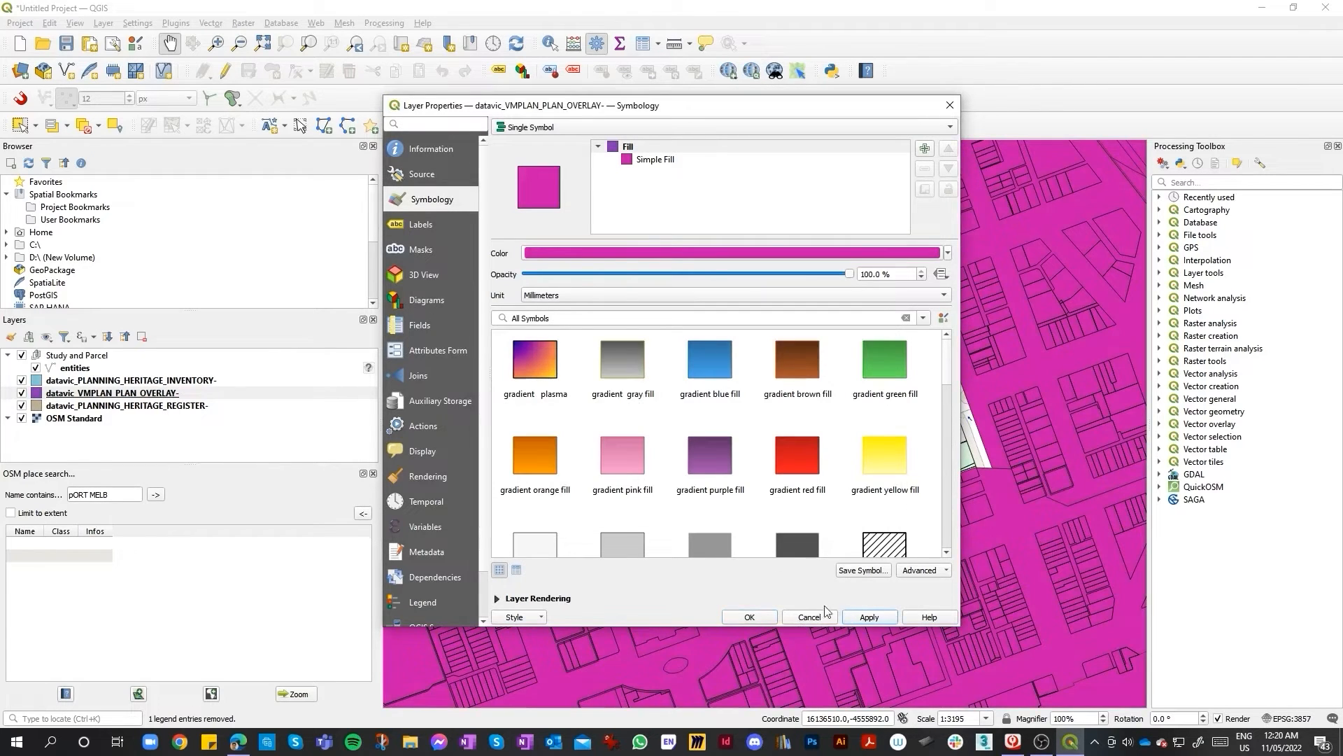
pyautogui.click(750, 617)
# Step: Change the fill colour of the PLANNING_HERITAGE_REGISTER layer to bright yellow in its symbology
pyautogui.click(40, 408)
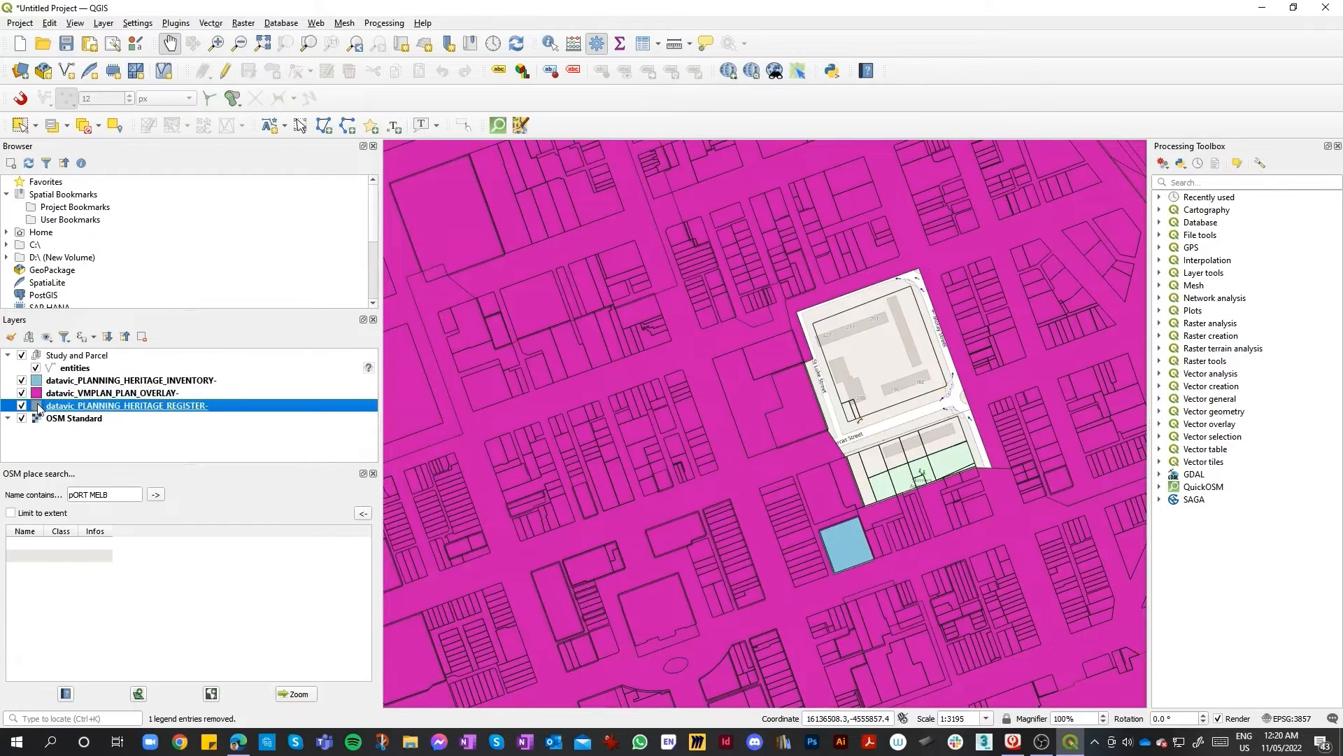
pyautogui.doubleClick(41, 408)
pyautogui.click(638, 262)
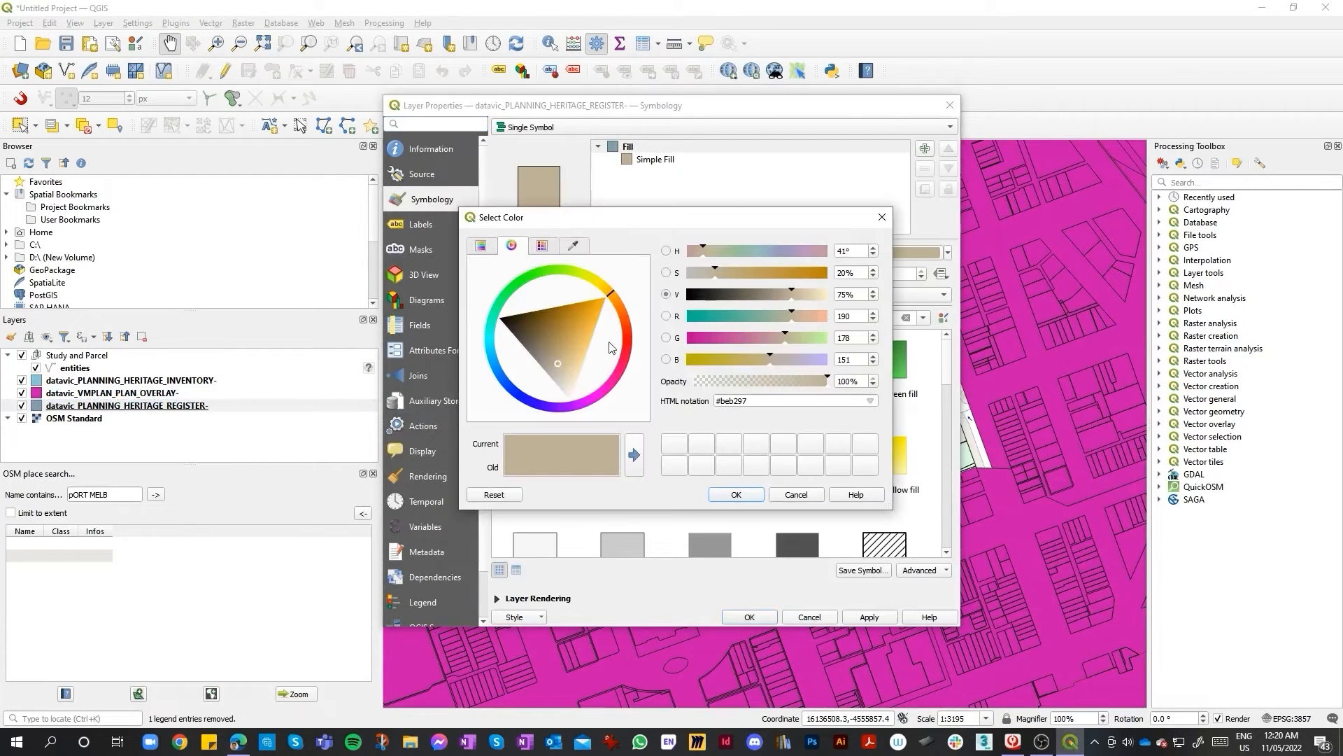
pyautogui.moveTo(599, 287); pyautogui.dragTo(597, 278)
pyautogui.click(588, 300)
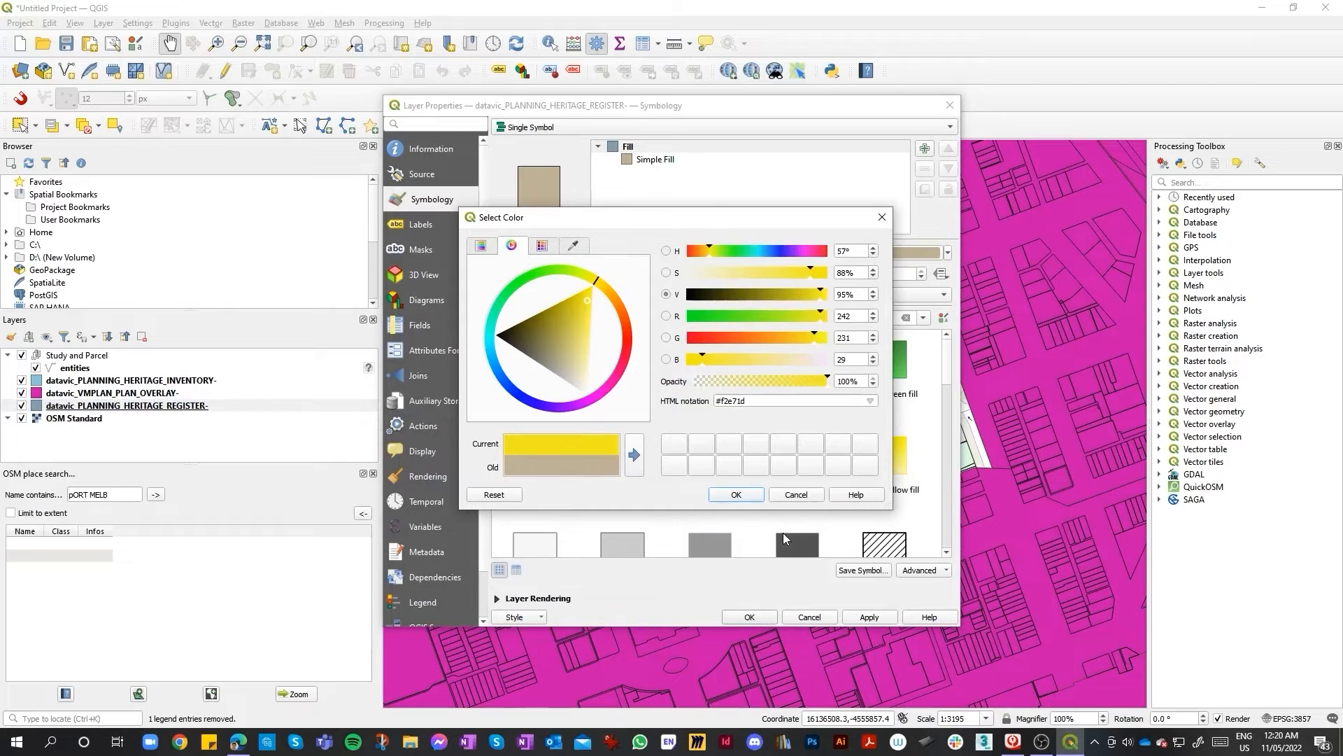
pyautogui.click(755, 501)
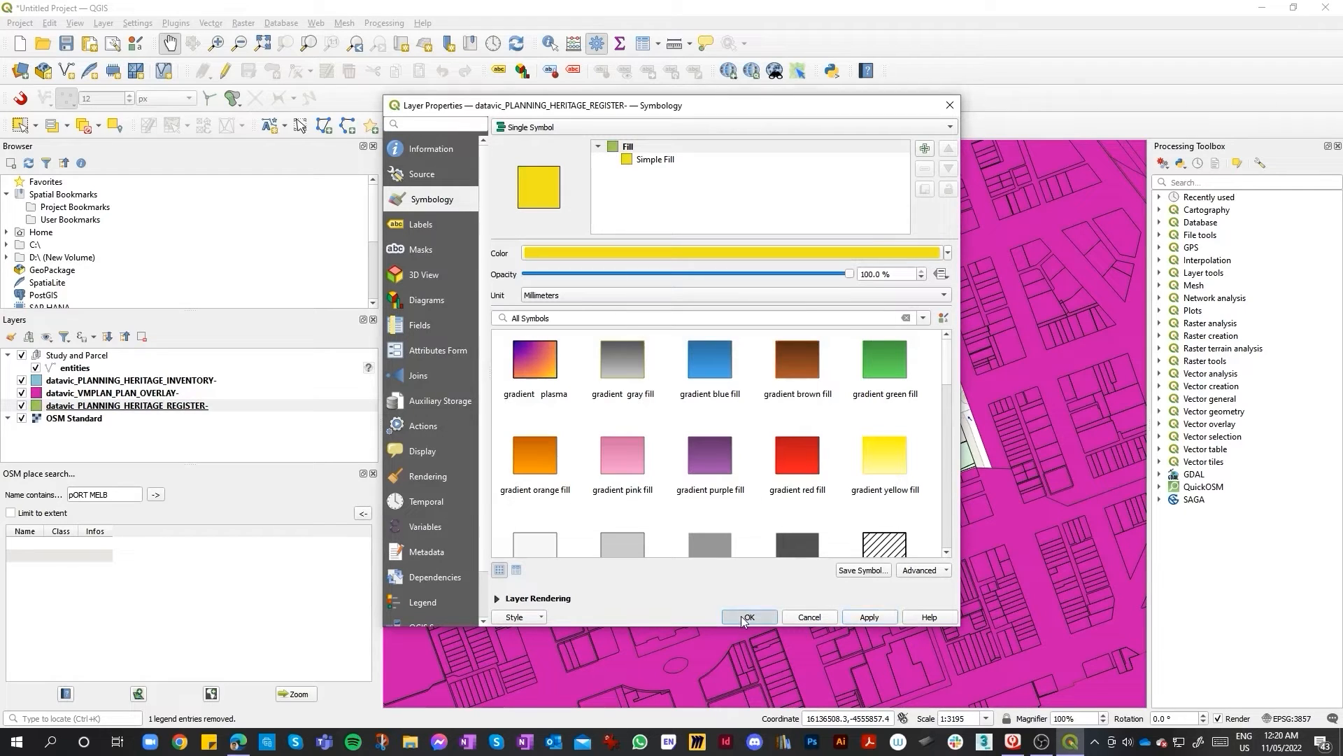
pyautogui.click(750, 617)
# Step: Hide the VMPLAN_PLAN_OVERLAY and PLANNING_HERITAGE_INVENTORY layers and the Study and Parcel group, leaving the heritage register over the basemap
pyautogui.scroll(-2, 703, 455)
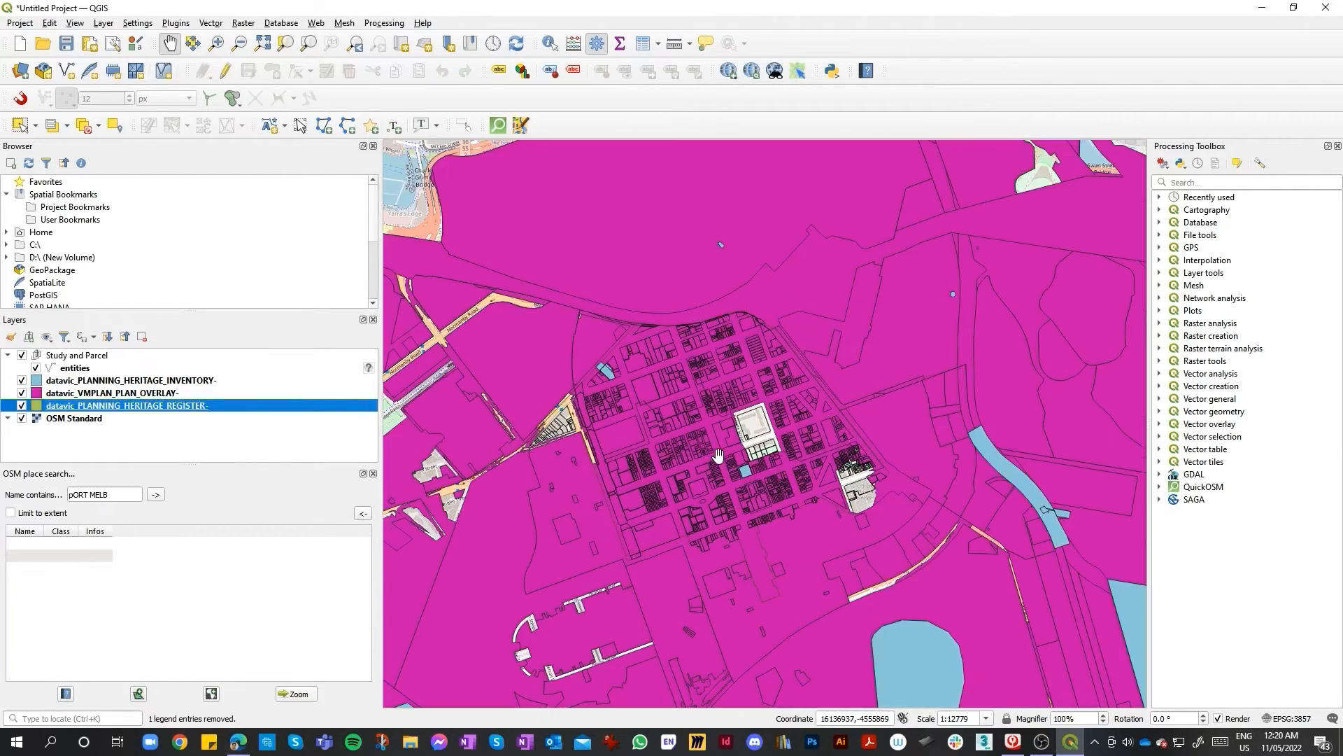
pyautogui.moveTo(638, 526); pyautogui.dragTo(699, 476)
pyautogui.scroll(2, 700, 476)
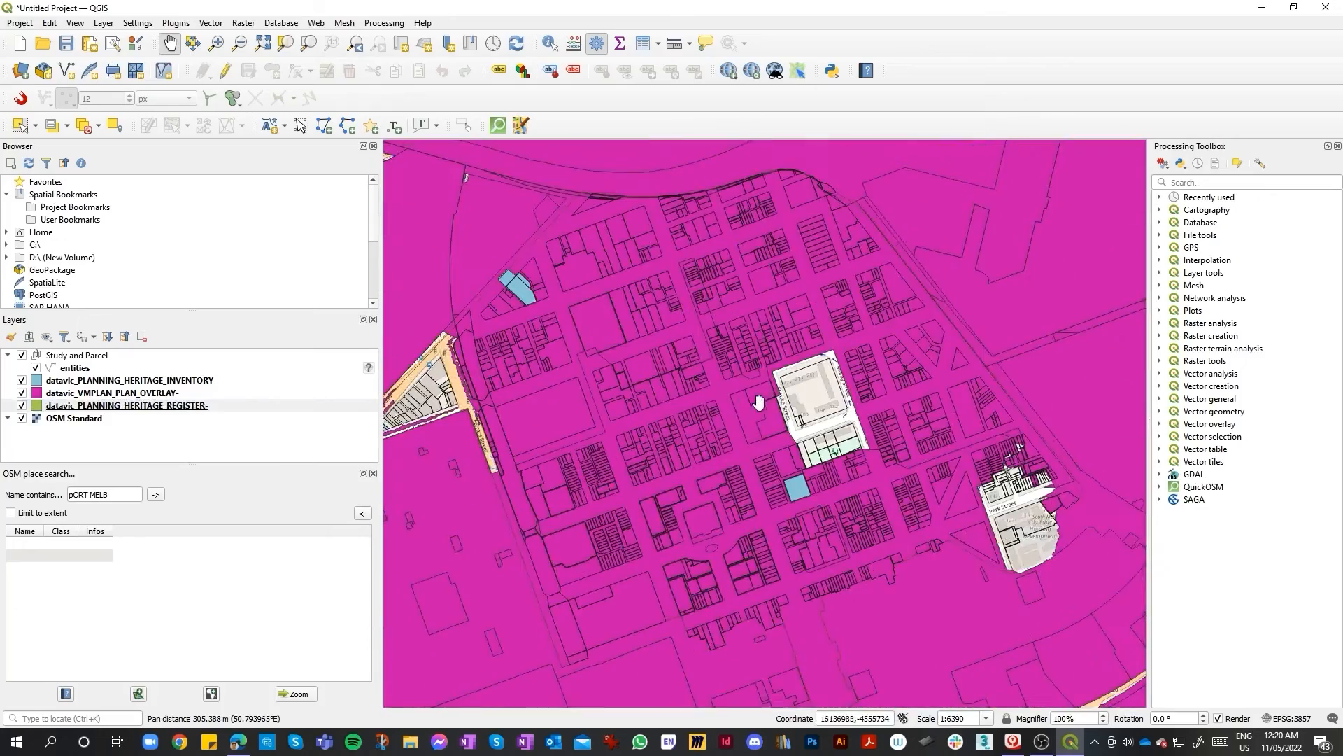
pyautogui.scroll(-4, 682, 308)
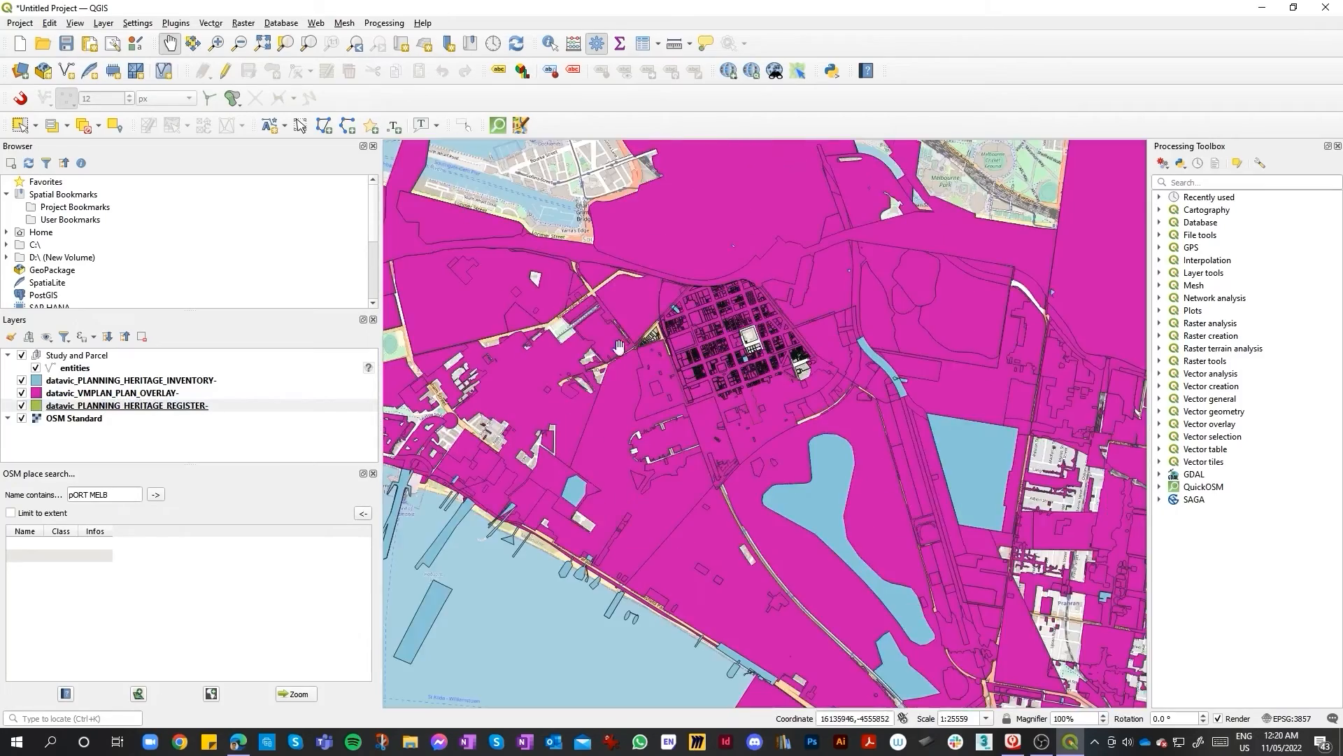
pyautogui.scroll(4, 742, 343)
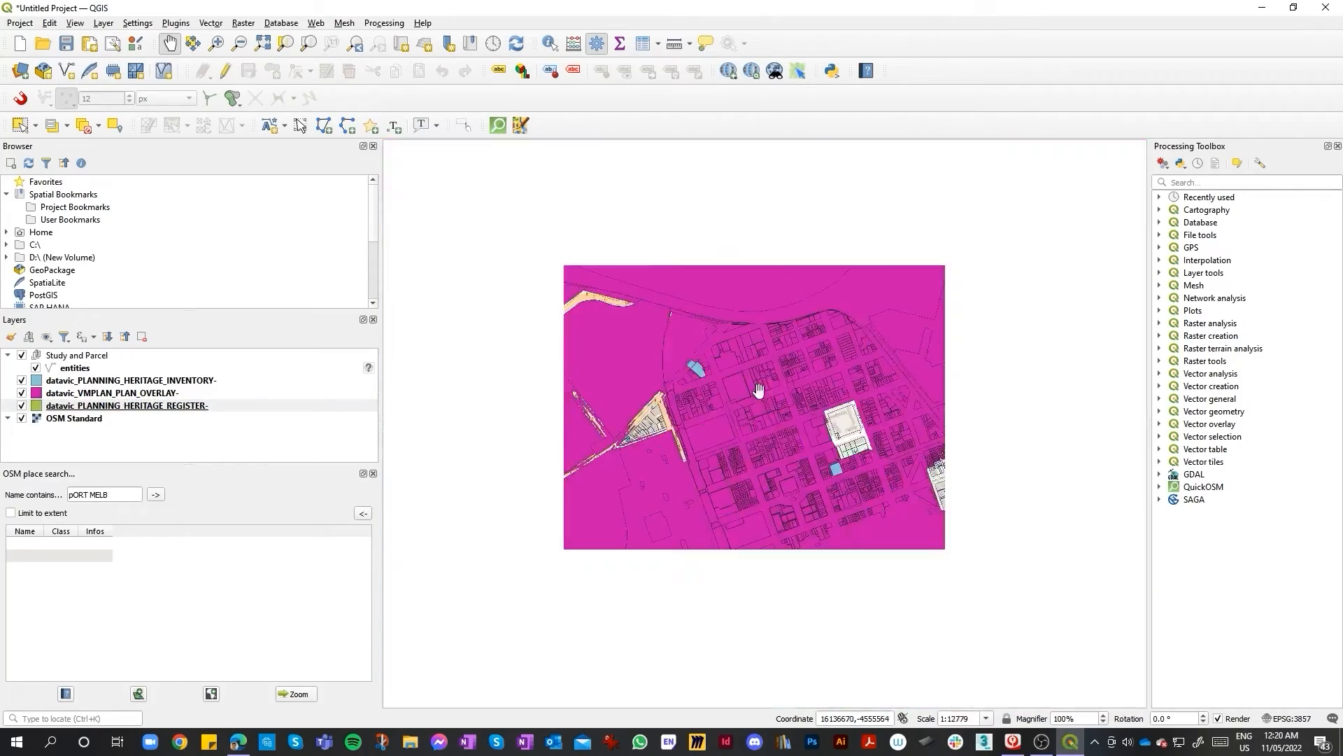
pyautogui.scroll(1, 855, 424)
pyautogui.scroll(-1, 805, 461)
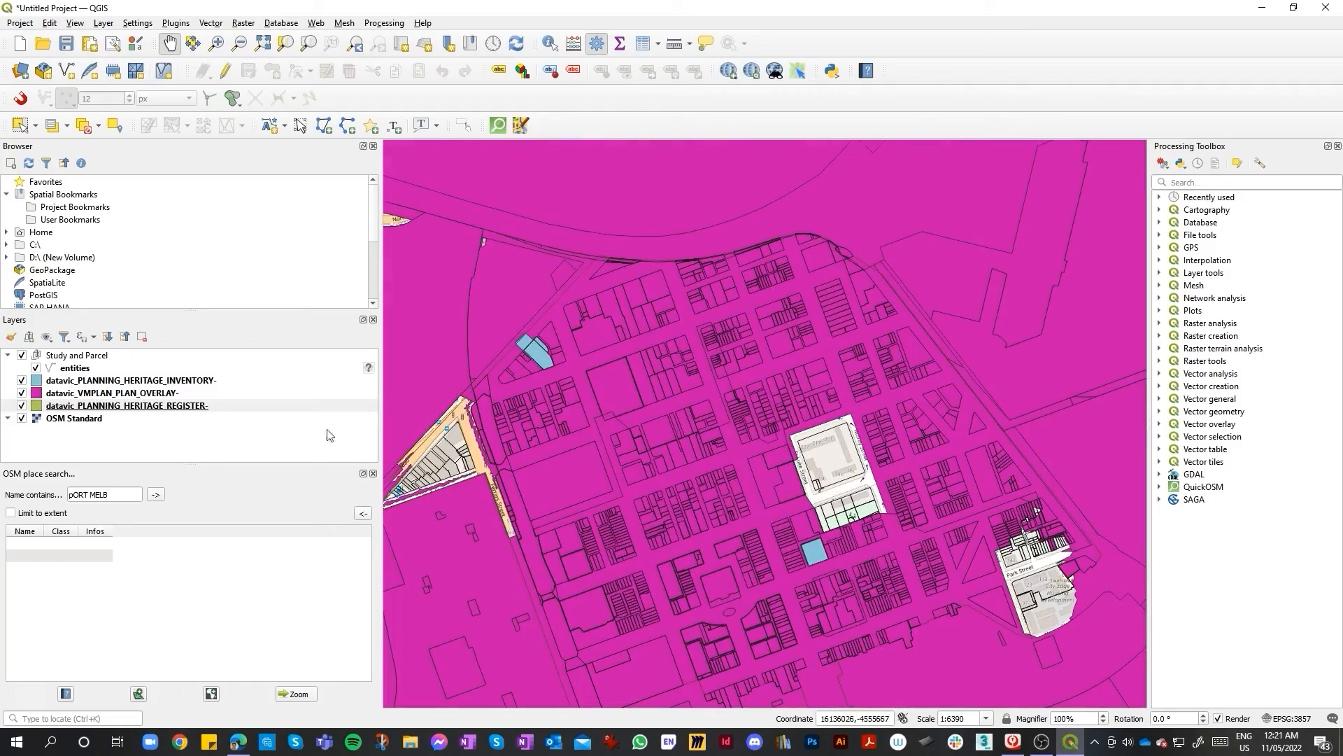
pyautogui.click(23, 395)
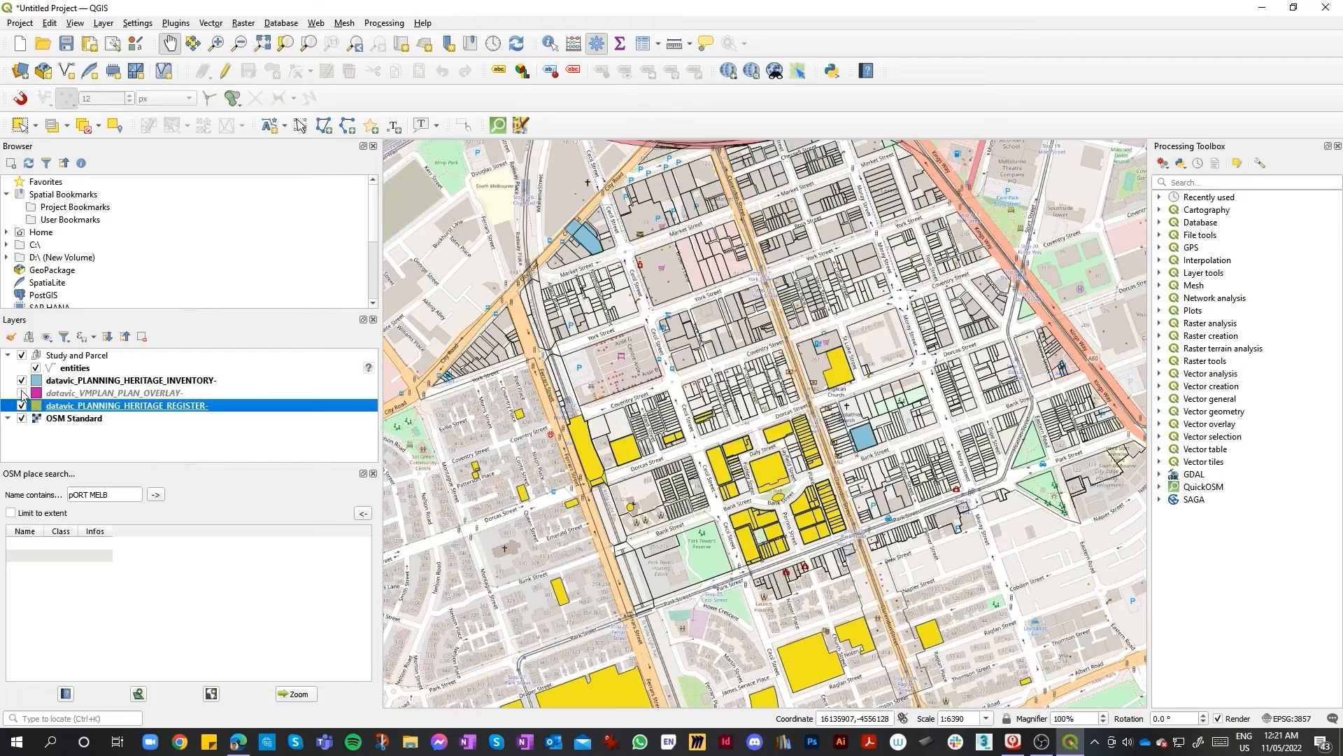
pyautogui.click(22, 381)
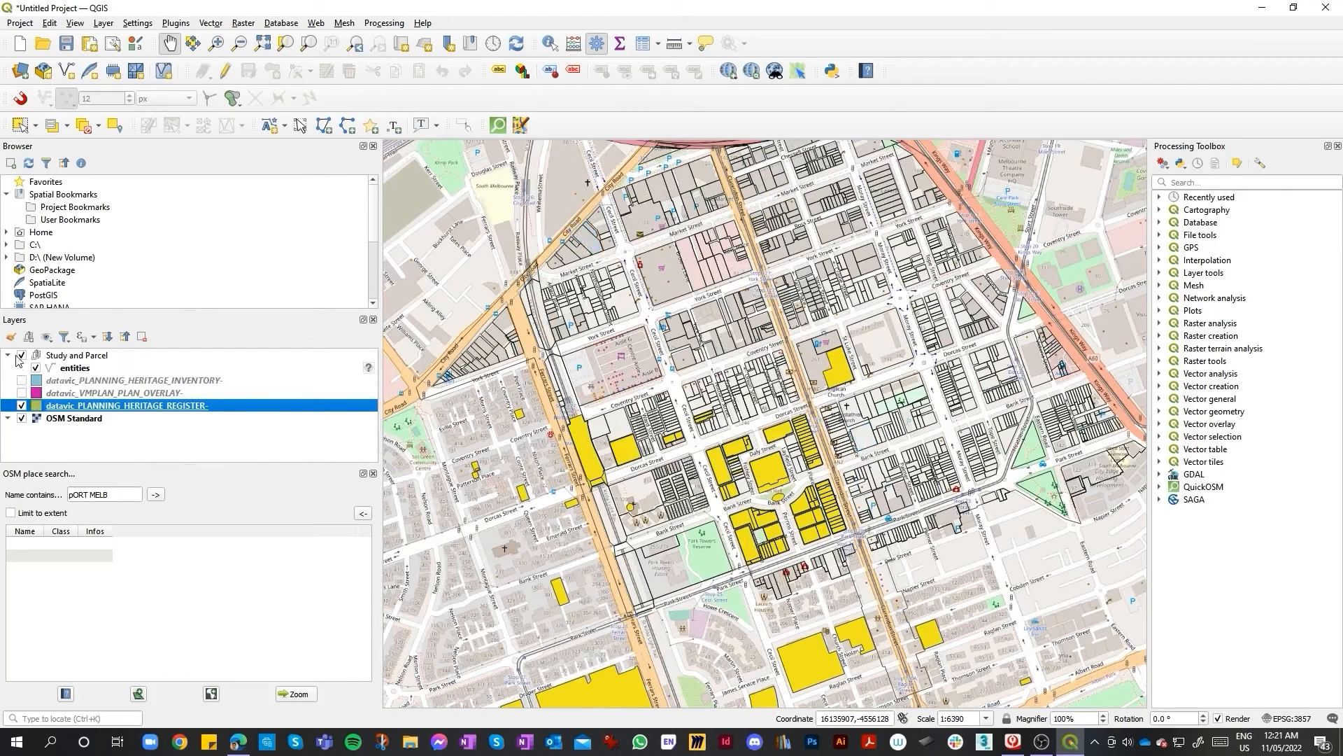
pyautogui.click(21, 356)
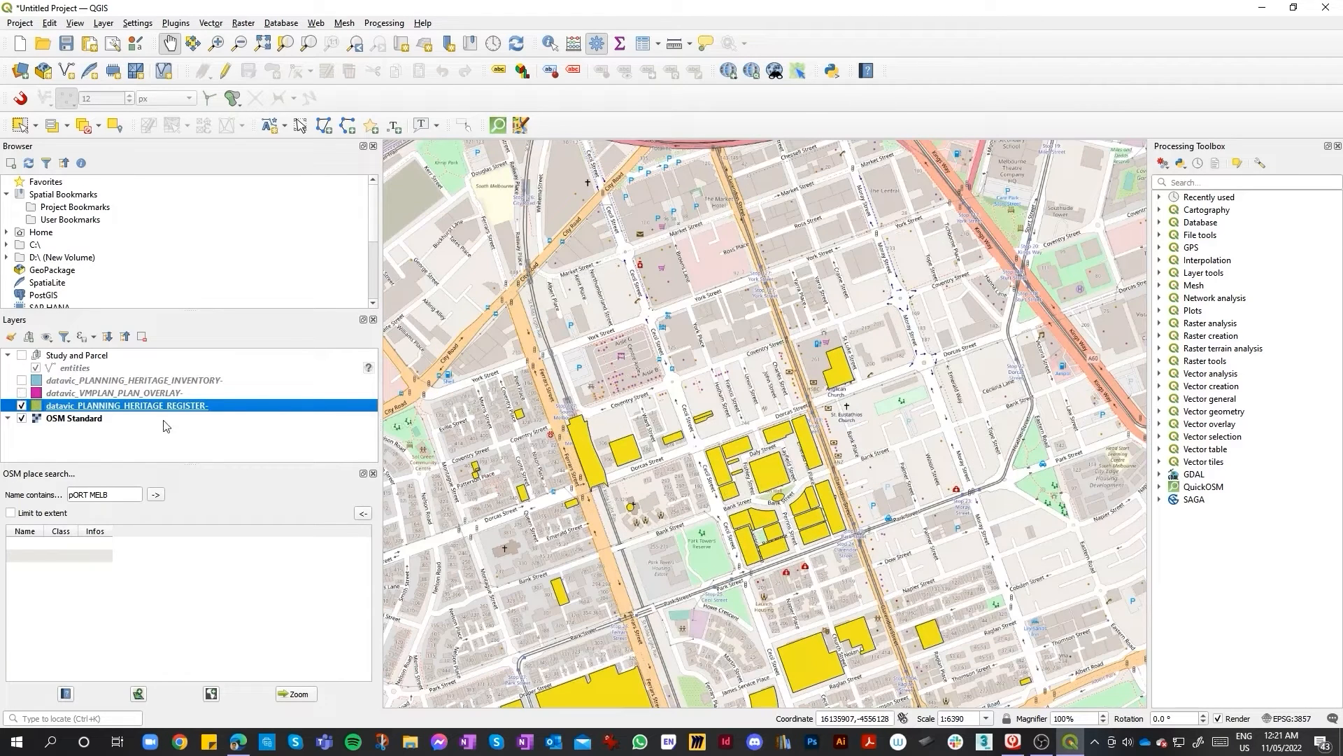
pyautogui.rightClick(121, 407)
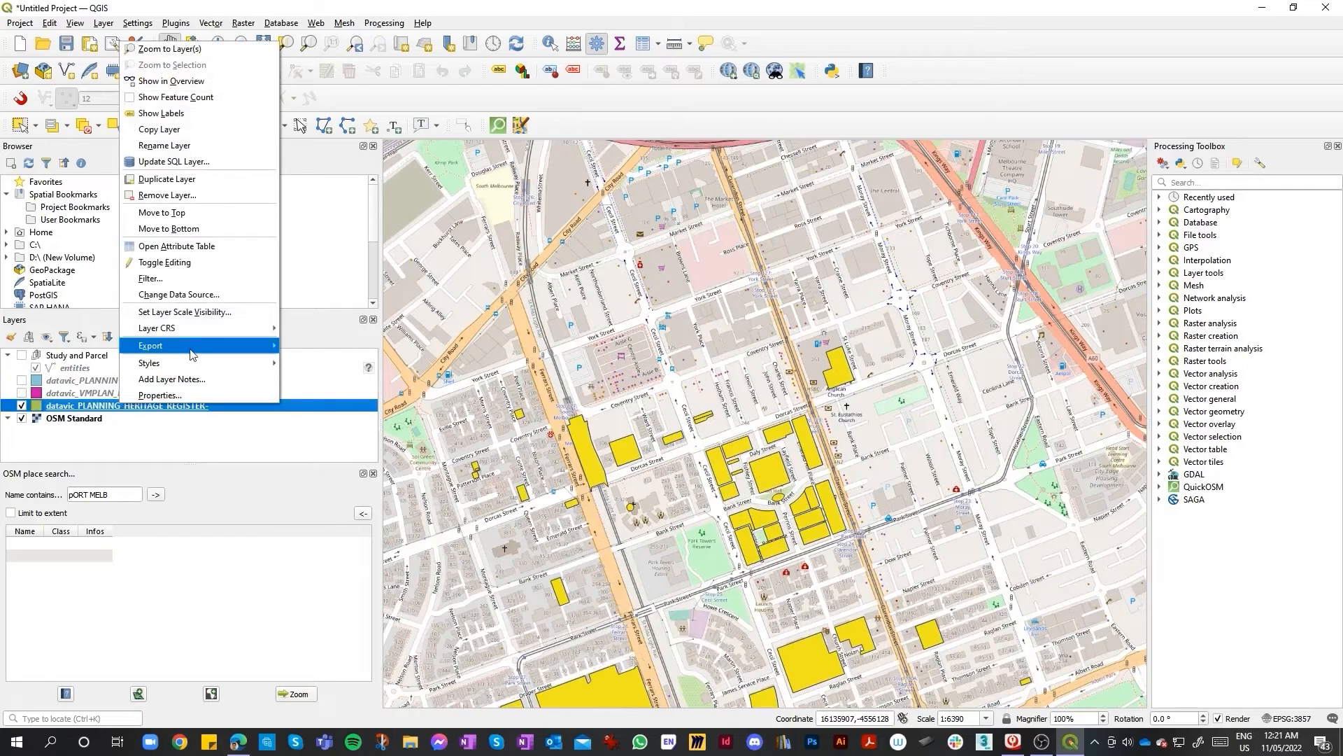
pyautogui.press('Escape')
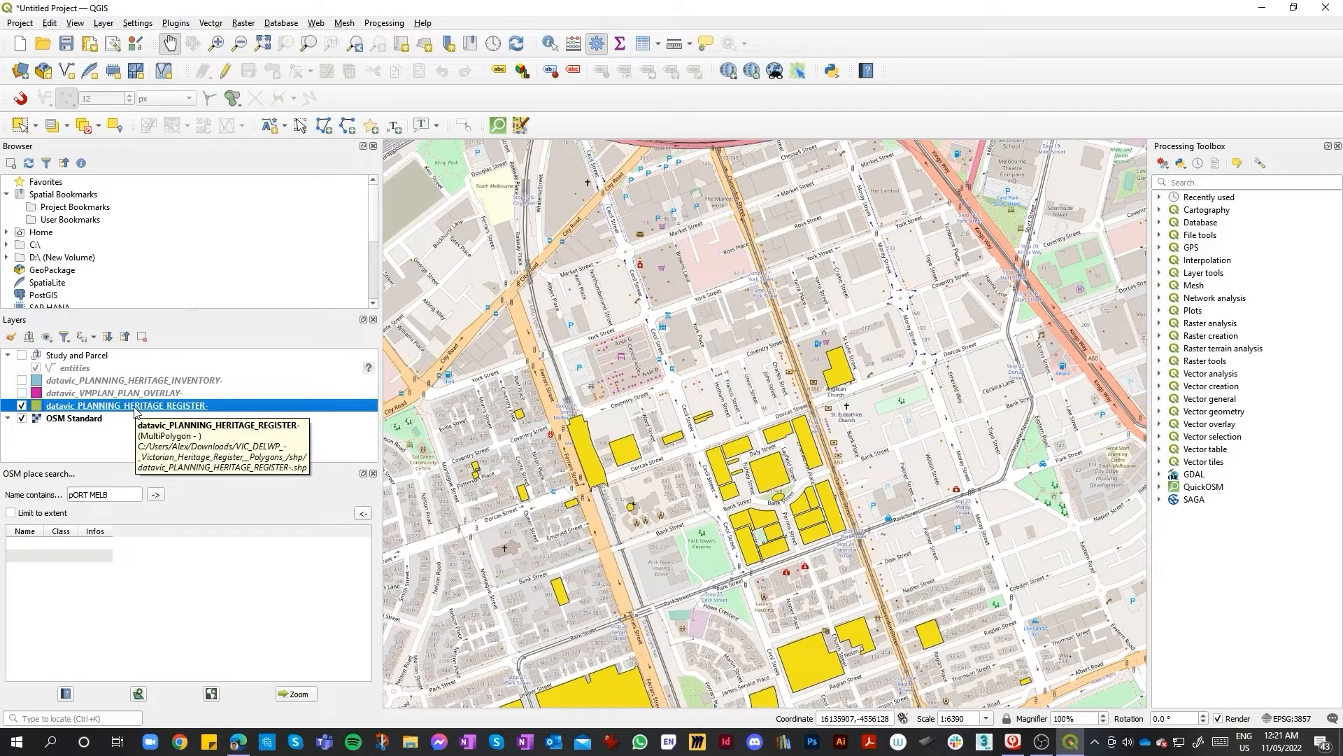
pyautogui.rightClick(136, 409)
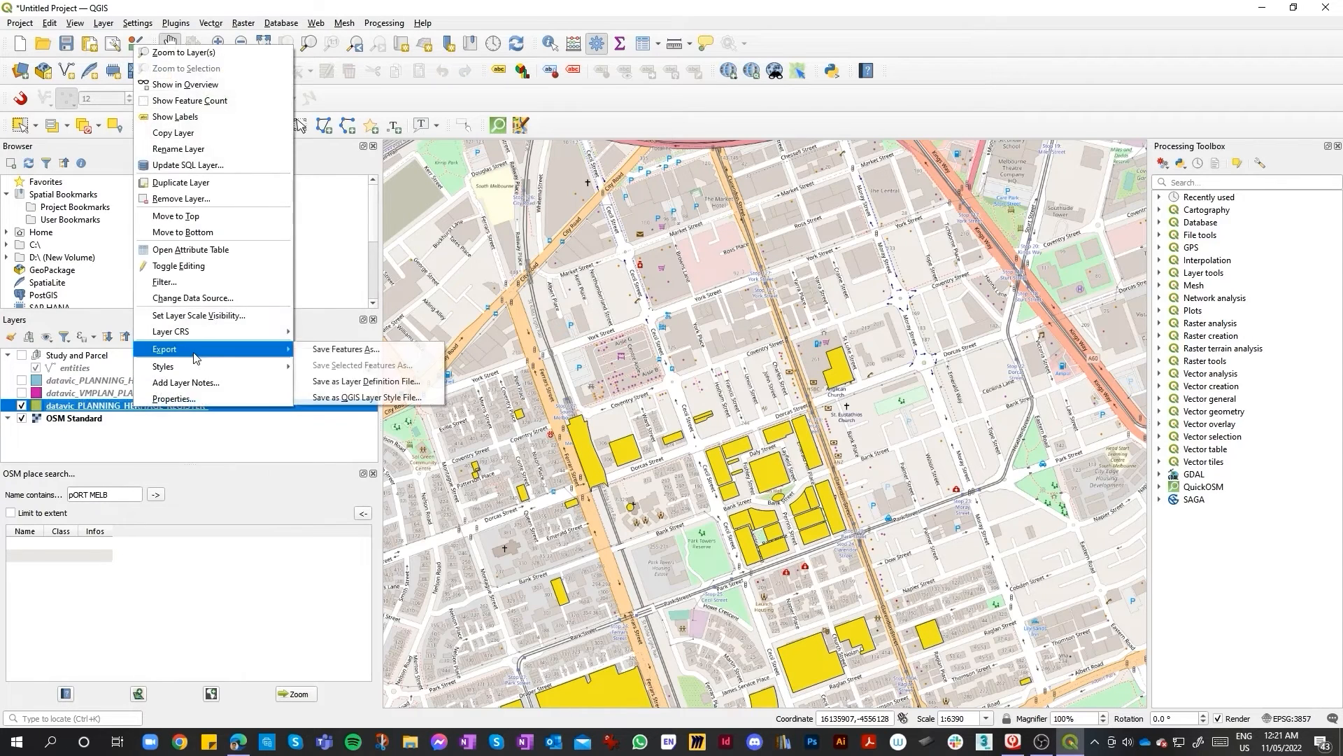
pyautogui.press('Escape')
pyautogui.rightClick(111, 407)
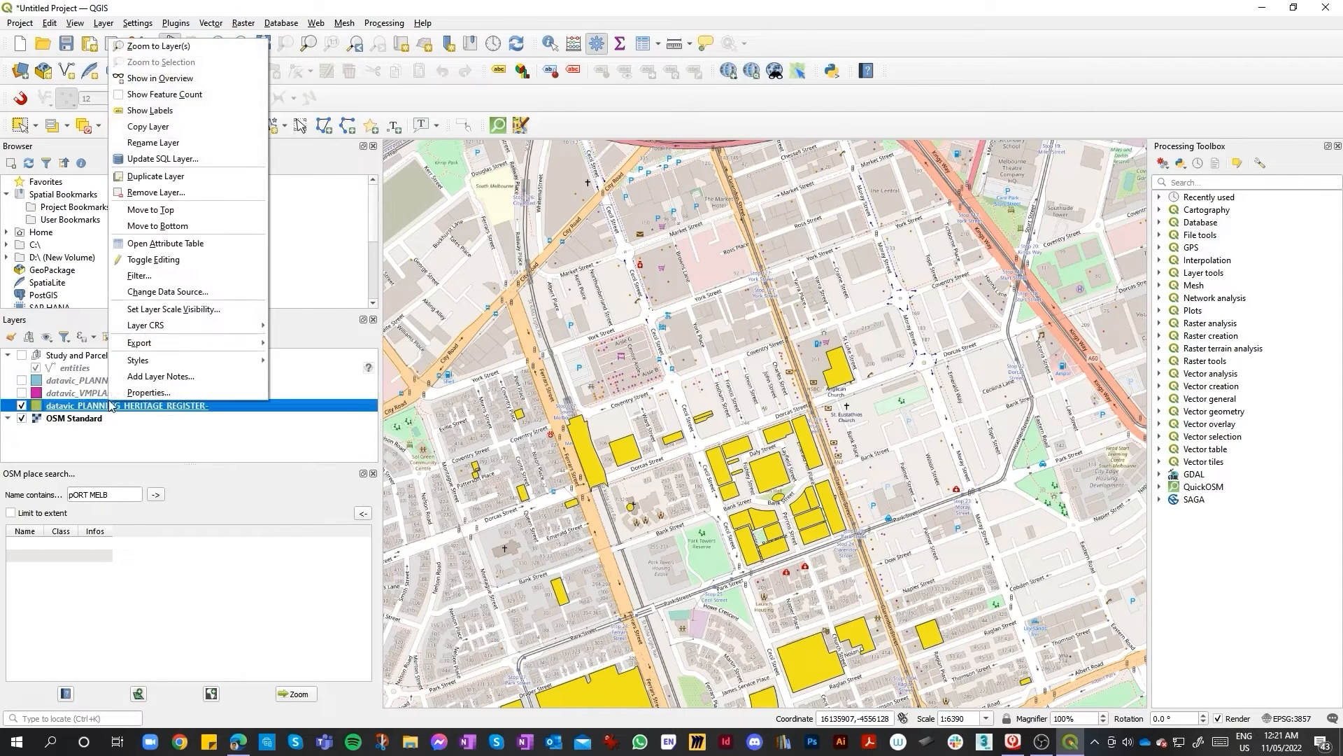
# Step: Start a feature export of the PLANNING_HERITAGE_REGISTER layer with AutoCAD DXF as the format
pyautogui.rightClick(168, 409)
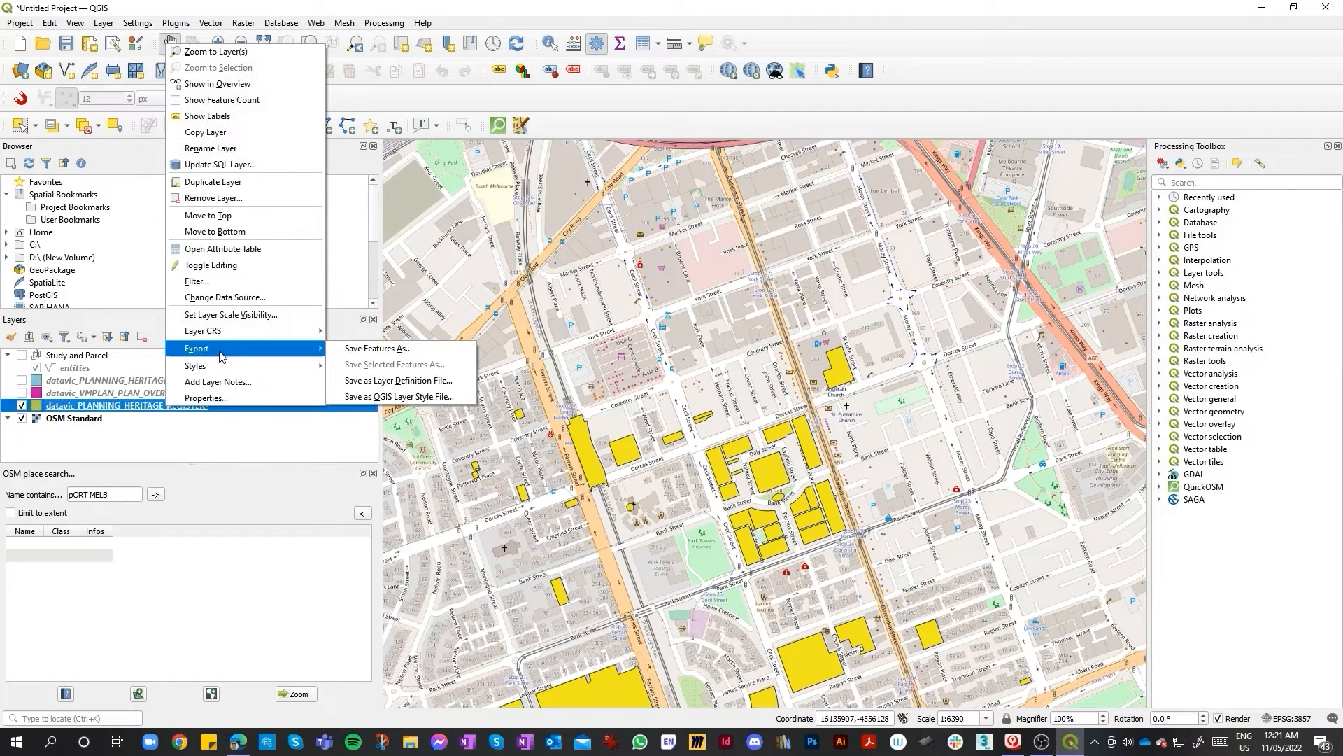
pyautogui.click(364, 352)
pyautogui.click(680, 178)
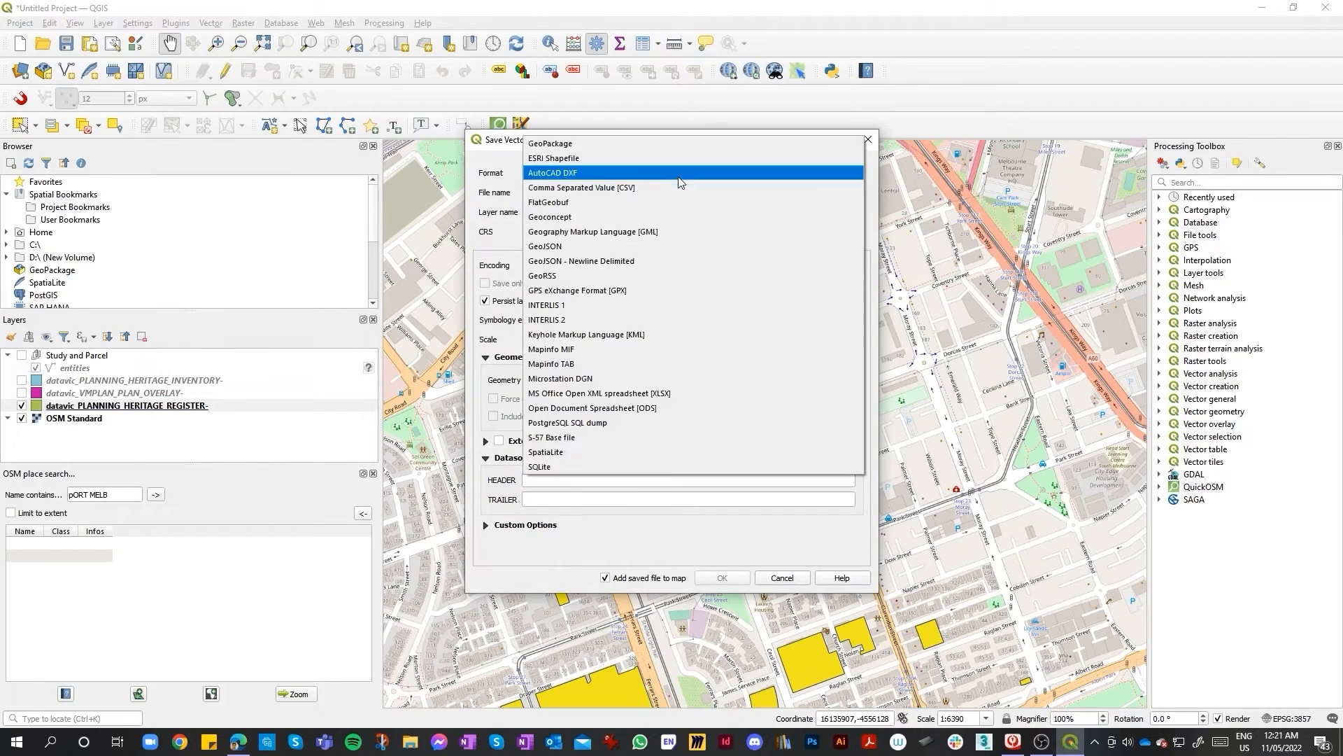
pyautogui.click(565, 175)
pyautogui.click(565, 178)
pyautogui.click(545, 177)
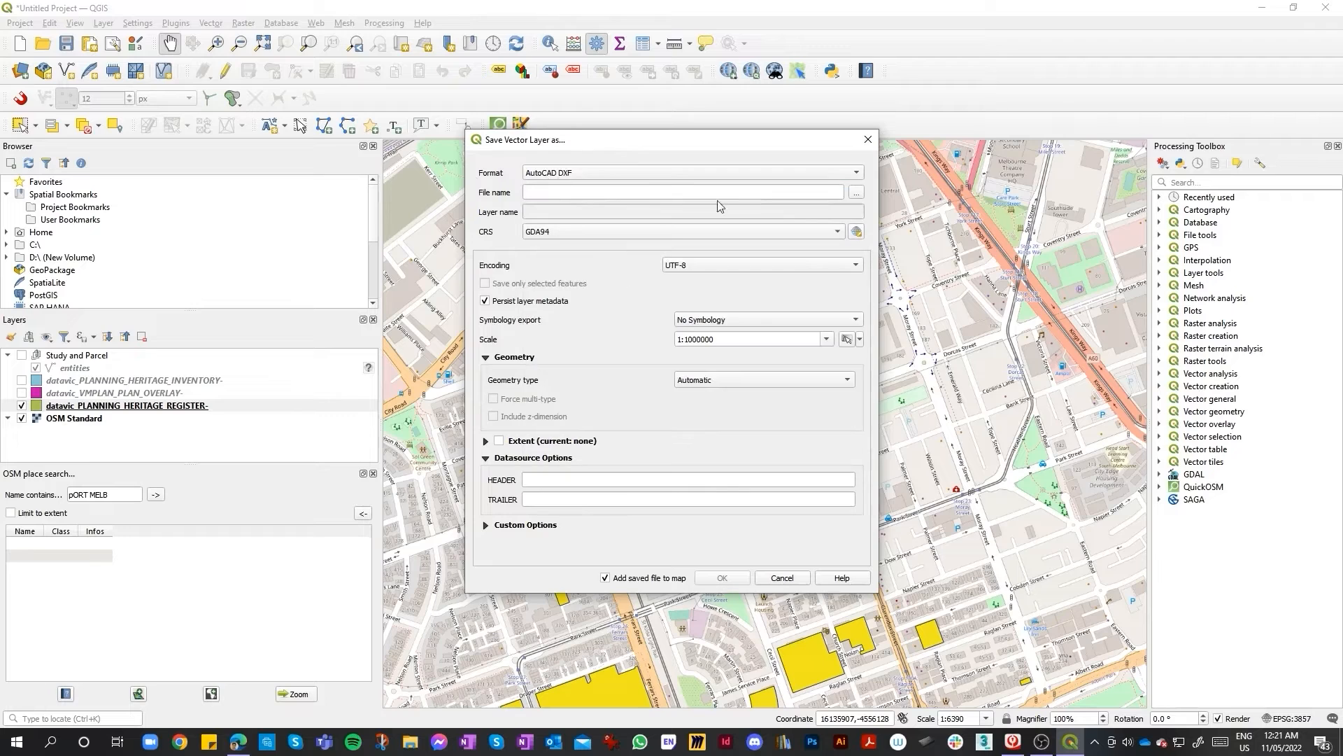
# Step: Export the heritage register as Demo Heritage in the Week 9 Dxf's folder and add its entities layer to the map in a group
pyautogui.click(858, 193)
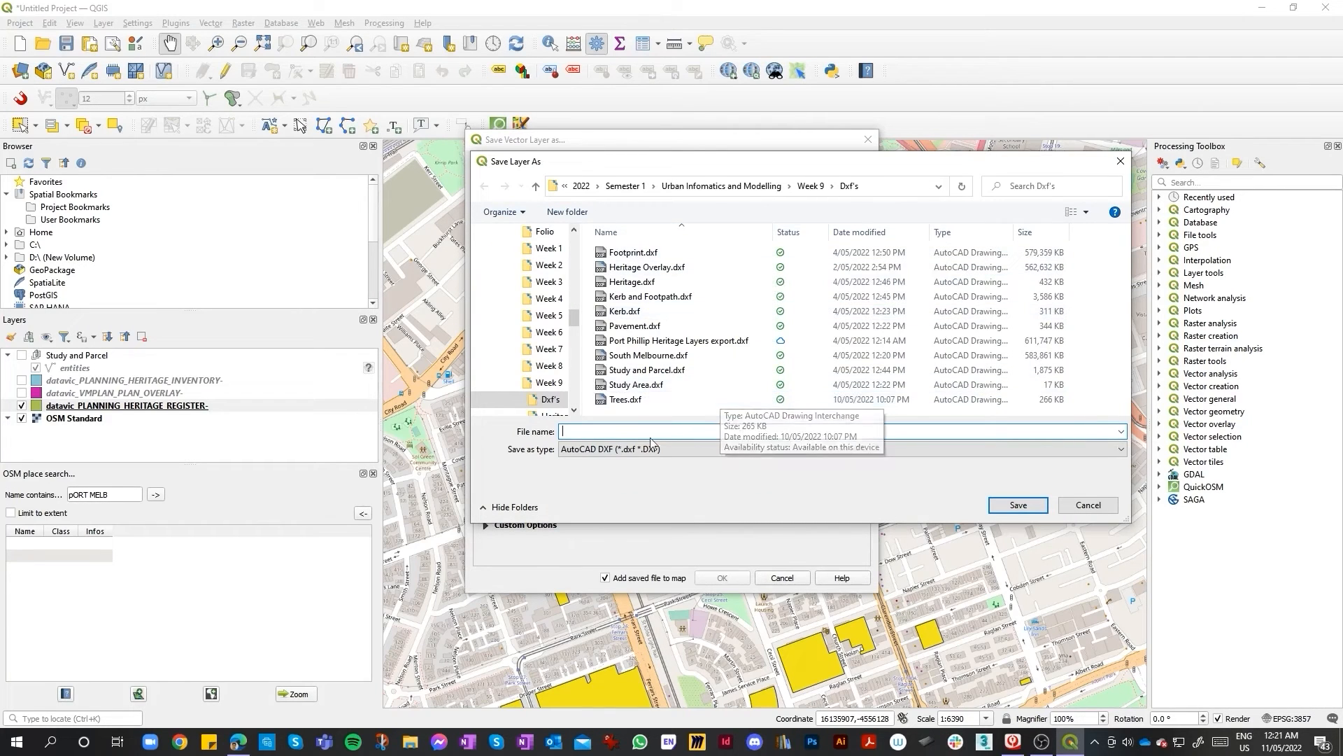
pyautogui.write('De,')
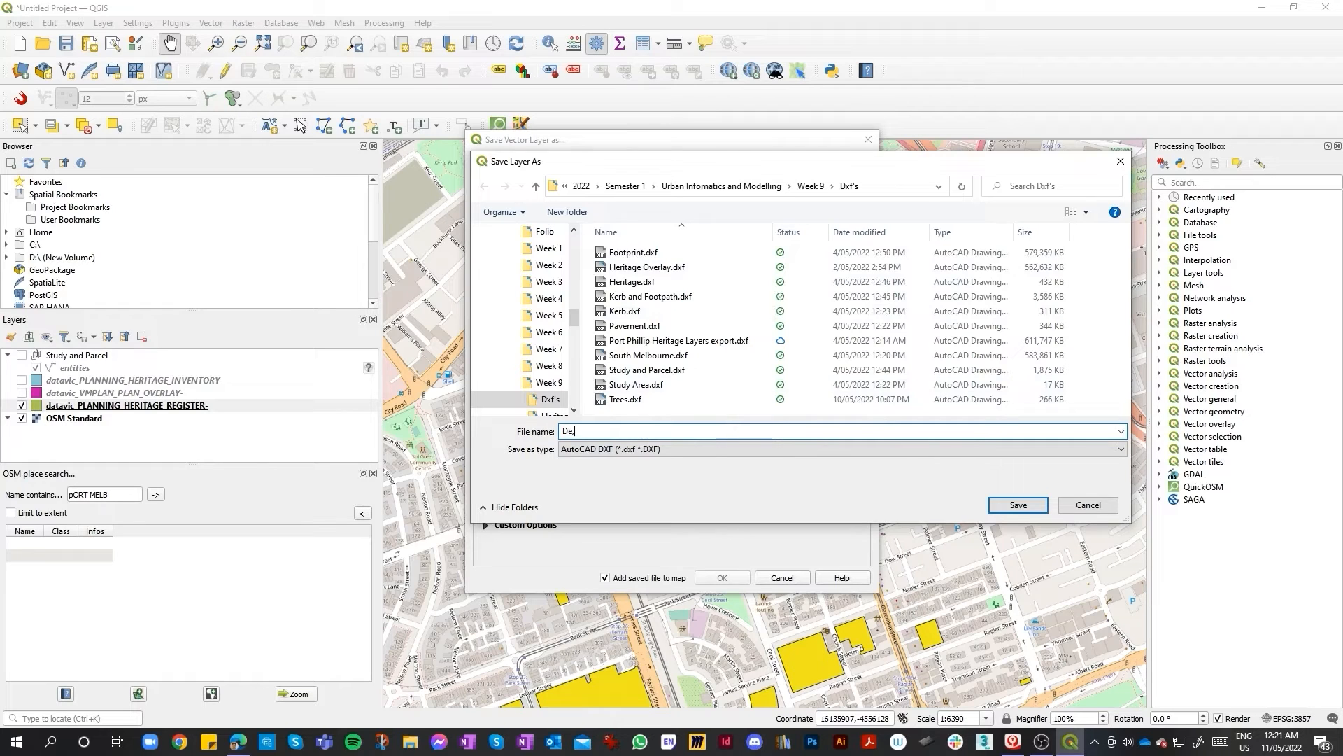
pyautogui.write('p')
pyautogui.press('BackSpace')
pyautogui.write('o')
pyautogui.write('mo')
pyautogui.write(' Heritage')
pyautogui.press('Return')
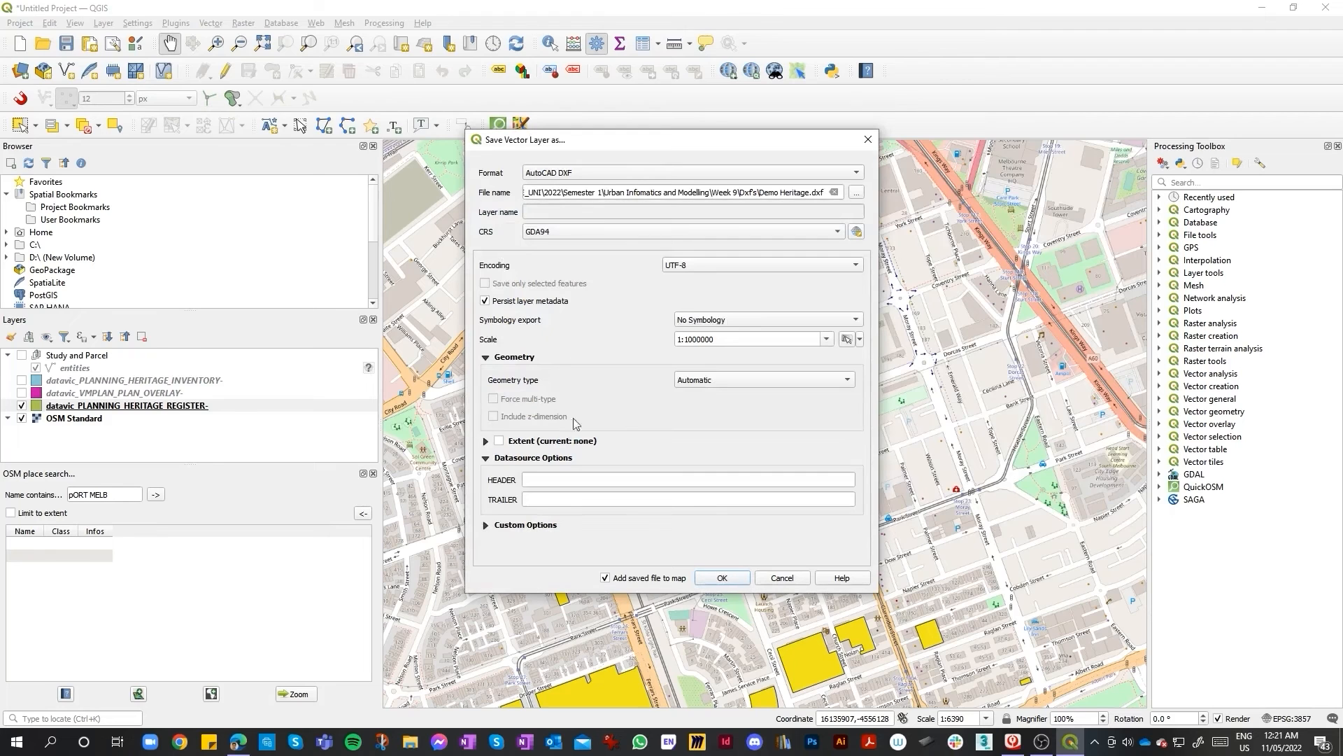
pyautogui.click(722, 579)
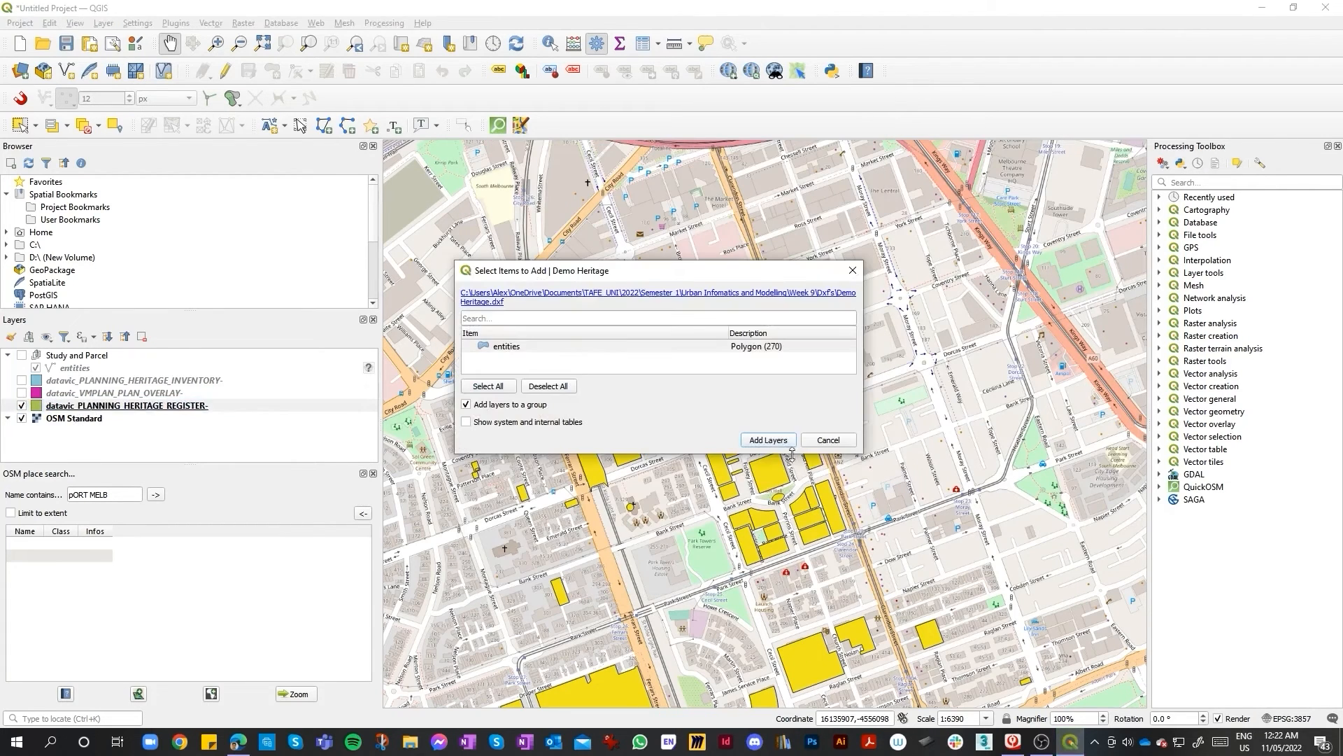
pyautogui.click(773, 441)
# Step: Show the Study and Parcel group and hide the PLANNING_HERITAGE_REGISTER and OSM Standard layers
pyautogui.click(21, 367)
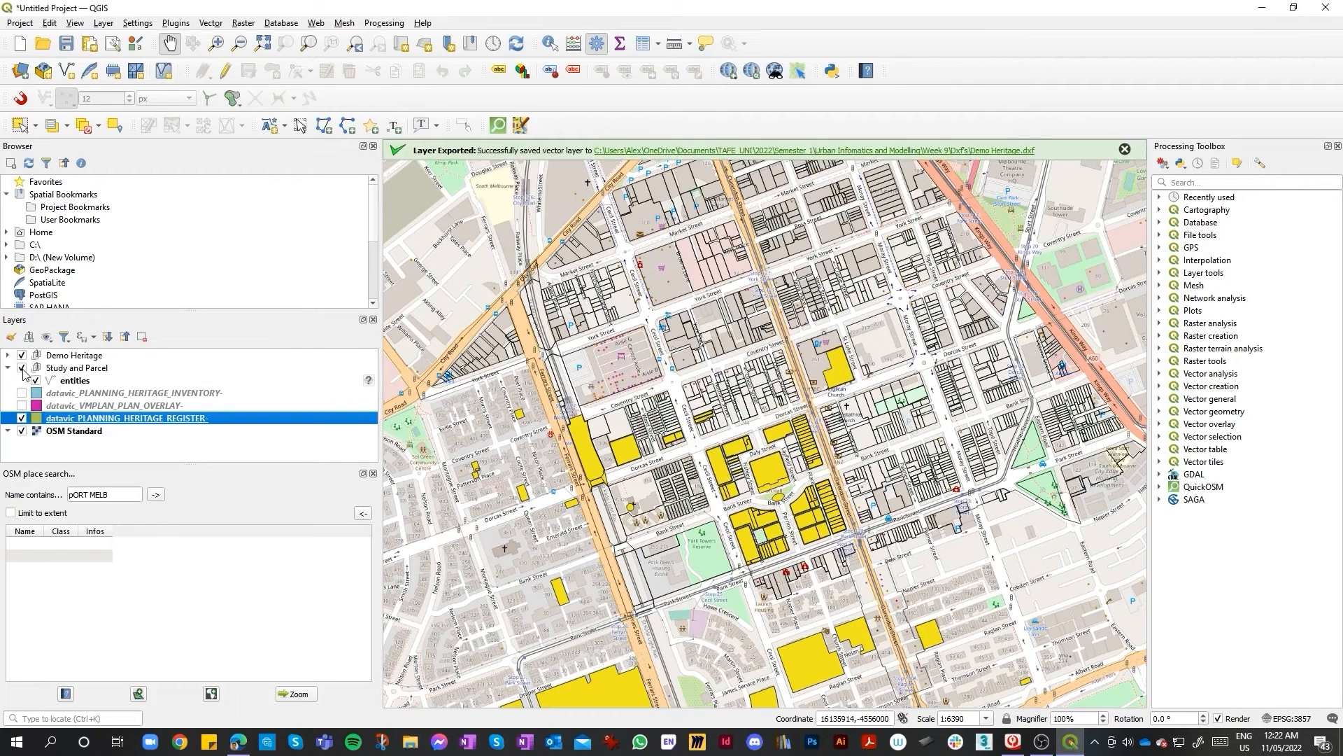
pyautogui.rightClick(44, 368)
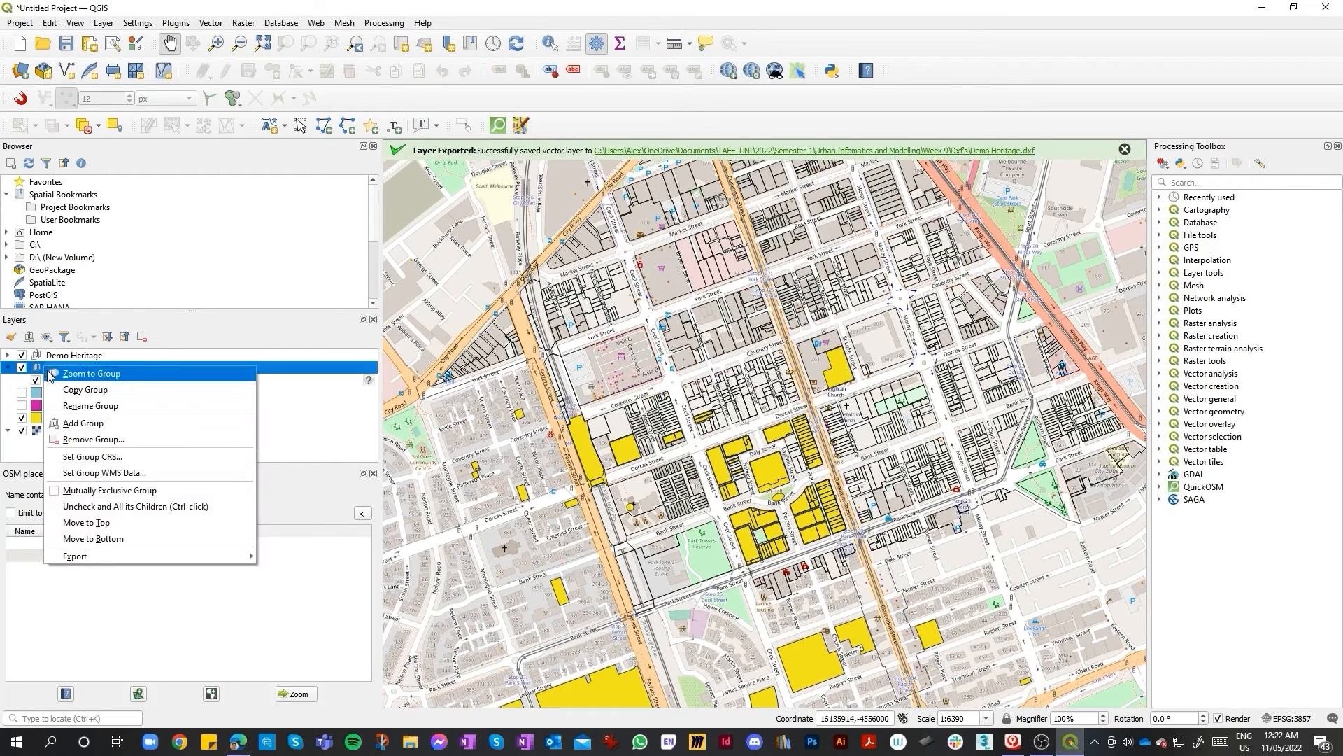
pyautogui.click(21, 430)
pyautogui.click(22, 430)
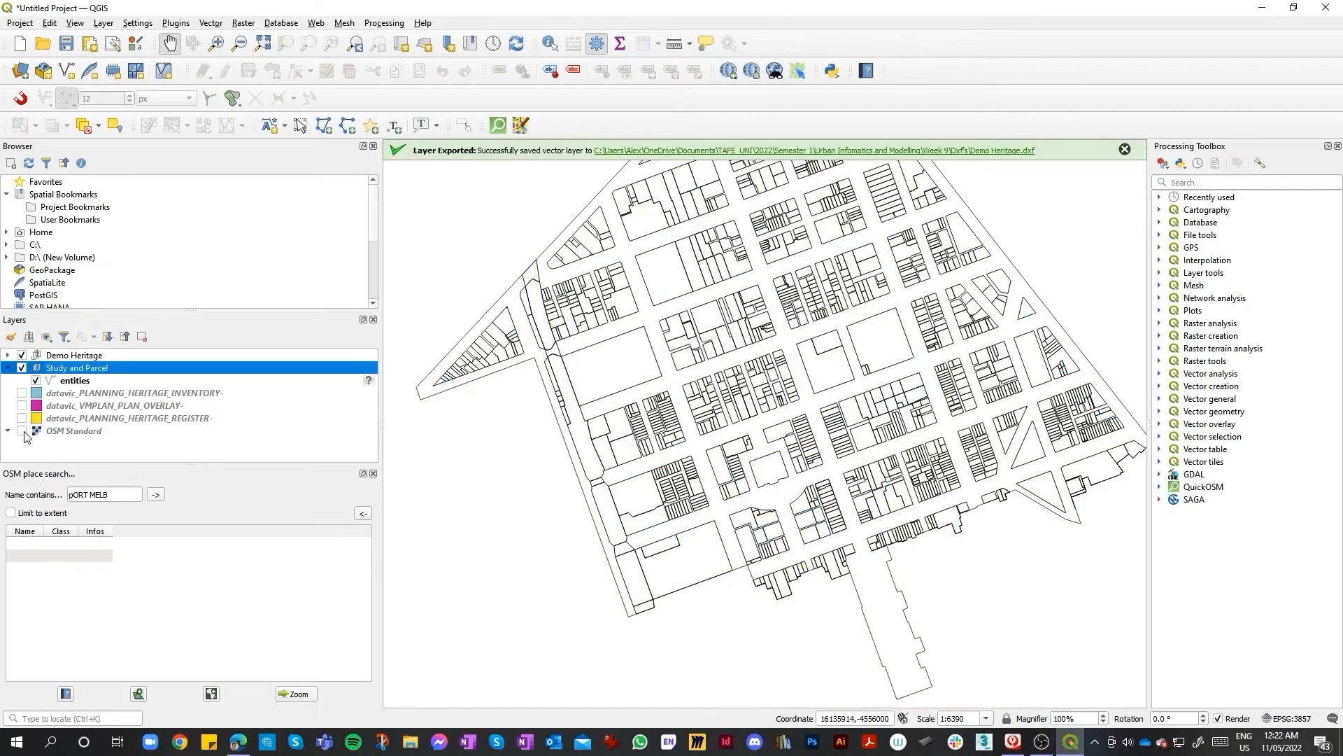
pyautogui.rightClick(80, 367)
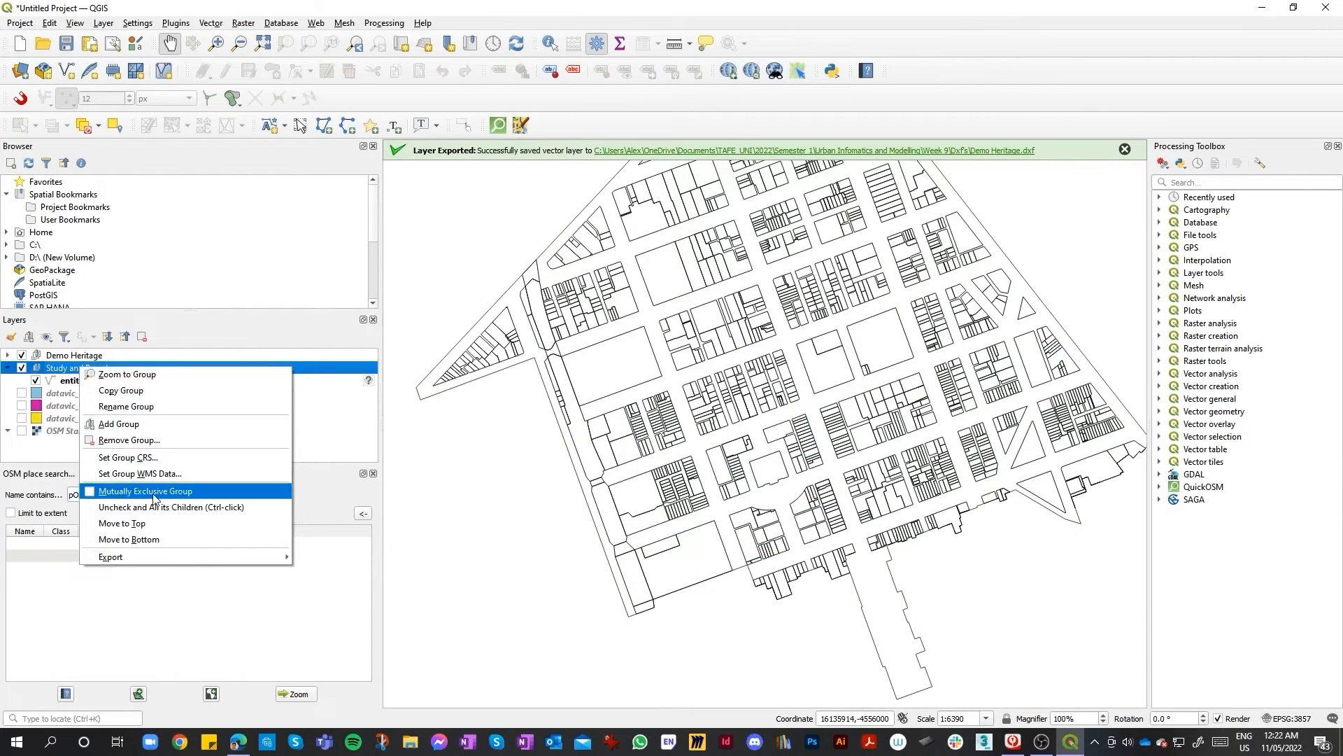
pyautogui.moveTo(180, 556)
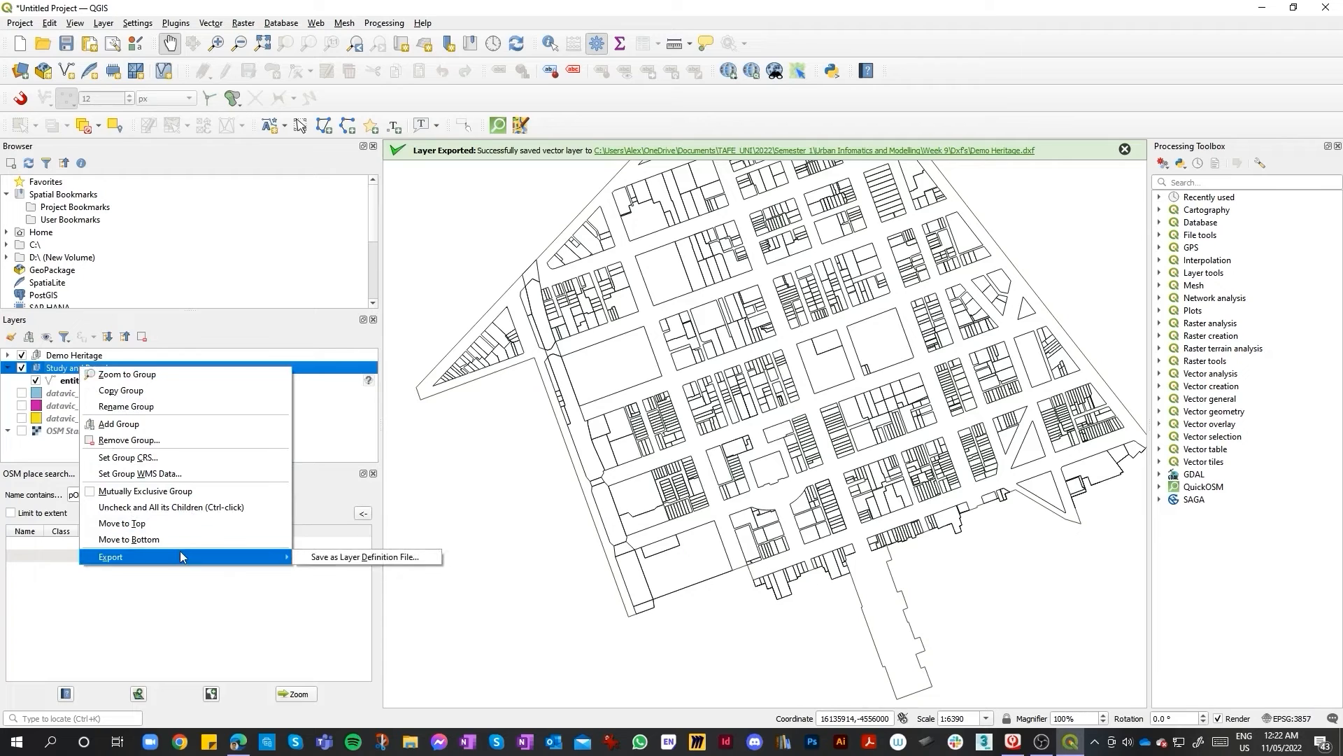
pyautogui.click(53, 355)
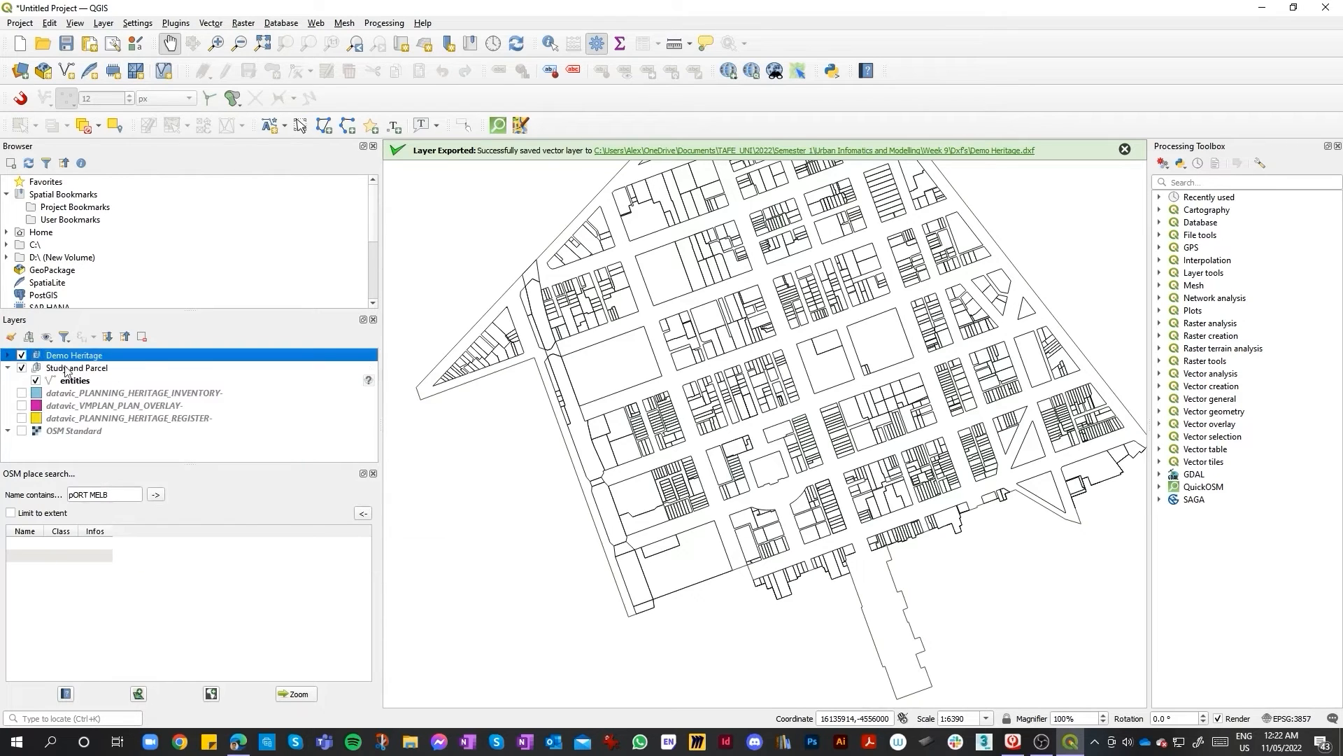
pyautogui.click(66, 369)
pyautogui.rightClick(66, 369)
# Step: Start a feature export of the entities layer in the Study and Parcel group, using the AutoCAD DXF format
pyautogui.click(59, 382)
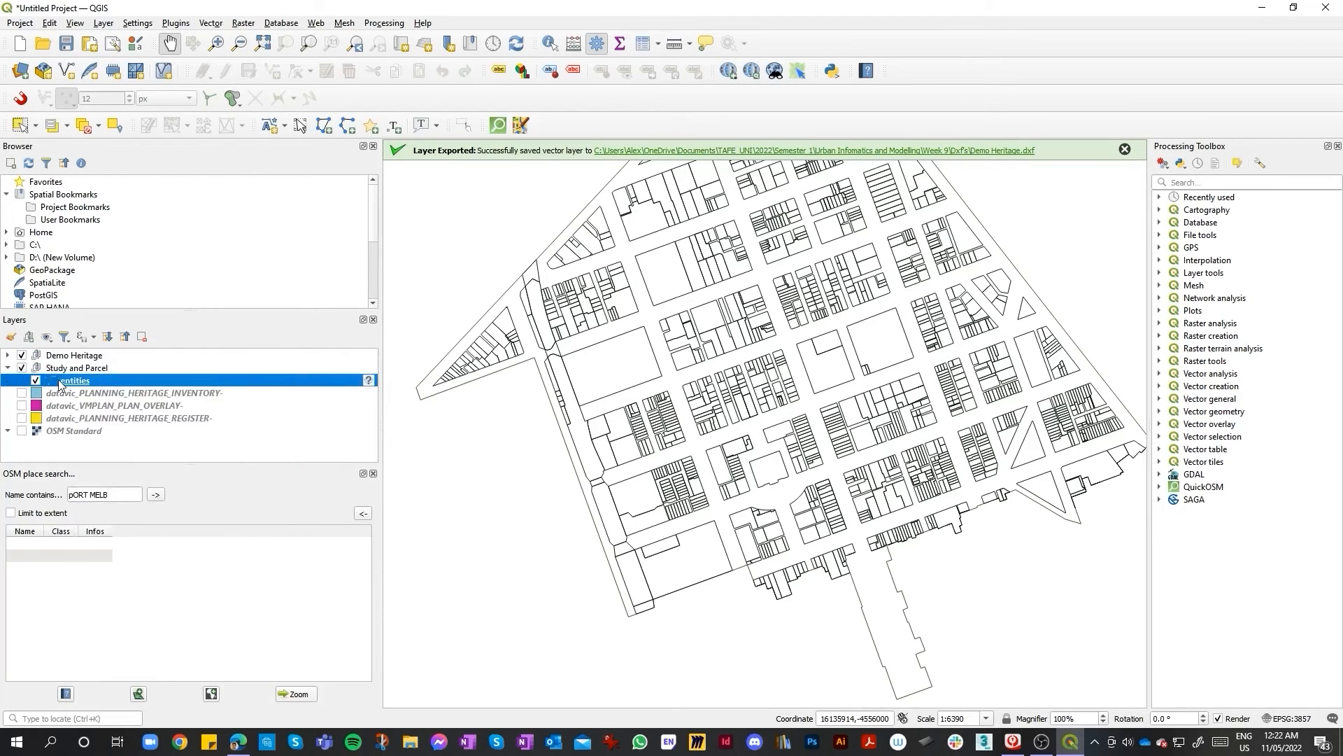
pyautogui.rightClick(60, 383)
pyautogui.moveTo(172, 662)
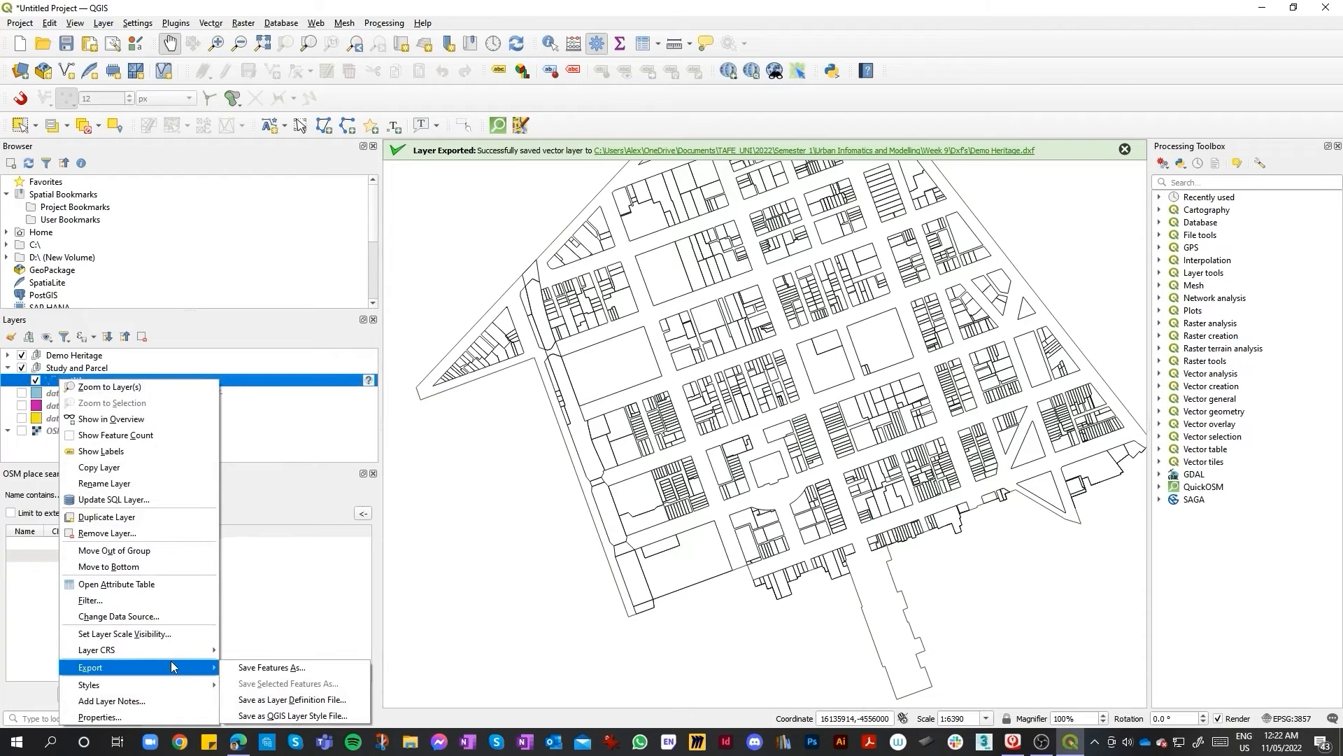
pyautogui.click(270, 667)
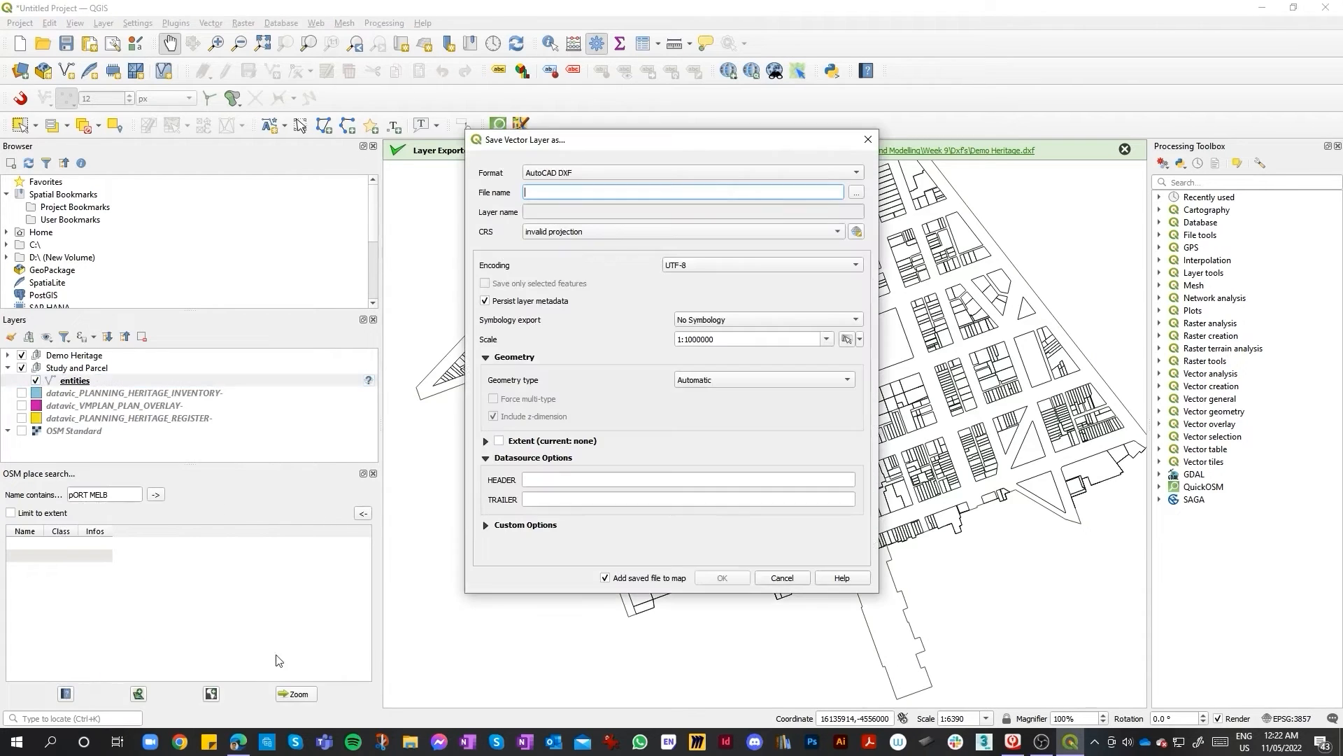
# Step: Export the parcel layer as Study and Parcel Demo in the Week 9 Dxf's folder and add its entities layer to the map in a group
pyautogui.click(861, 191)
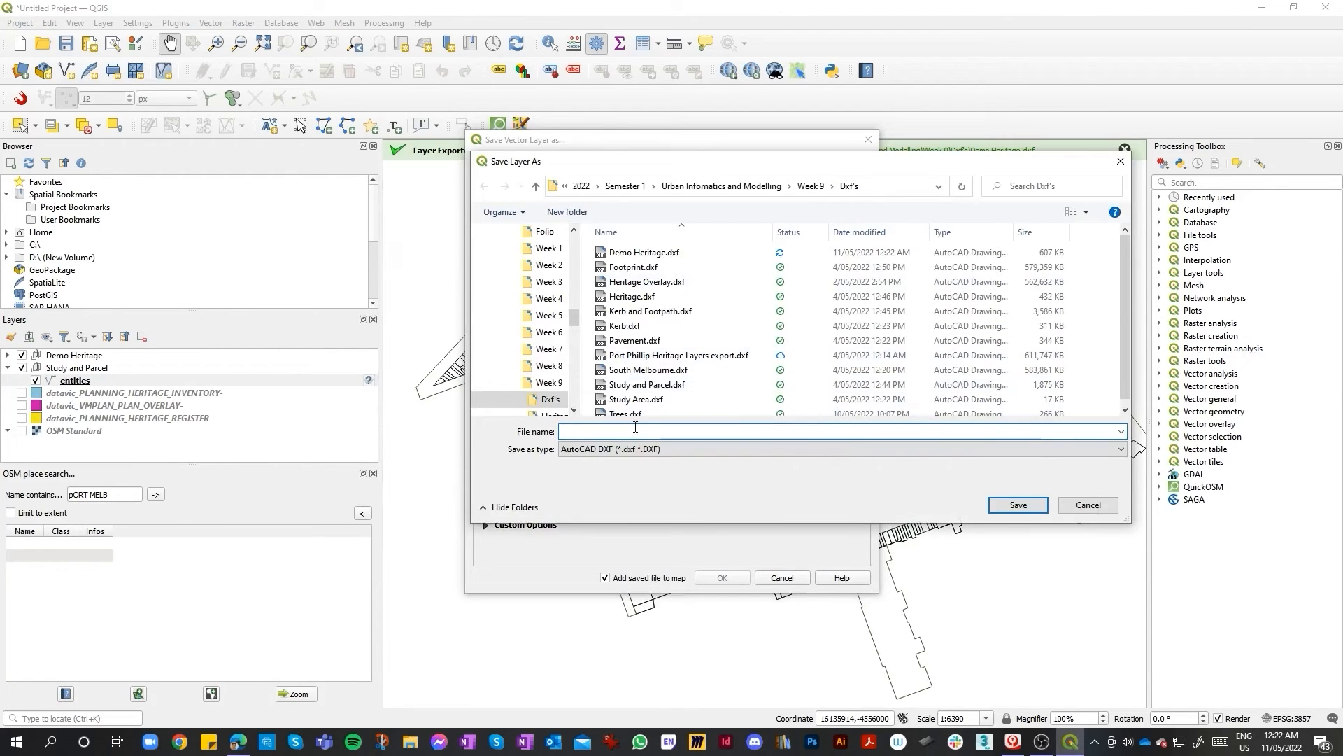
pyautogui.write('St')
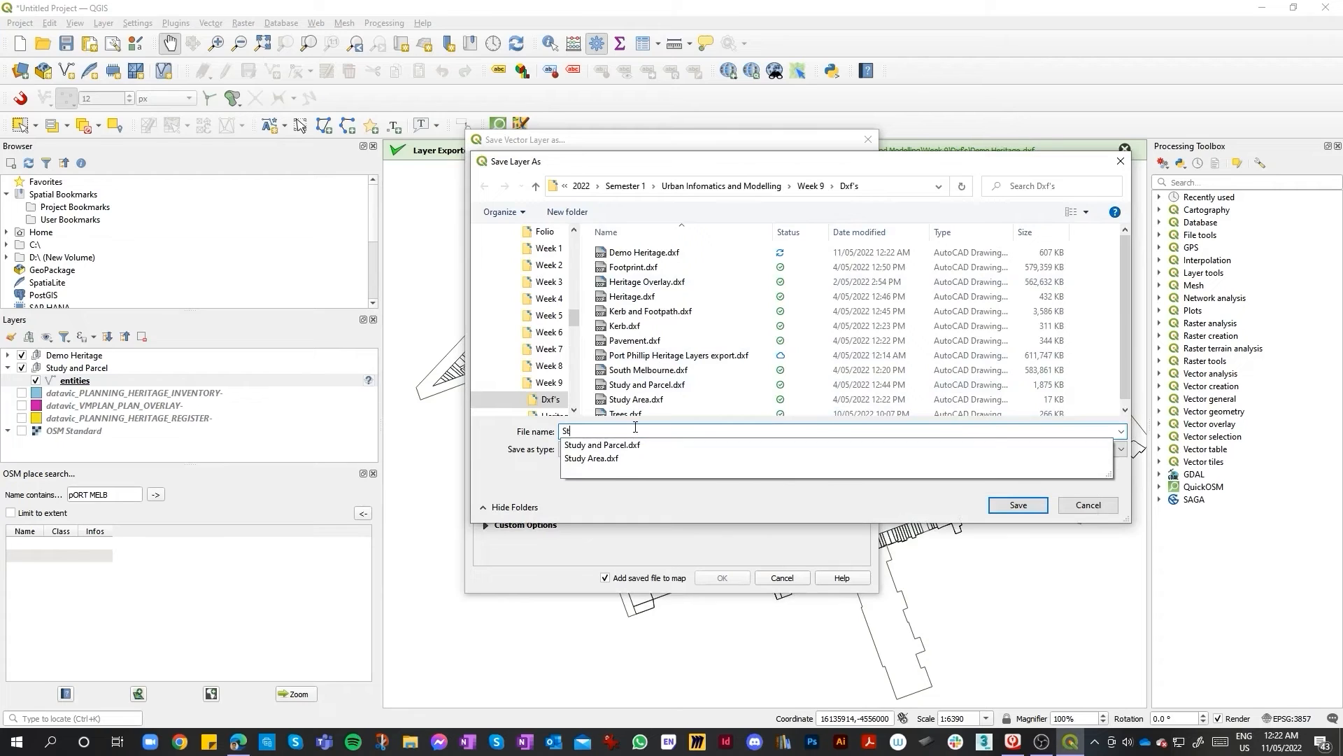
pyautogui.write('udy and Pa')
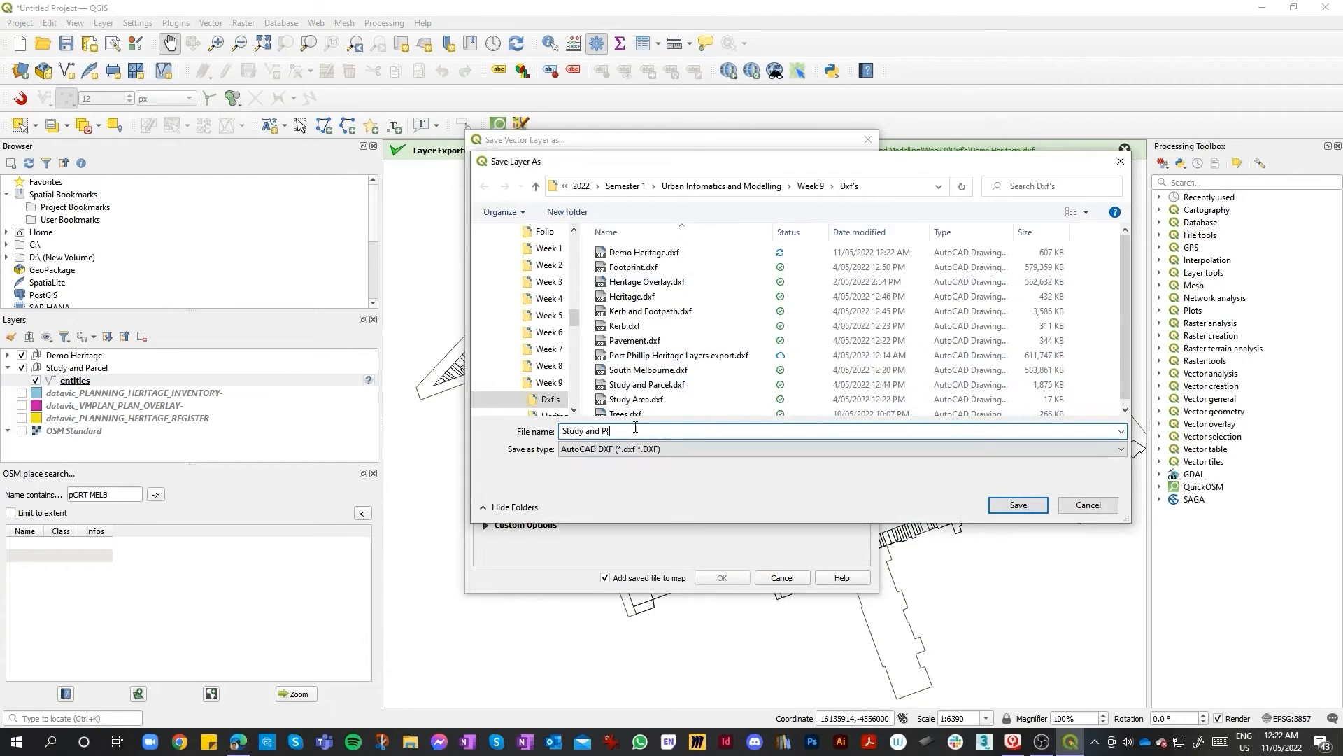
pyautogui.write('rcel')
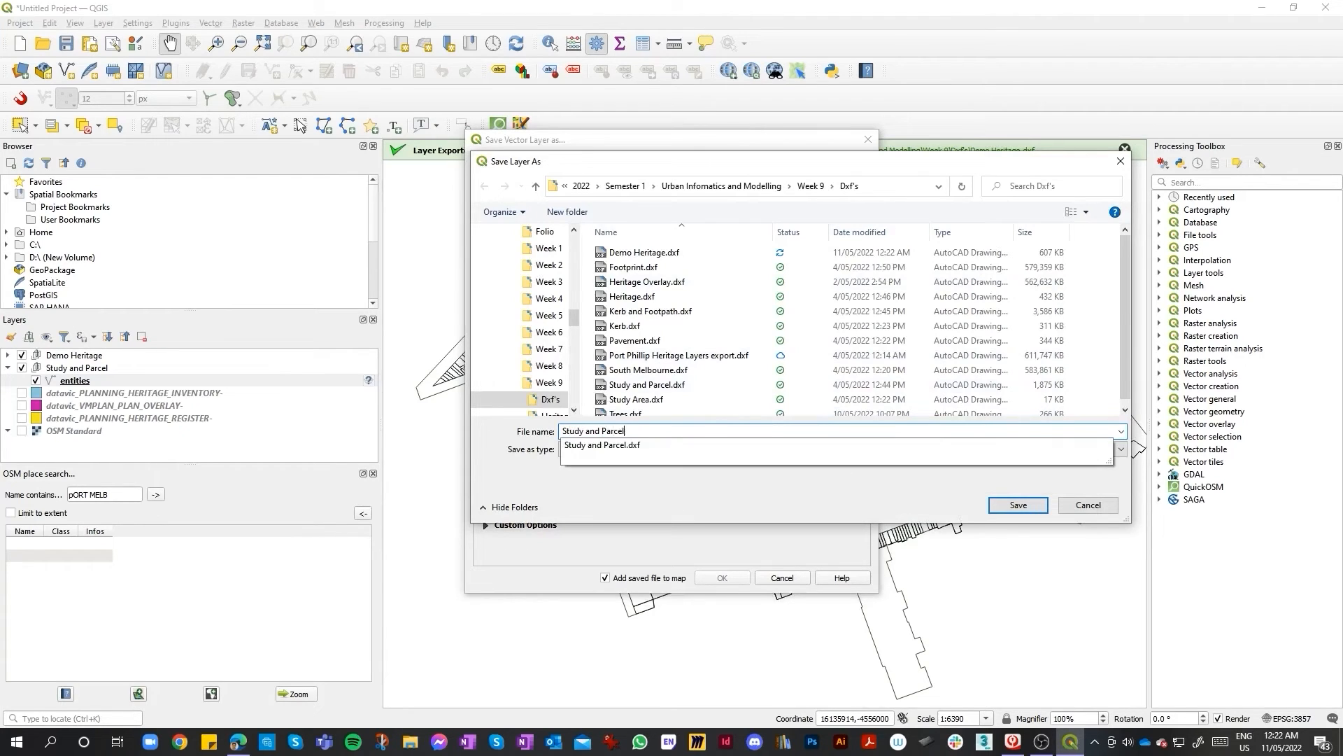
pyautogui.write(' Demo')
pyautogui.press('Return')
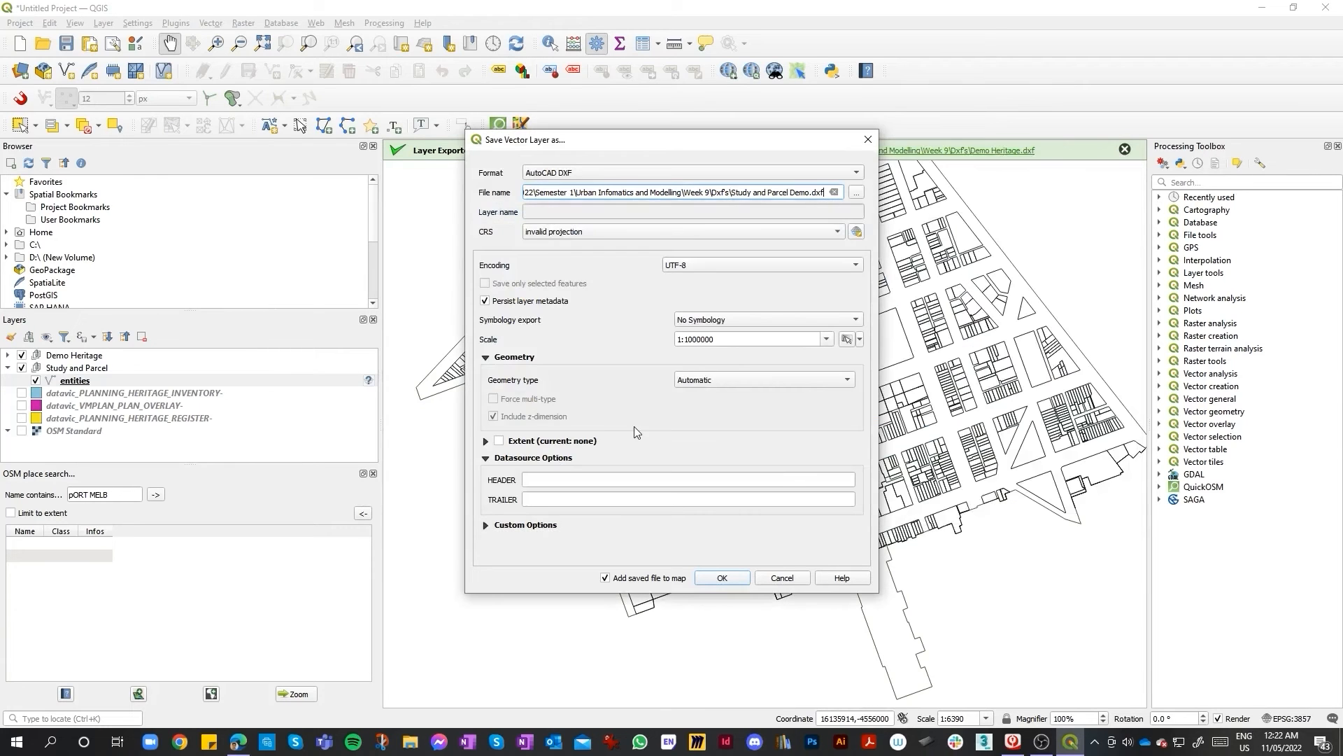
pyautogui.click(725, 578)
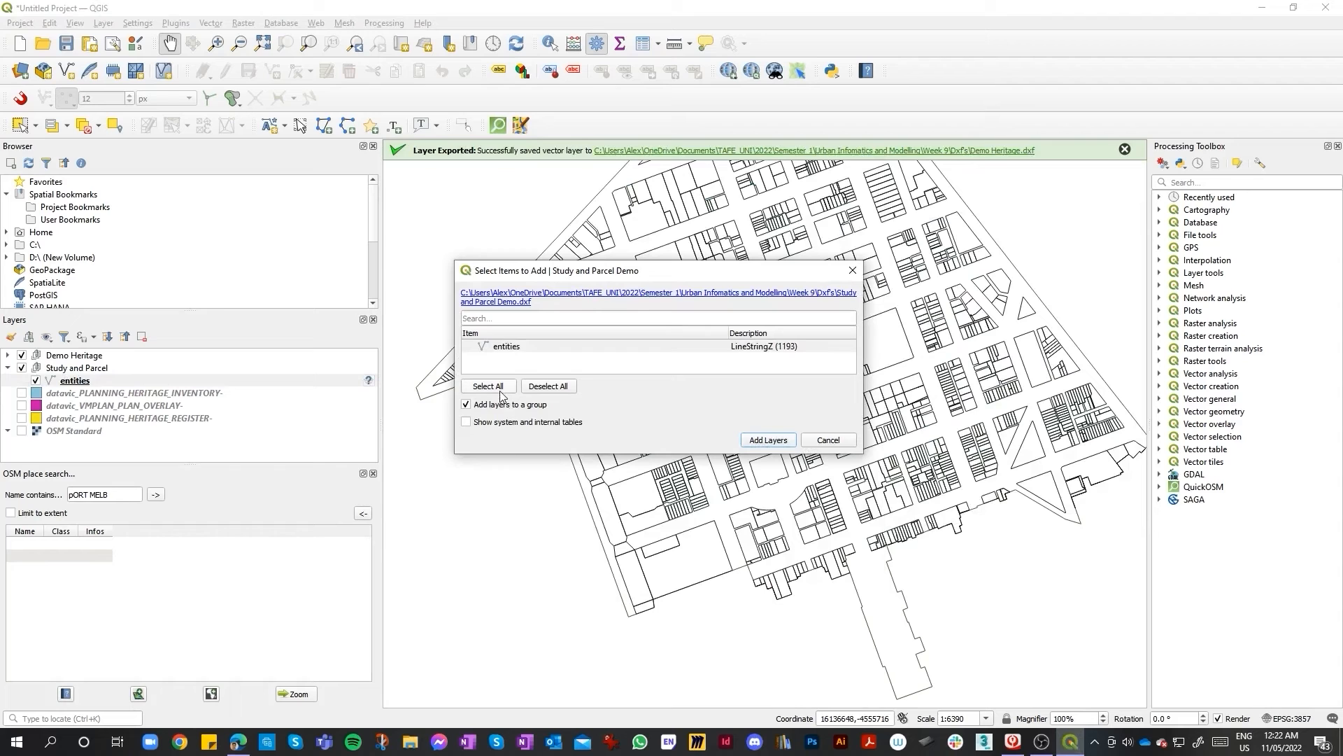
pyautogui.click(755, 442)
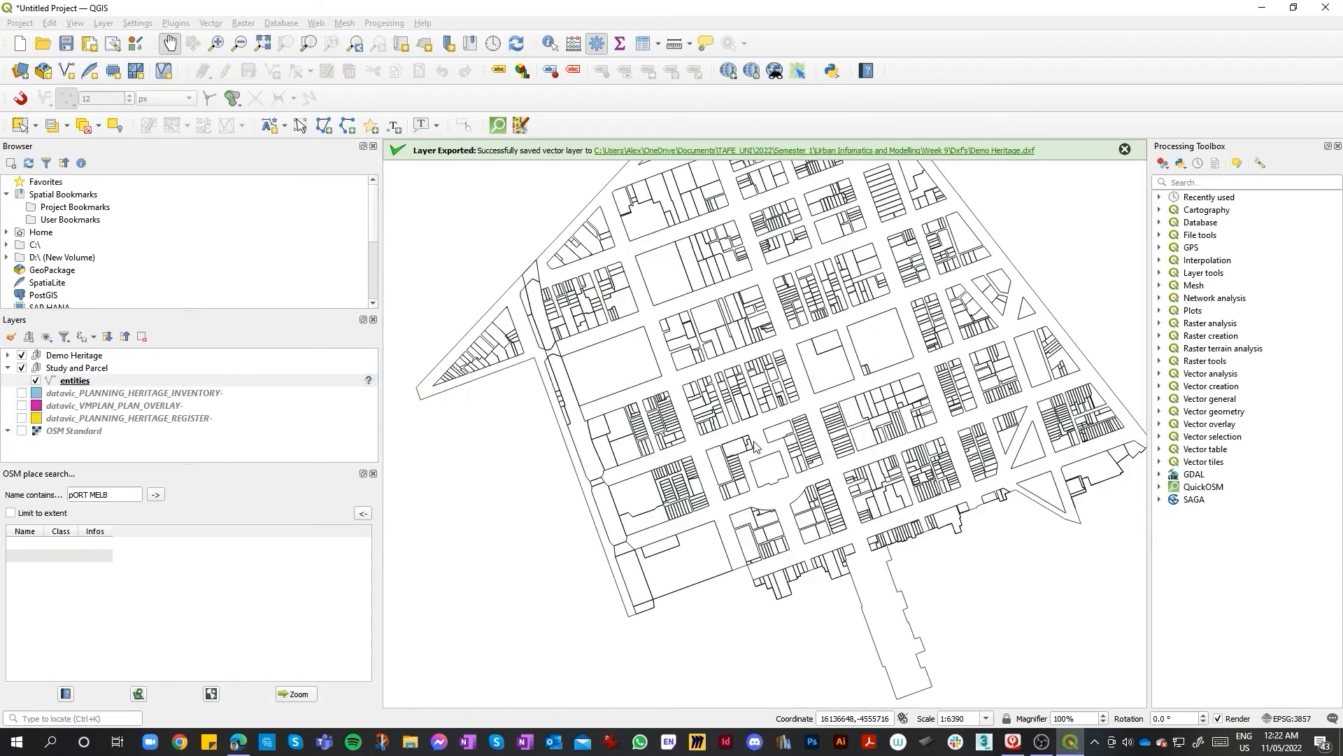
# Step: Check the exported parcel linework across the study area and dismiss the export notification
pyautogui.scroll(-1, 502, 409)
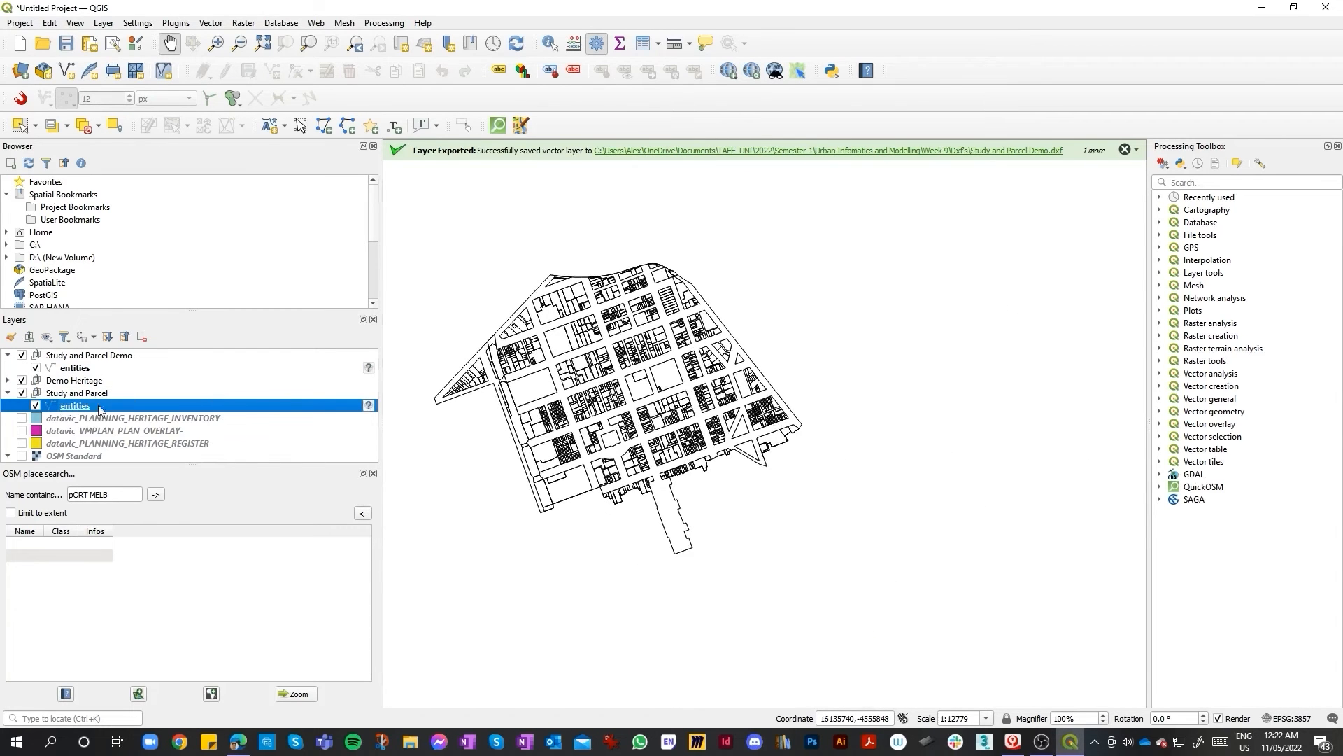
pyautogui.scroll(-1, 525, 414)
pyautogui.scroll(2, 525, 414)
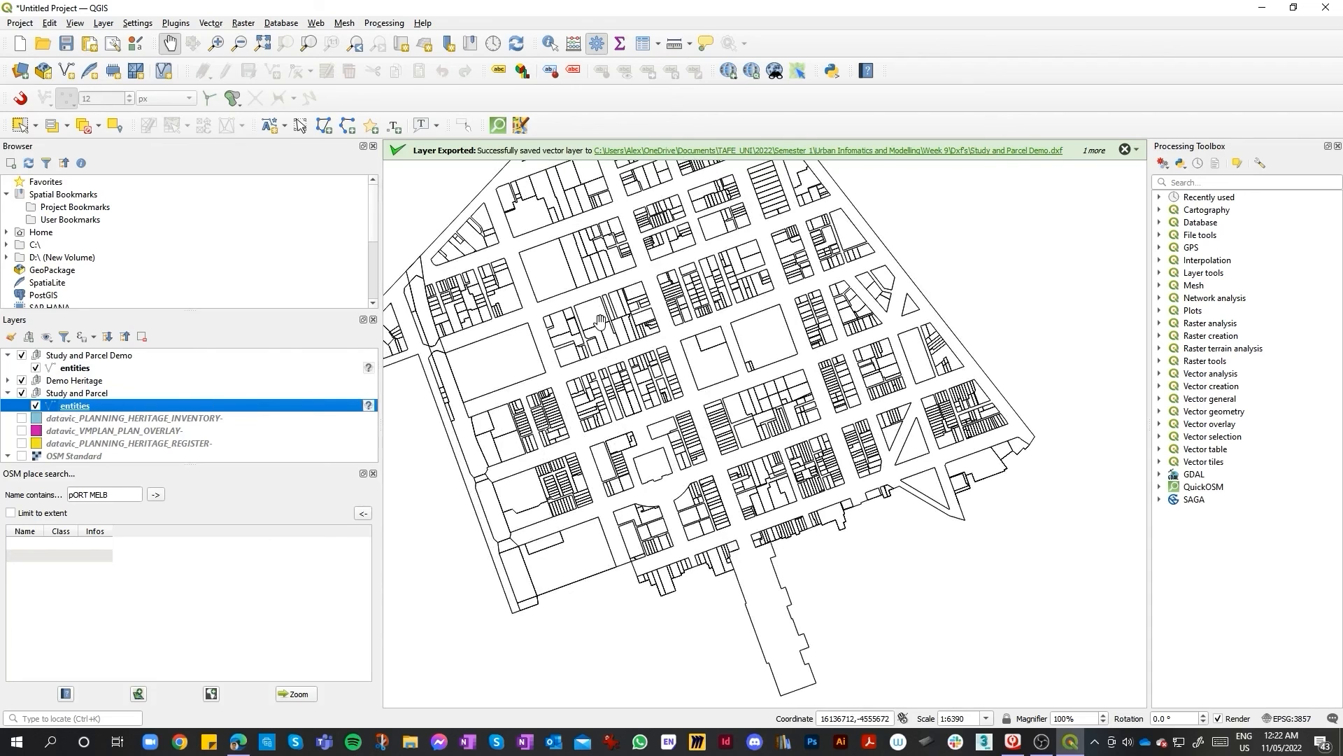
pyautogui.click(1125, 149)
pyautogui.scroll(-1, 793, 358)
pyautogui.scroll(1, 707, 338)
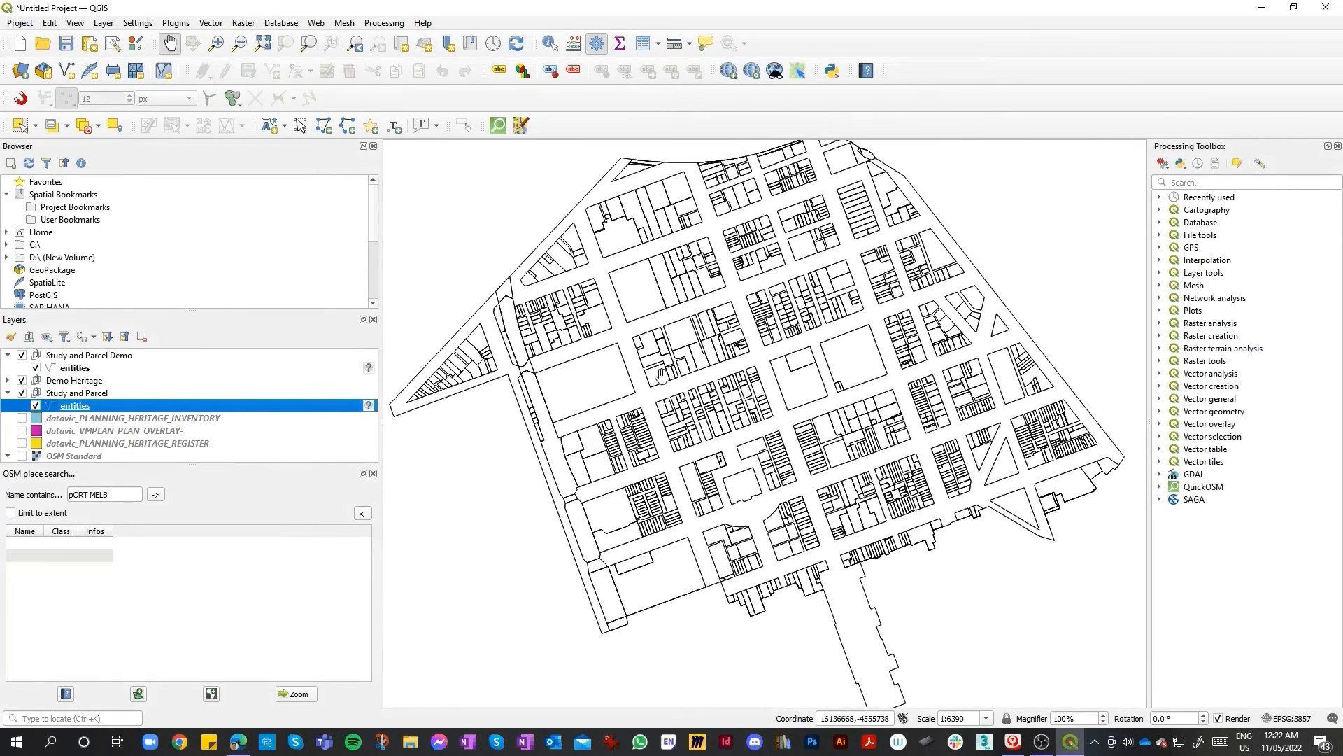
# Step: Show the PLANNING_HERITAGE_REGISTER, VMPLAN_PLAN_OVERLAY and PLANNING_HERITAGE_INVENTORY layers together with the parcels
pyautogui.click(21, 443)
pyautogui.click(23, 435)
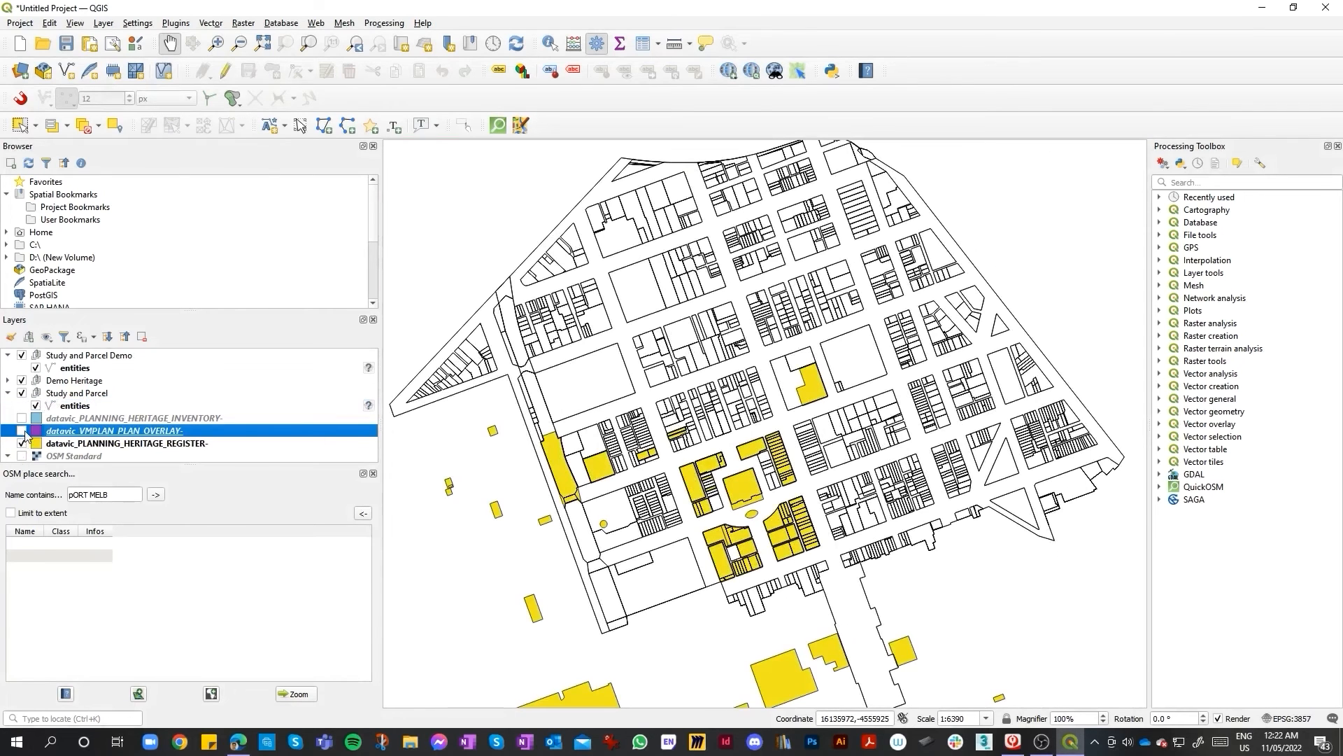
pyautogui.click(23, 431)
pyautogui.click(23, 418)
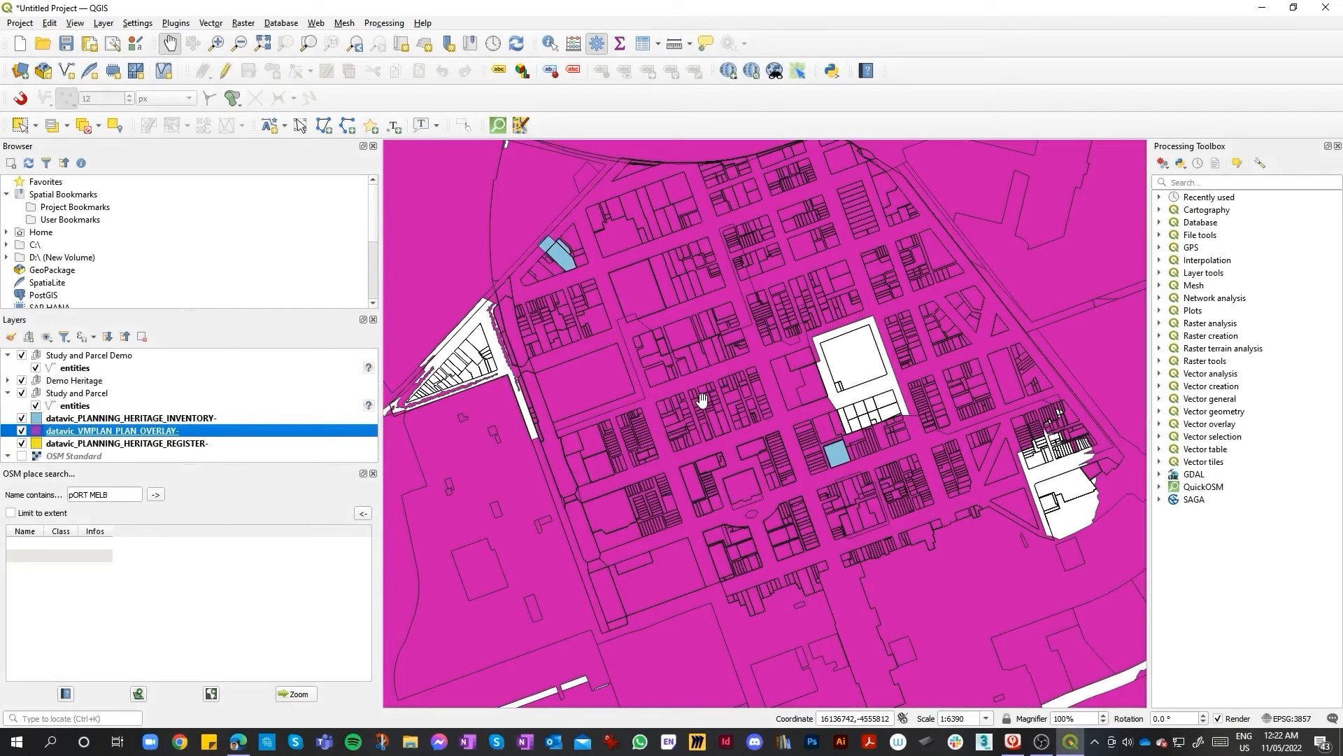
pyautogui.scroll(-1, 809, 436)
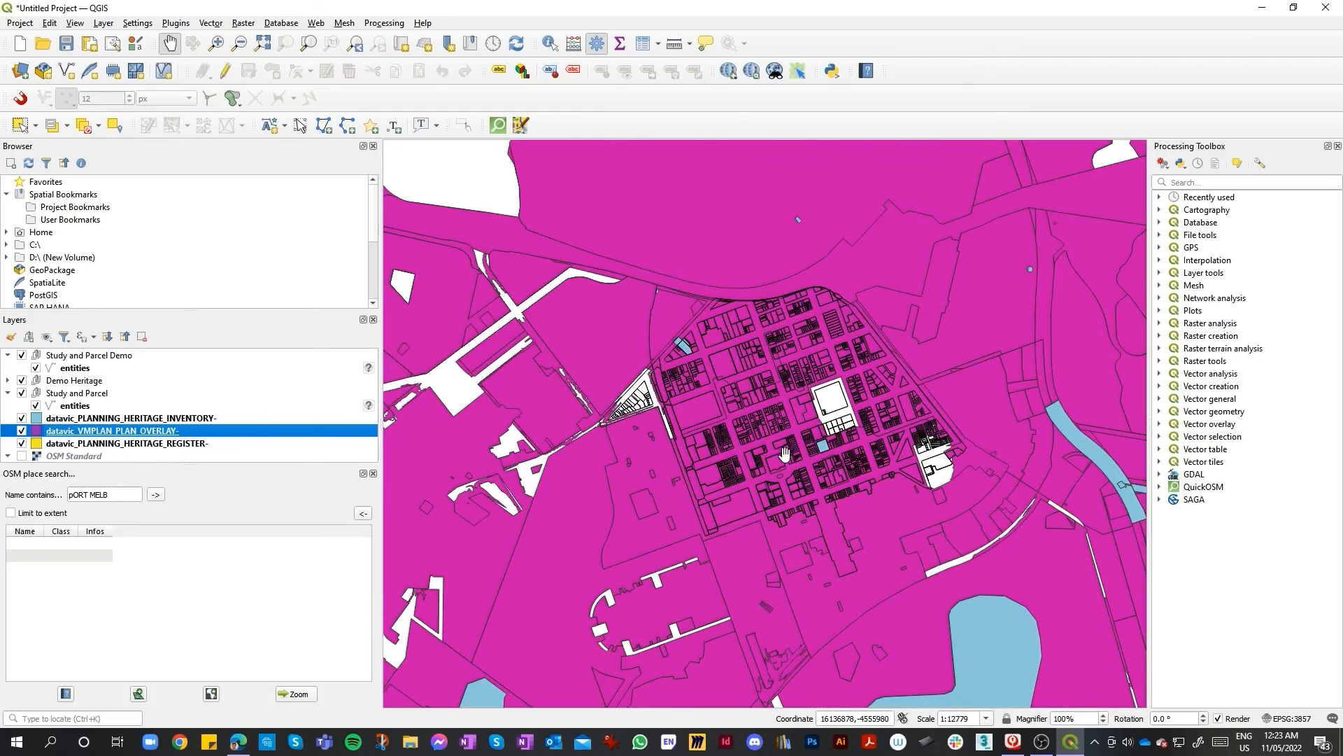
pyautogui.scroll(1, 783, 452)
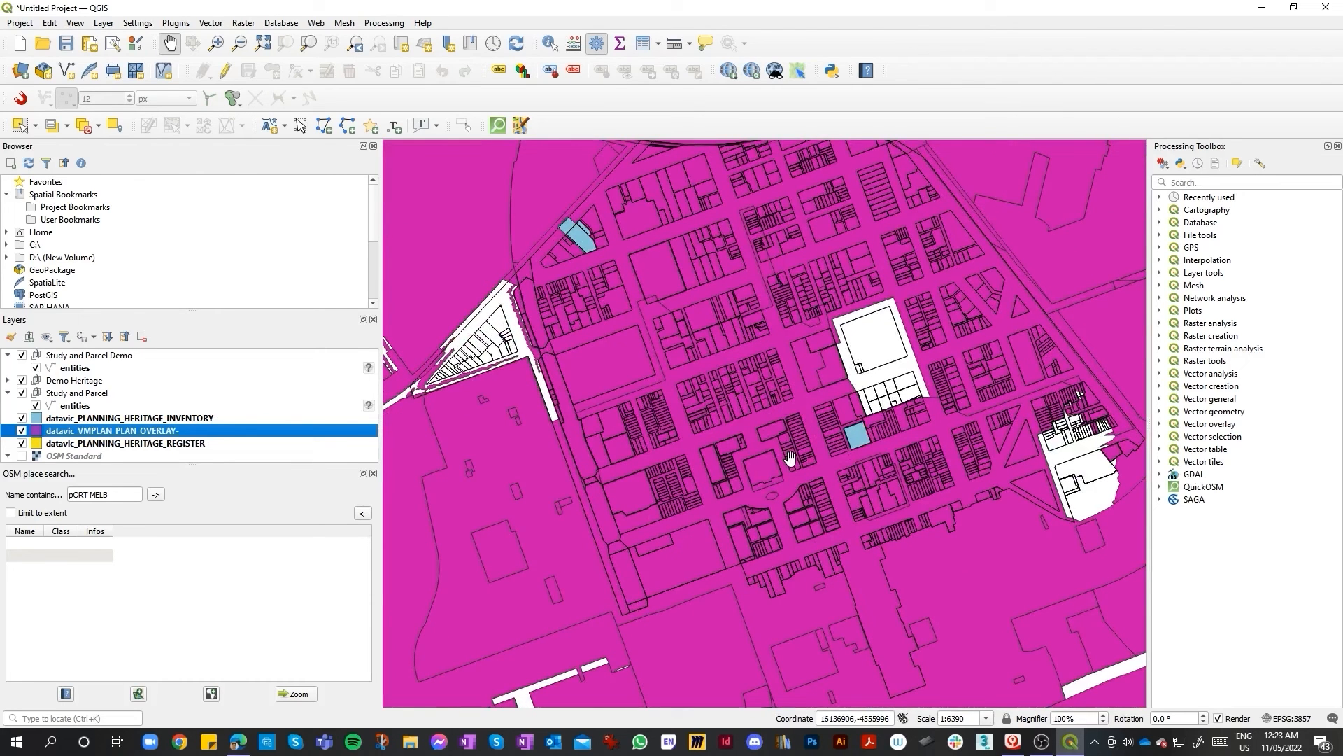
pyautogui.scroll(-1, 793, 458)
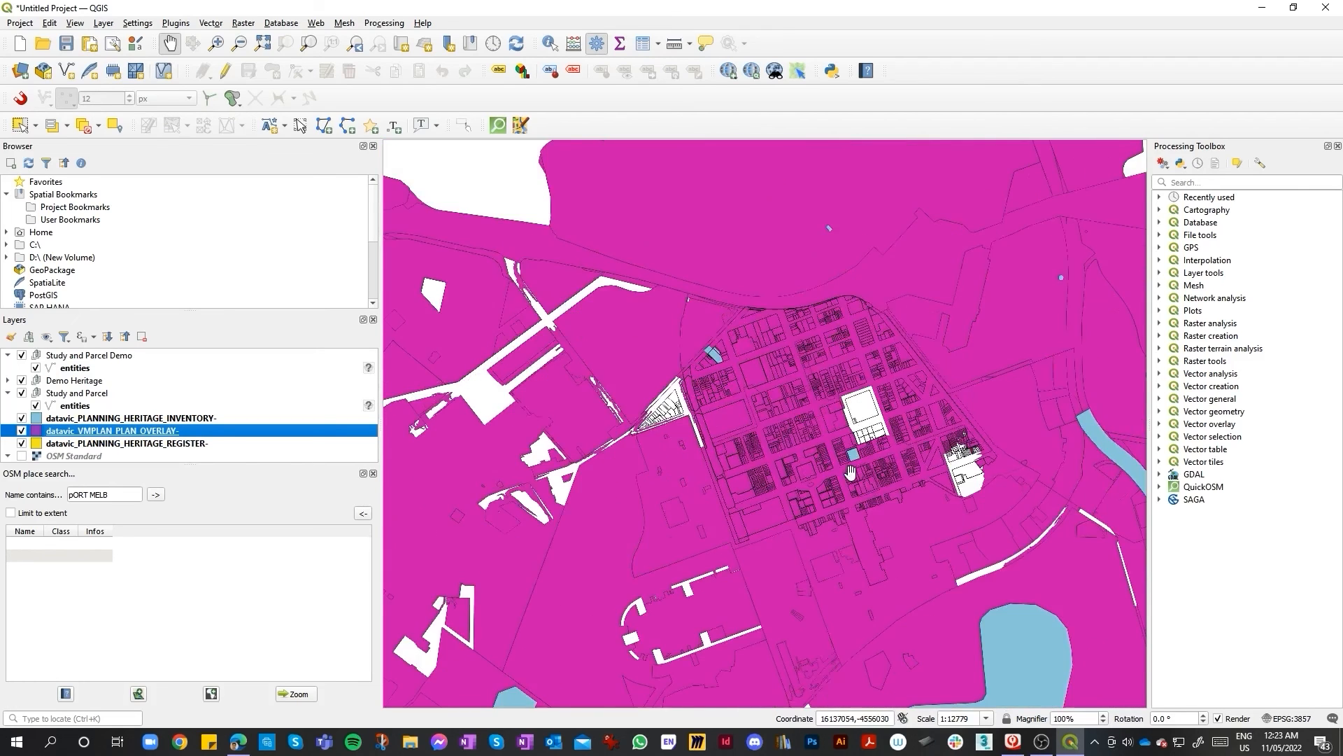
pyautogui.scroll(1, 855, 460)
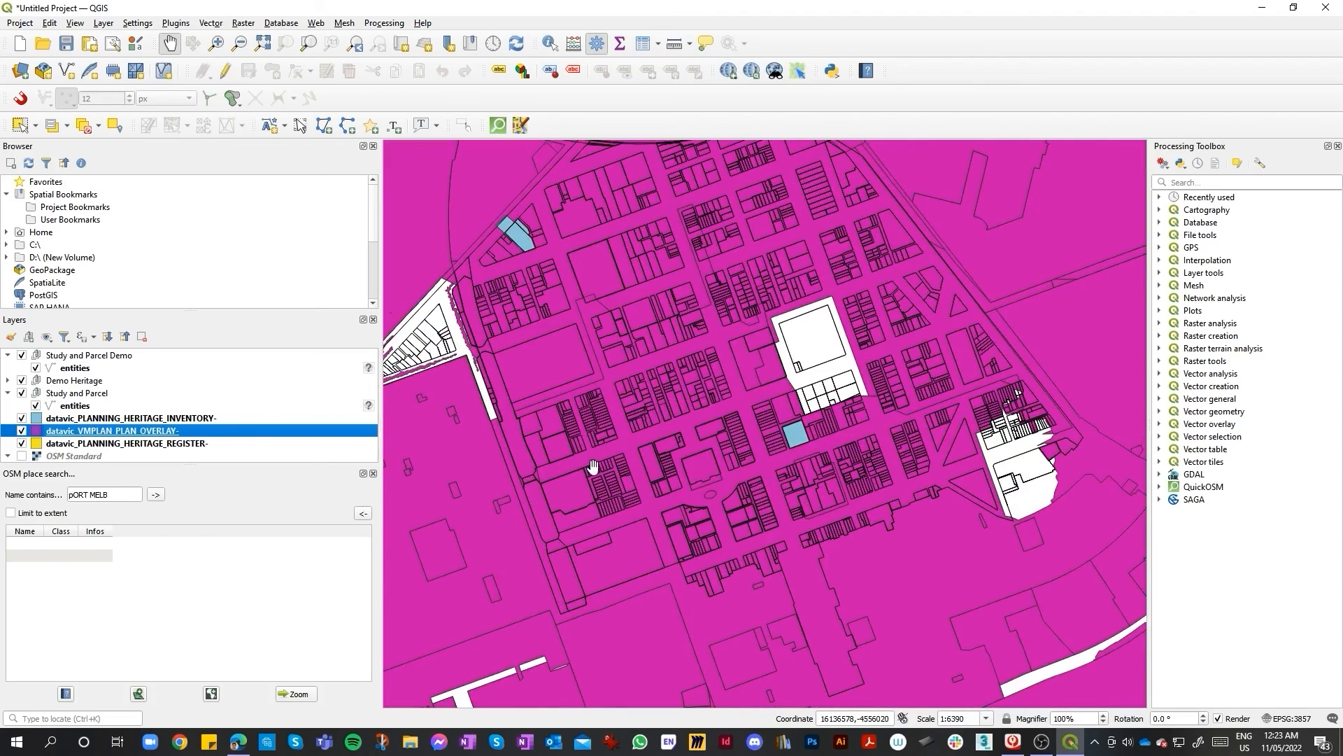
pyautogui.scroll(-1, 846, 471)
pyautogui.scroll(1, 837, 461)
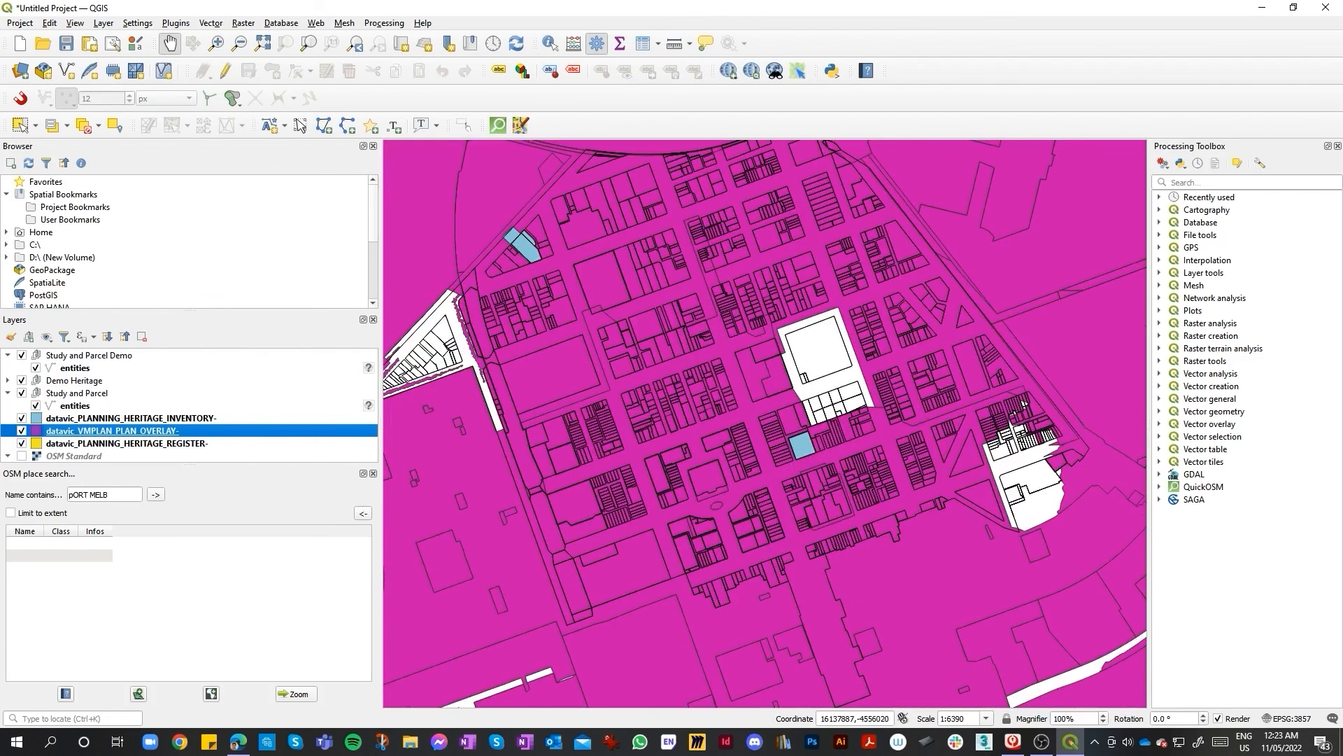